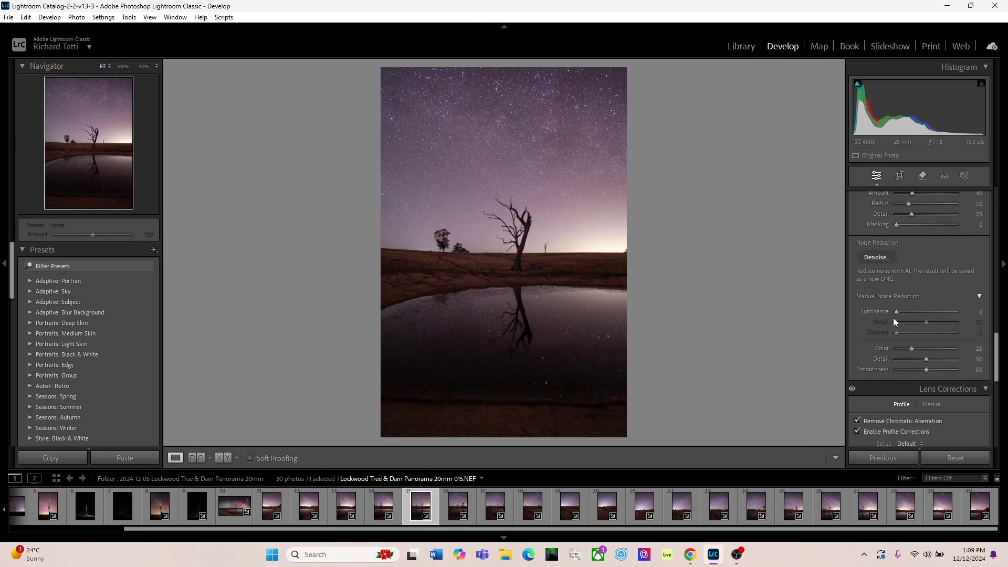
- Select the dam panorama photos numbered 11 through 30 and open the export settings for them
scroll(888, 354, "down", 1)
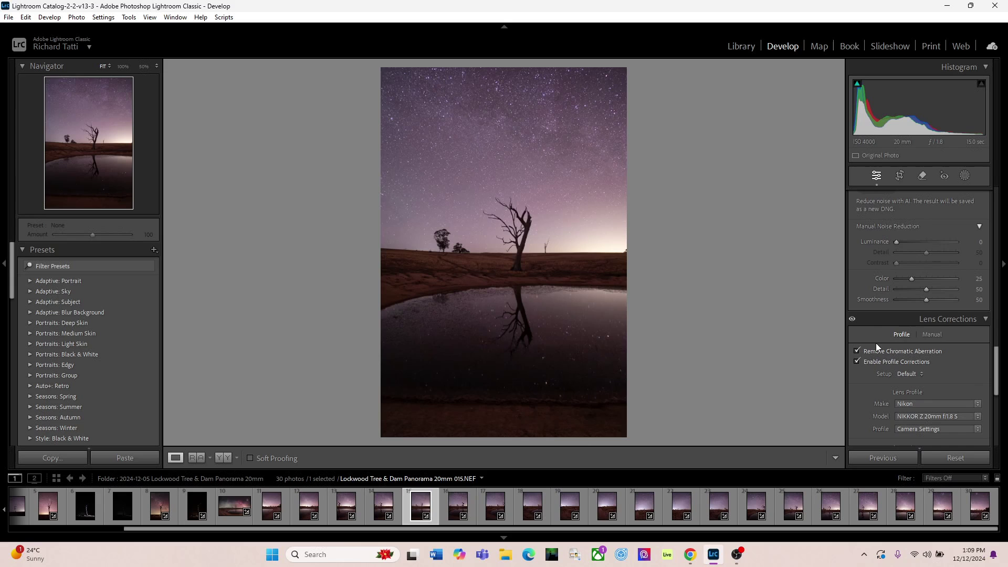
scroll(876, 342, "up", 15)
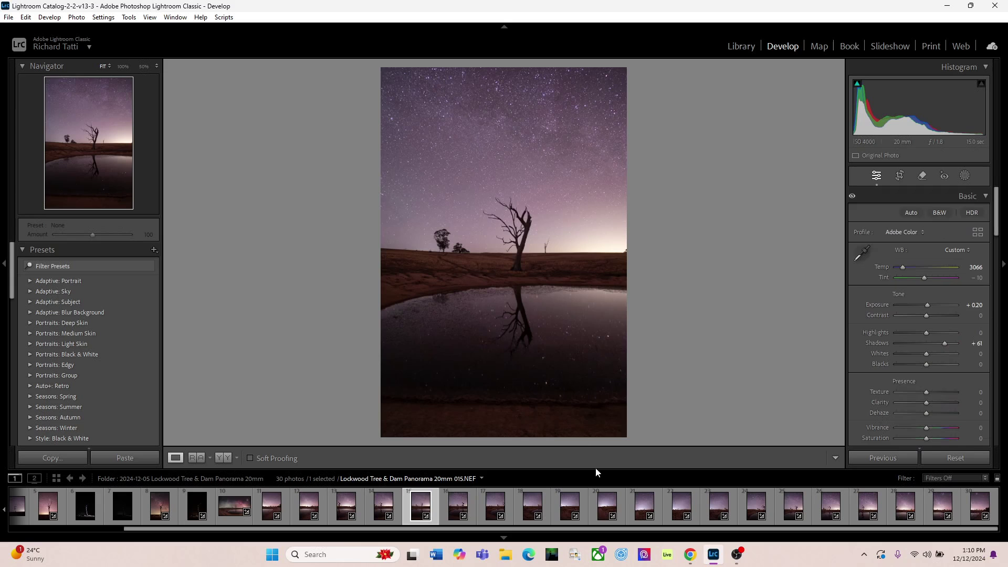
left_click(271, 508)
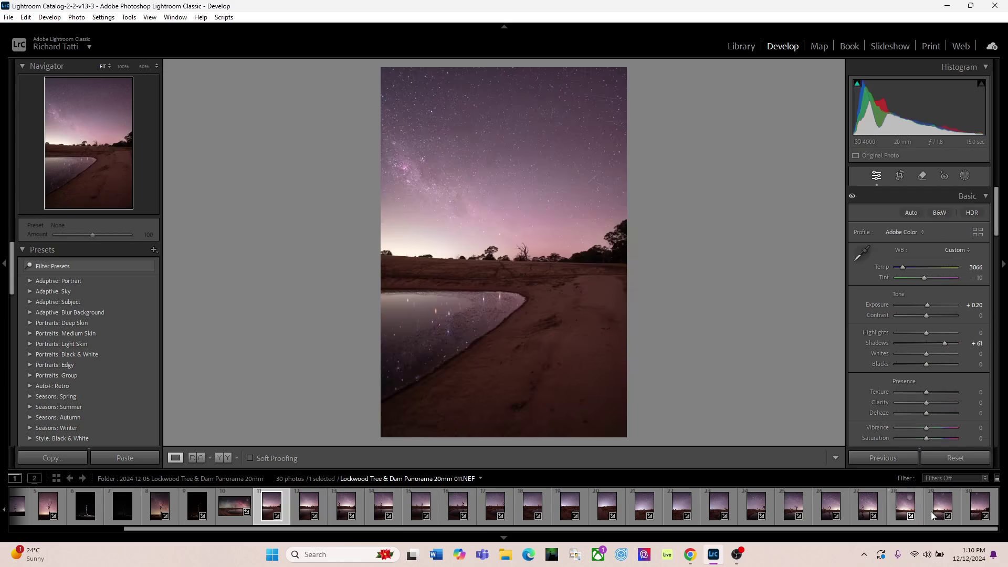
left_click(978, 508, "shift")
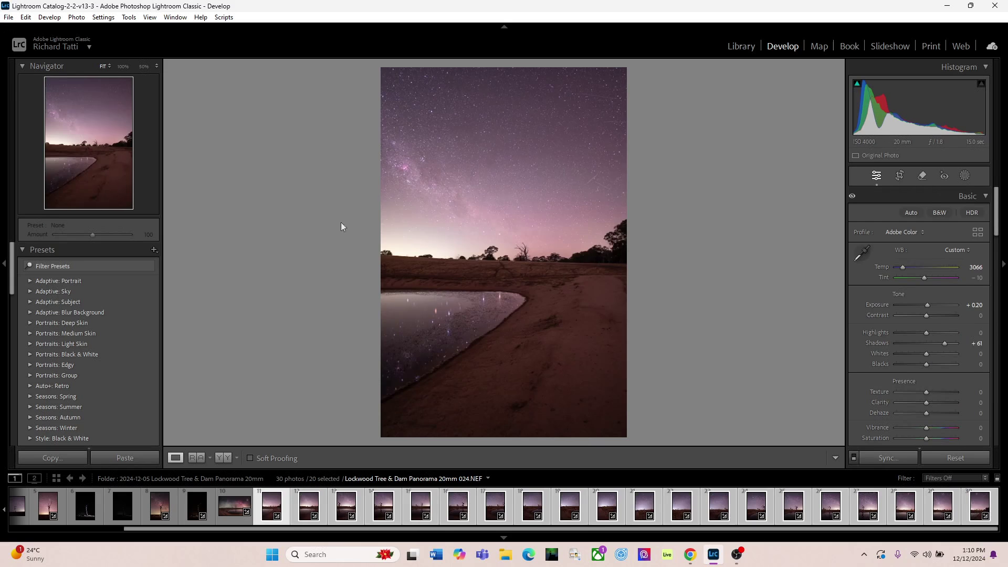
left_click(9, 17)
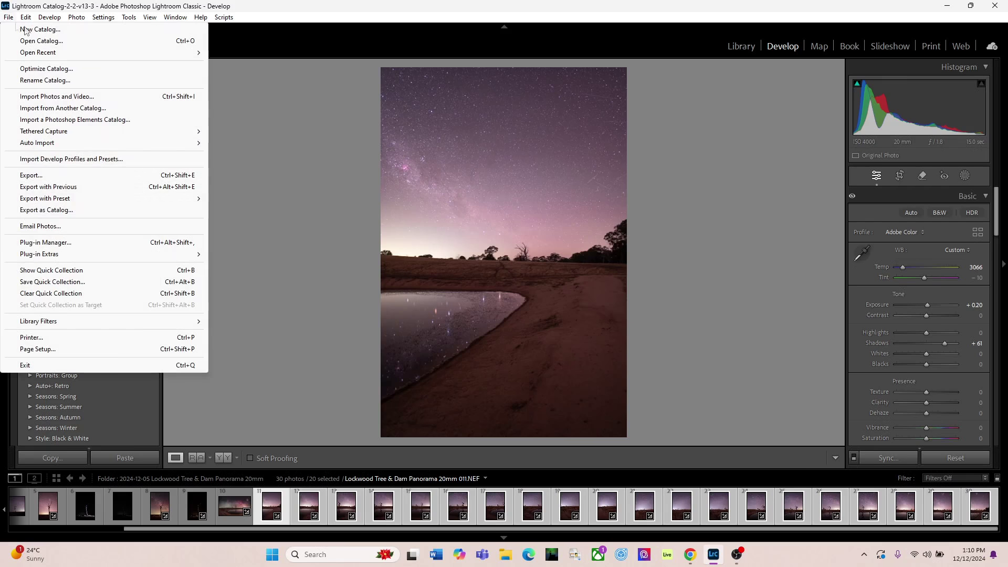
left_click(32, 175)
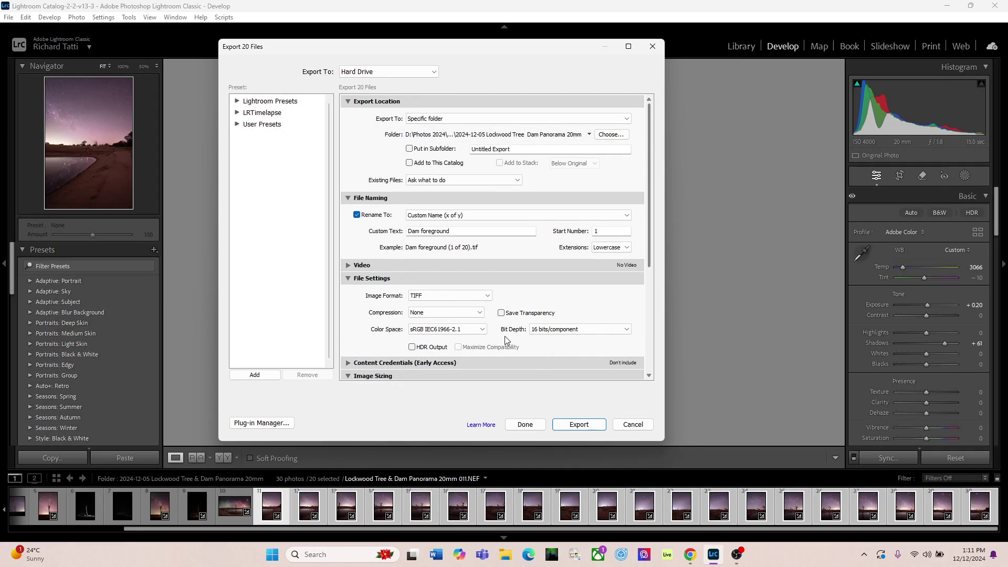
- Choose 16 bits/component for the TIFF export and review the resizing, sharpening, metadata and watermark options
left_click(591, 332)
left_click(572, 354)
scroll(541, 347, "down", 3)
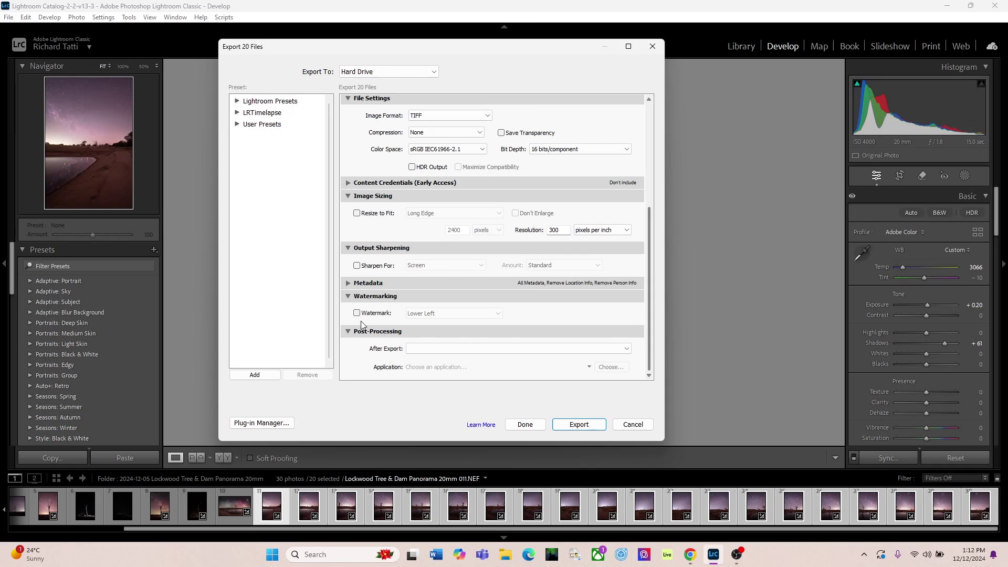
scroll(368, 319, "up", 5)
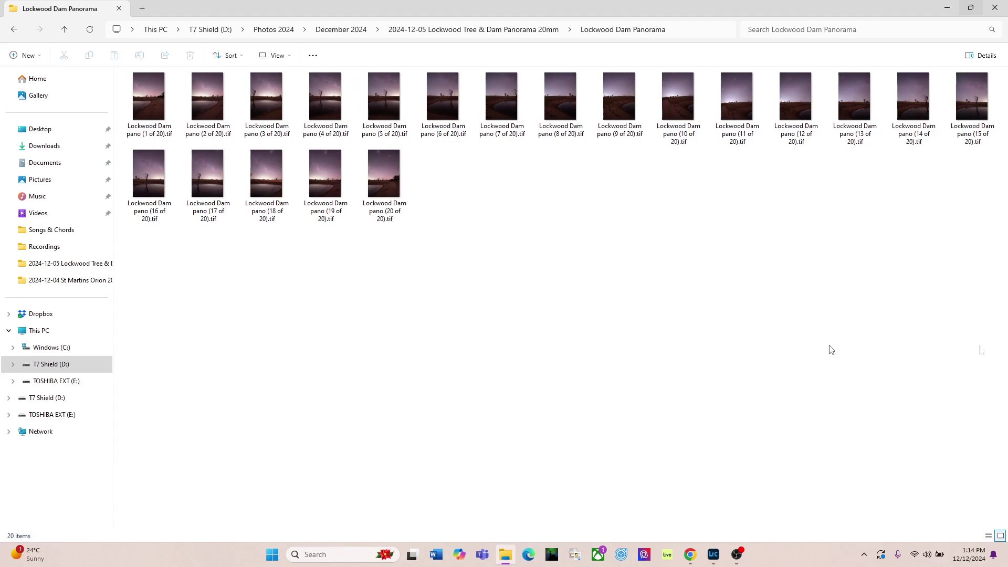
- Switch to Image Composite Editor and create a new panorama from all 20 TIFF images in the T7 Shield (D:) drive's Lockwood Dam Panorama folder
key("alt+Tab")
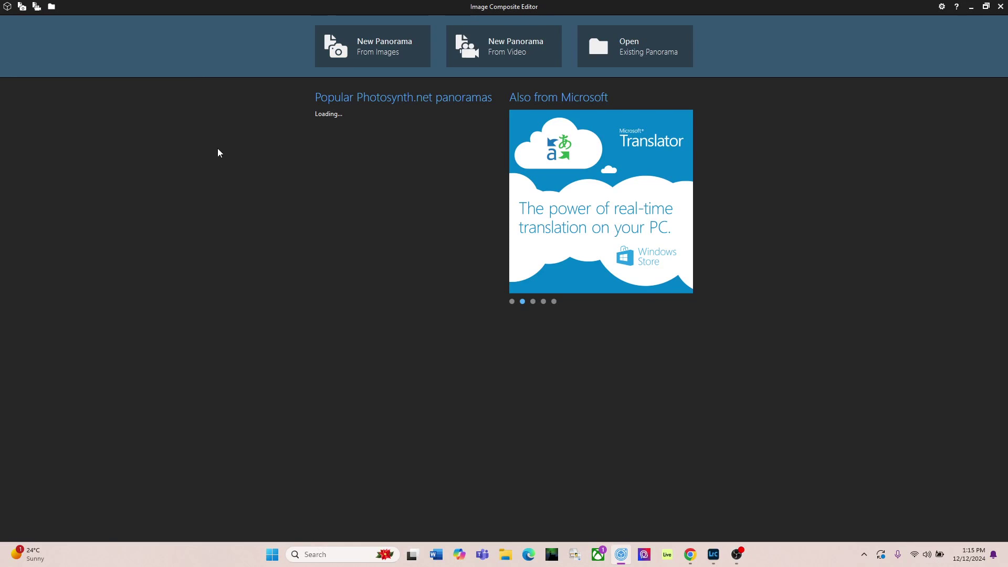
left_click(384, 51)
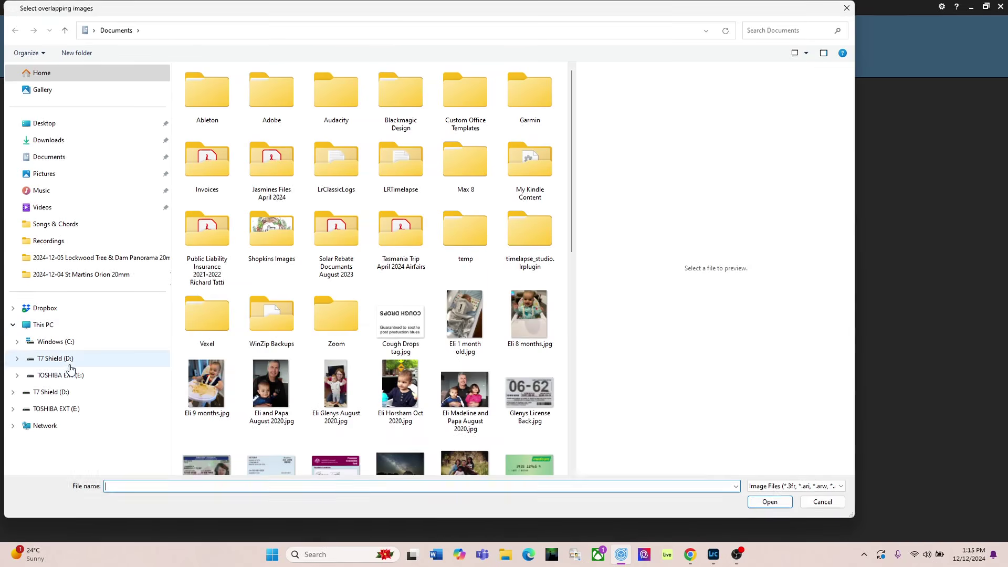
left_click(63, 360)
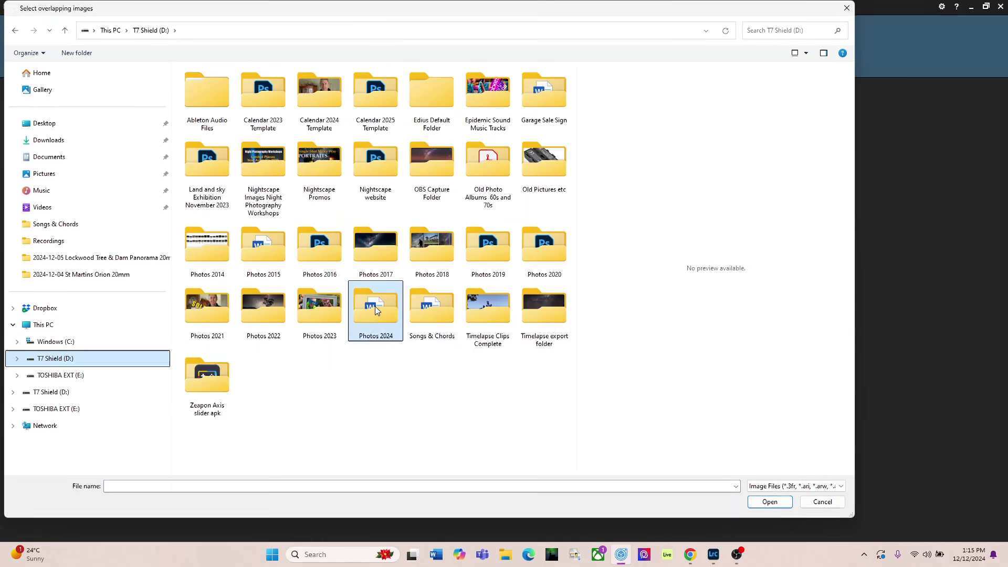
double_click(375, 307)
double_click(318, 98)
left_click(257, 96)
double_click(256, 96)
double_click(207, 93)
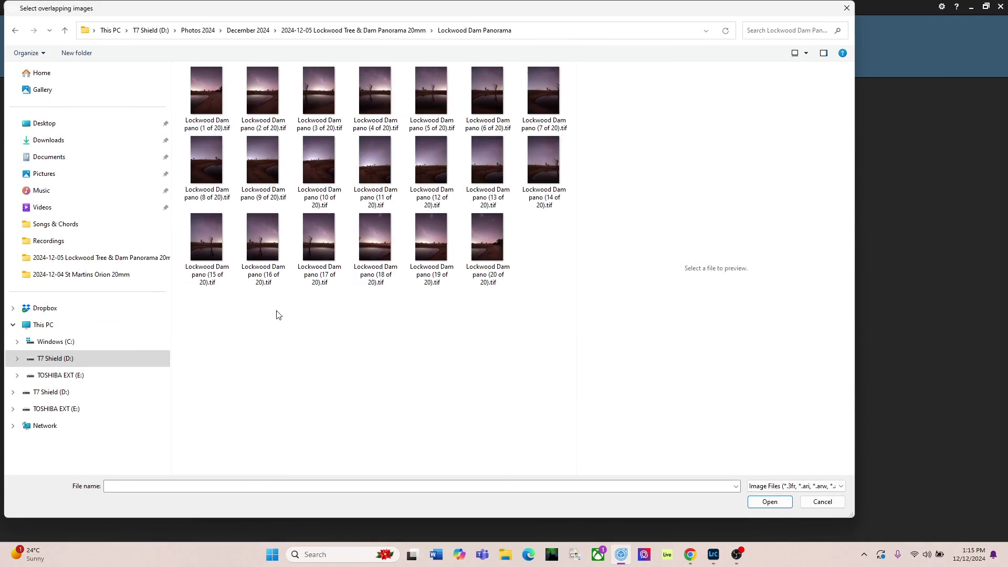
left_click_drag(195, 301, 550, 68)
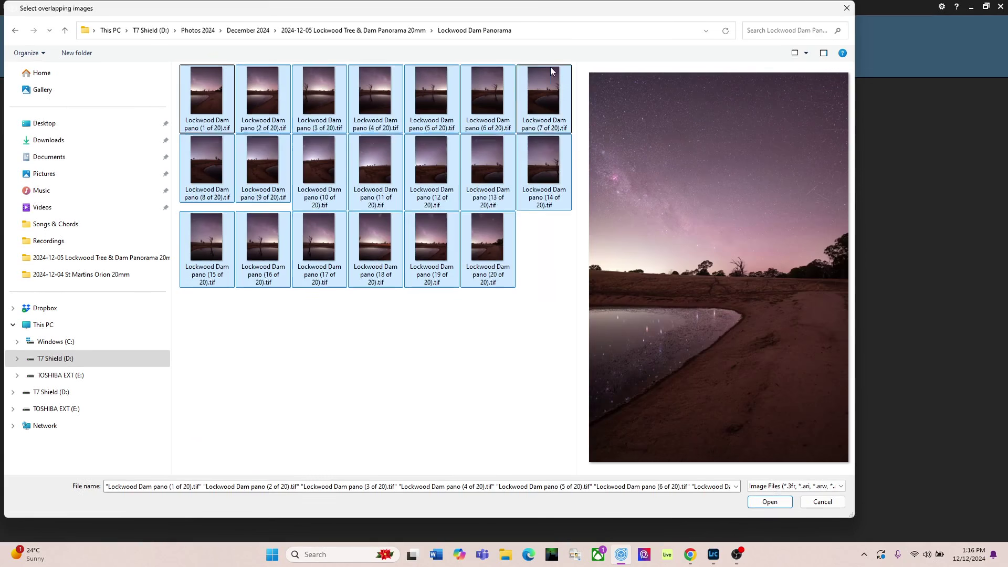
left_click(770, 502)
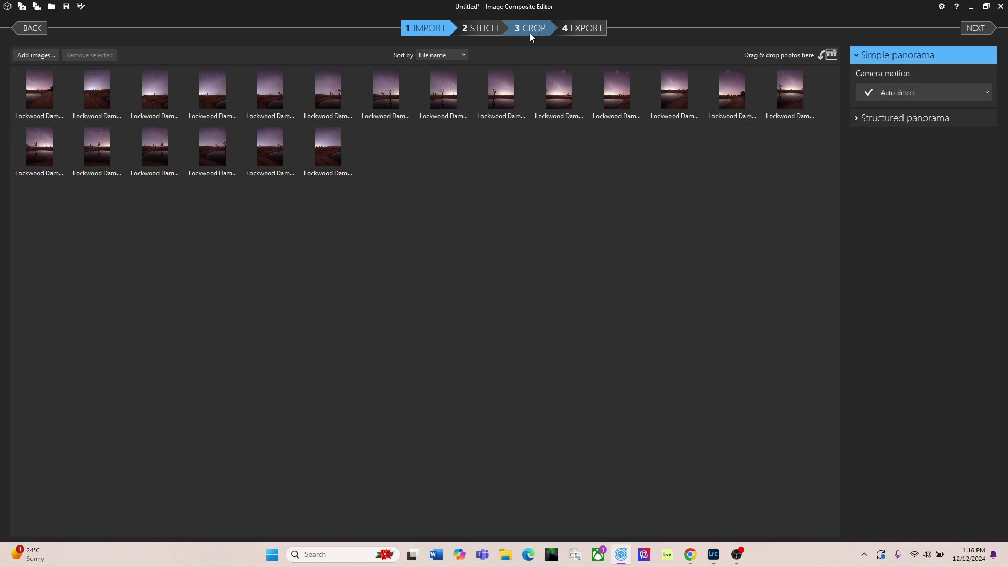
- Stitch the imported images, change the projection to Mercator and accept it for cropping
left_click(982, 32)
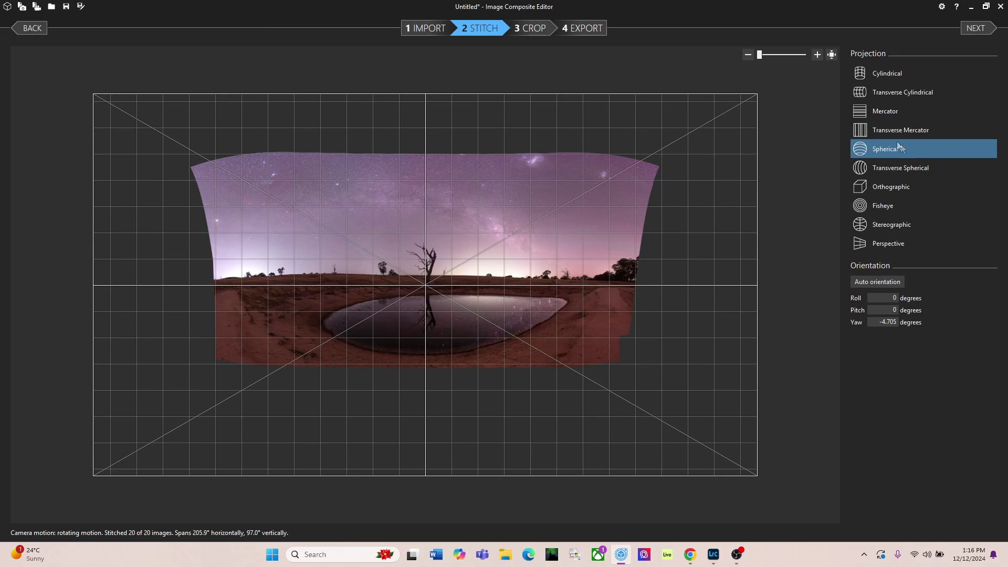
left_click(887, 112)
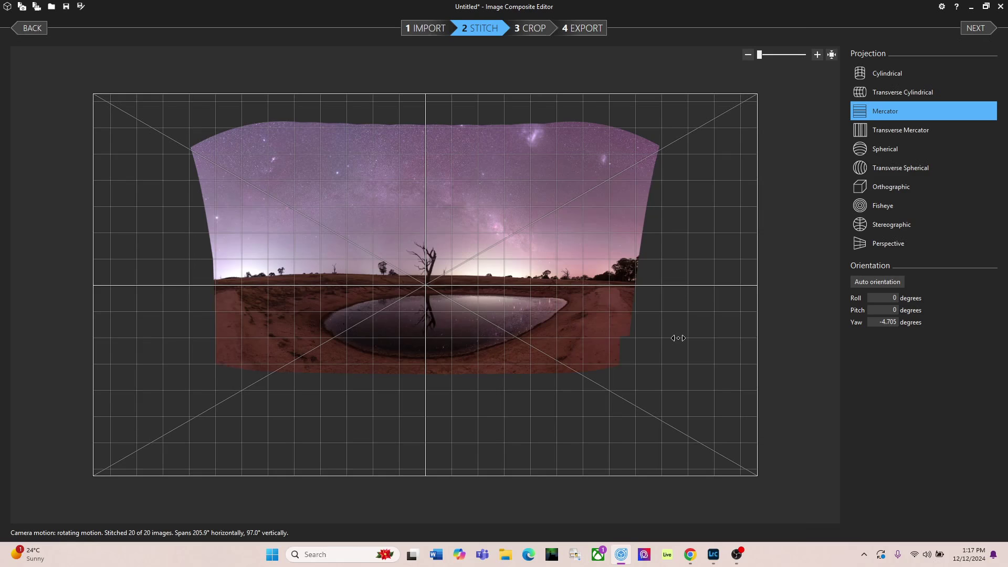
left_click(975, 27)
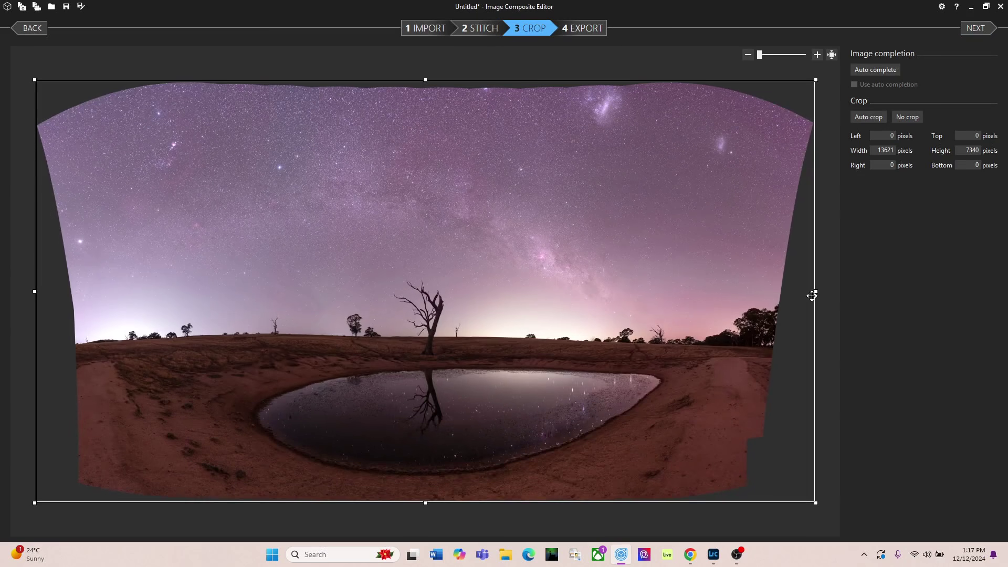
- Crop the panorama to about 11680 by 6723 pixels, trimming 773 left, 1168 right, 460 top and 157 bottom
left_click_drag(817, 292, 749, 312)
left_click_drag(35, 291, 76, 292)
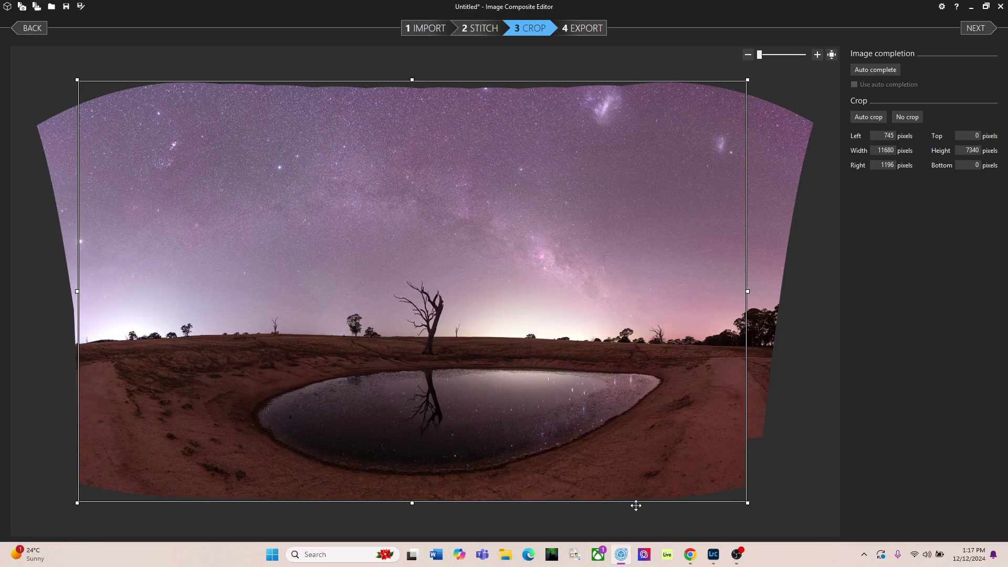
left_click_drag(412, 503, 414, 499)
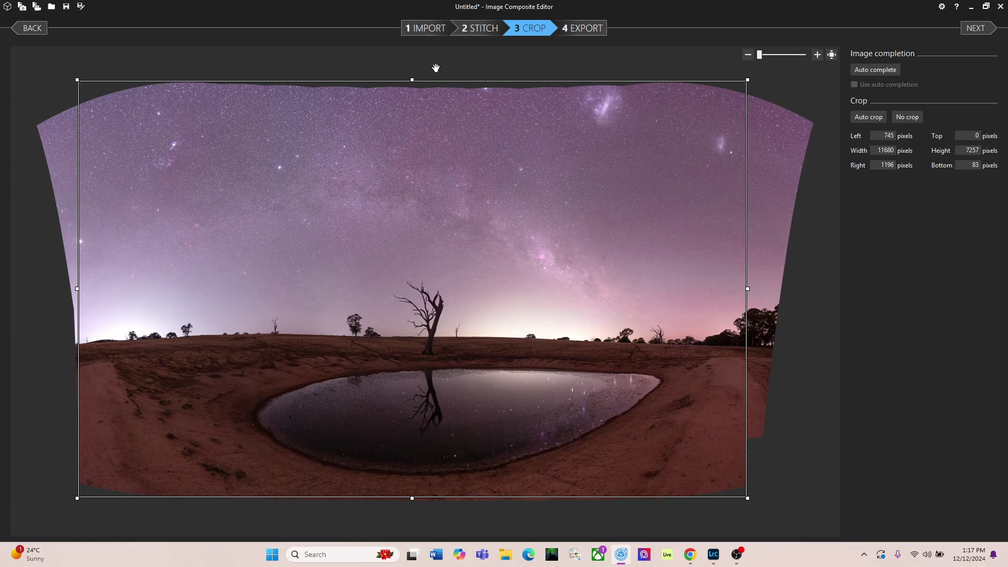
left_click_drag(413, 81, 414, 110)
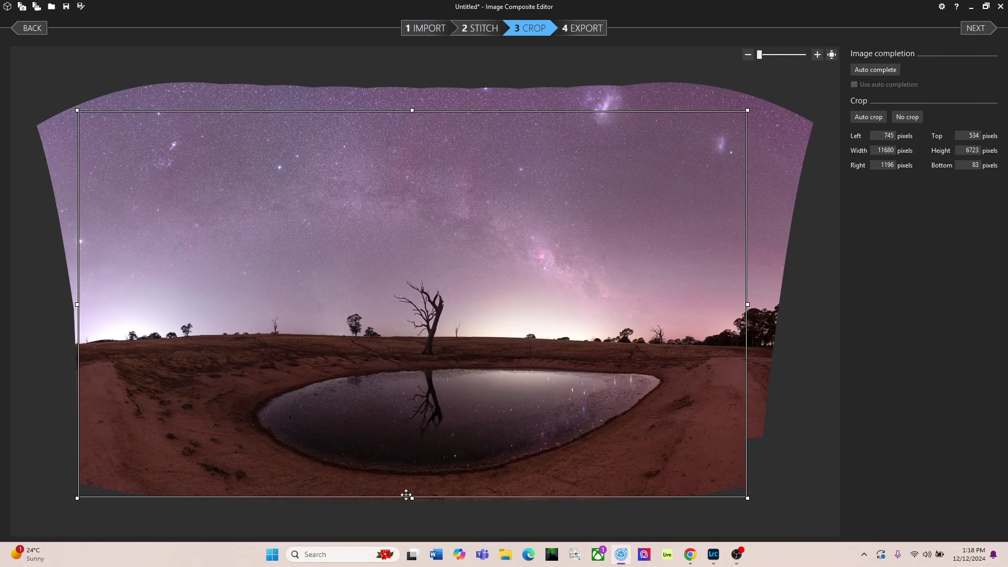
left_click_drag(413, 496, 414, 486)
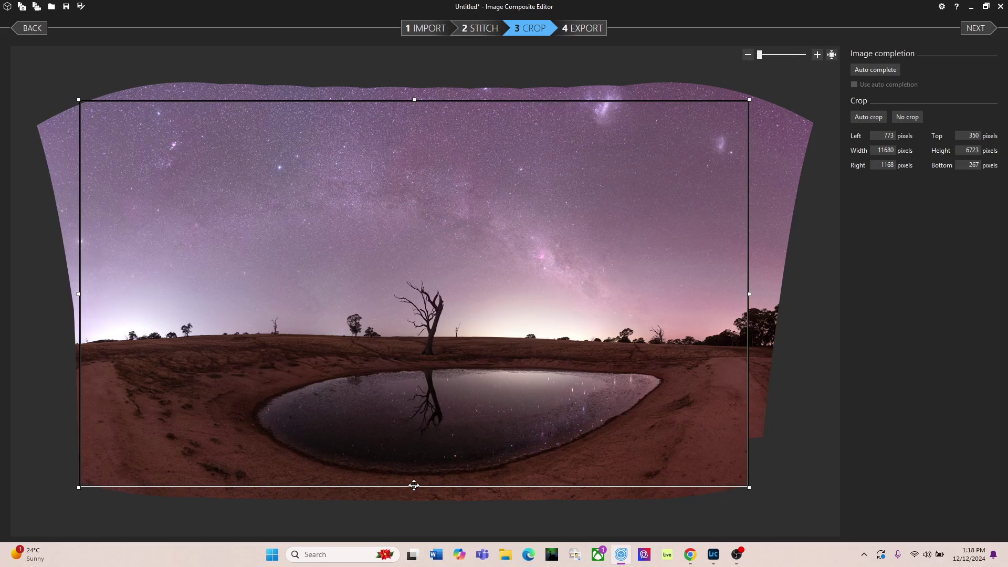
left_click_drag(414, 485, 414, 491)
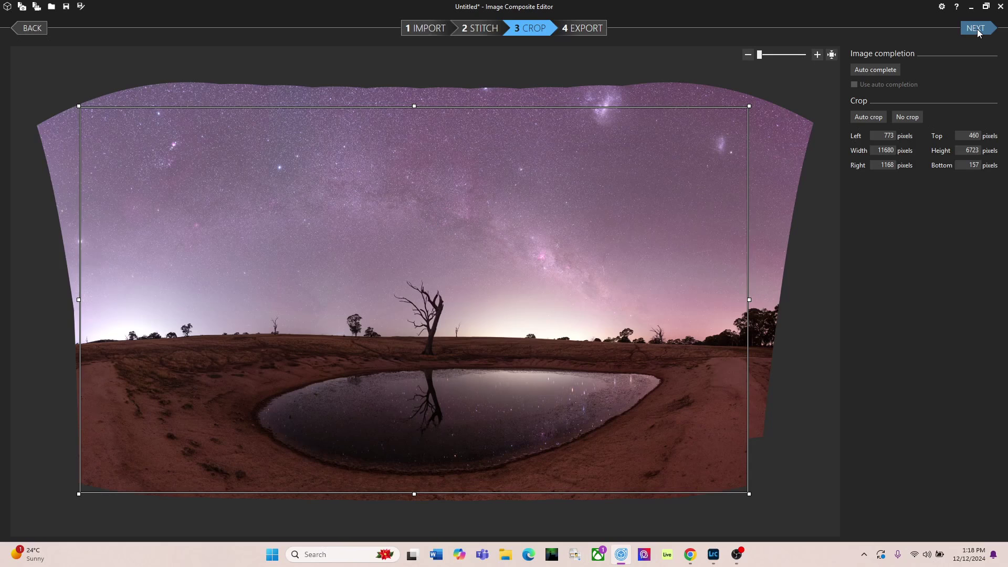
- Export the cropped panorama in TIFF format as ICE Dam pano (1 of 20)_stitch.tiff in the Lockwood Dam Panorama folder
left_click(977, 29)
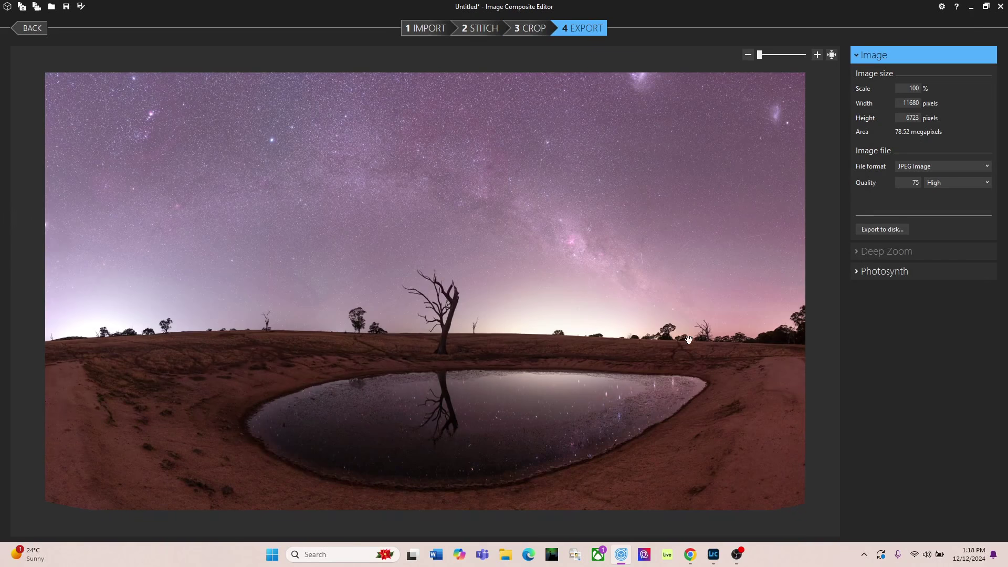
left_click(923, 167)
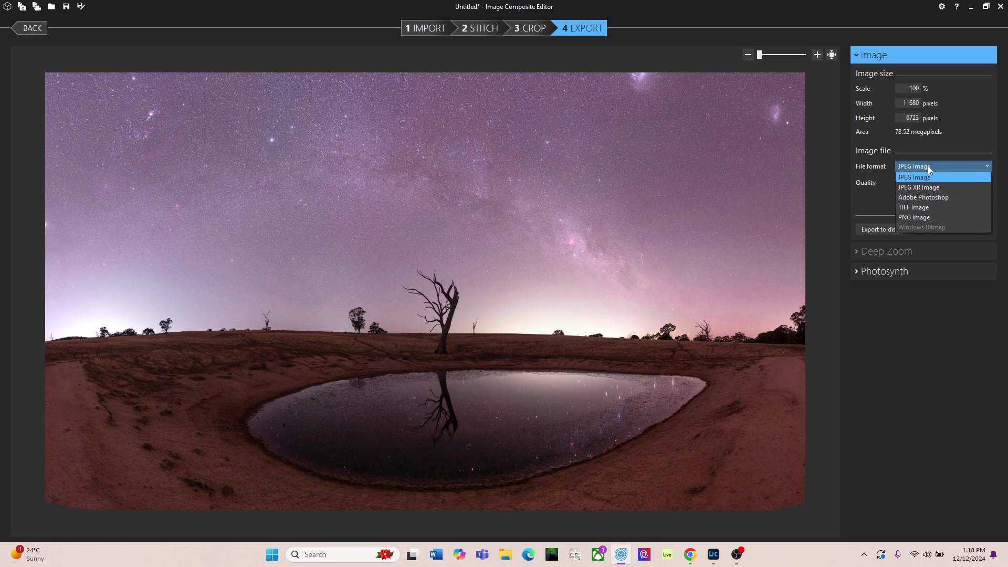
left_click(914, 208)
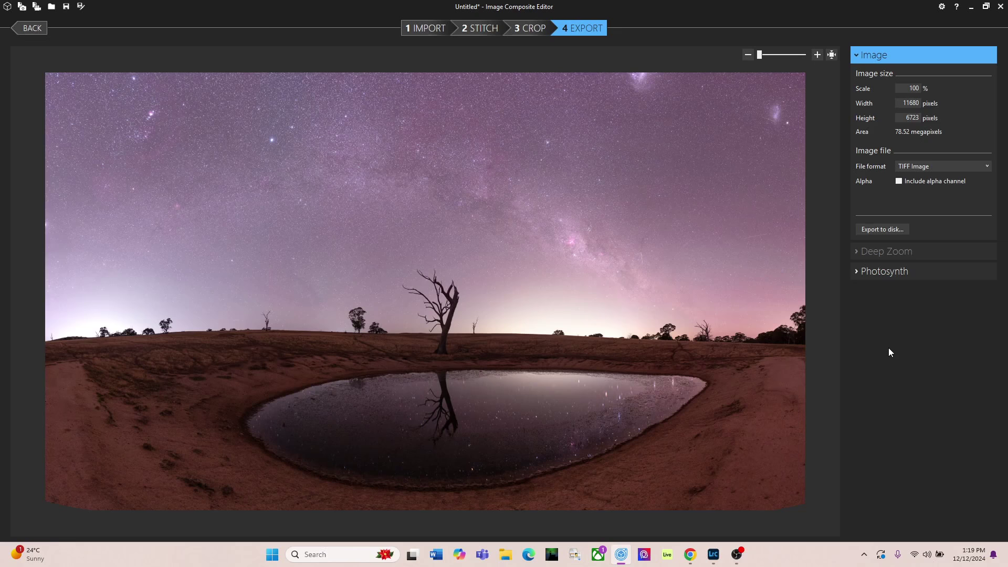
left_click(889, 229)
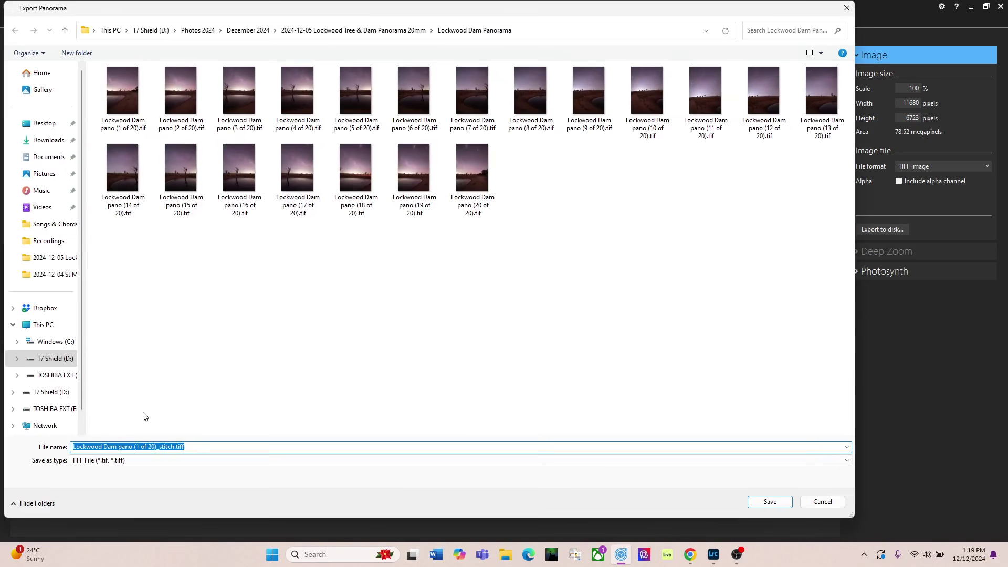
left_click(770, 503)
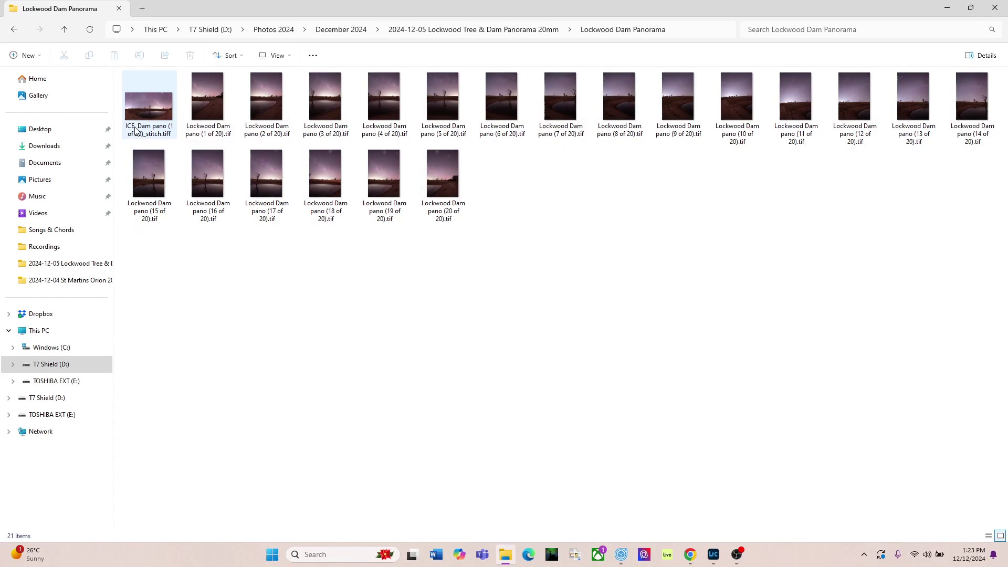
mouse_move(136, 131)
mouse_move(149, 110)
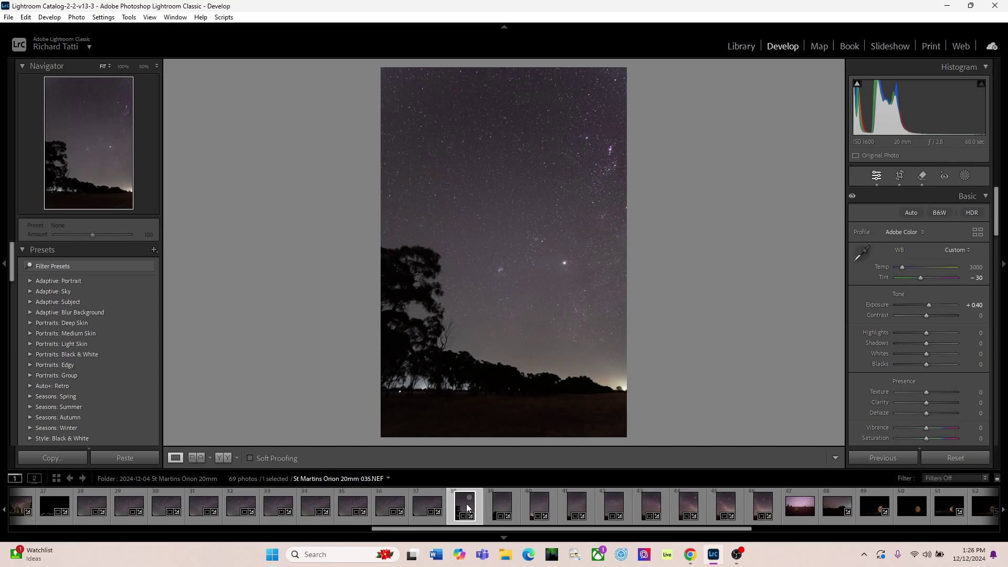
- In Lightroom Classic, examine the vertical St Martins Orion panorama frames and the last frame's tone, noise reduction and lens correction settings
left_click(650, 509)
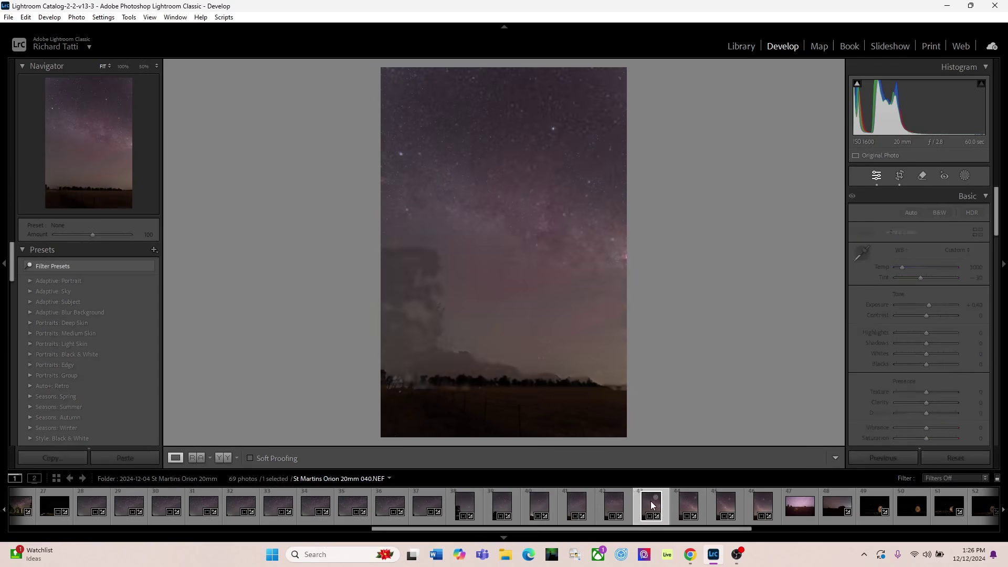
left_click(694, 508)
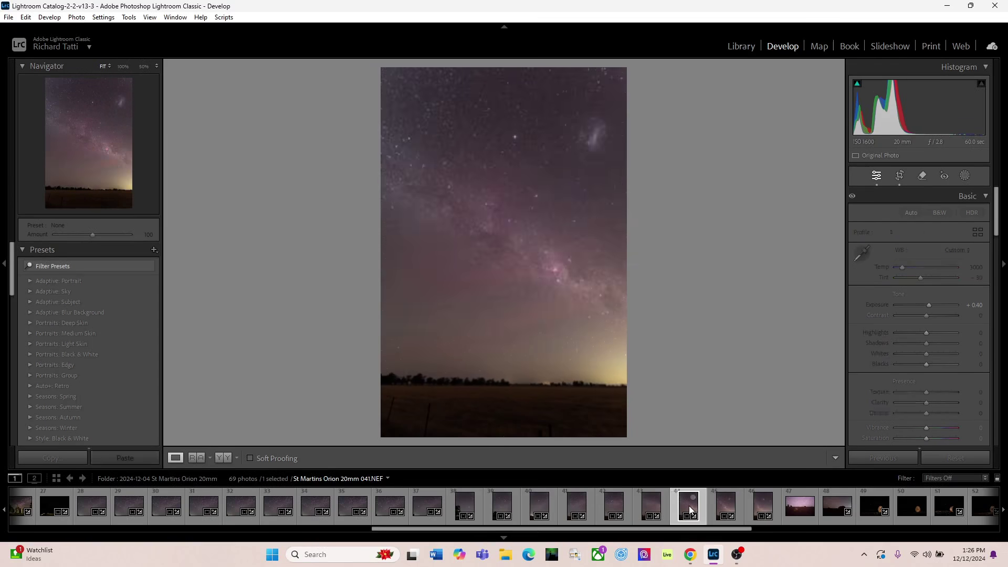
left_click(727, 507)
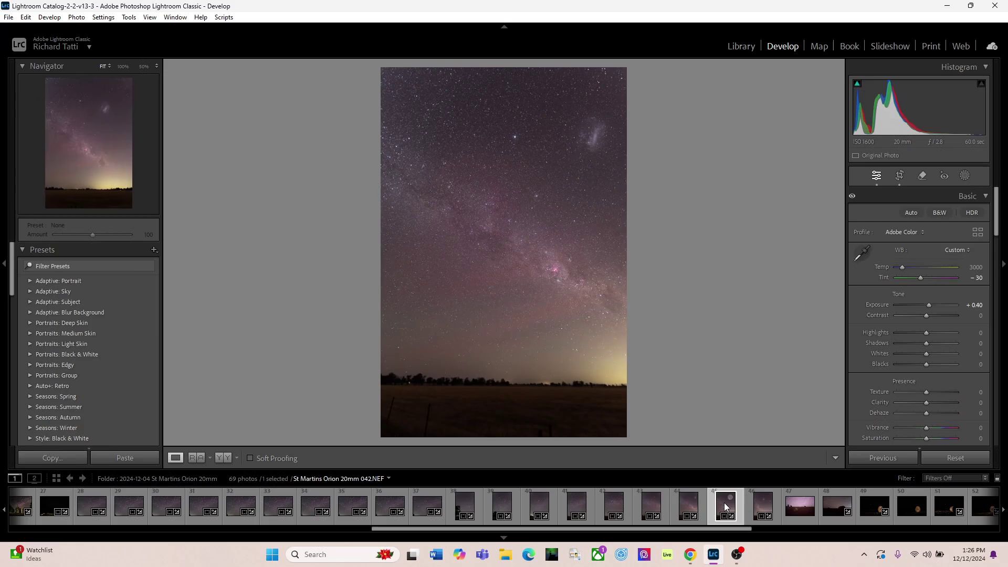
left_click(762, 508)
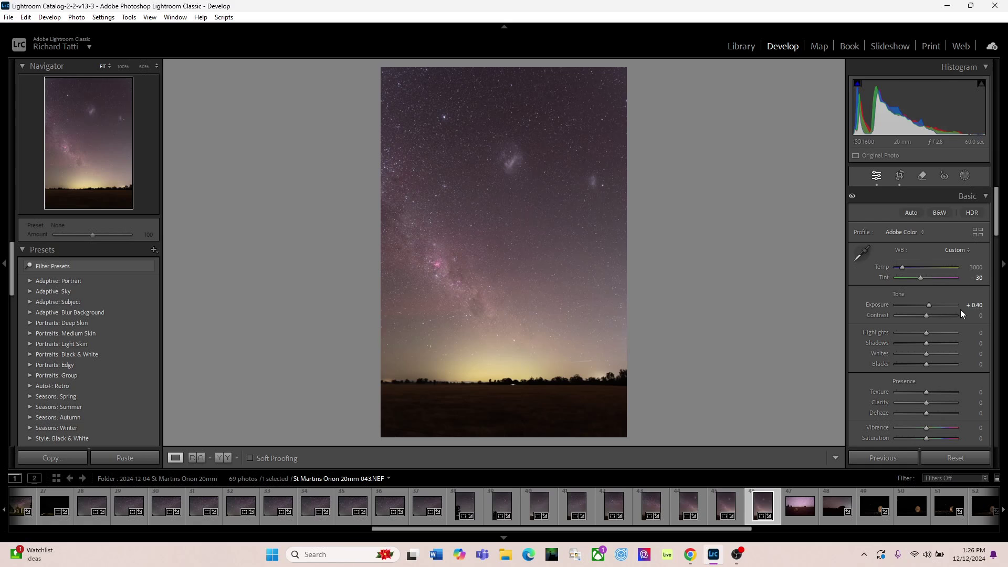
scroll(948, 408, "down", 5)
scroll(947, 409, "down", 10)
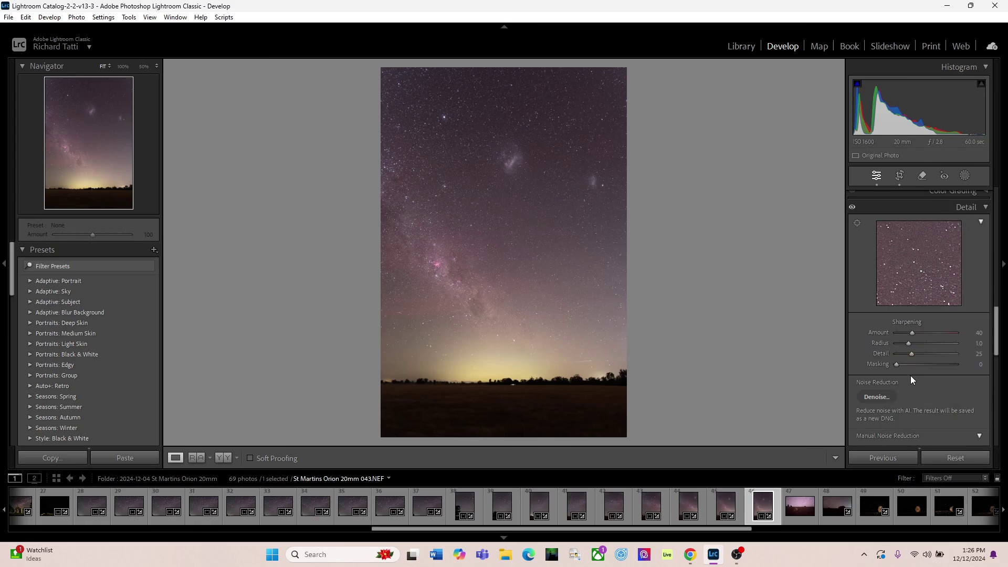
scroll(911, 376, "down", 3)
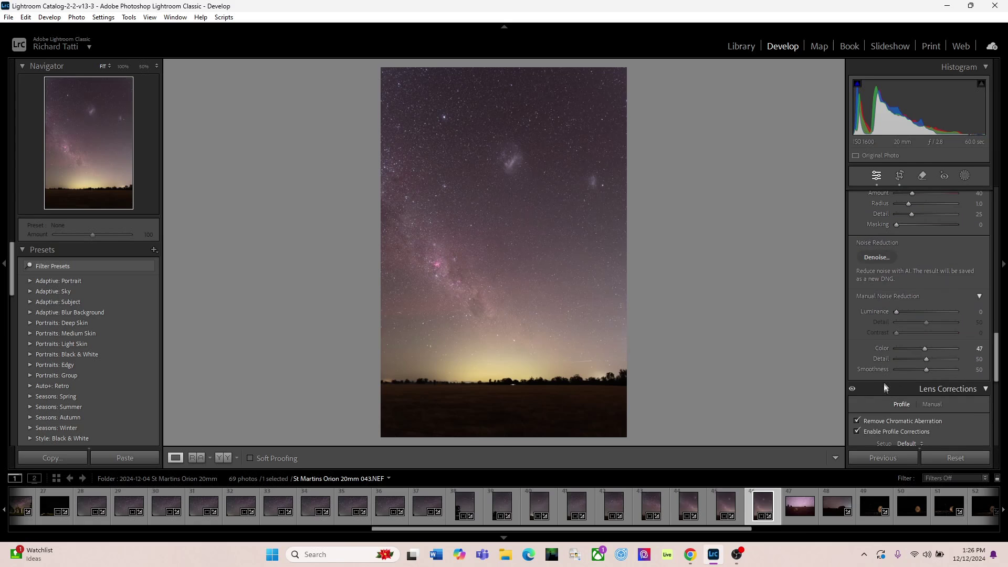
scroll(888, 365, "up", 15)
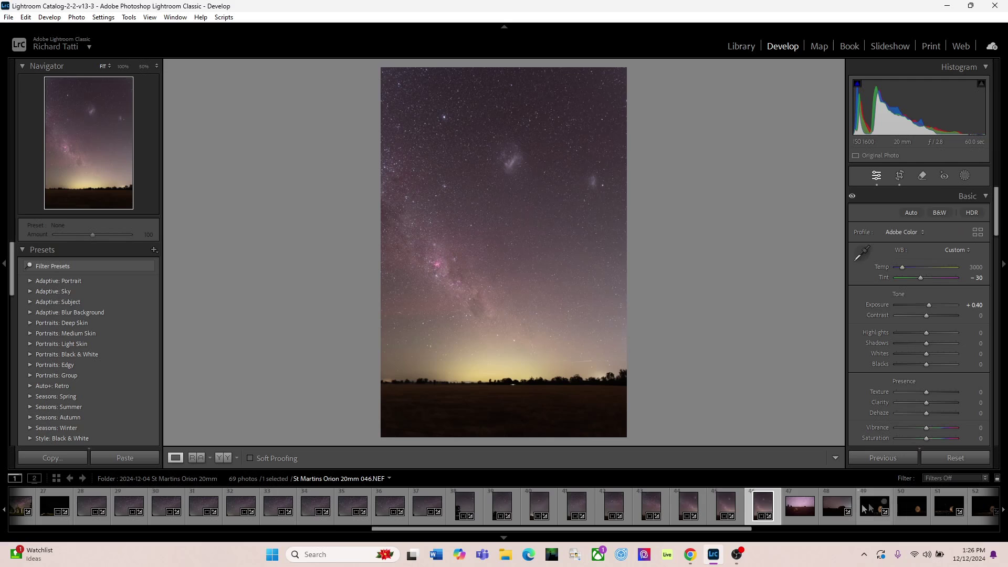
- Compare the before and after versions of vertical frame St Martins Orion 20mm 041.NEF, examining the white balance and exposure edits
left_click(690, 509)
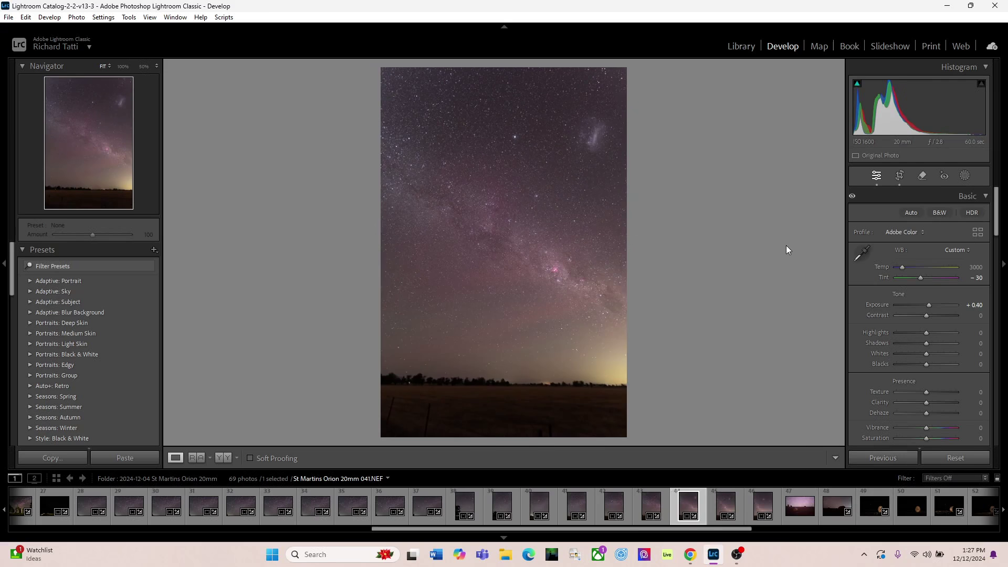
left_click(225, 459)
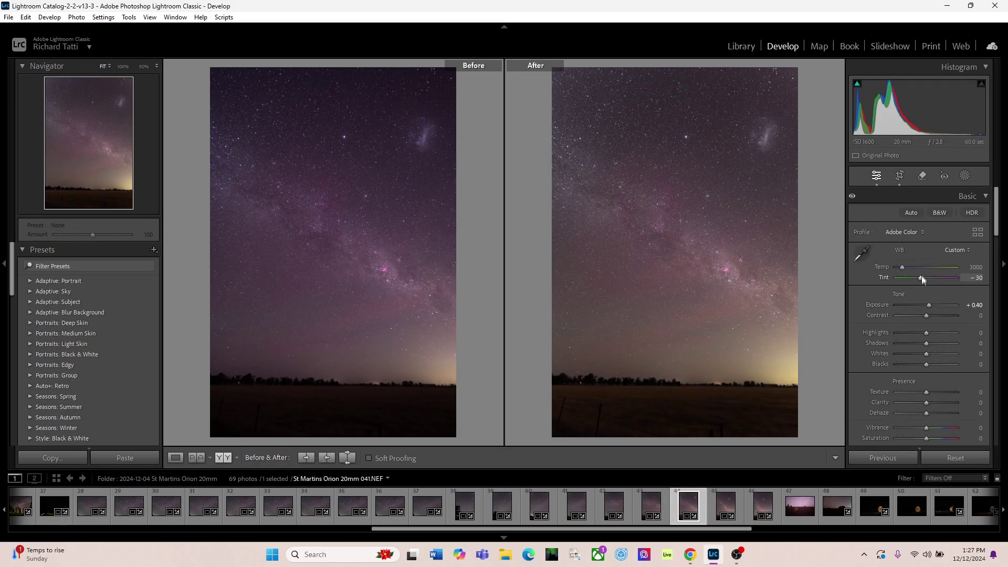
left_click(175, 458)
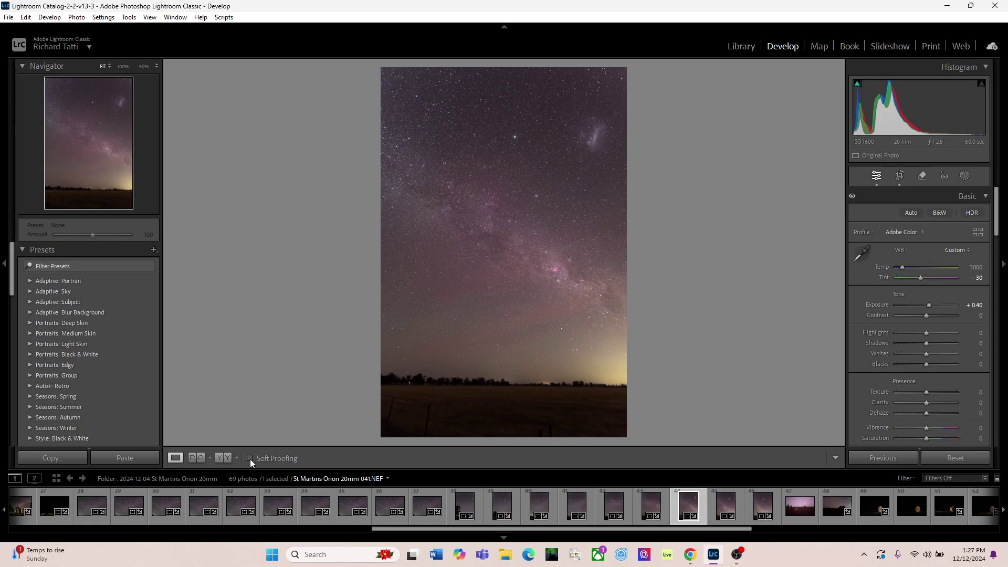
left_click(223, 458)
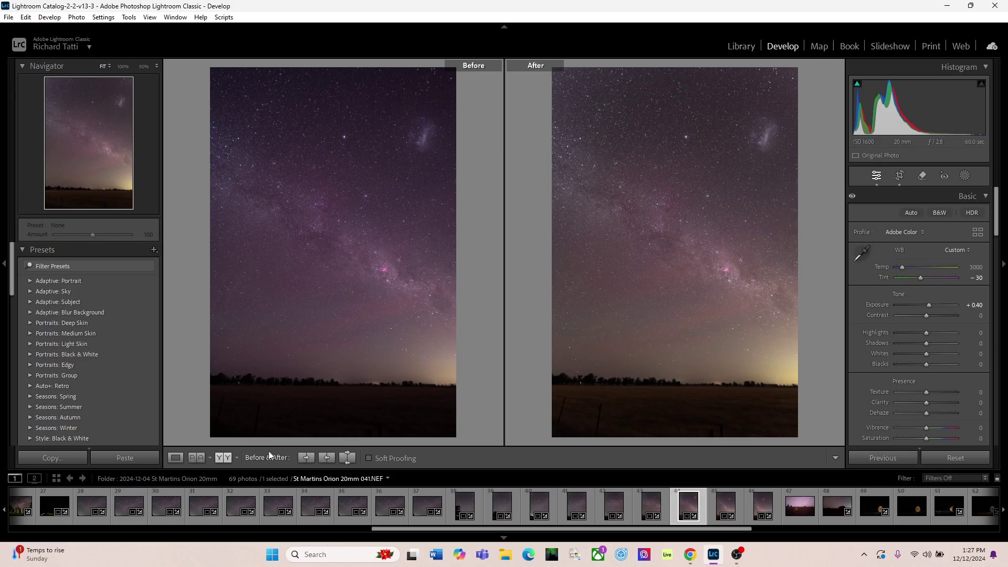
left_click(176, 458)
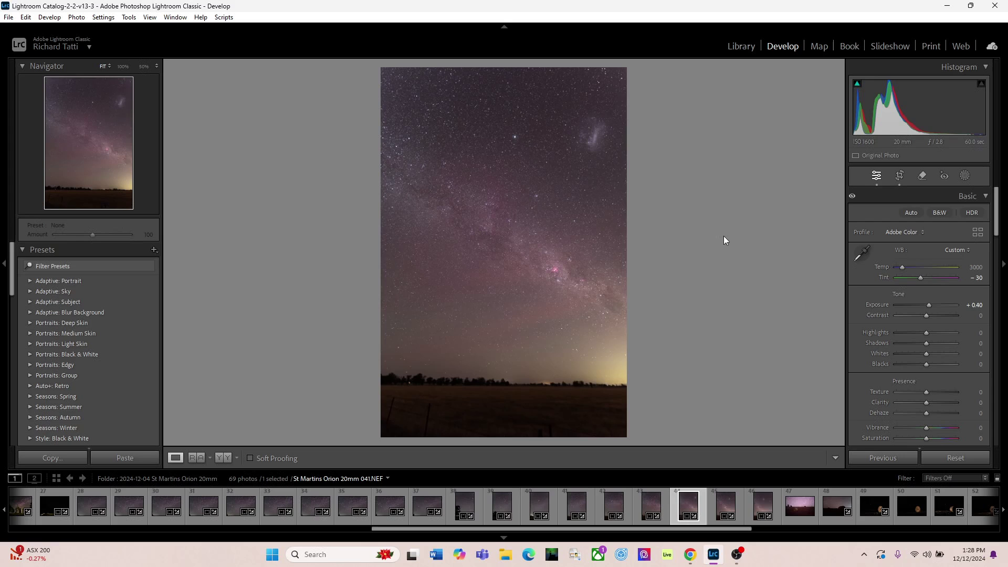
- Set up a 16-bit TIFF export of the nine vertical Orion frames to the Orion 20mm sky Panorama folder, named Orion tracked panorama
left_click(465, 503)
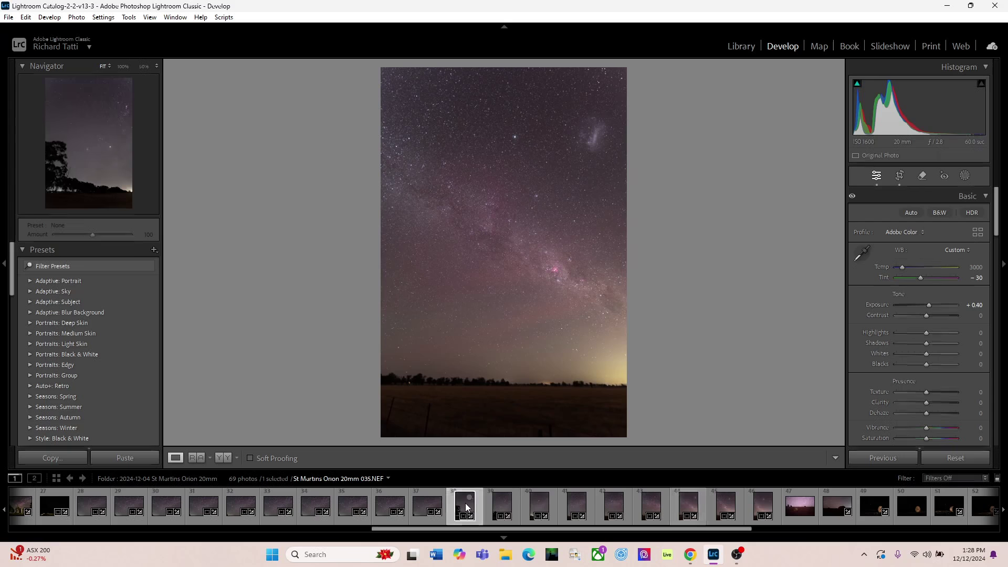
left_click(766, 509, "shift")
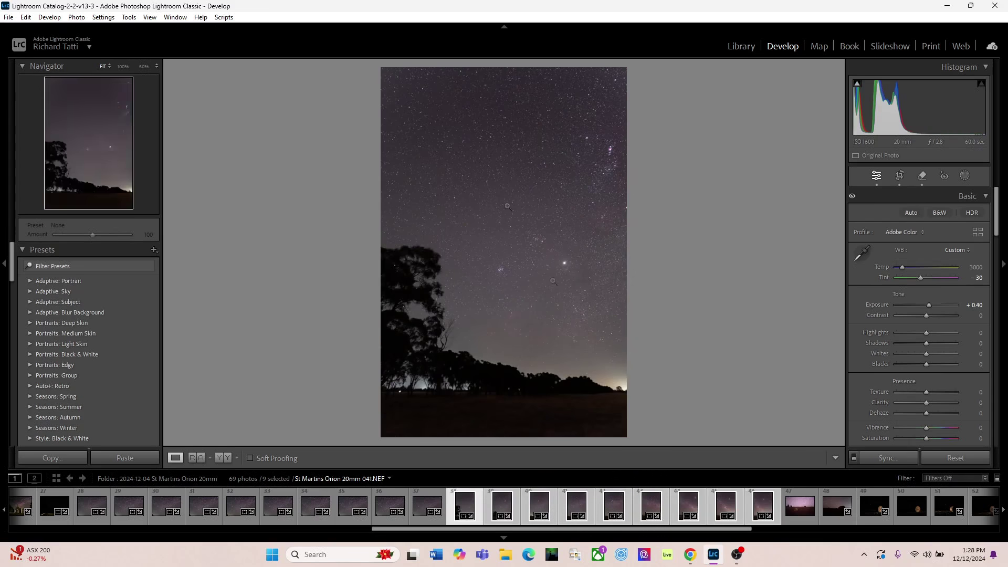
left_click(9, 18)
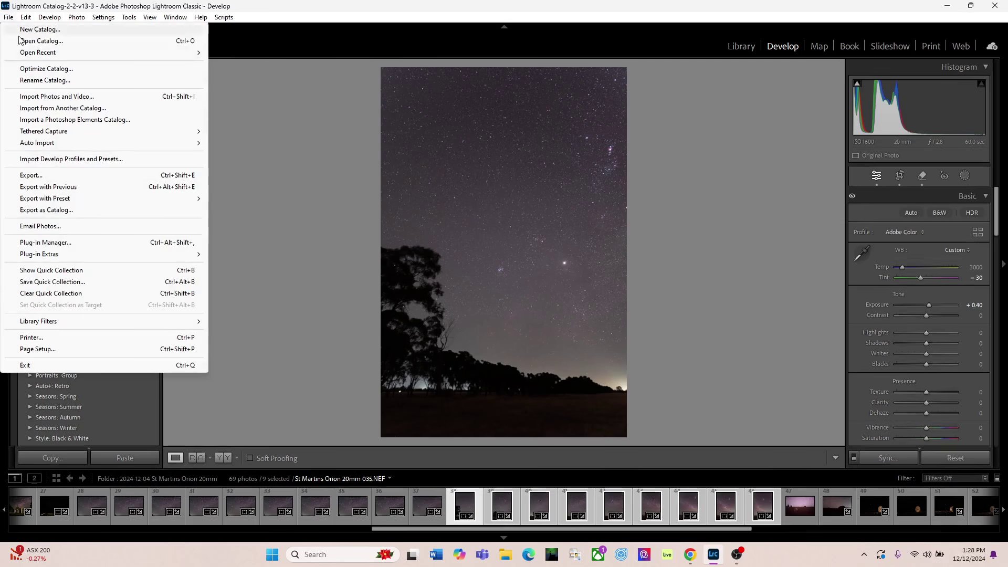
left_click(35, 175)
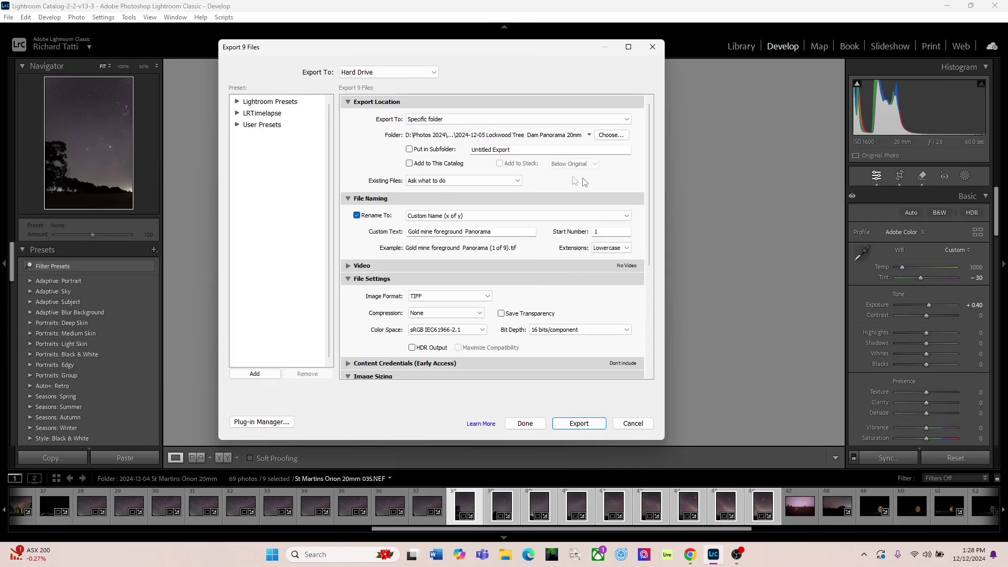
left_click(612, 135)
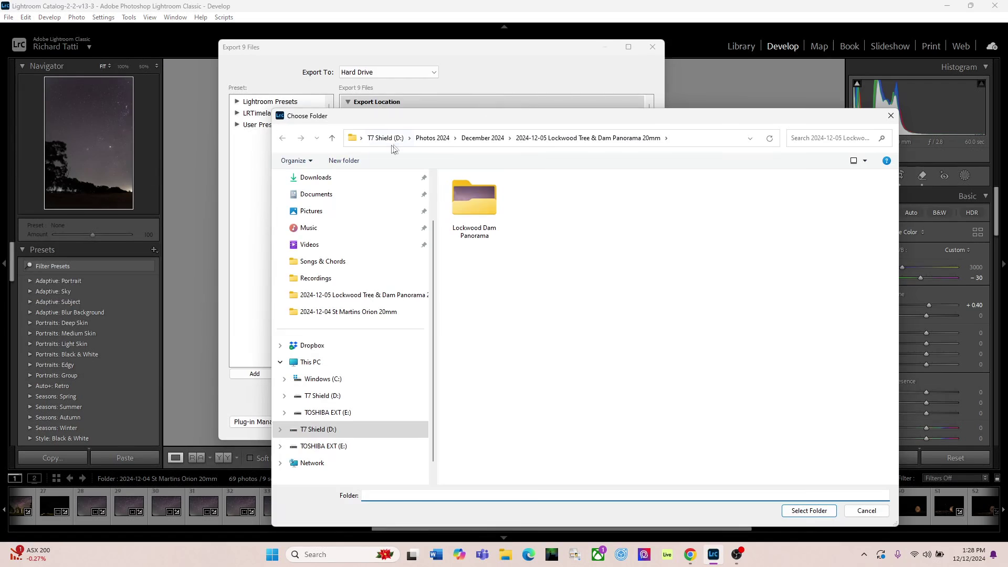
left_click(331, 138)
key("Escape")
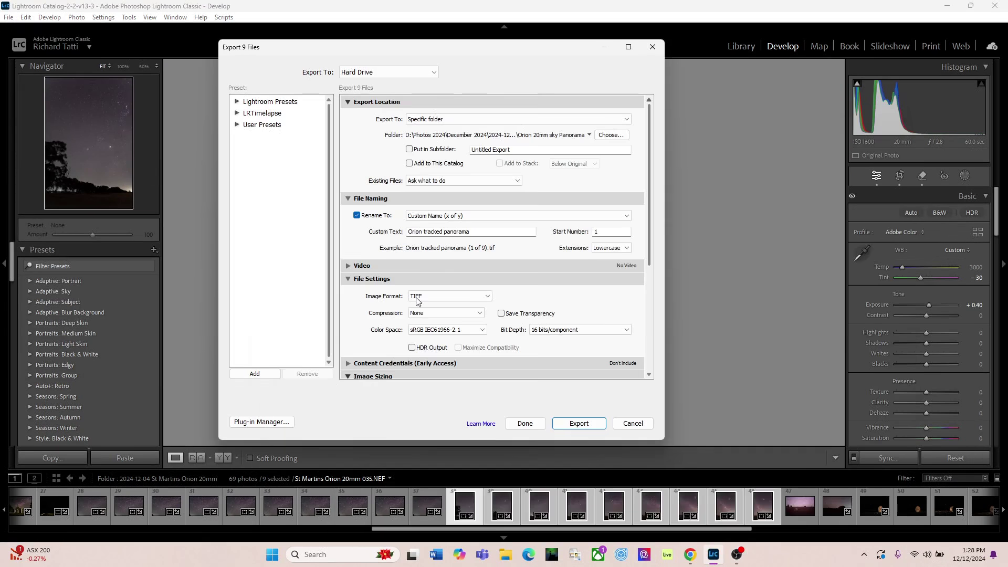
scroll(570, 327, "down", 3)
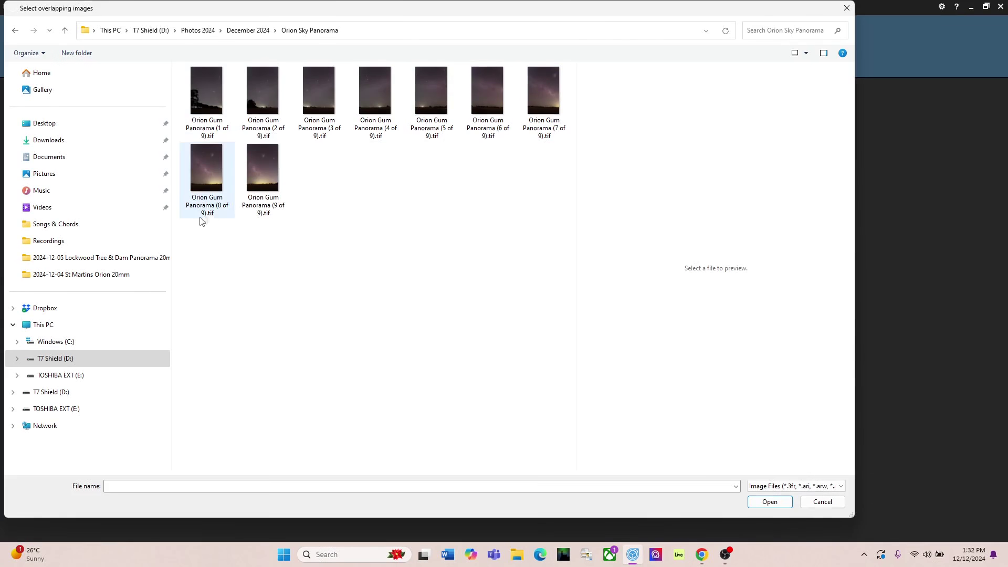
- In Image Composite Editor, import the nine Orion Gum Panorama TIFFs from the Orion Sky Panorama folder and stitch them
left_click_drag(204, 234, 550, 76)
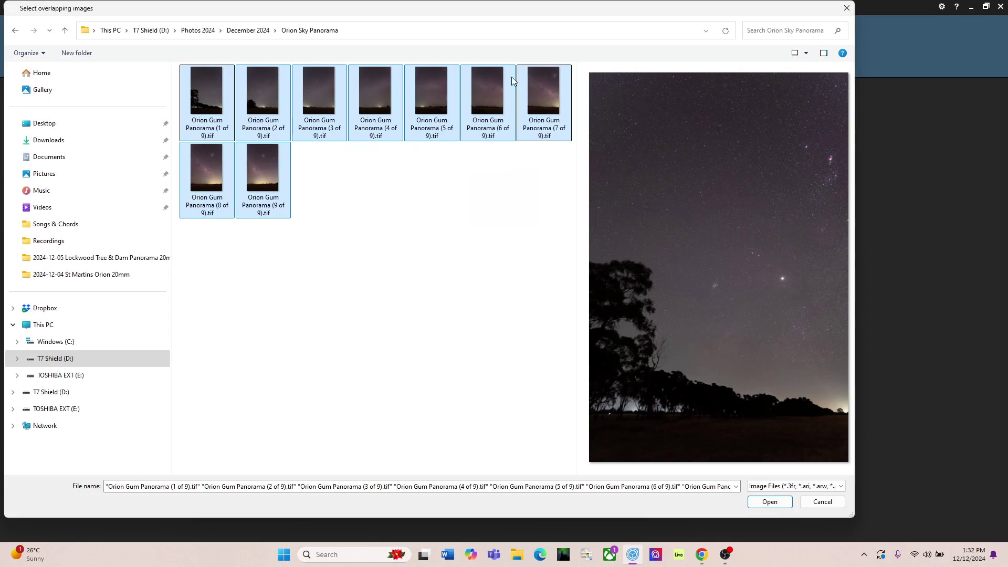
left_click(776, 503)
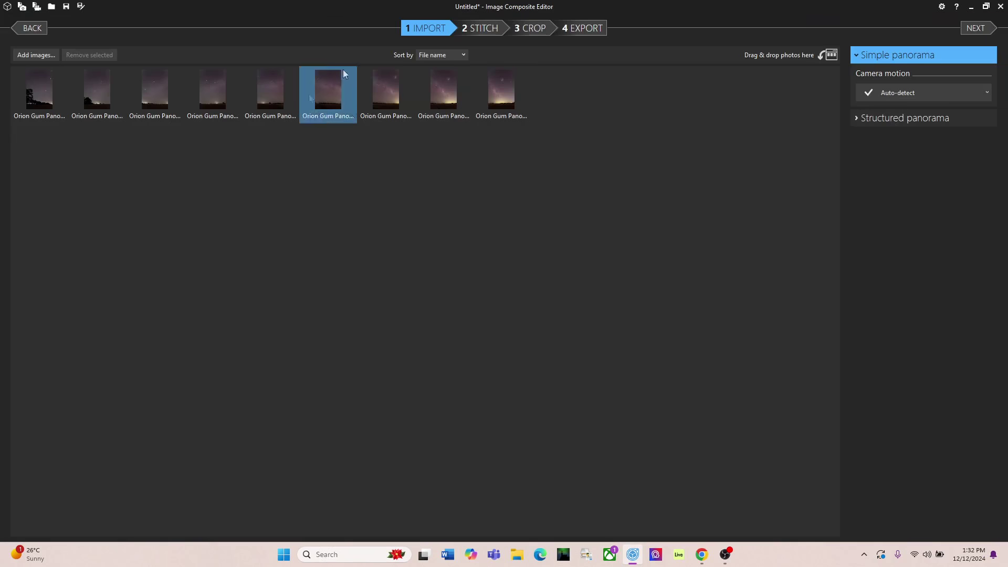
left_click(975, 31)
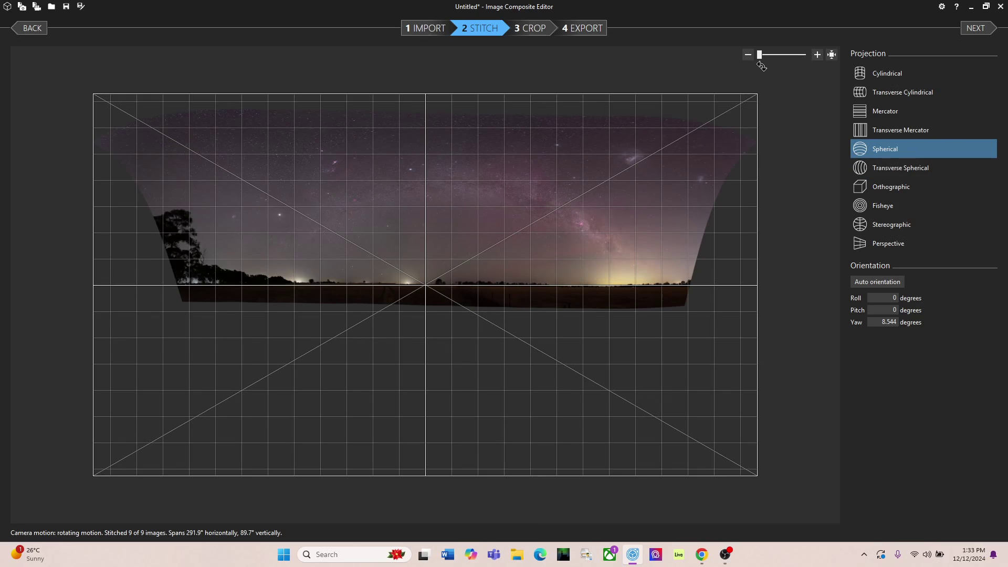
- Change the projection to Mercator, level the horizon with roll 0.972, pitch -0.146 and yaw 8.543 degrees, and accept it for cropping
left_click_drag(761, 55, 770, 55)
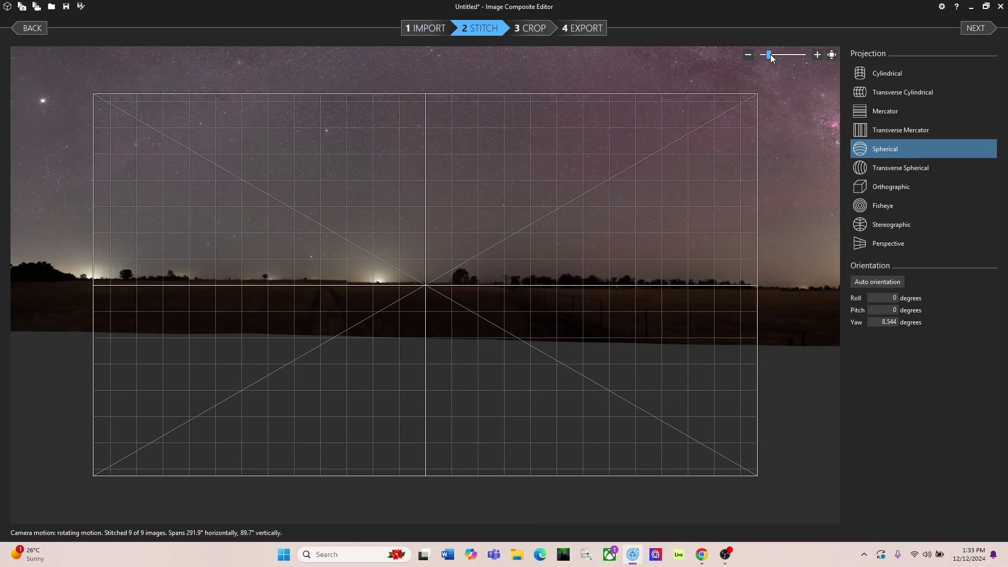
scroll(578, 179, "down", 2)
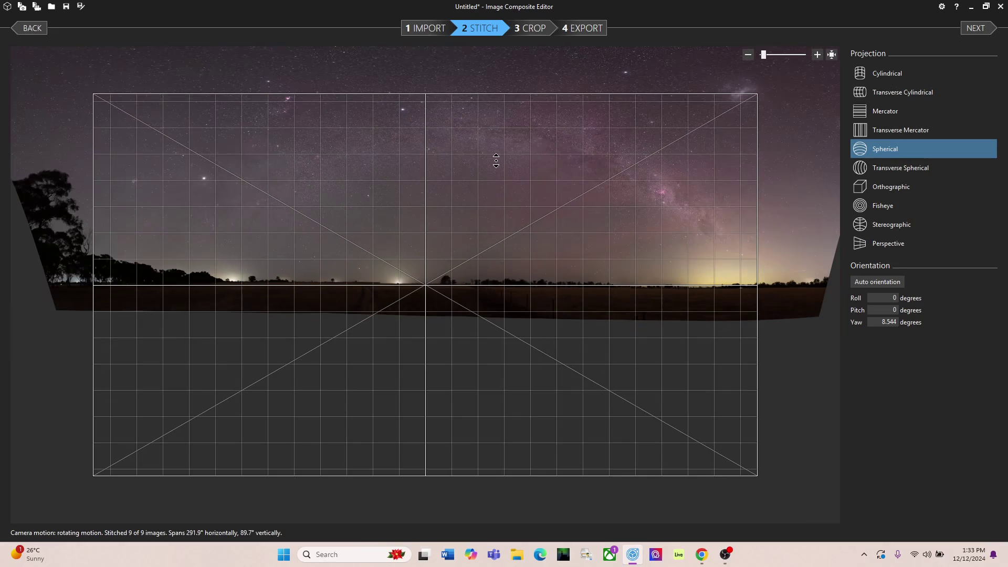
scroll(480, 113, "down", 1)
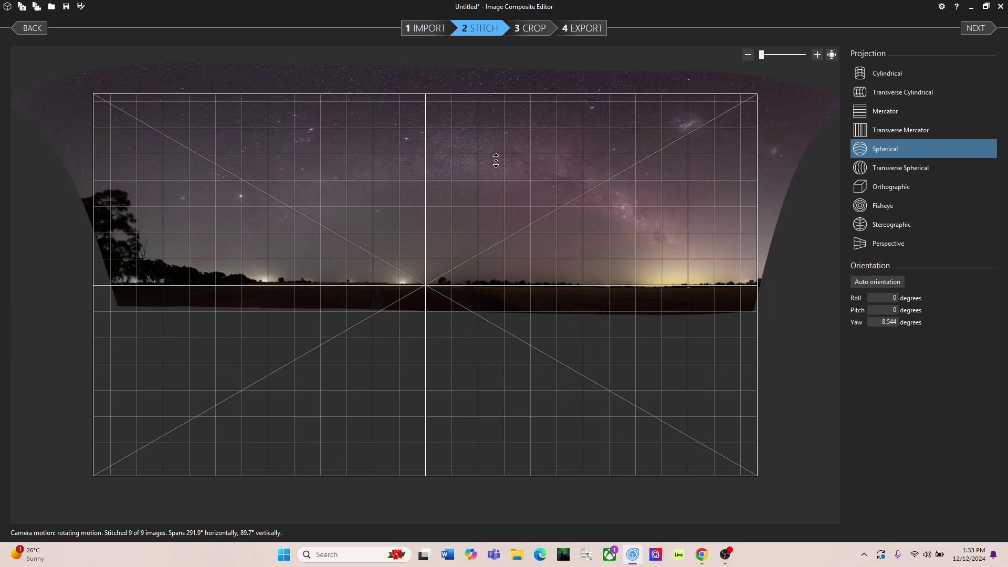
left_click(885, 112)
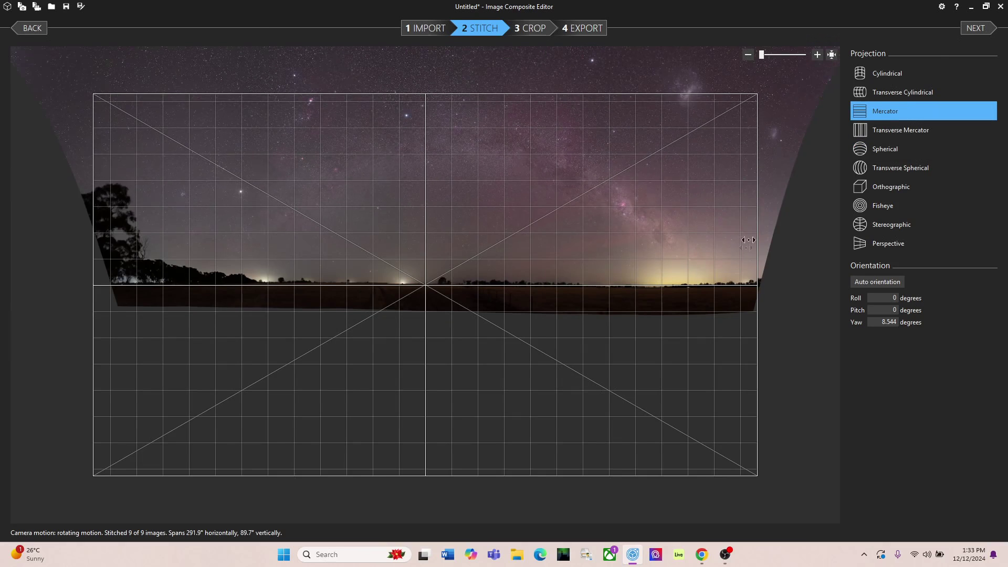
left_click_drag(767, 94, 764, 88)
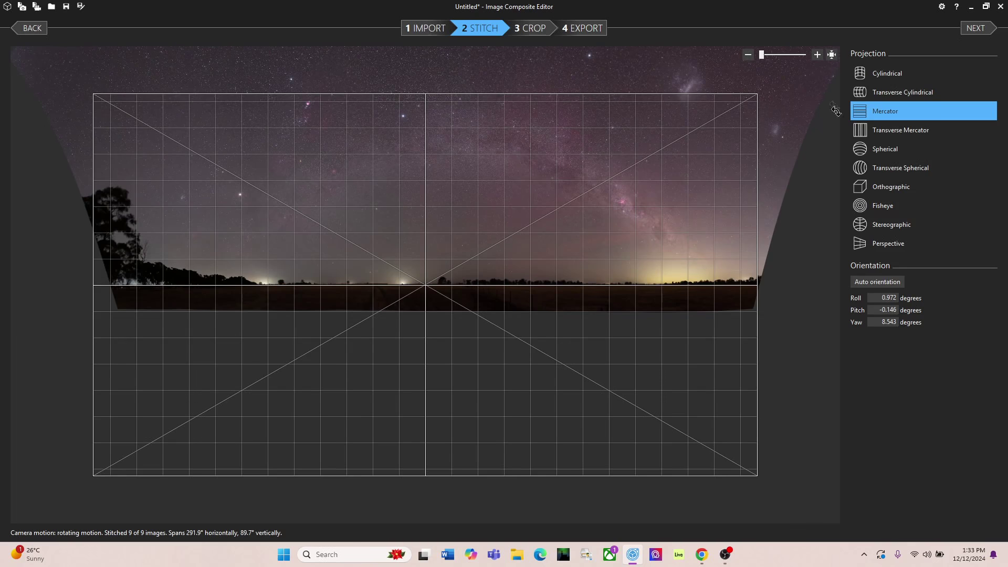
left_click(983, 32)
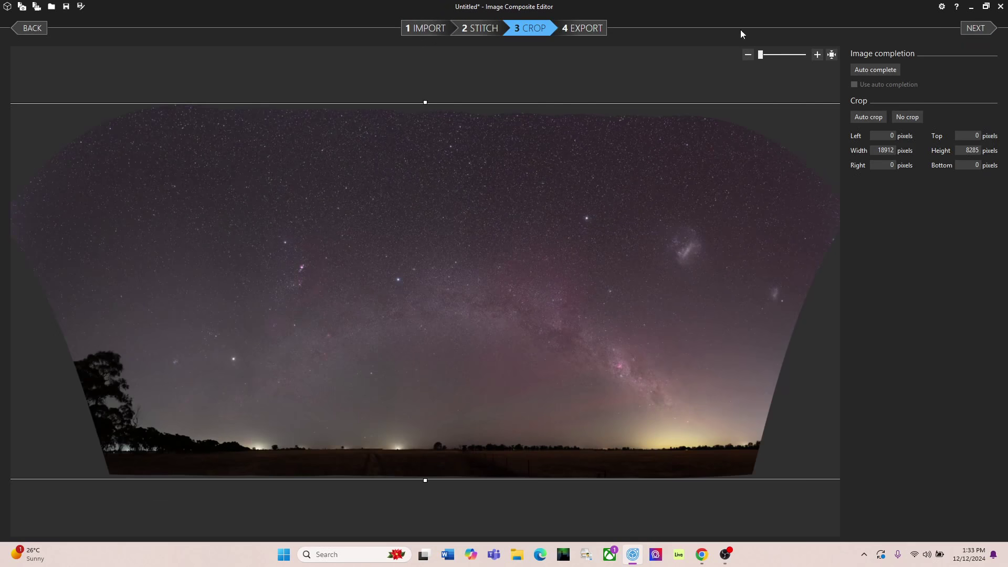
- Crop the panorama to about 13175 by 6598 pixels, trimming 3526 left, 2211 right, 1419 top and 268 bottom, and accept it for export
left_click(748, 56)
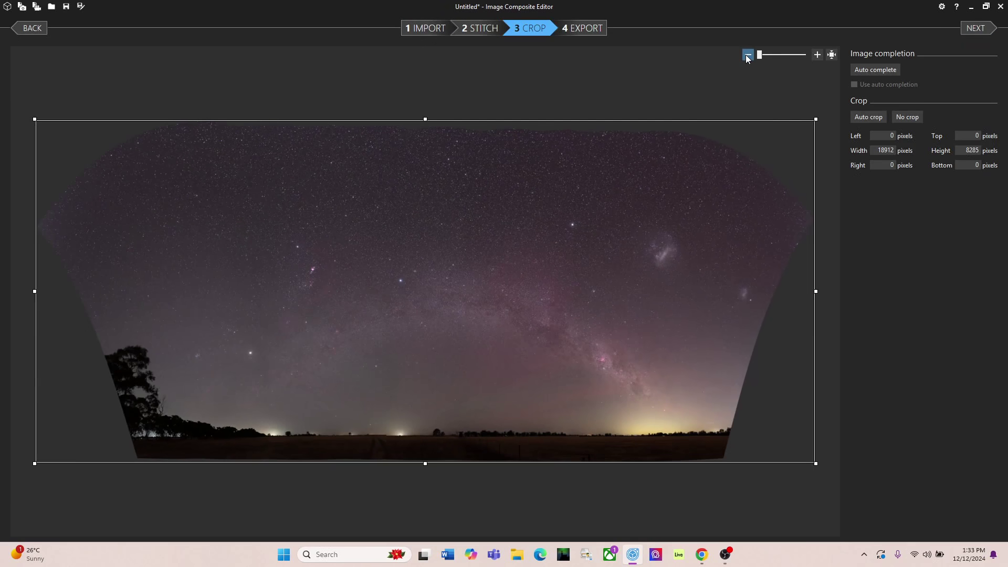
left_click_drag(815, 292, 723, 308)
left_click_drag(33, 289, 172, 317)
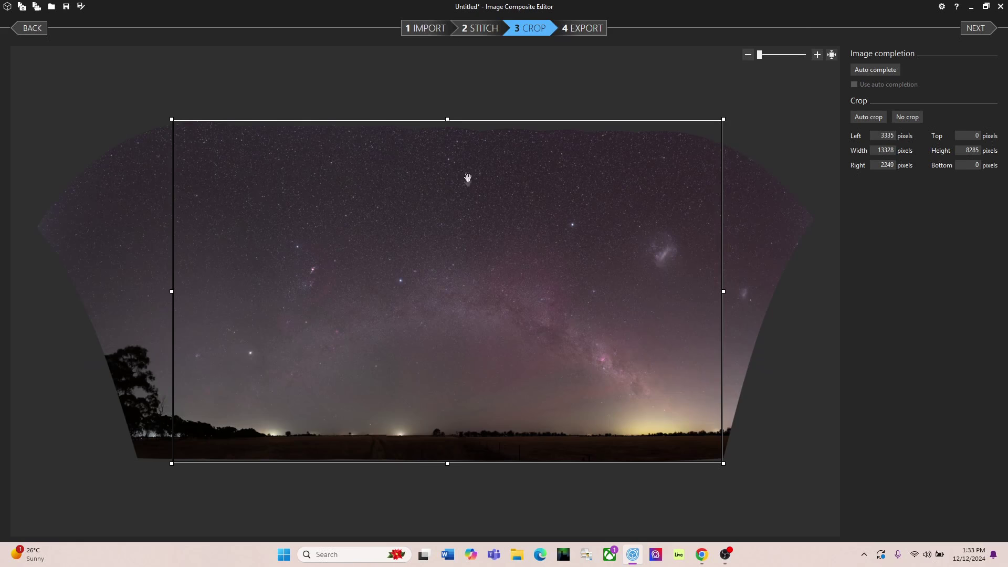
left_click_drag(448, 116, 453, 184)
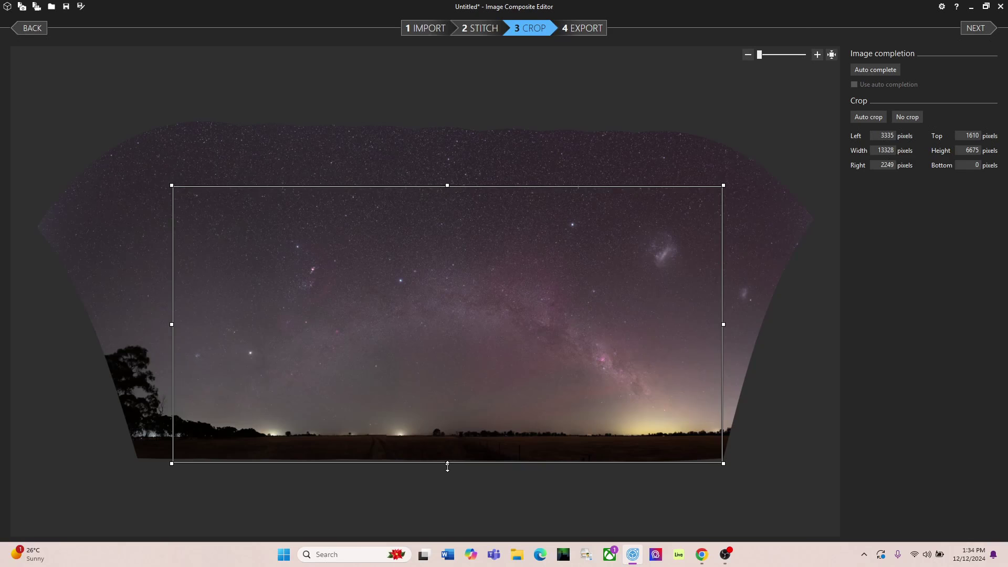
left_click_drag(448, 466, 448, 462)
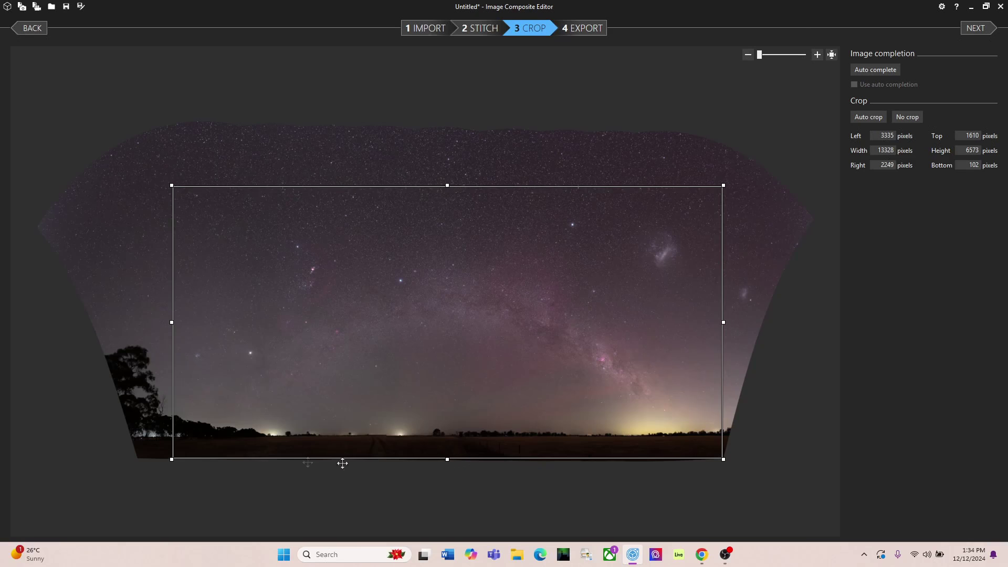
left_click_drag(442, 459, 448, 452)
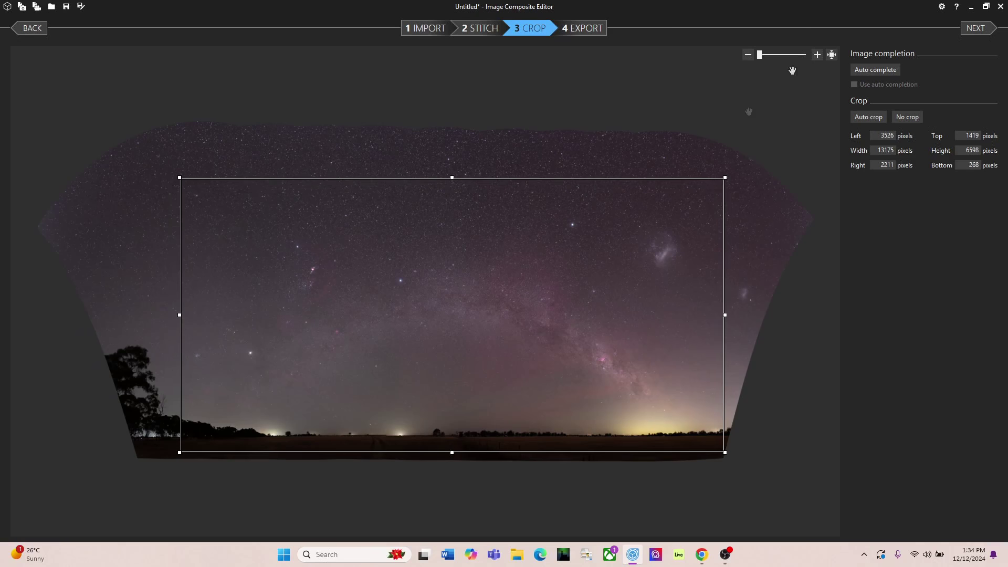
left_click(977, 29)
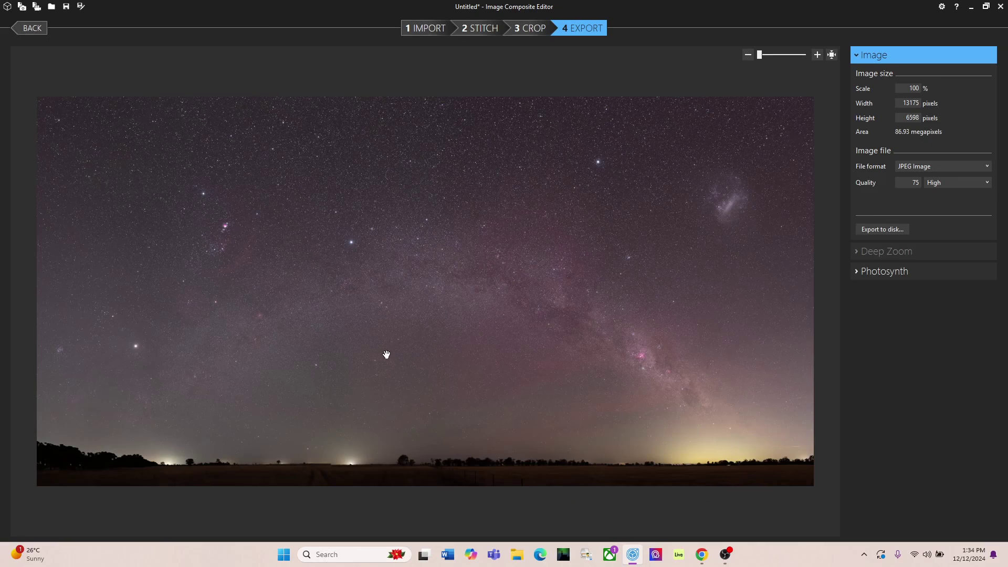
- Export the panorama in TIFF format as ICE Orion Gum Panorama (1 of 9)_stitch.tiff in the Orion Sky Panorama folder
left_click(938, 167)
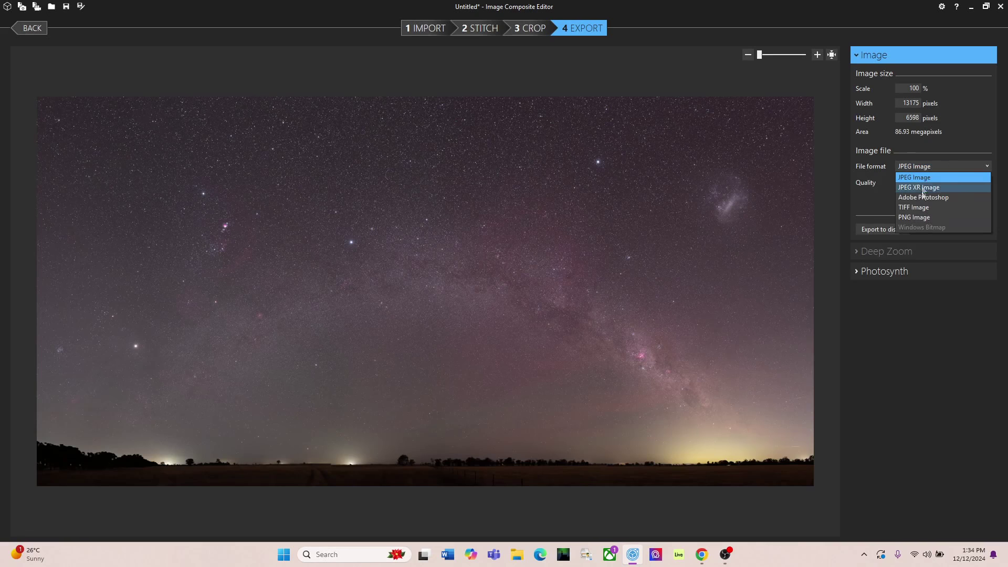
left_click(922, 208)
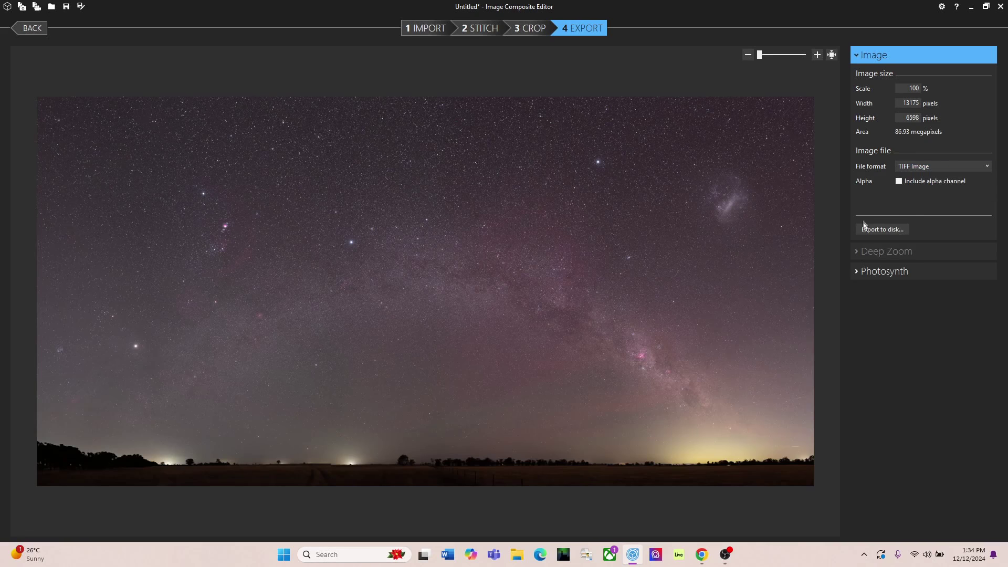
left_click(883, 230)
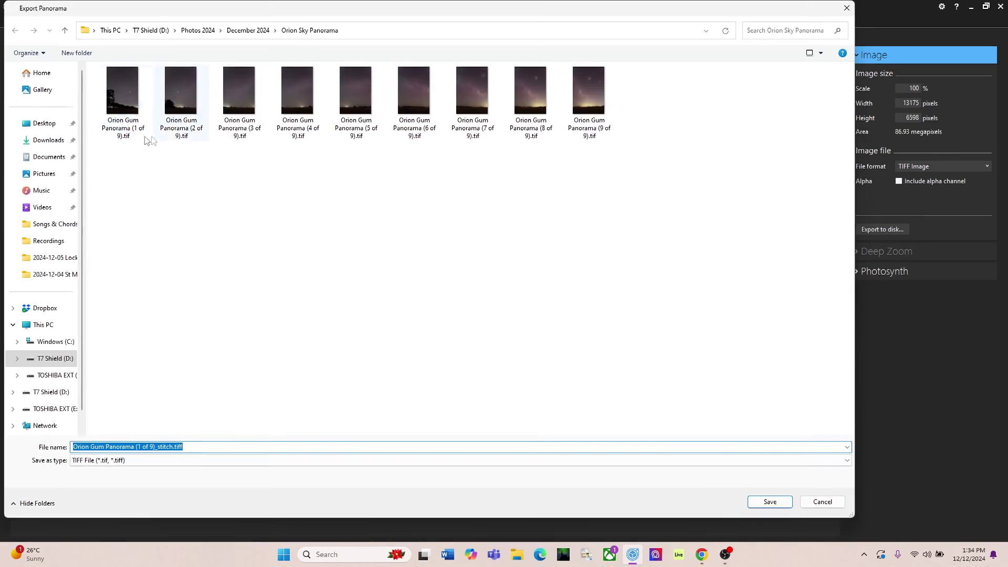
left_click(75, 448)
type("ICE")
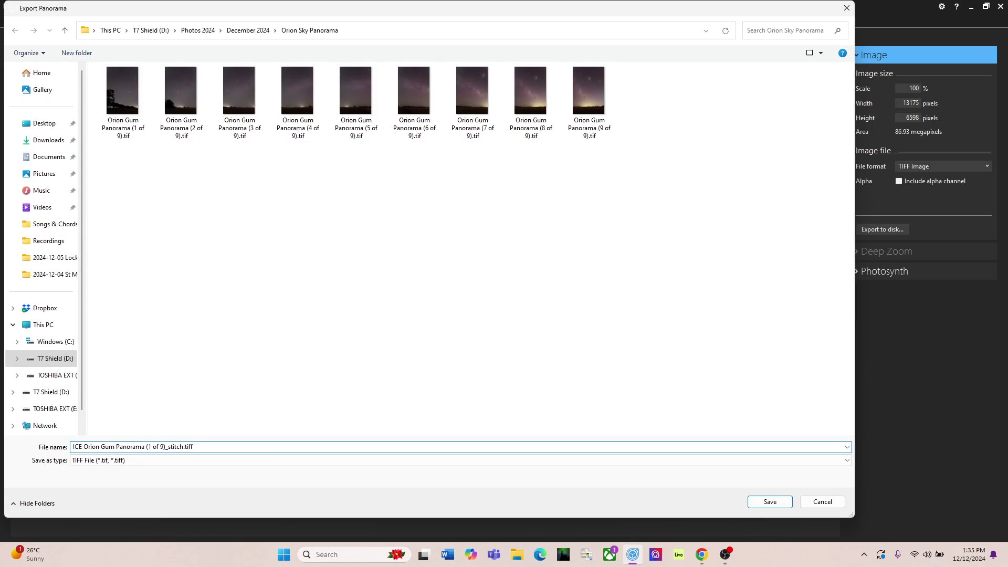
left_click(775, 502)
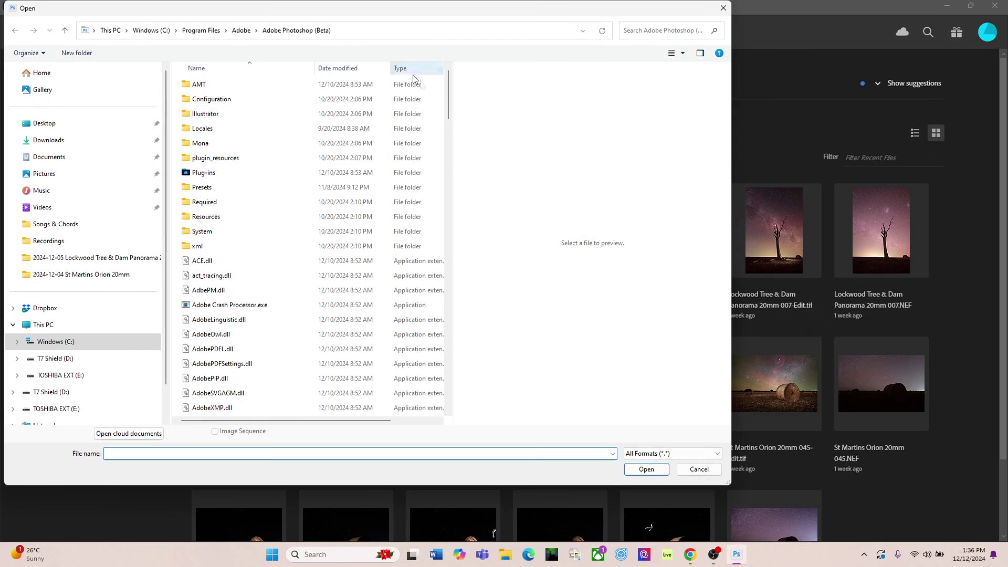
- Open ICE Orion Gum Panorama (1 of 9)_stitch.tiff from Photos 2024, December 2024, Orion Sky Panorama on the T7 Shield (D:) drive
left_click(55, 360)
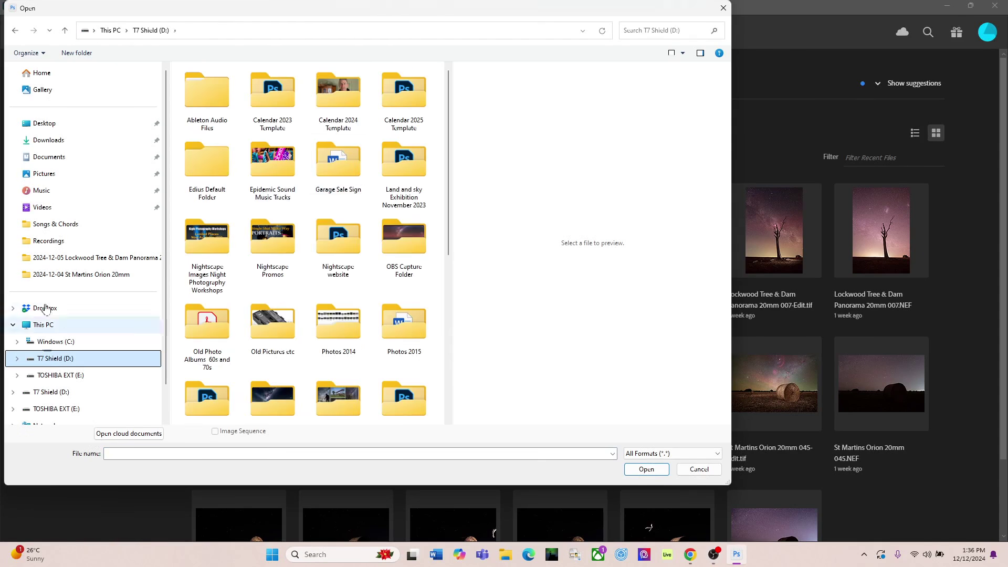
left_click_drag(450, 237, 446, 325)
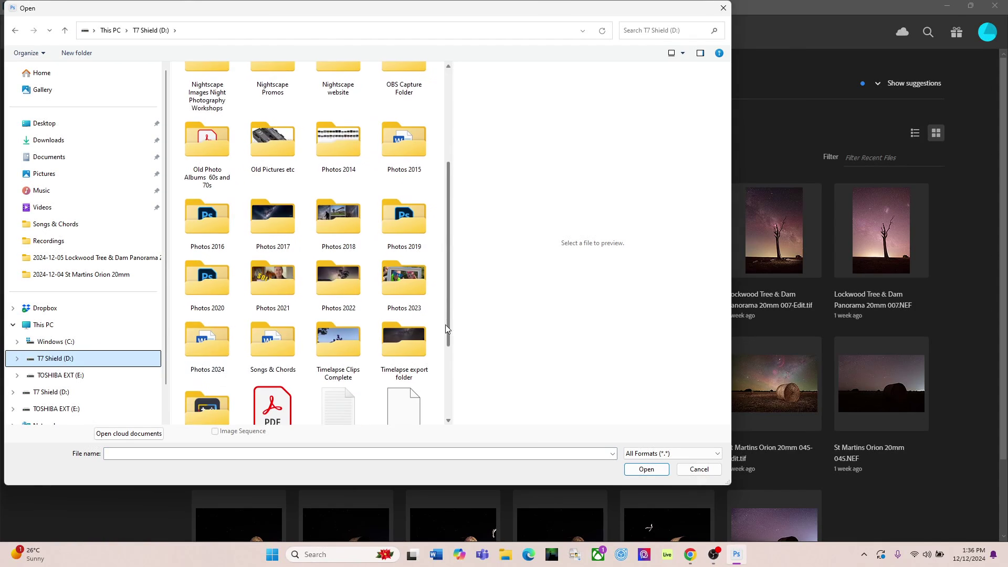
double_click(226, 351)
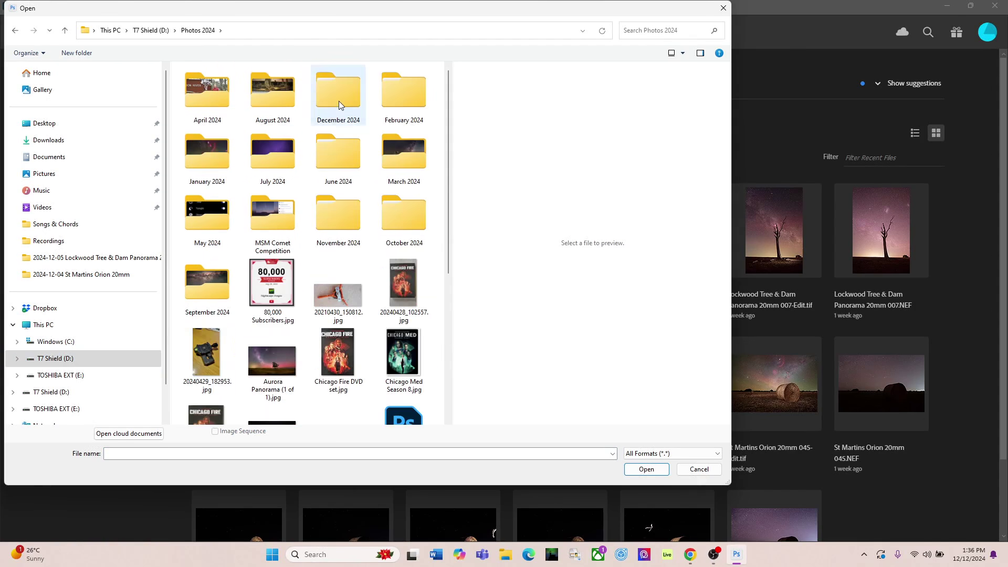
double_click(339, 103)
double_click(345, 93)
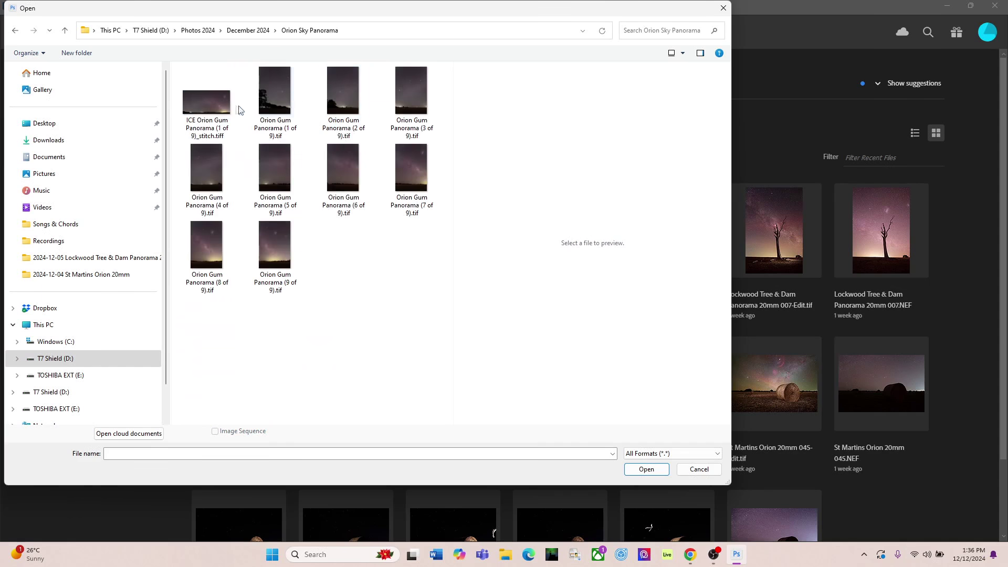
left_click(210, 110)
left_click(648, 469)
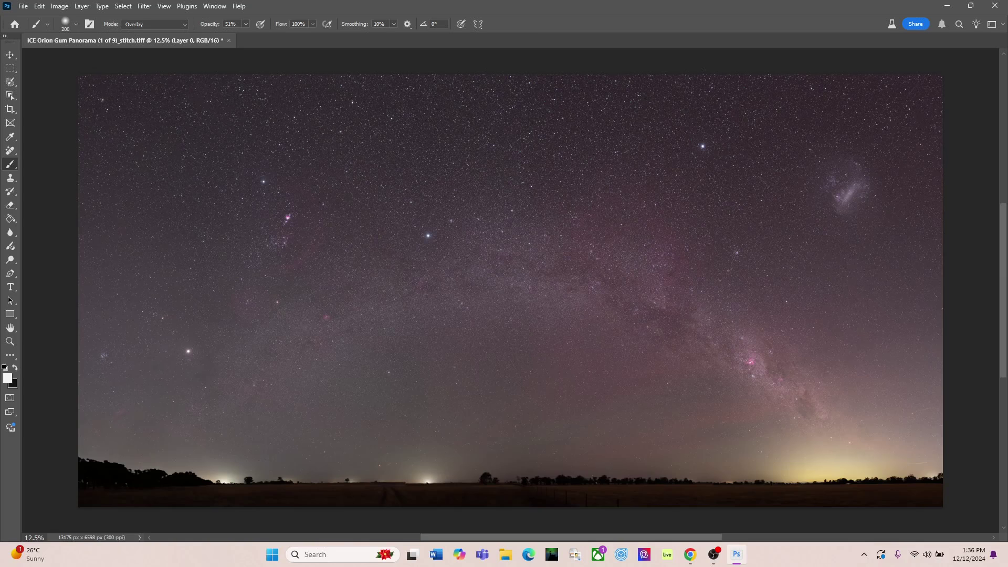
- Duplicate Layer 0 as a layer named starless, and duplicate that one as a layer named stars
left_click(83, 7)
left_click(103, 49)
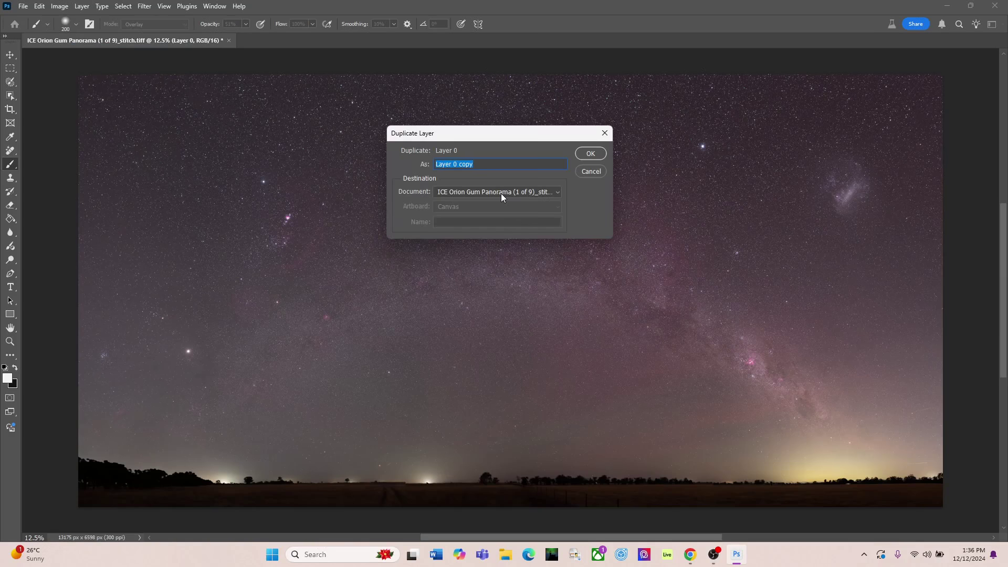
type("starless")
left_click(591, 154)
left_click(82, 6)
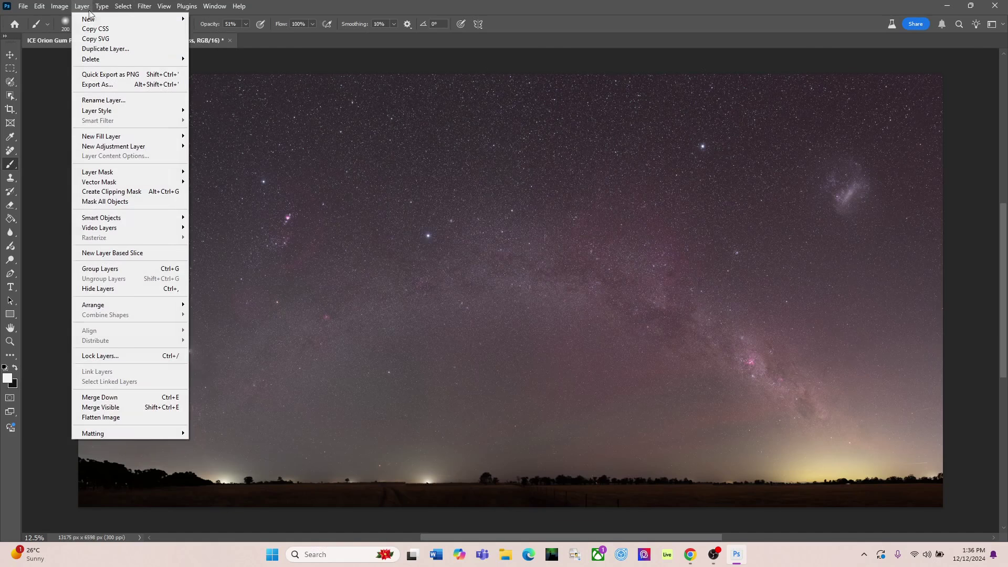
left_click(105, 49)
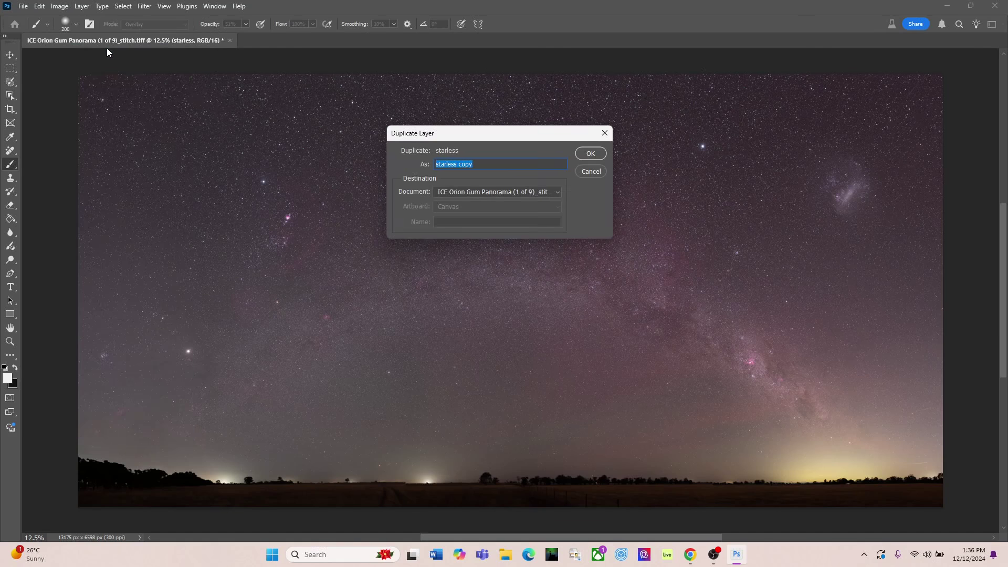
type("stars")
left_click(597, 154)
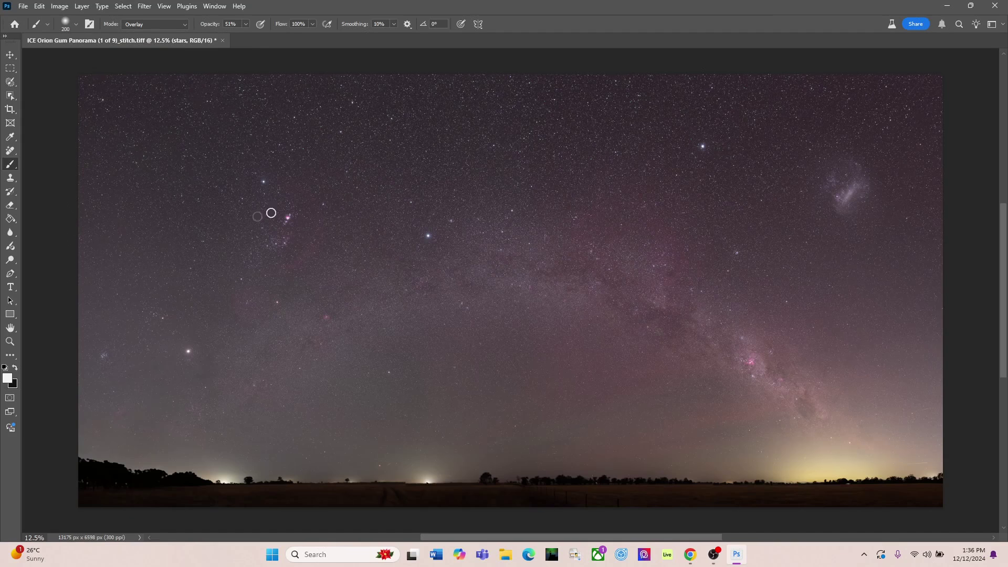
- Hide Layer 0 and the stars layer, and remove the stars from the starless layer with StarXTerminator using Large Tile Overlap
key("shift+Tab")
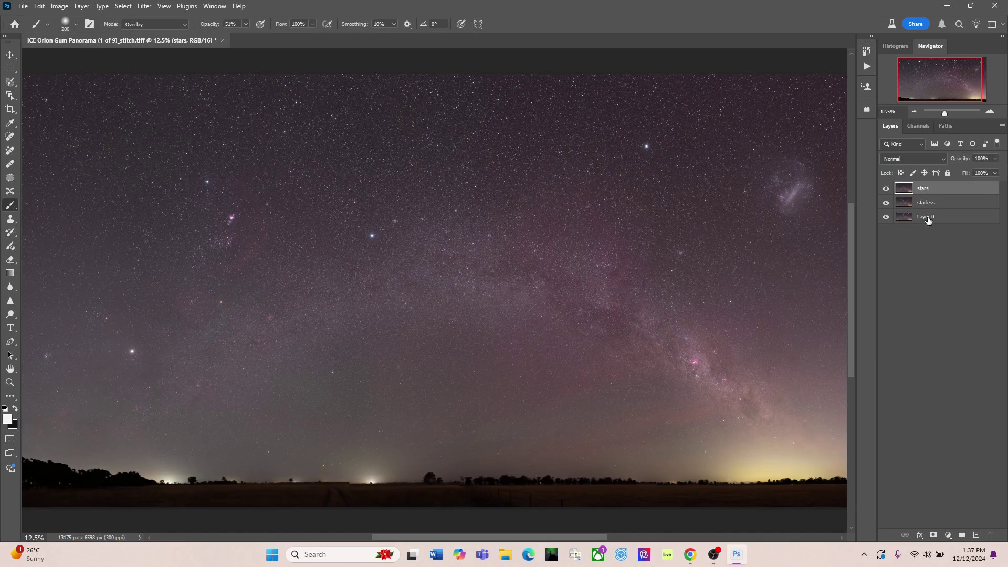
left_click(887, 216)
left_click(886, 188)
left_click(906, 205)
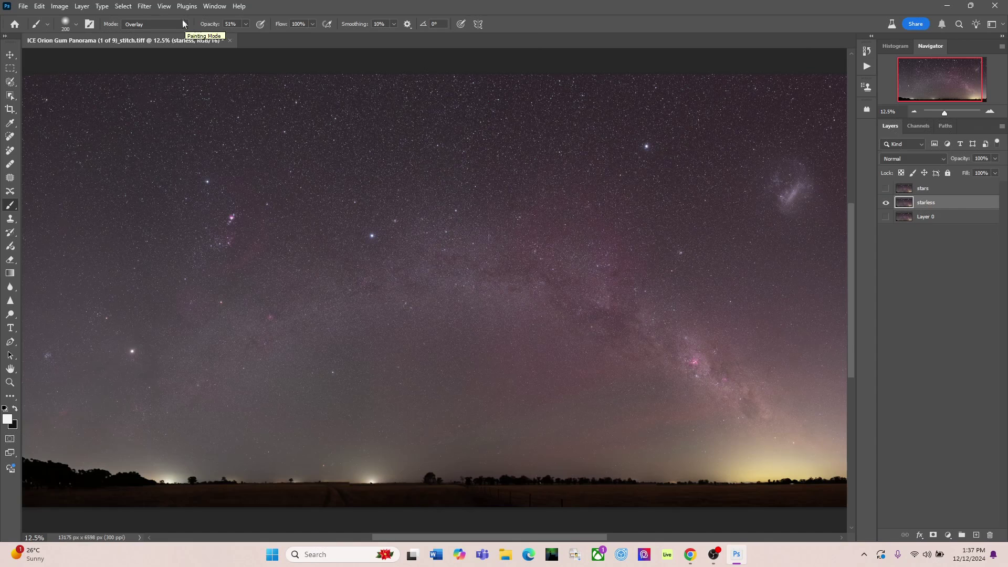
left_click(144, 6)
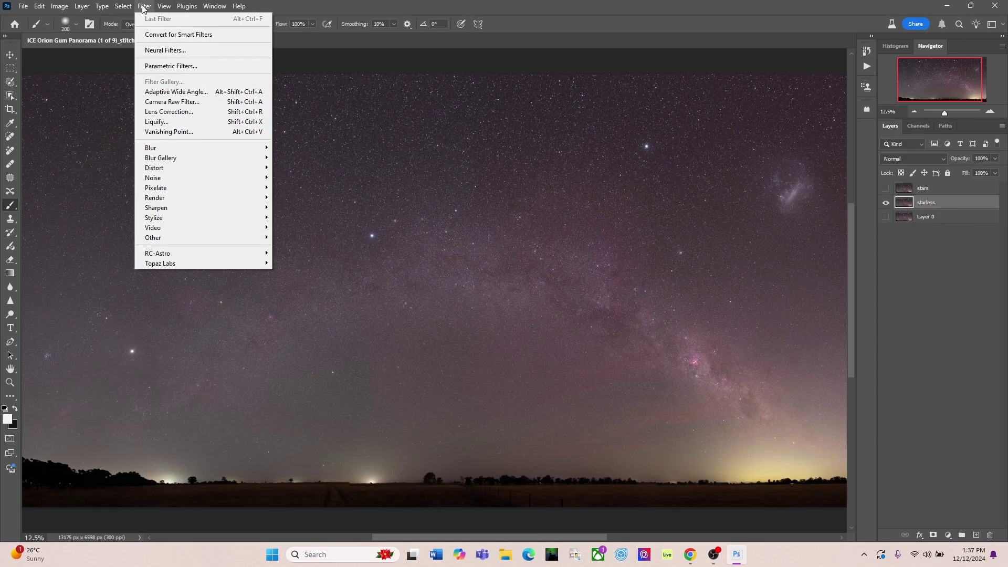
mouse_move(164, 253)
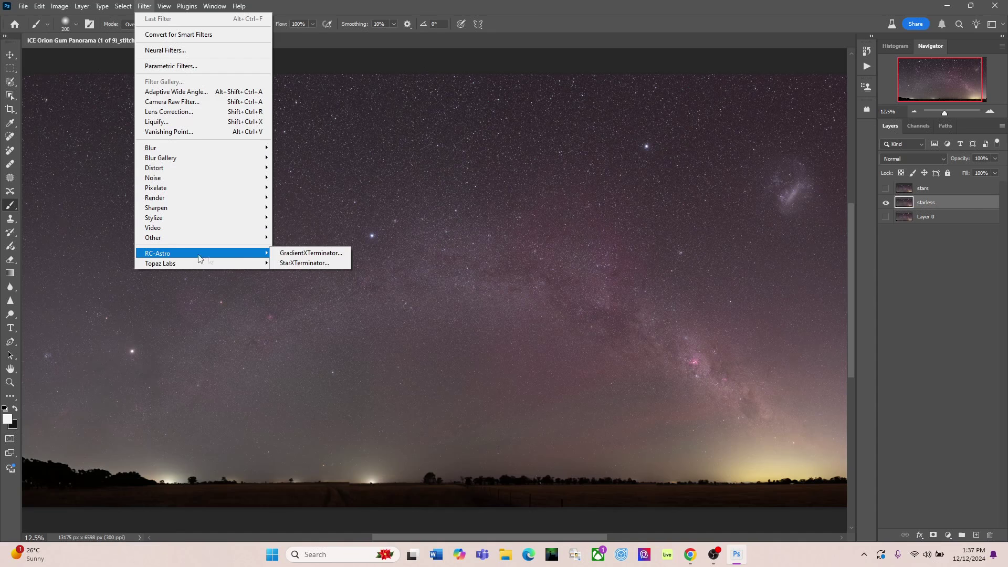
left_click(297, 263)
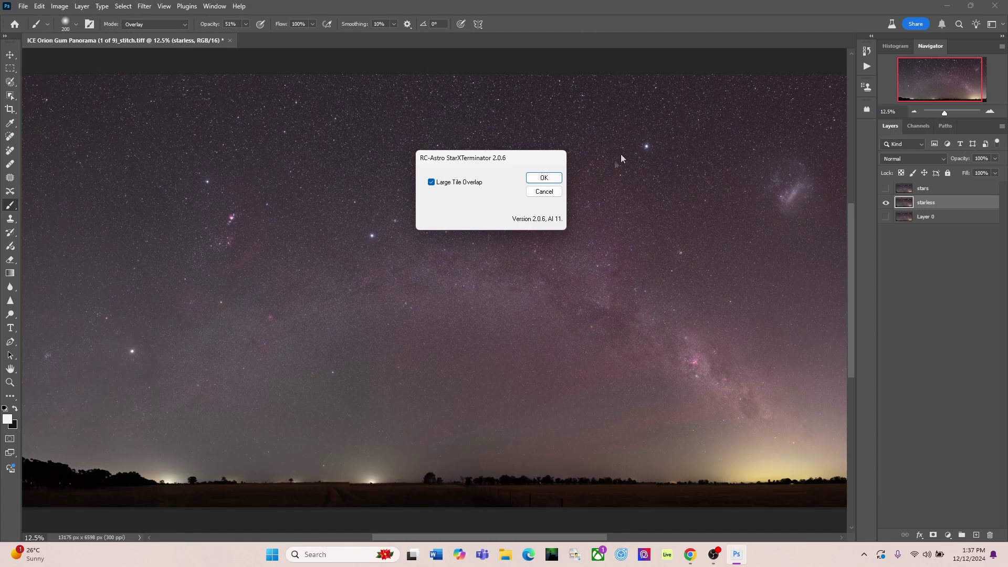
left_click(544, 178)
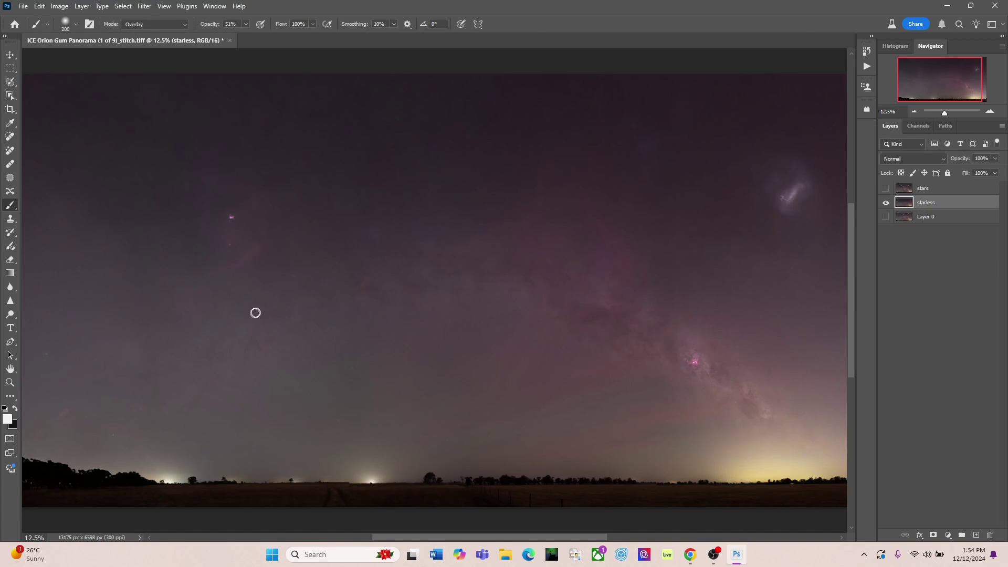
- Duplicate the starless layer under the name starless copy
left_click(915, 112)
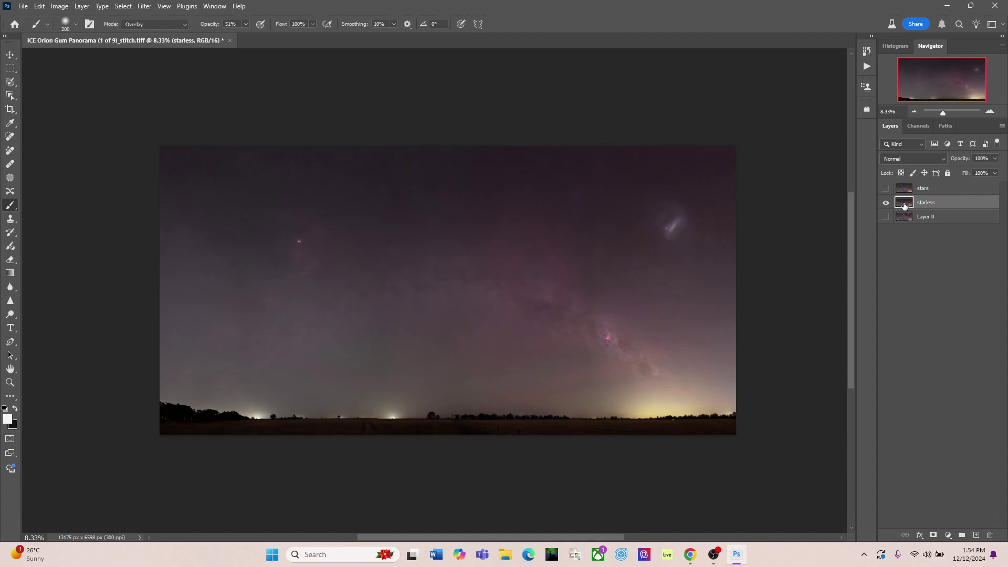
left_click(82, 6)
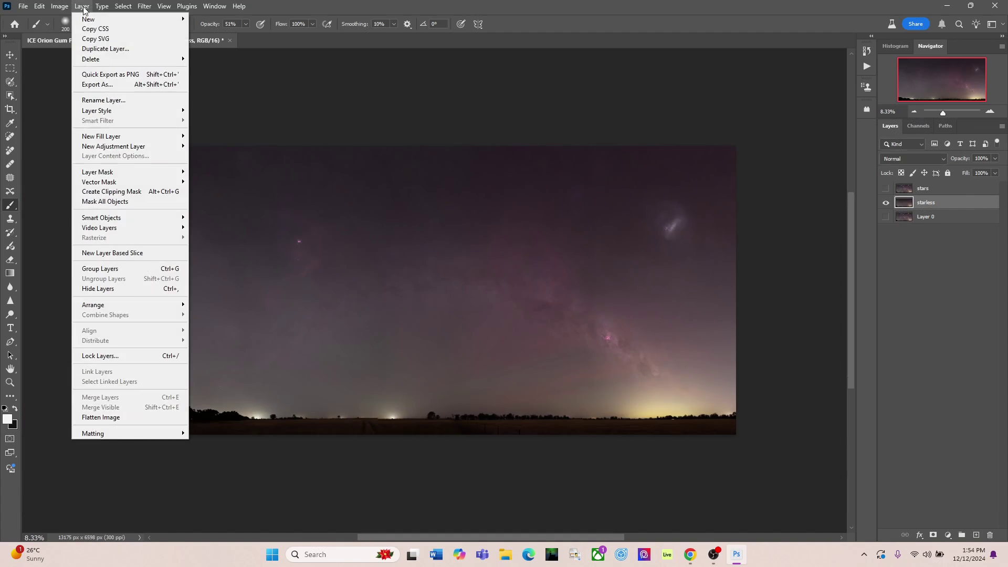
left_click(111, 49)
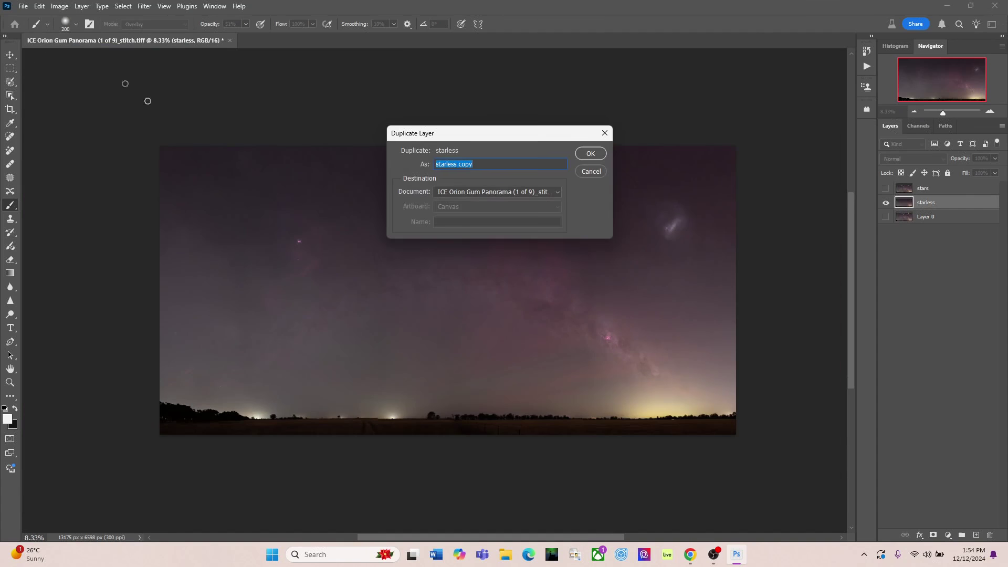
left_click(590, 153)
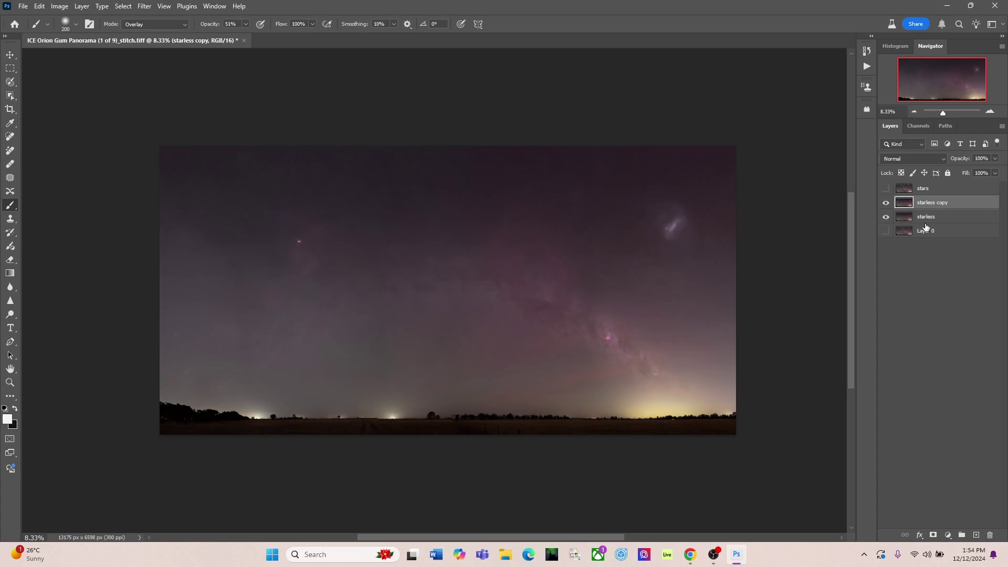
- Show the stars layer and use Apply Image on it with the starless layer as source, Subtract blending and 100% opacity
left_click(886, 189)
left_click(909, 189)
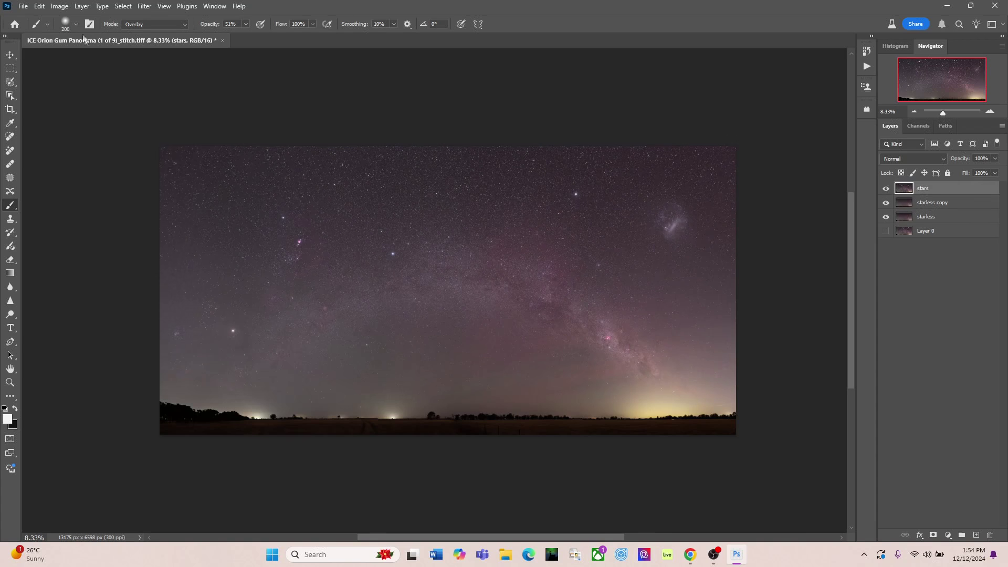
left_click(60, 6)
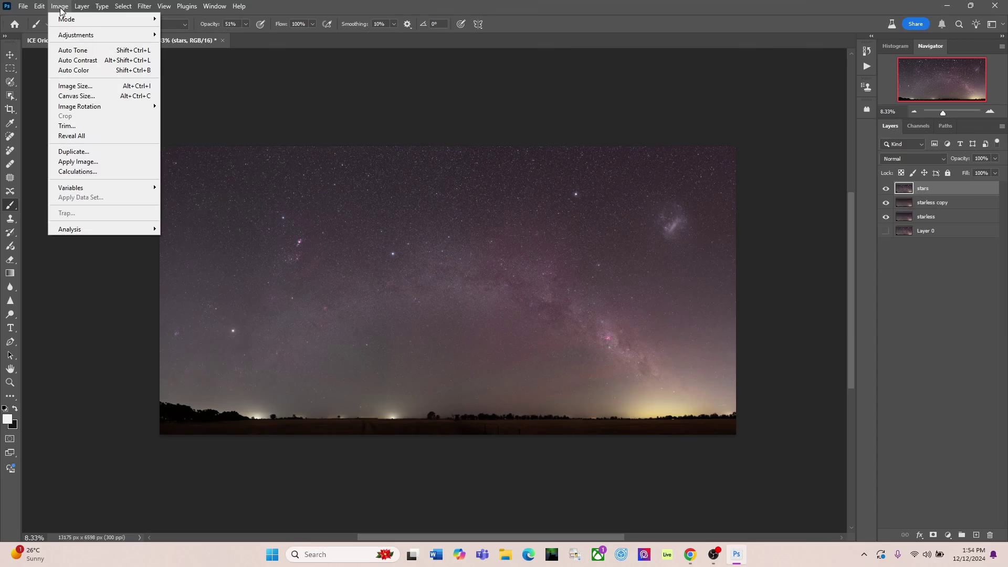
left_click(86, 166)
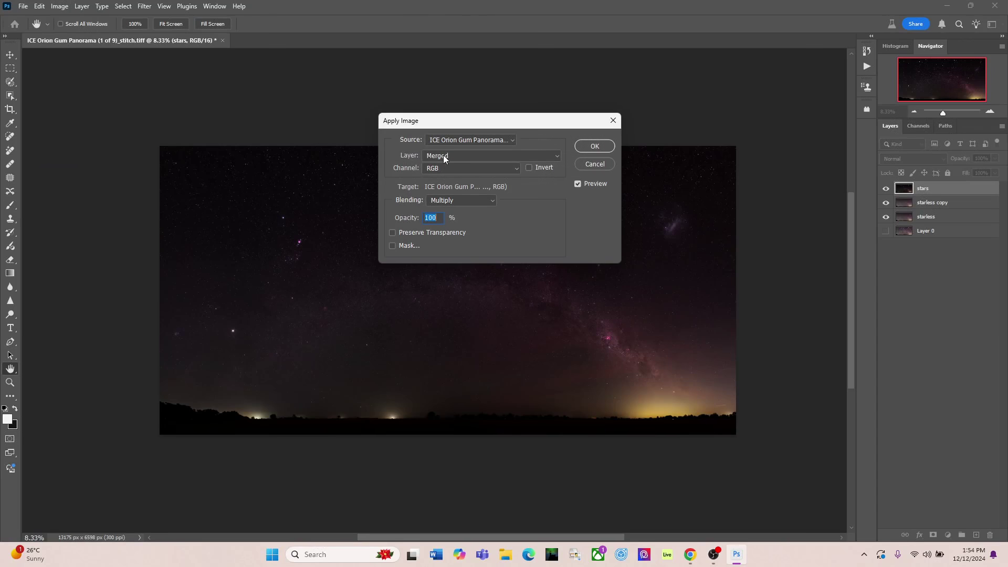
left_click(559, 155)
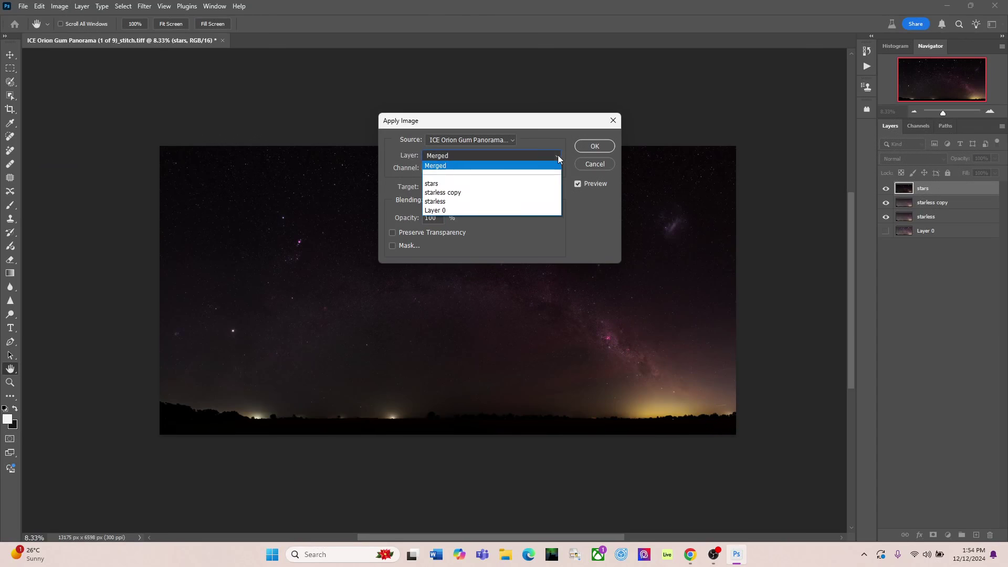
left_click(441, 202)
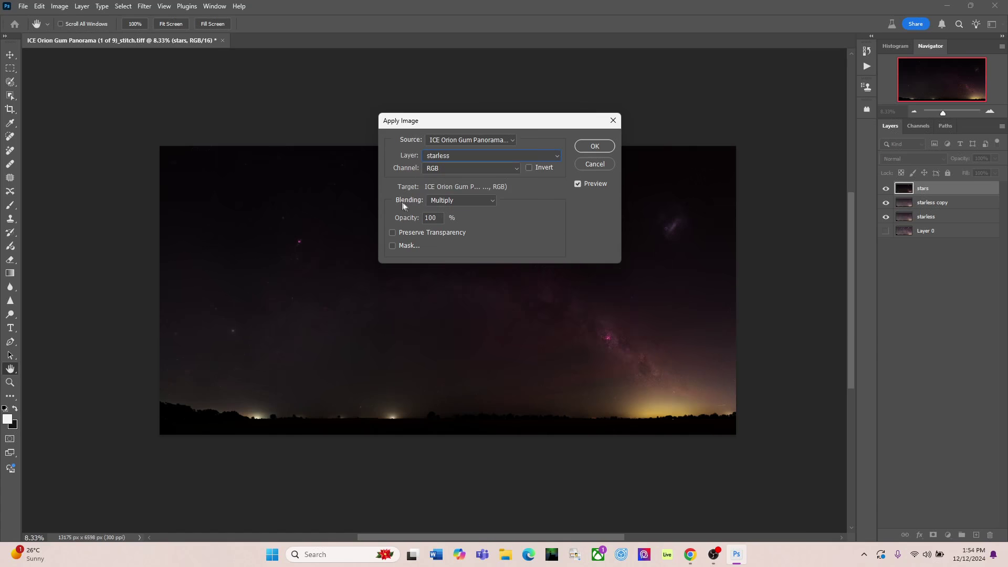
left_click(493, 204)
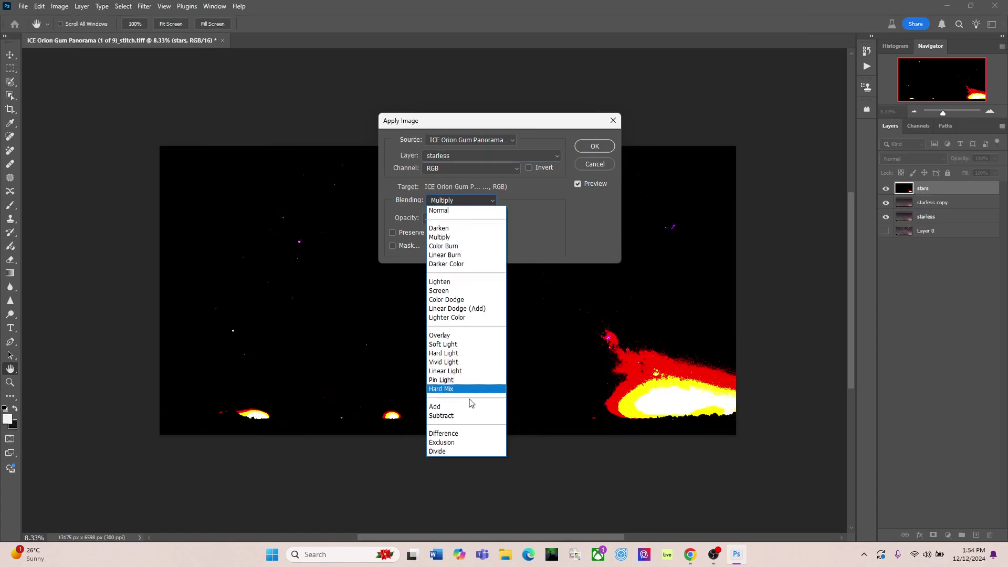
left_click(452, 415)
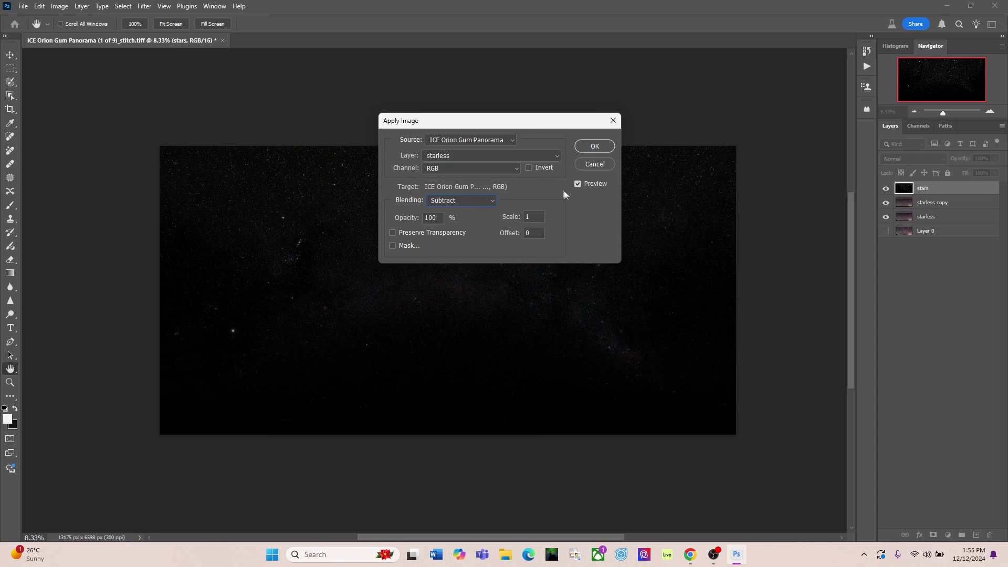
left_click(597, 147)
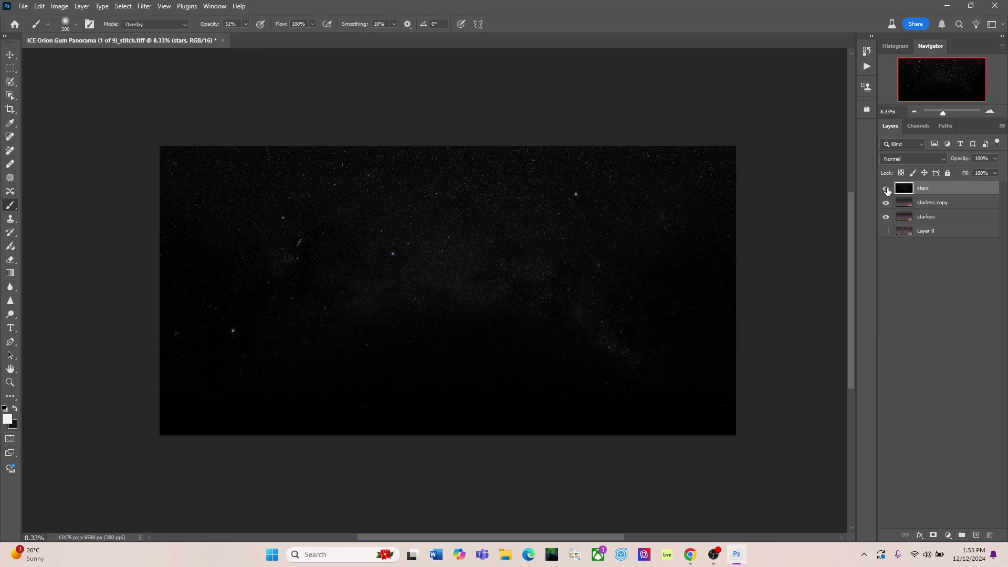
- Hide the stars and starless layers and add a Curves adjustment above starless copy, raising input 62 to output 71
left_click(886, 189)
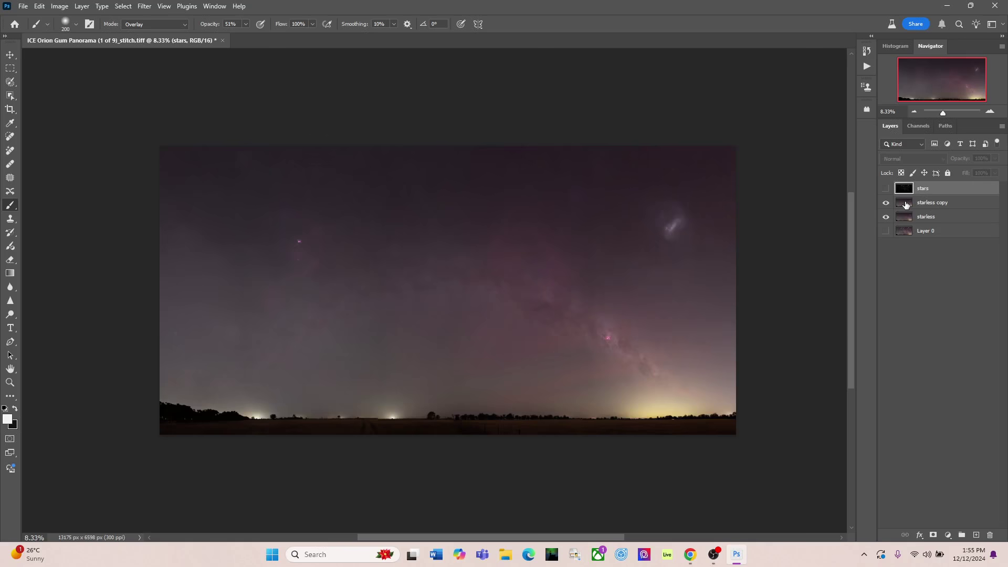
left_click(905, 204)
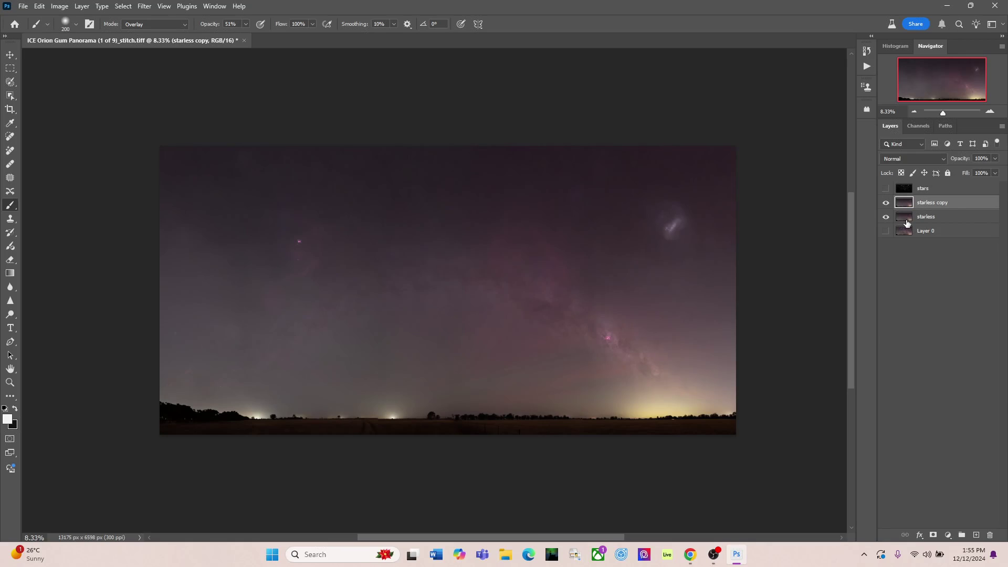
left_click(887, 217)
left_click(949, 535)
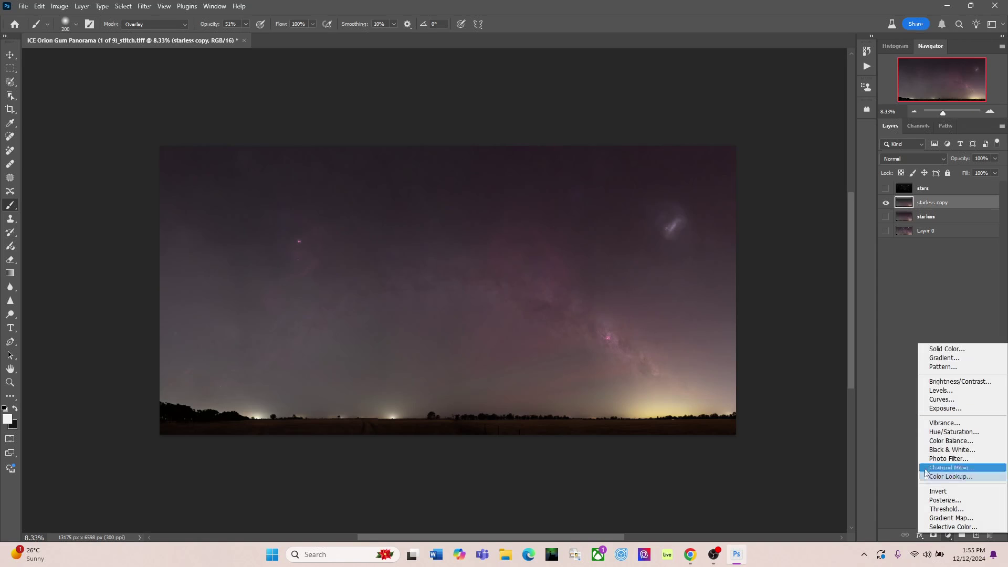
left_click(940, 400)
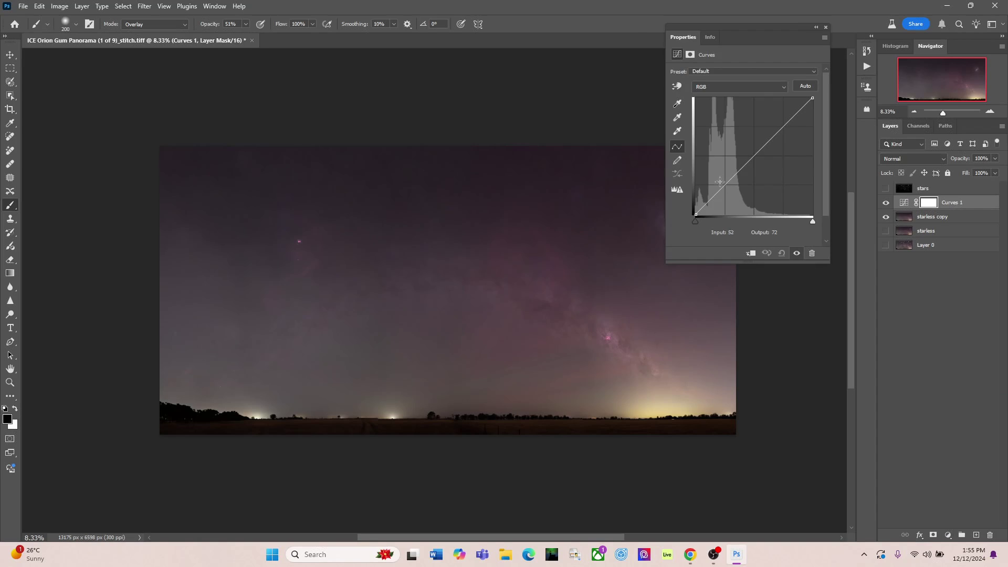
left_click(724, 186)
left_click_drag(724, 186, 724, 182)
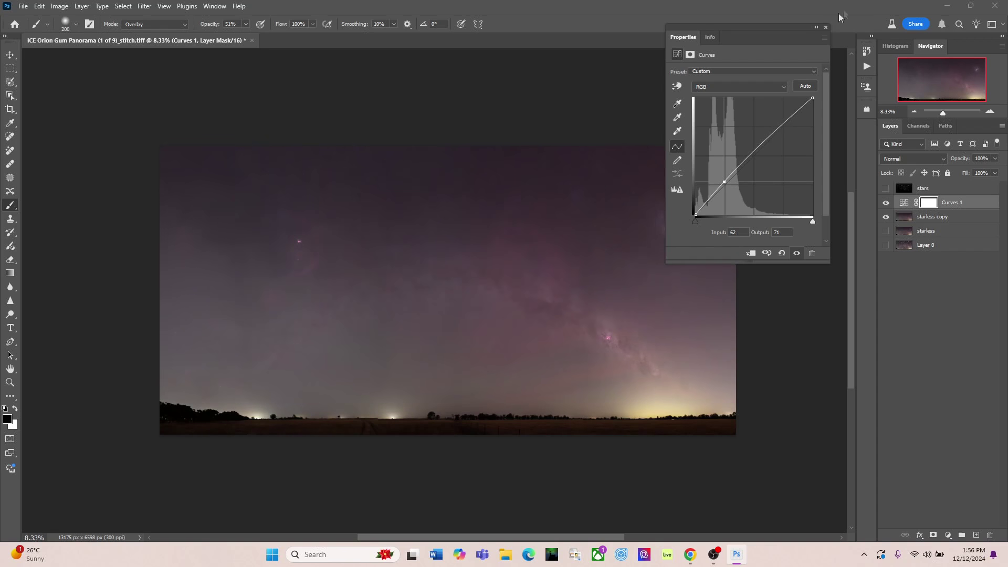
left_click(826, 27)
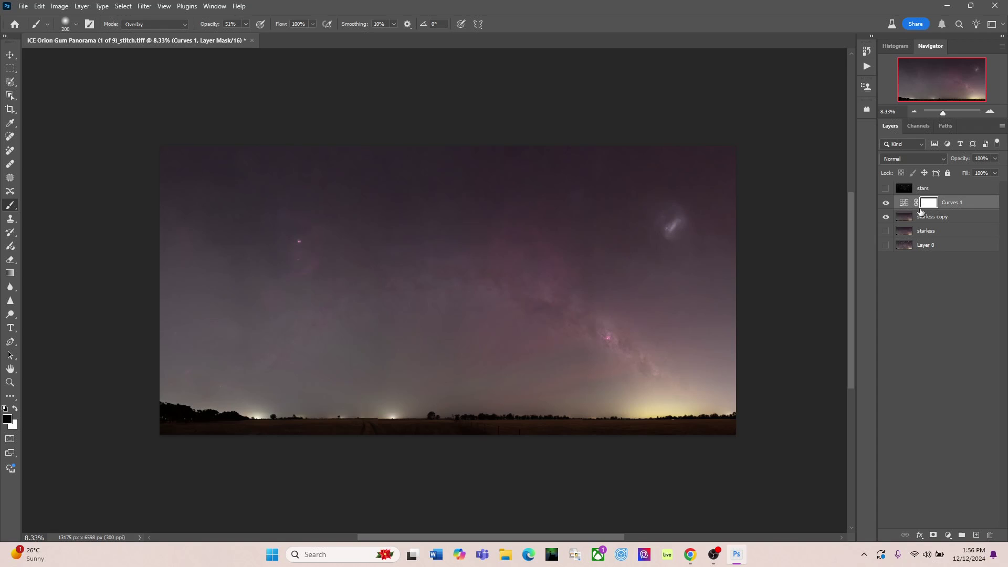
- Set the brush to Normal mode, enlarge it to 2400 px, and paint the foreground out of the Curves layer mask in black
left_click(185, 25)
left_click(155, 38)
key("bracketright")
key("bracketright")
key("bracketright")
key("bracketright")
key("bracketright")
key("bracketright")
key("bracketright")
key("bracketright")
key("bracketright")
key("bracketright")
key("bracketright")
key("bracketright")
key("bracketright")
key("bracketright")
key("bracketright")
key("bracketright")
key("bracketright")
- Reduce the brush to 35 px to suit the small pink nebula while working on the Curves mask
left_click_drag(943, 116, 952, 113)
left_click(918, 71)
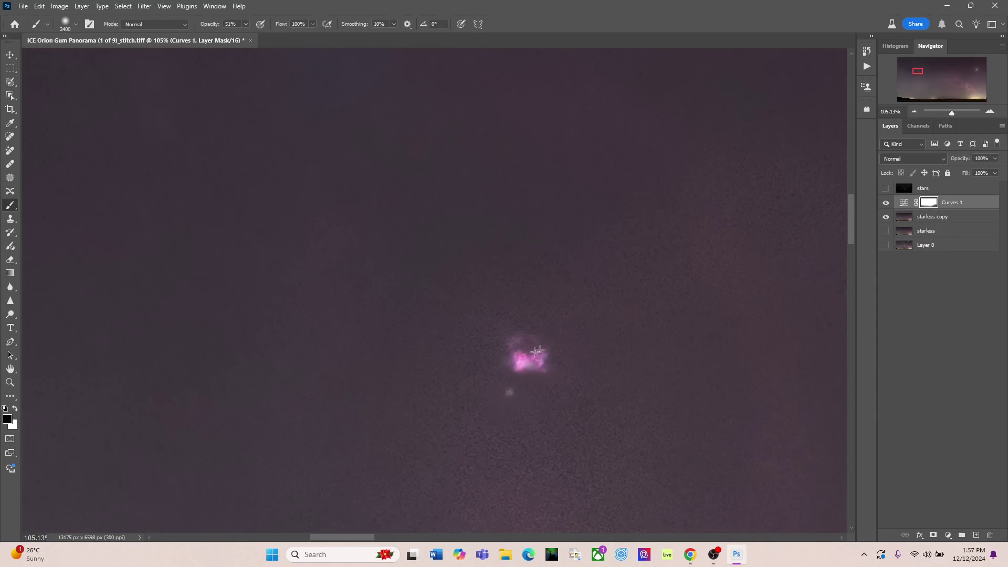
key("[")
key("[")
key("[")
key("[")
key("[")
key("[")
key("[")
key("[")
key("[")
key("[")
key("bracketleft")
key("bracketleft")
key("bracketleft")
key("bracketleft")
key("bracketleft")
key("bracketleft")
key("bracketleft")
key("bracketleft")
key("bracketleft")
key("bracketleft")
key("bracketleft")
key("bracketleft")
key("bracketleft")
key("bracketleft")
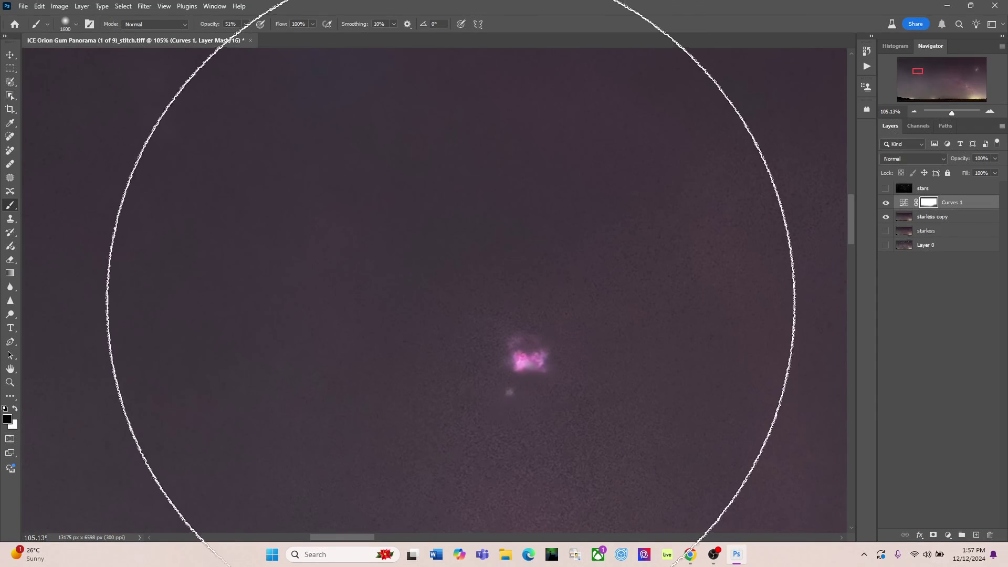
key("bracketleft")
key("bracketleft")
key("bracketleft")
key("bracketleft")
key("bracketleft")
key("bracketleft")
key("bracketleft")
key("bracketleft")
key("bracketleft")
key("bracketleft")
key("bracketleft")
key("bracketleft")
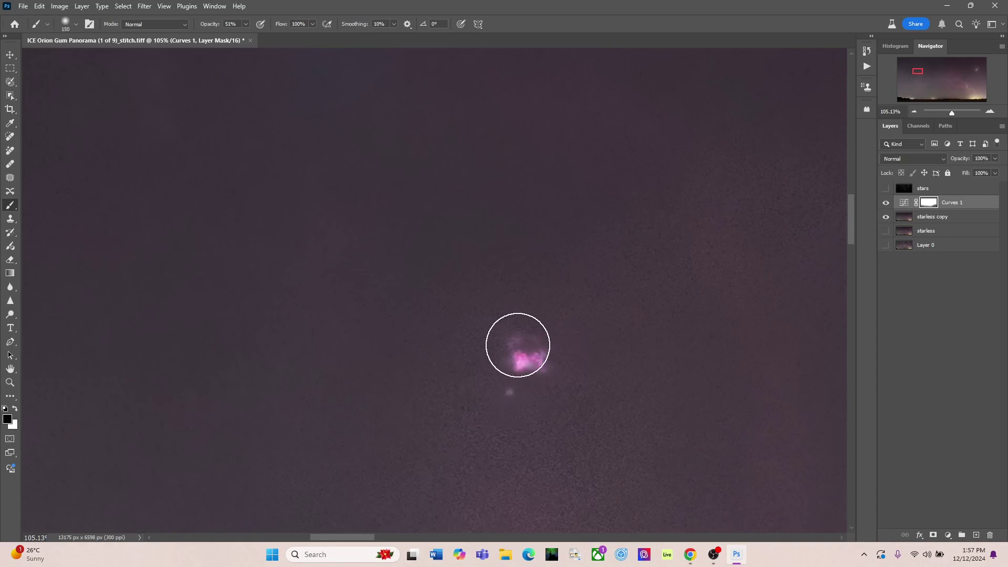
key("bracketleft")
key("bracketleft")
key("bracketleft")
key("bracketleft")
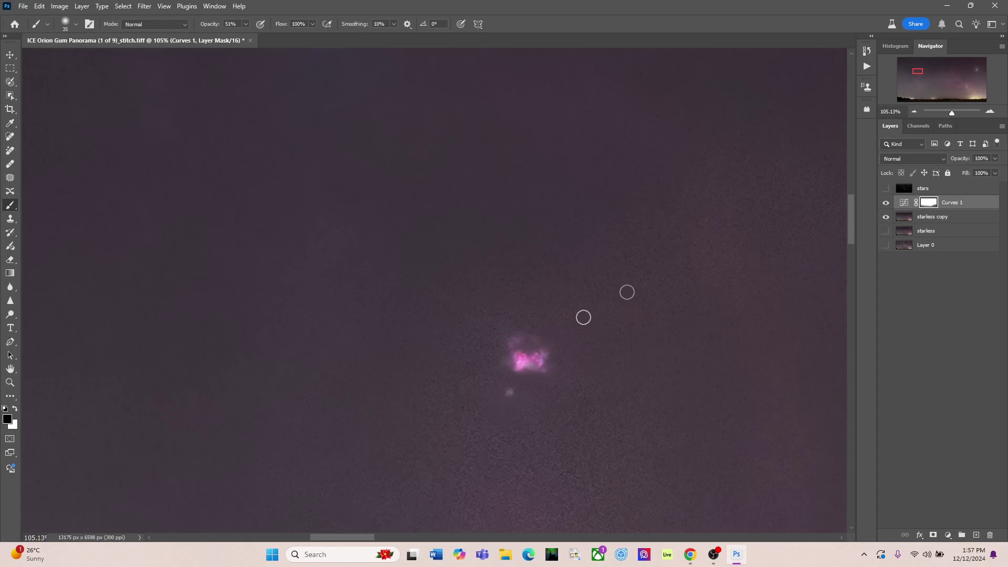
- Add a Color Balance adjustment above starless copy, with midtones at -5 Cyan–Red and -9 Yellow–Blue
left_click_drag(952, 116, 947, 114)
left_click_drag(929, 71, 976, 70)
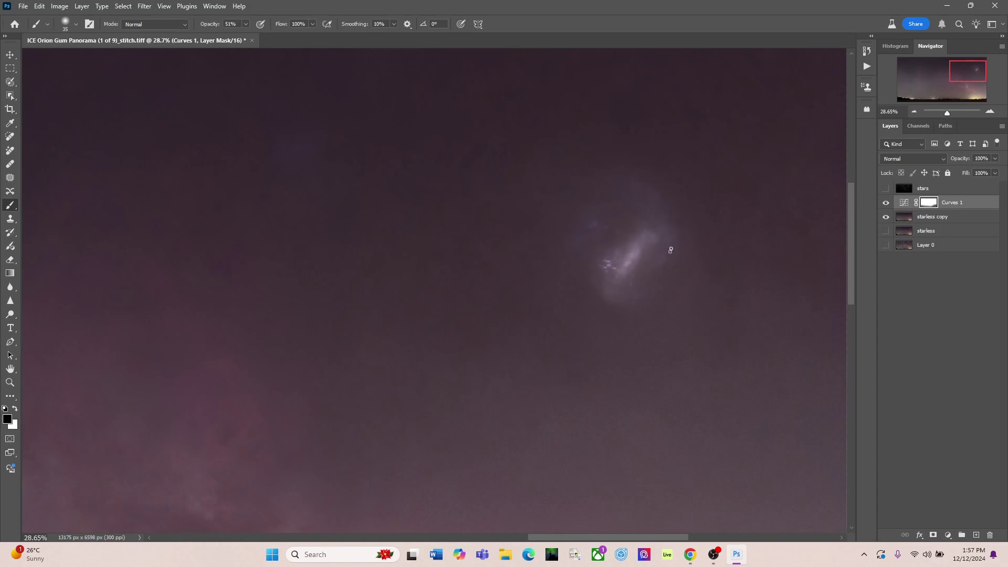
left_click(911, 111)
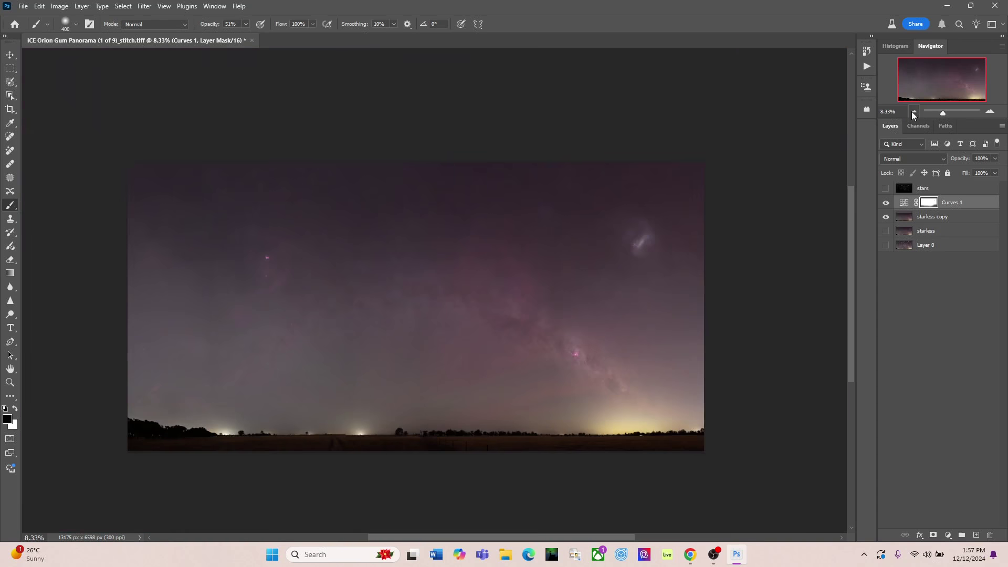
left_click(904, 221)
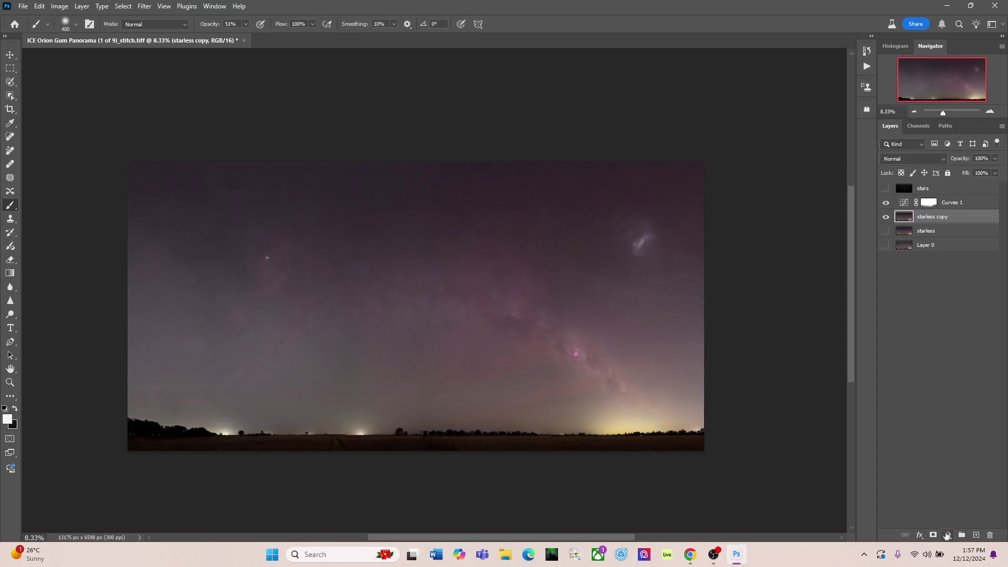
left_click(948, 535)
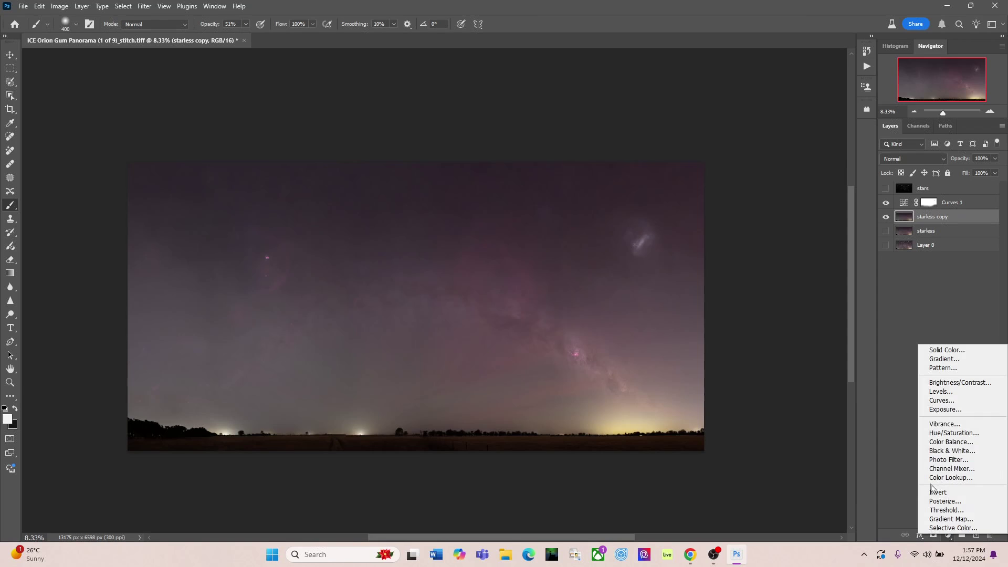
left_click(947, 444)
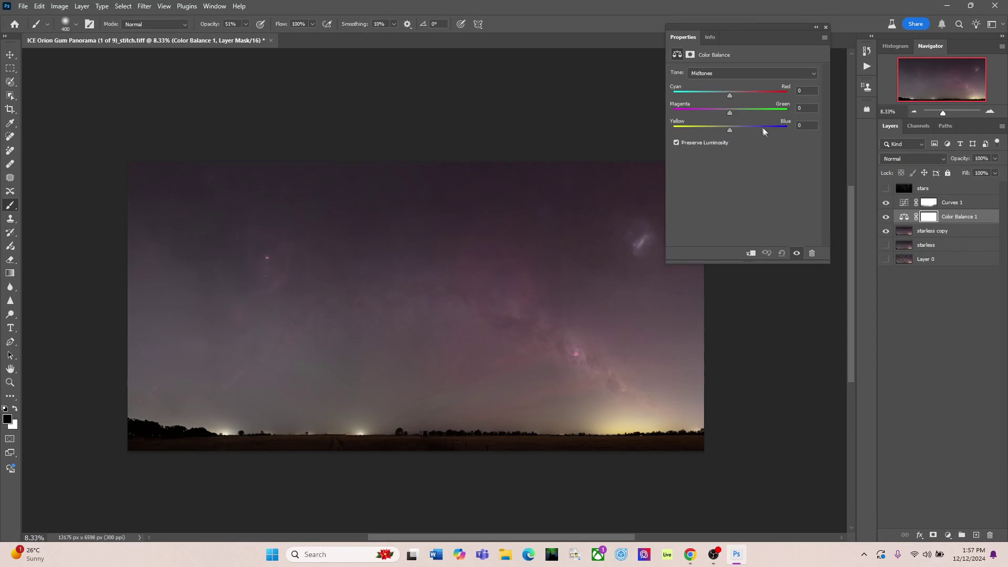
left_click_drag(749, 26, 772, 28)
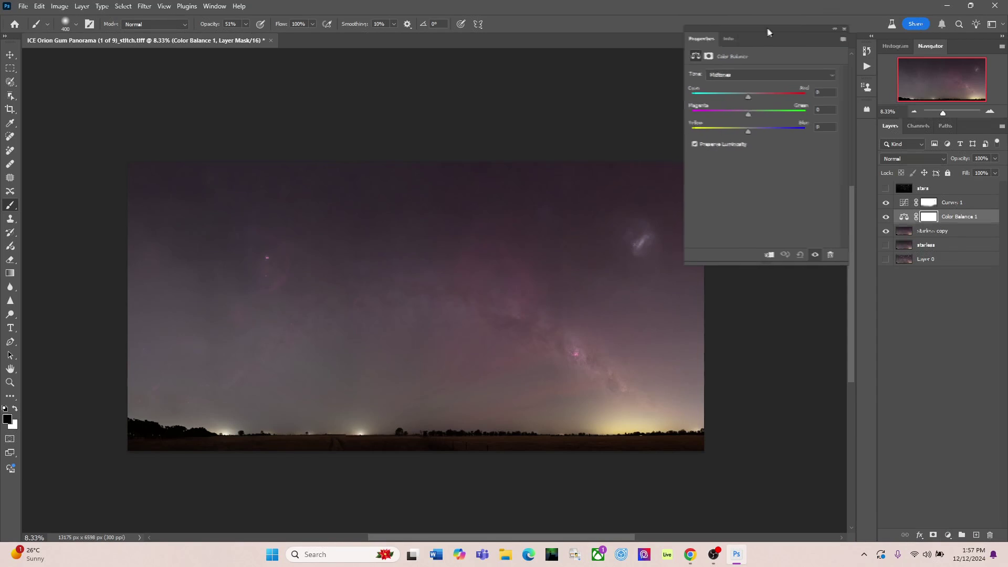
left_click(837, 75)
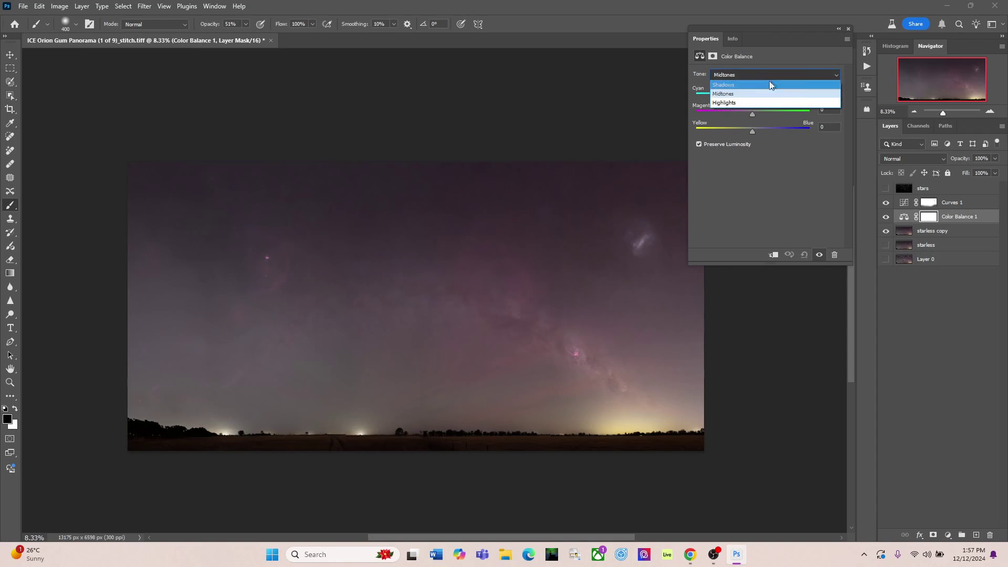
left_click(732, 97)
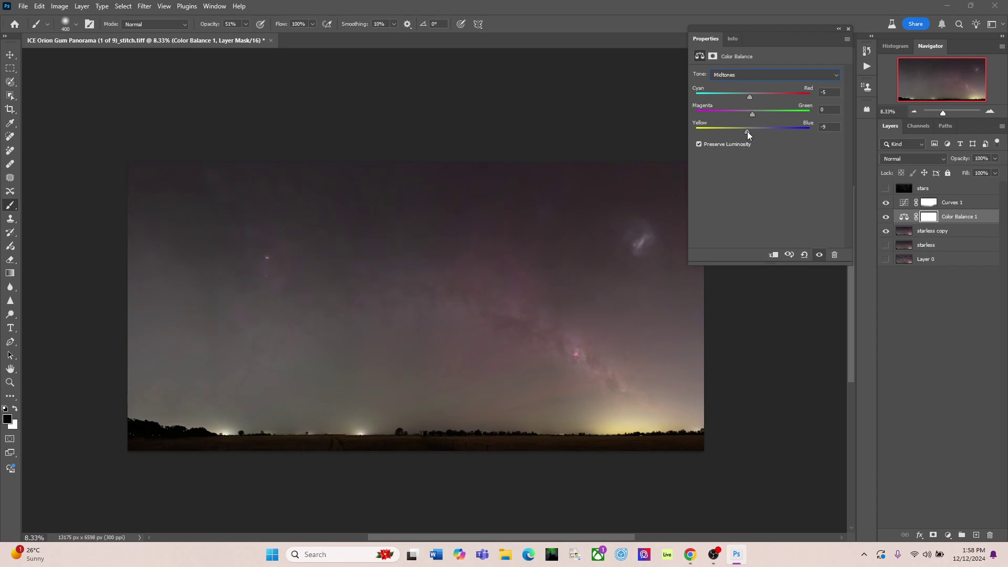
- Set the Color Balance shadows to -6 Cyan–Red and +6 Yellow–Blue, and switch the tone to Highlights before closing its properties
left_click(837, 80)
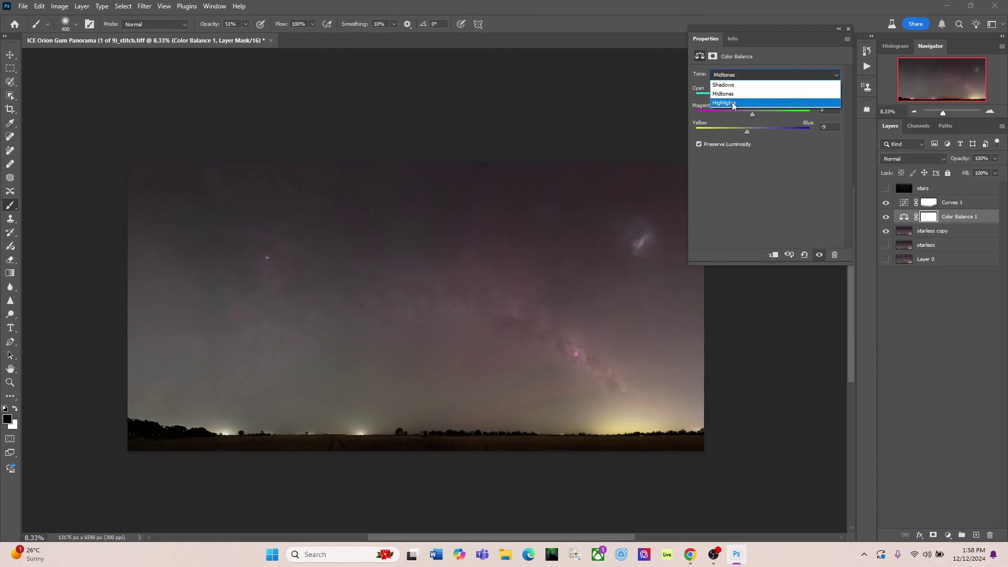
left_click(727, 86)
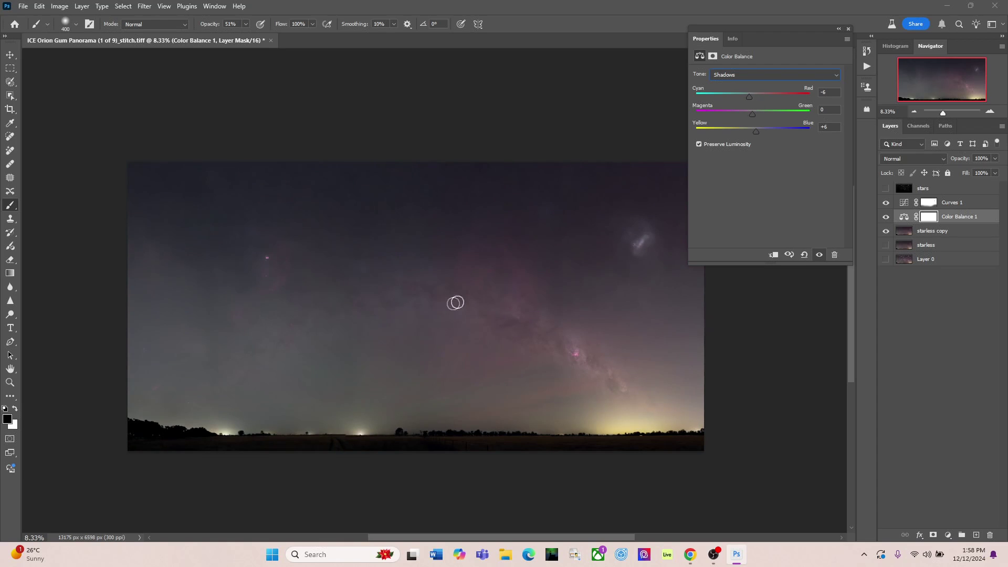
left_click(836, 76)
left_click(724, 105)
left_click(849, 29)
- Toggle the Color Balance and Curves adjustments off and on to compare the panorama with and without each
left_click(887, 217)
left_click(887, 217)
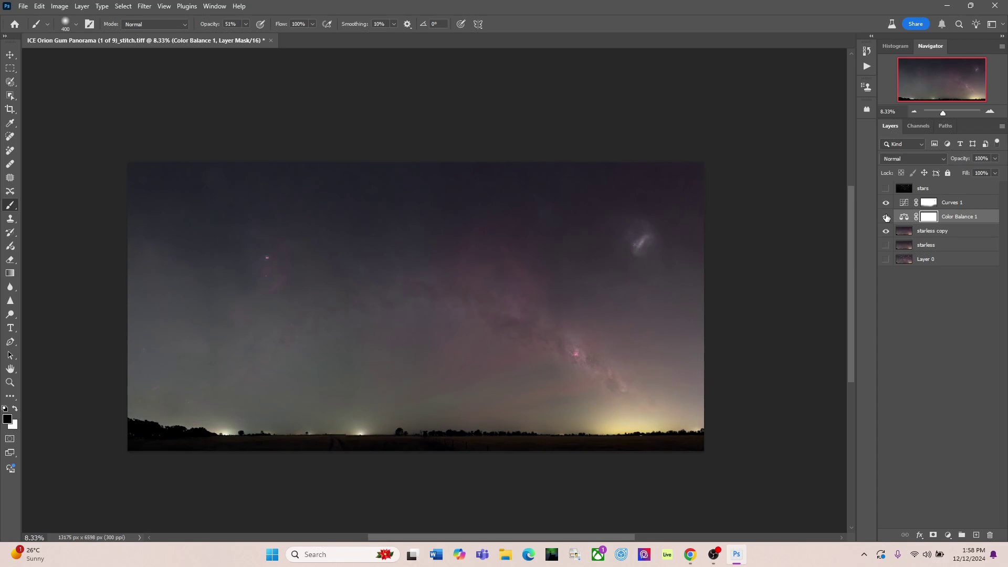
left_click(886, 217)
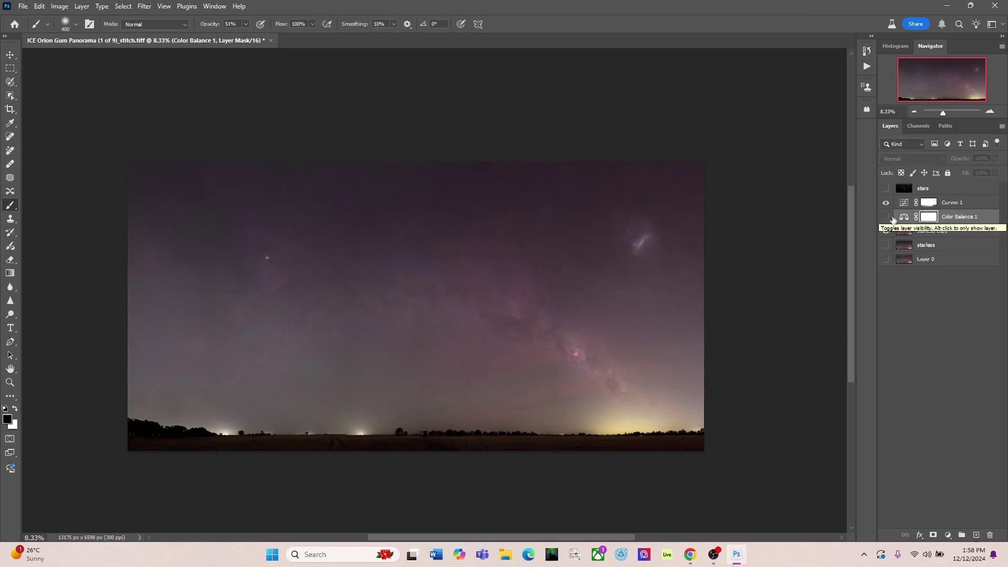
left_click(886, 218)
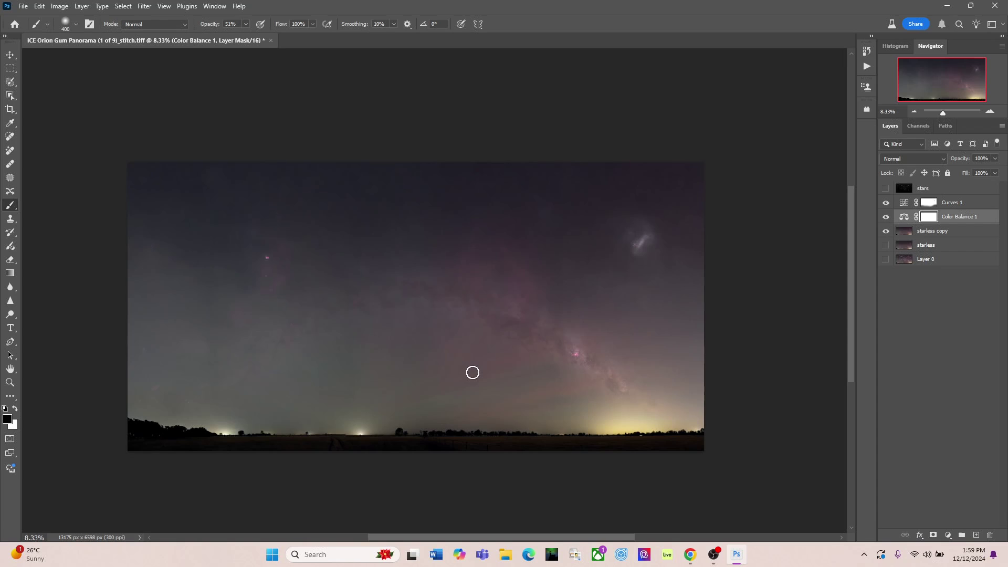
left_click(887, 203)
left_click(887, 203)
left_click(886, 217)
left_click(886, 216)
- Merge the visible adjustments into the starless copy layer and open it in the Camera Raw Filter
left_click(904, 232)
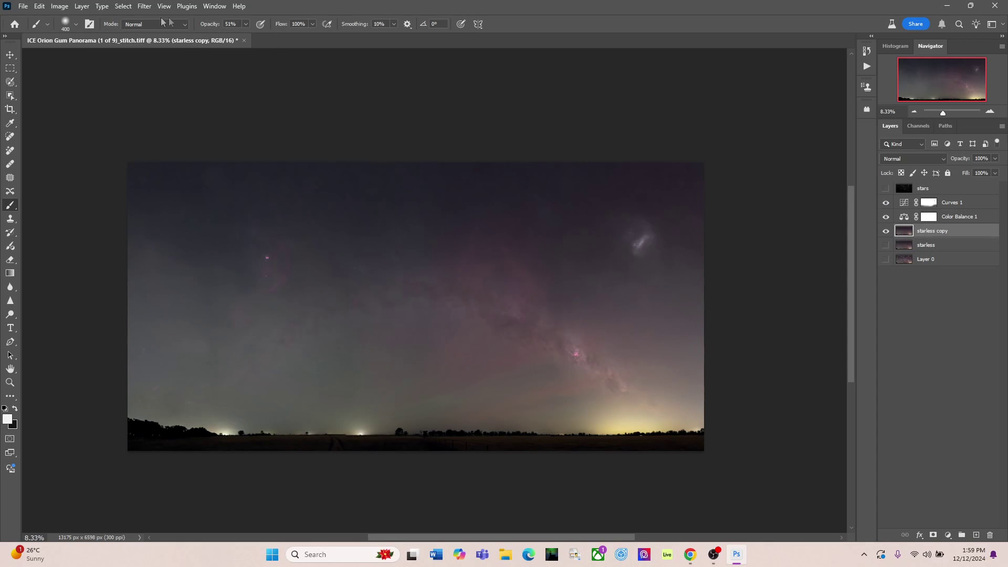
left_click(83, 7)
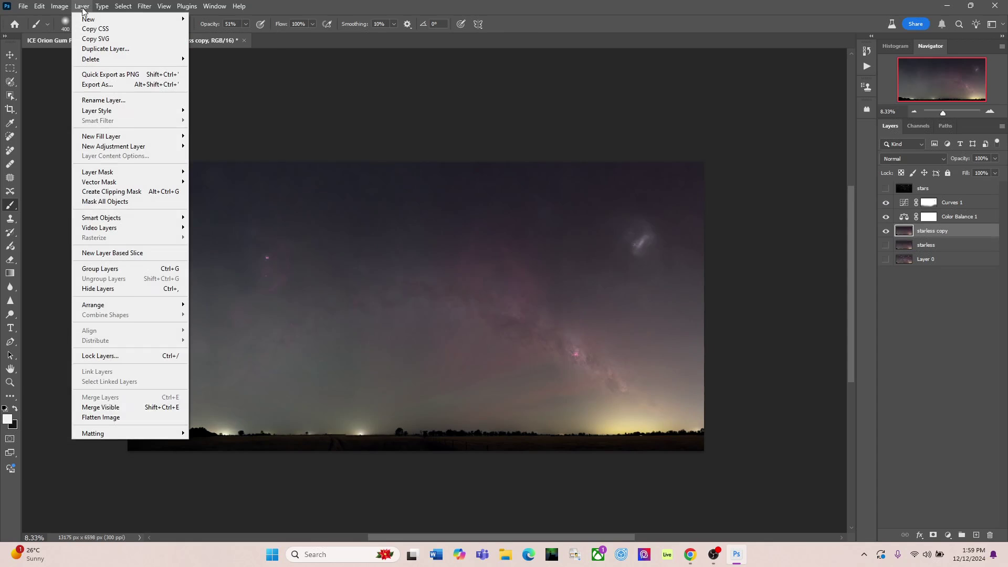
left_click(116, 409)
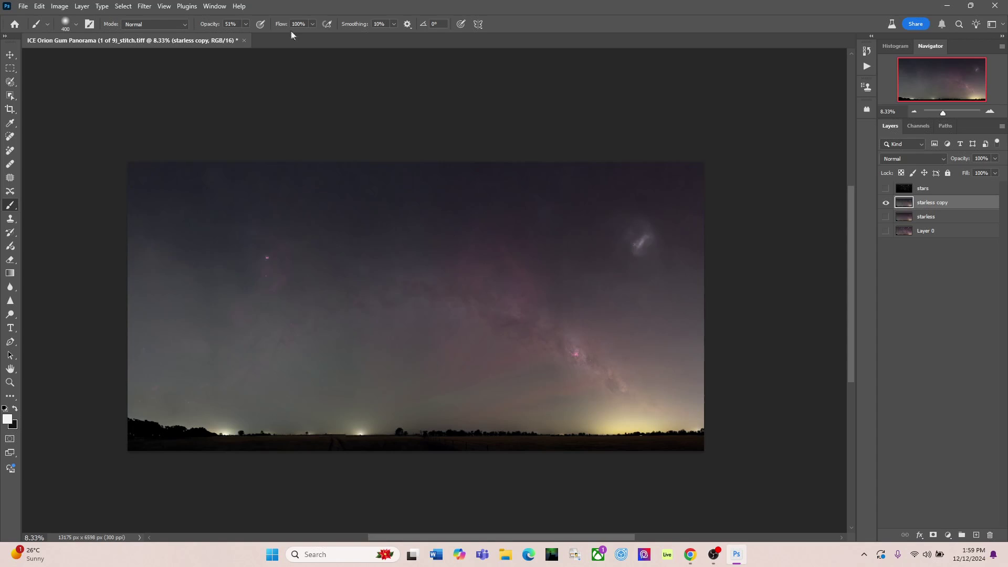
left_click(145, 6)
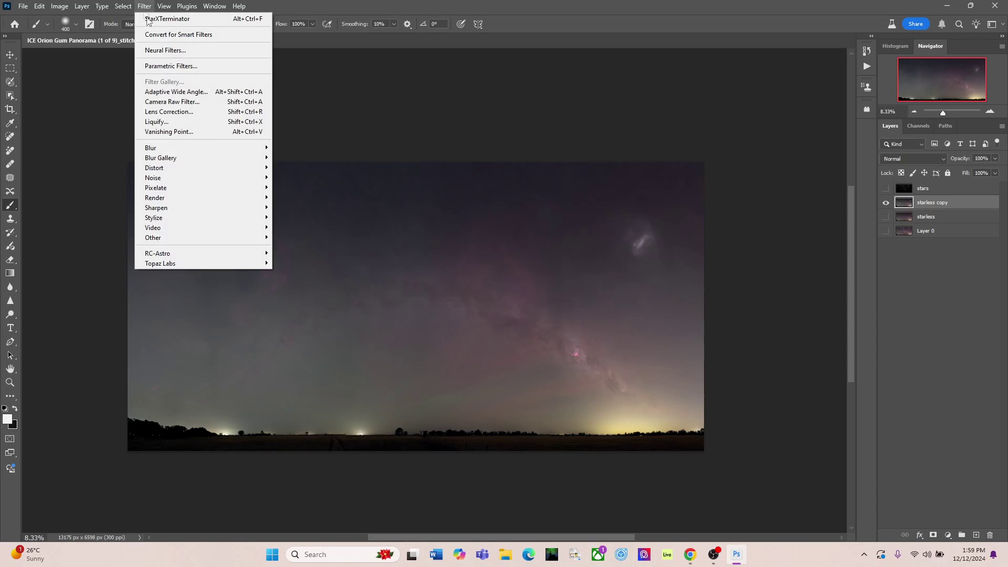
left_click(173, 102)
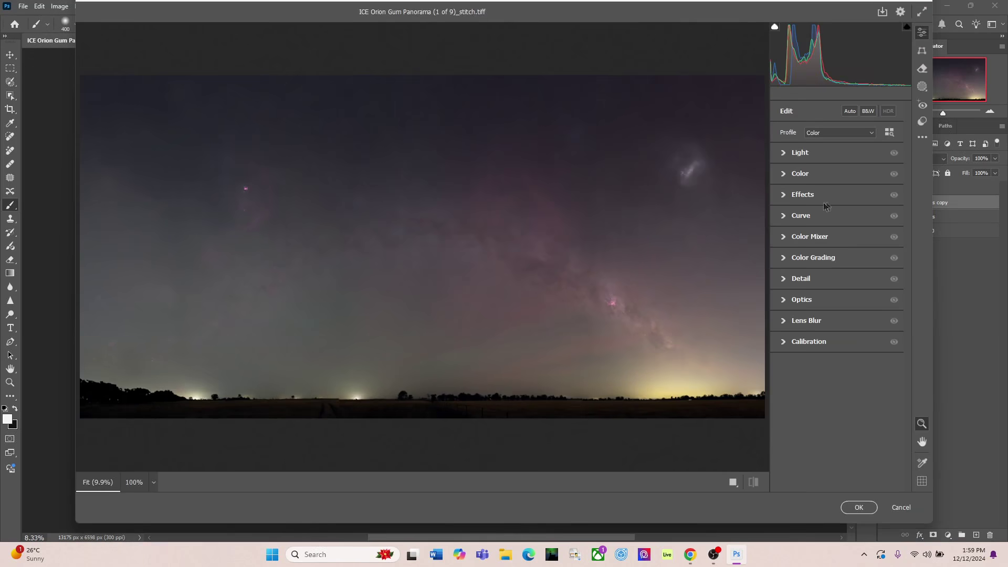
left_click(782, 196)
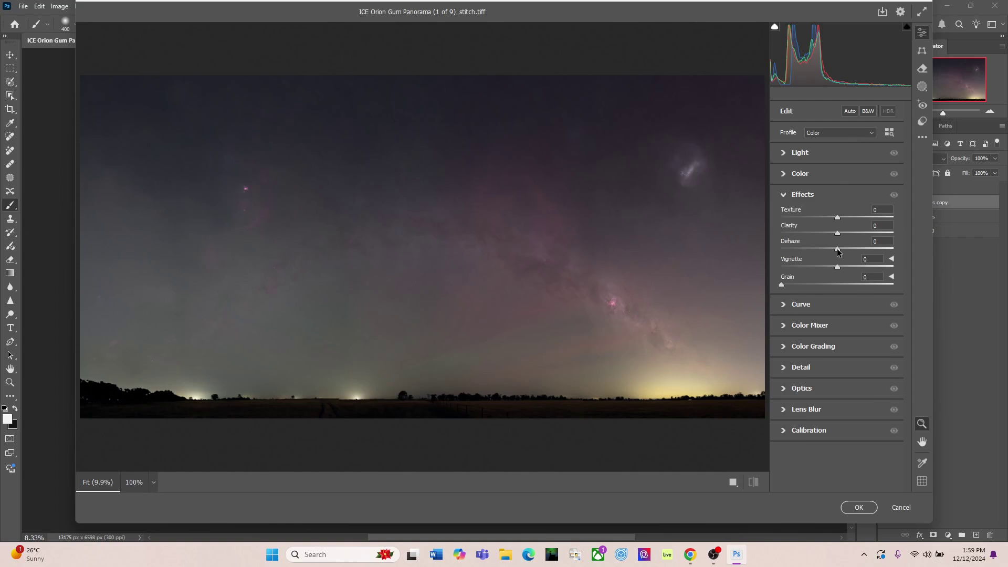
left_click_drag(838, 251, 856, 251)
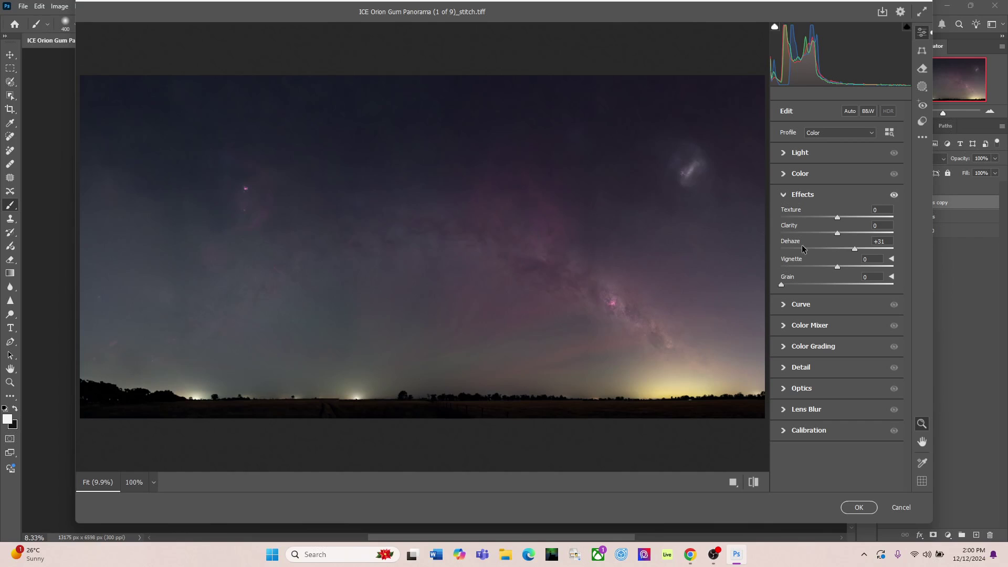
double_click(855, 251)
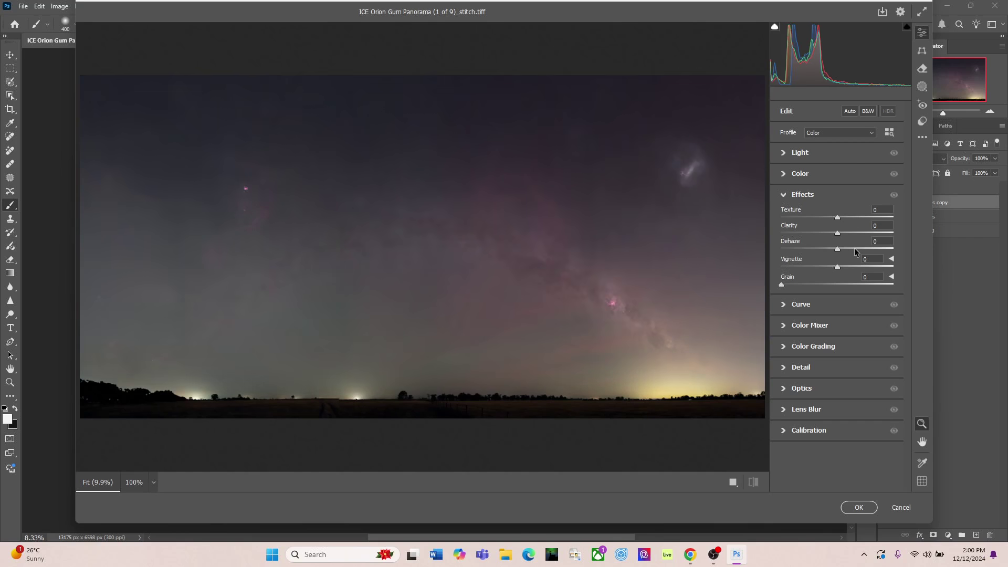
- Create a Sky mask in Camera Raw and increase its Dehaze
left_click(922, 86)
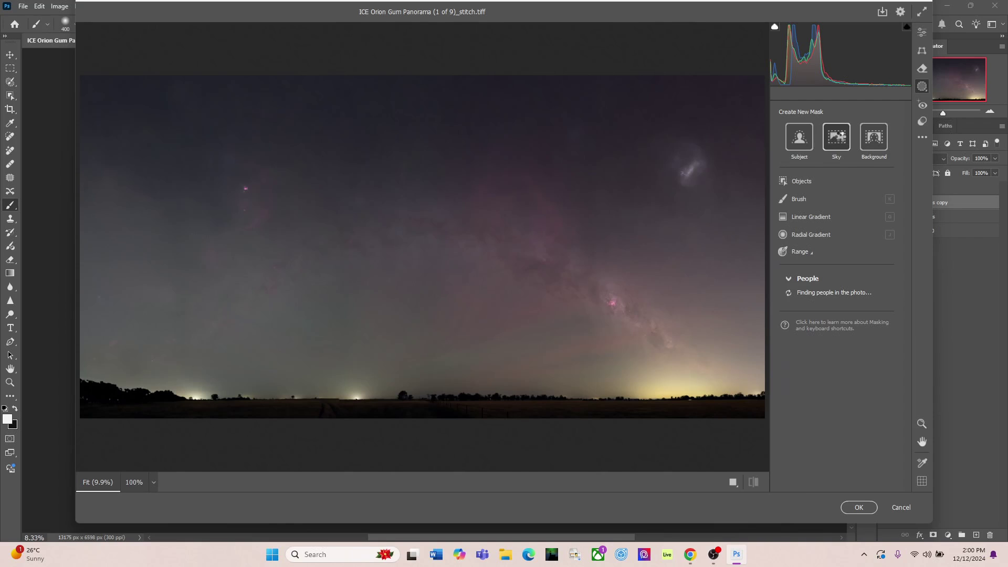
left_click(837, 138)
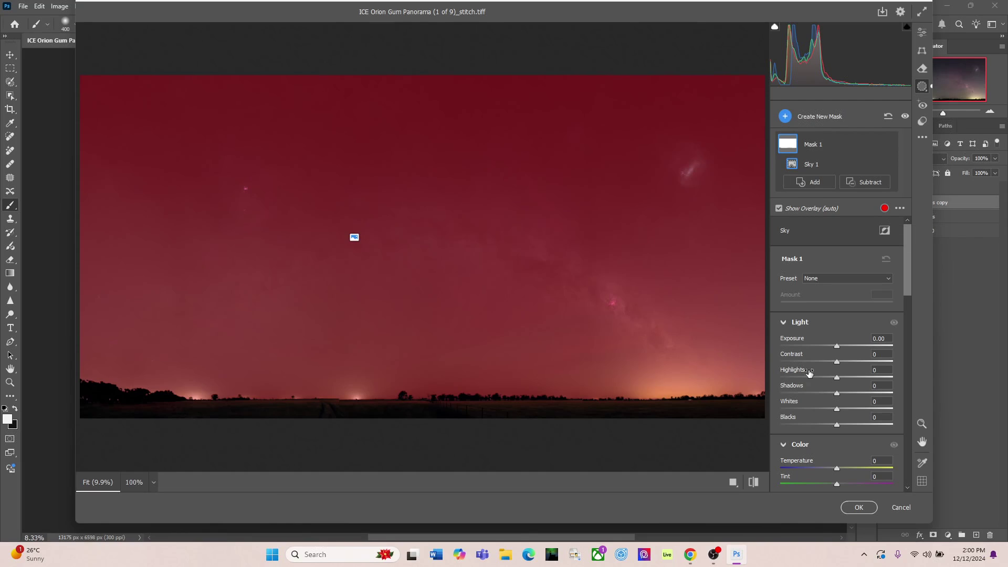
scroll(795, 334, "down", 5)
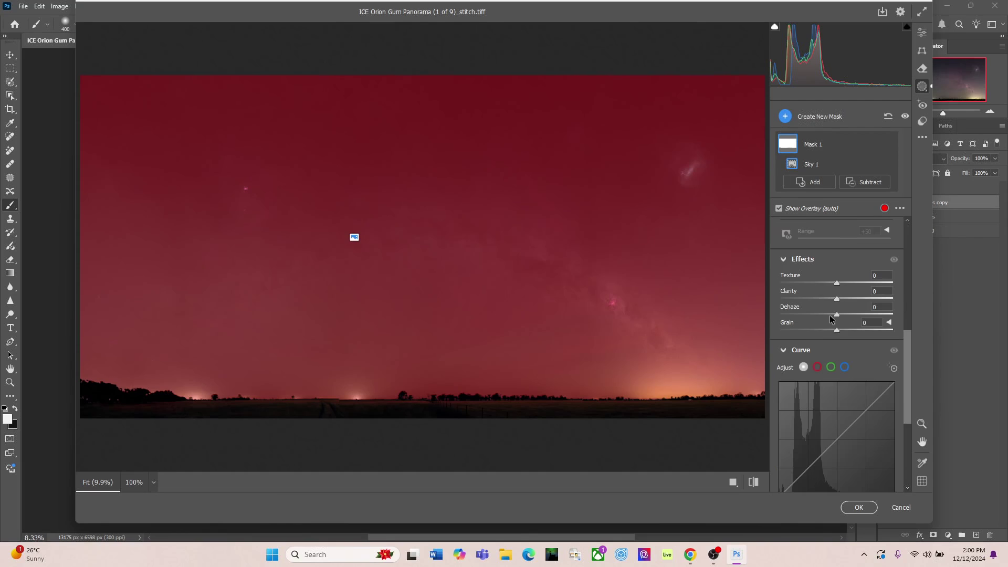
left_click_drag(838, 317, 857, 313)
- Set the sky mask's Temperature to +16 and its Exposure to +0.15
scroll(829, 274, "up", 5)
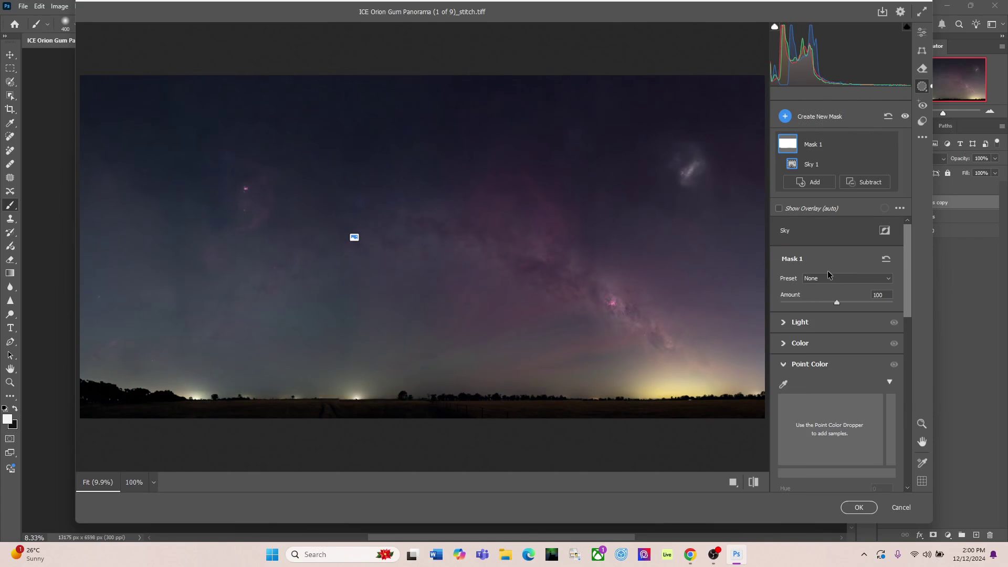
left_click(784, 323)
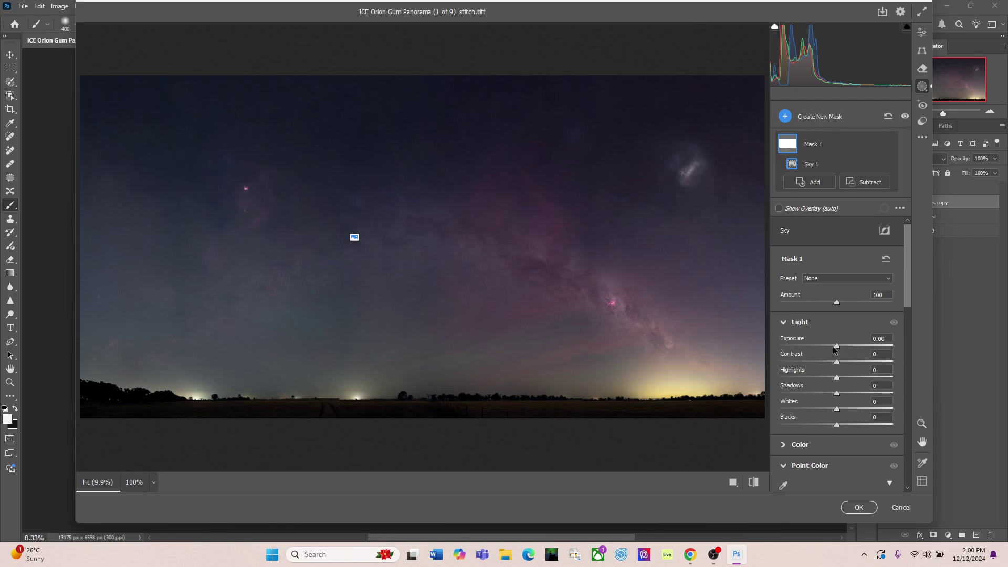
scroll(808, 361, "down", 1)
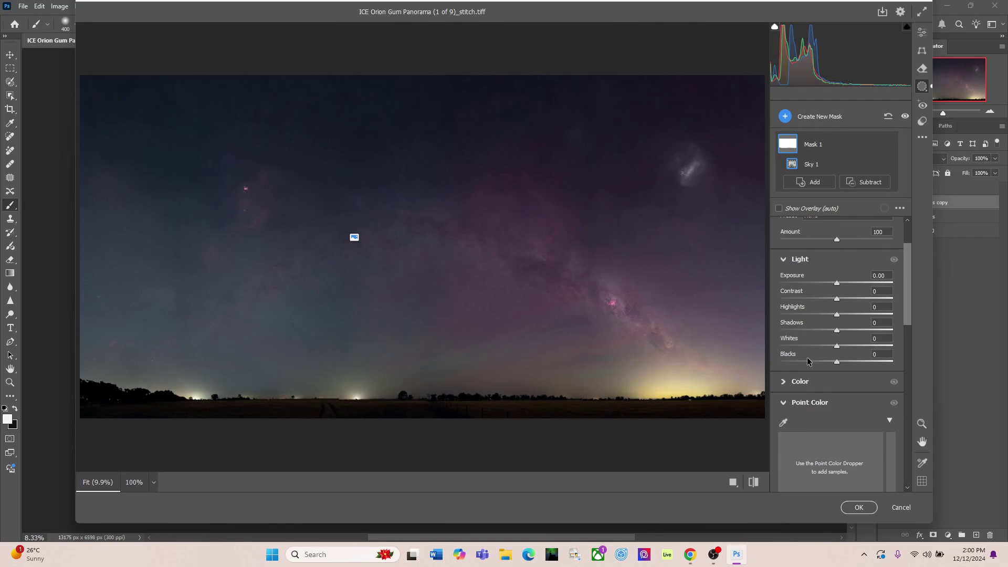
left_click(785, 383)
scroll(819, 357, "down", 2)
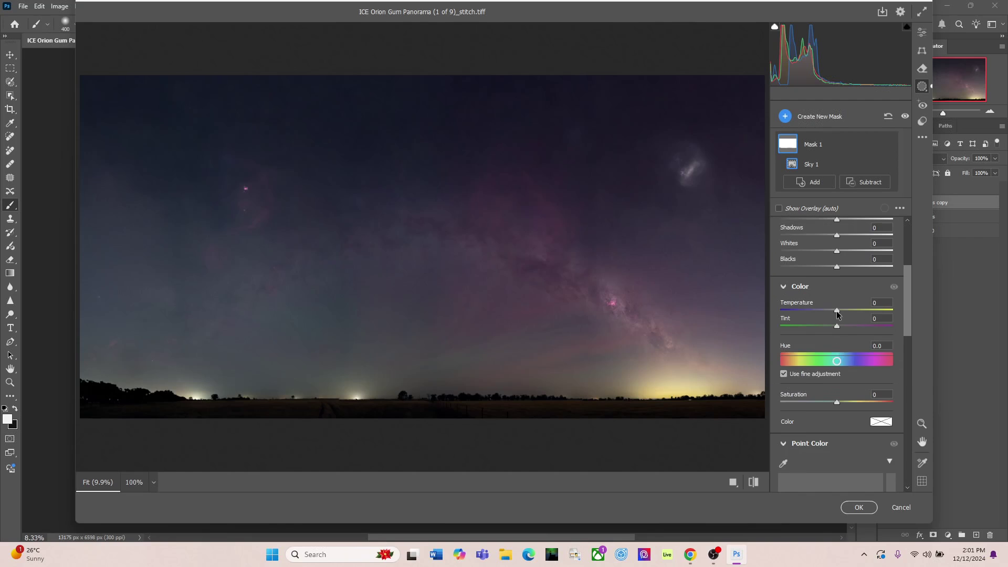
left_click_drag(837, 314, 845, 312)
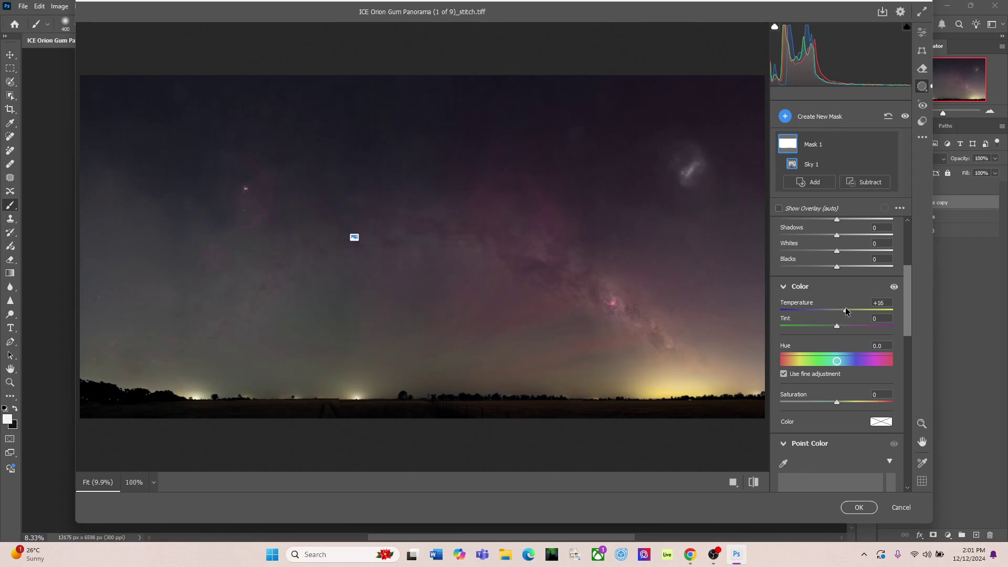
scroll(813, 250, "up", 3)
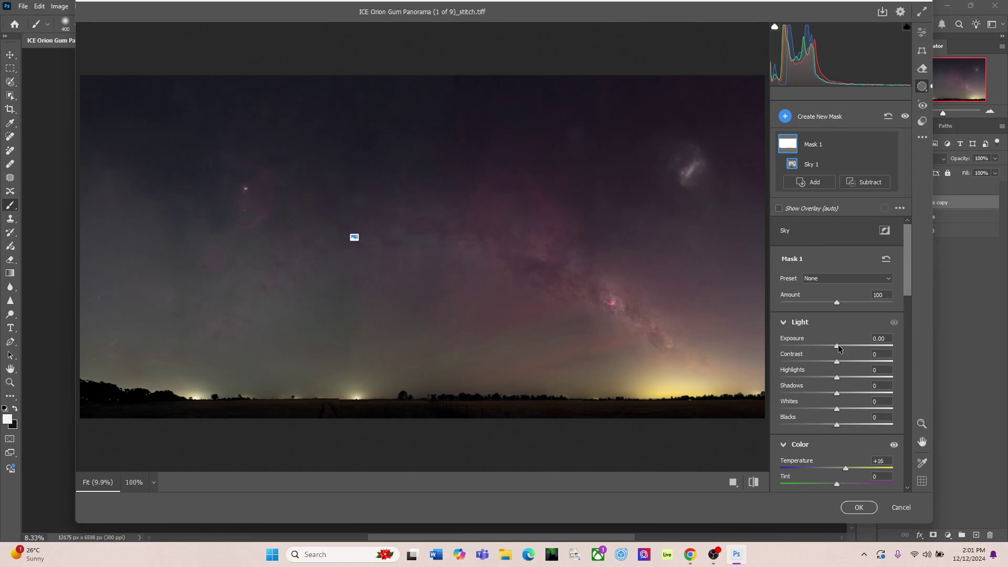
left_click_drag(838, 347, 839, 348)
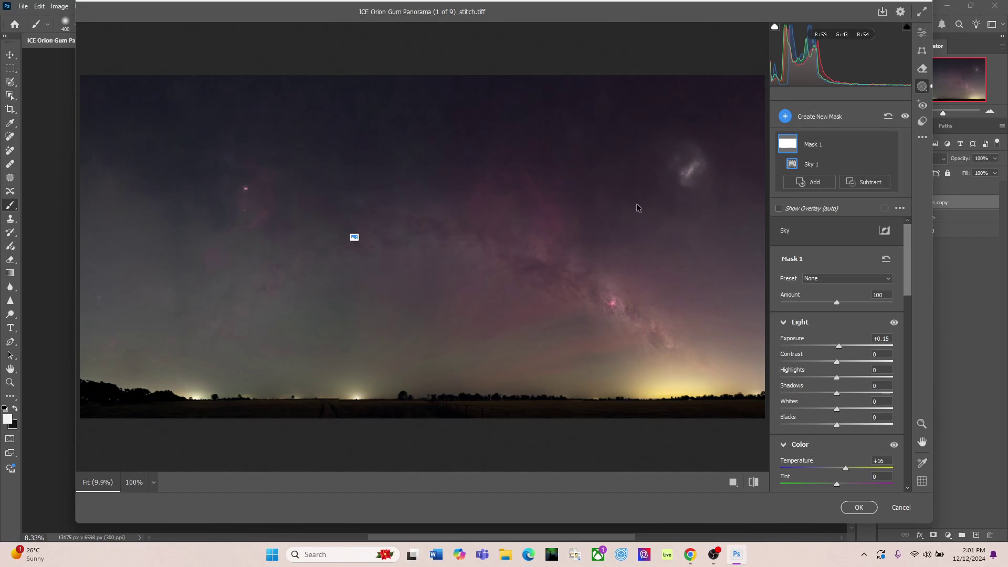
- Subtract the bright horizon glow near the panorama's lower right from the sky mask with a size 26 brush, using the mask overlay
left_click(867, 183)
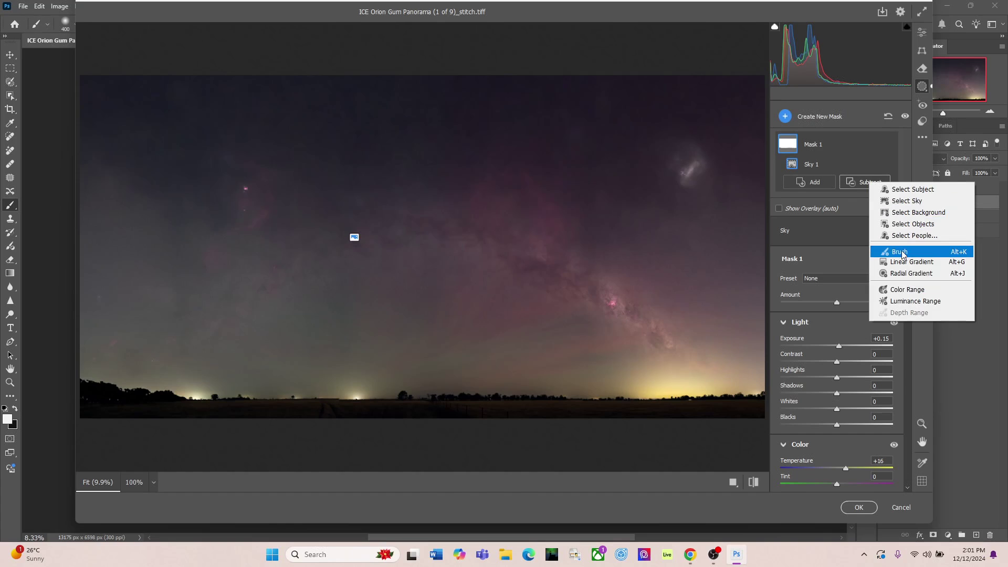
left_click(901, 252)
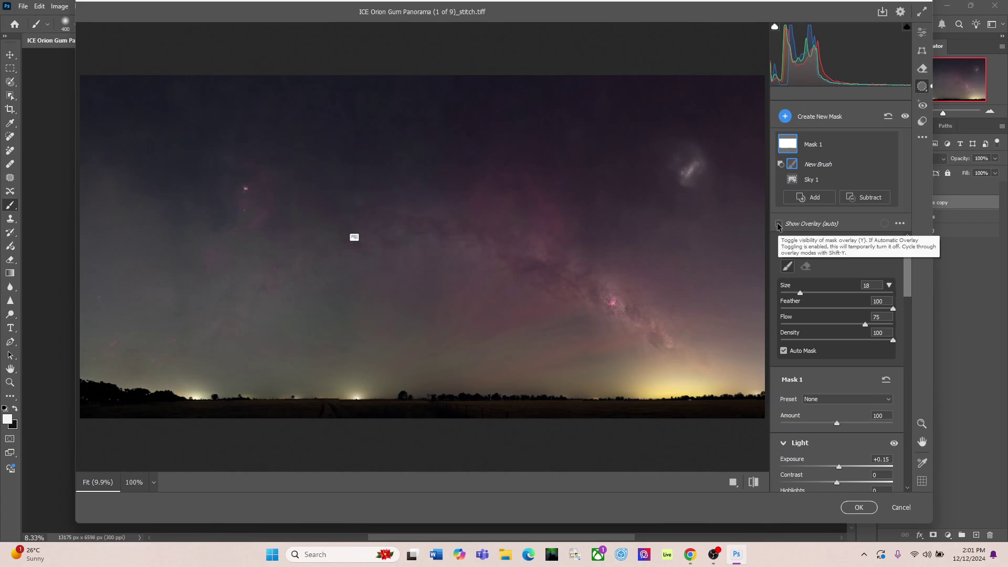
left_click(779, 224)
key("bracketright")
key("bracketright")
key("bracketright")
key("bracketright")
key("bracketright")
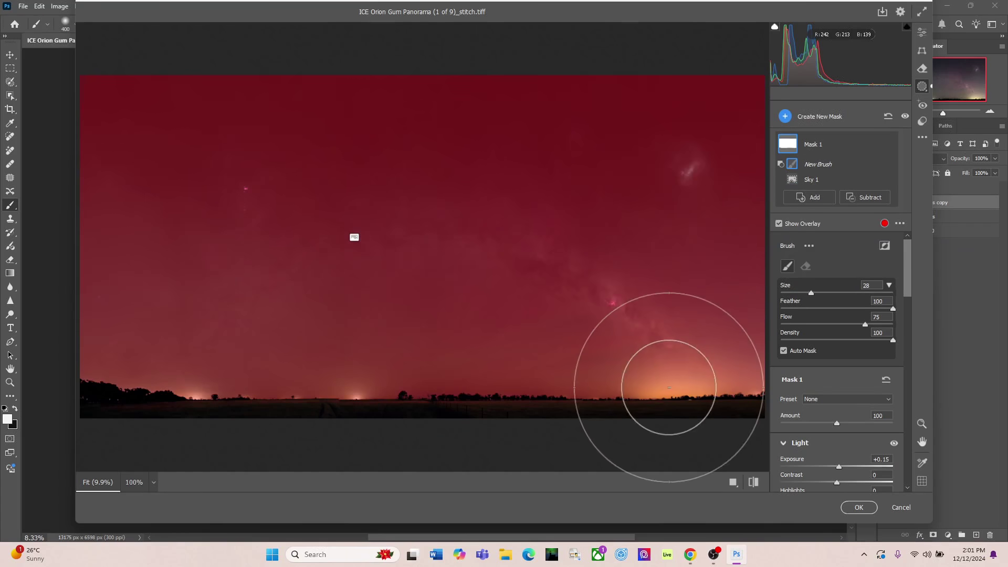
left_click_drag(671, 404, 646, 401)
key("bracketleft")
key("bracketleft")
key("bracketleft")
key("bracketleft")
key("bracketleft")
key("bracketleft")
key("bracketleft")
key("bracketleft")
key("bracketleft")
key("bracketleft")
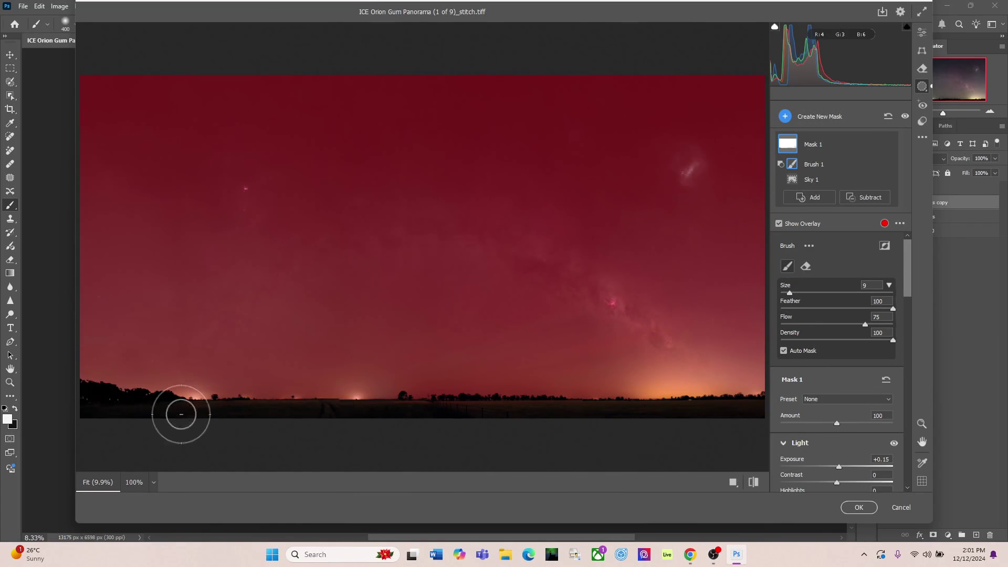
left_click_drag(623, 421, 641, 398)
key("bracketright")
key("bracketright")
key("bracketright")
key("bracketright")
key("bracketright")
key("bracketright")
key("bracketright")
key("bracketright")
left_click_drag(731, 392, 742, 391)
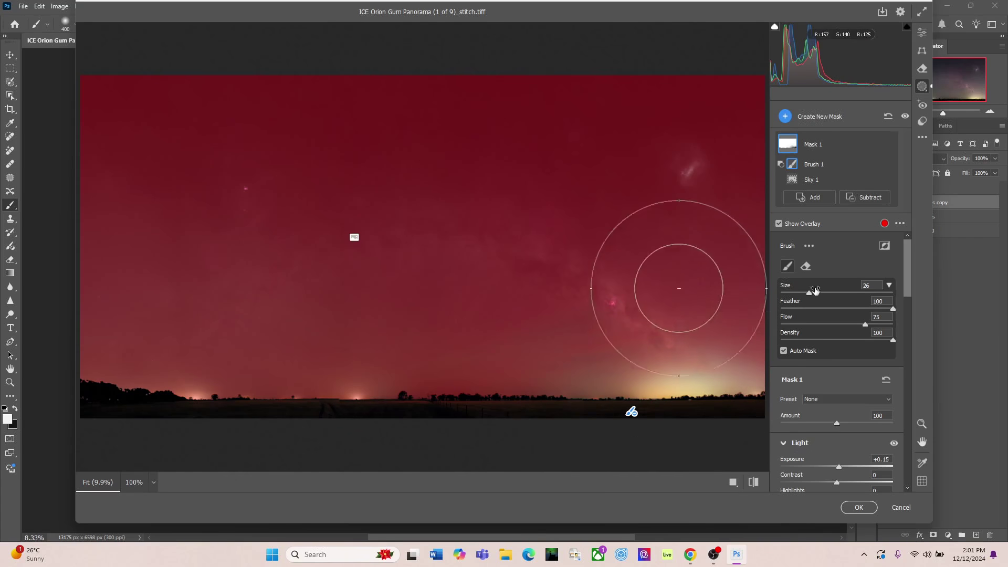
left_click(779, 224)
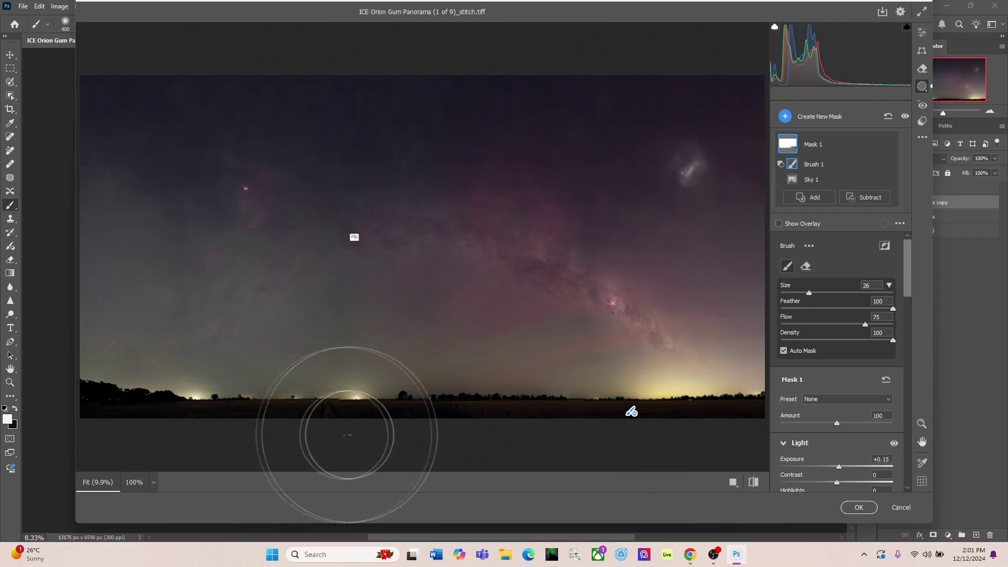
key("bracketleft")
key("bracketleft")
key("bracketleft")
key("bracketleft")
key("bracketleft")
key("bracketleft")
key("bracketleft")
key("bracketleft")
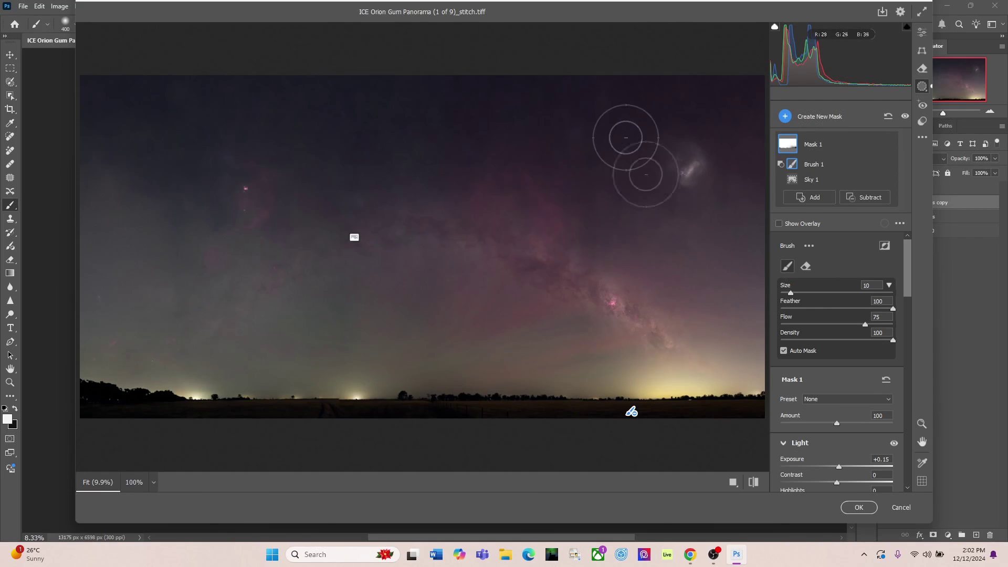
- Set the whole image's Temperature to +4 in Camera Raw and apply the filter to the starless copy layer
left_click(924, 34)
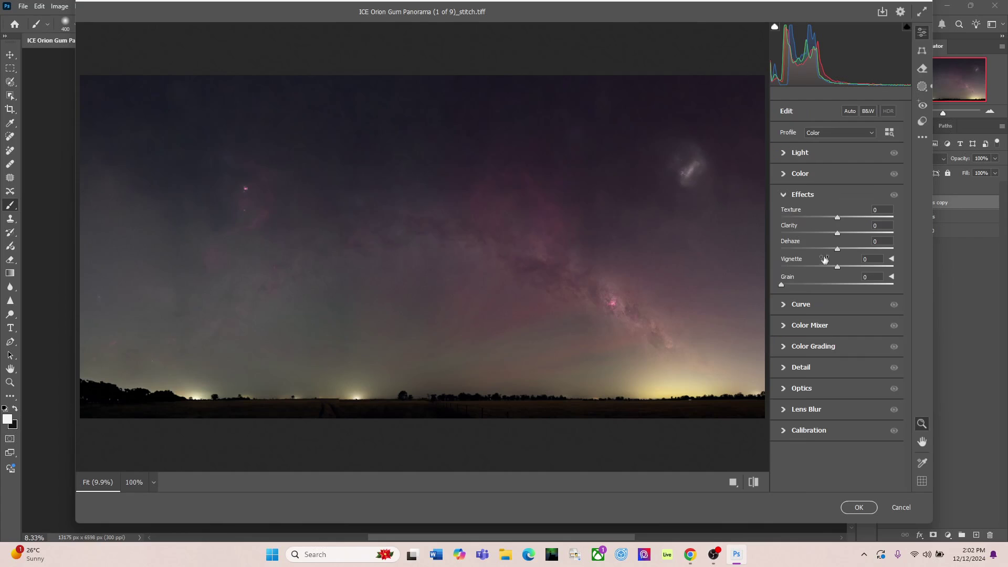
left_click(786, 178)
left_click_drag(837, 216, 840, 217)
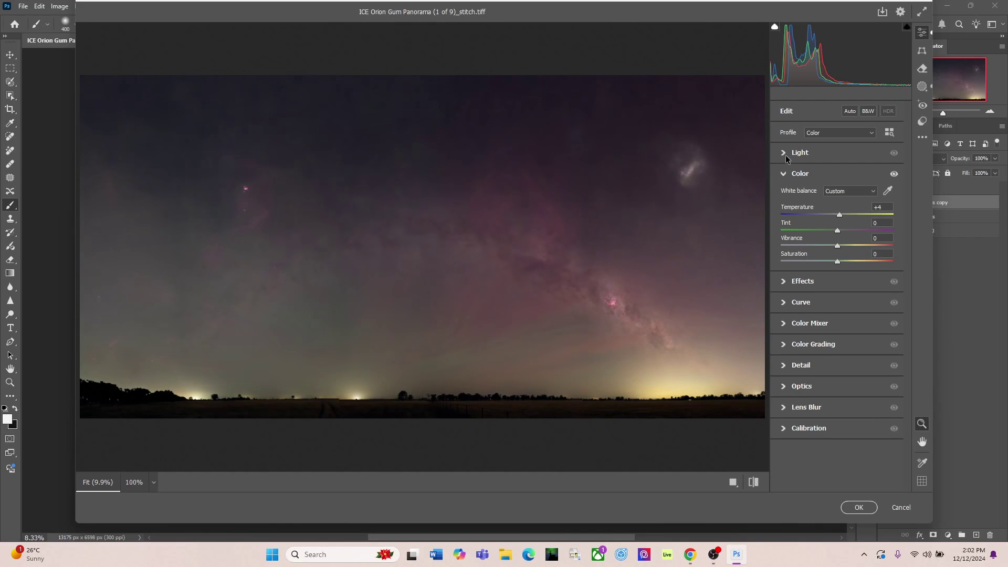
left_click(859, 508)
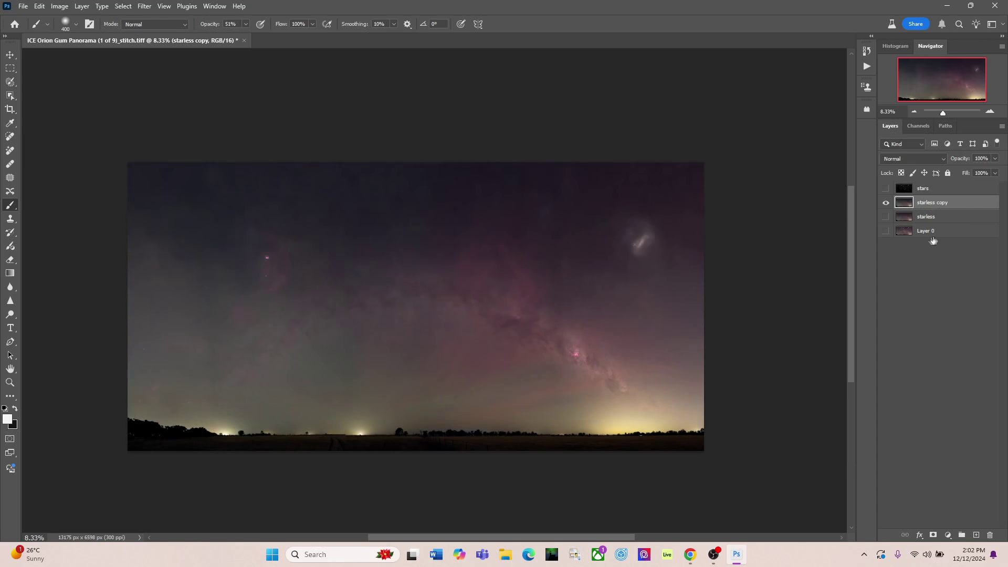
- Add a Curves adjustment above the starless copy with an S-curve through input 51, output 44 and input 119, output 141
left_click(947, 535)
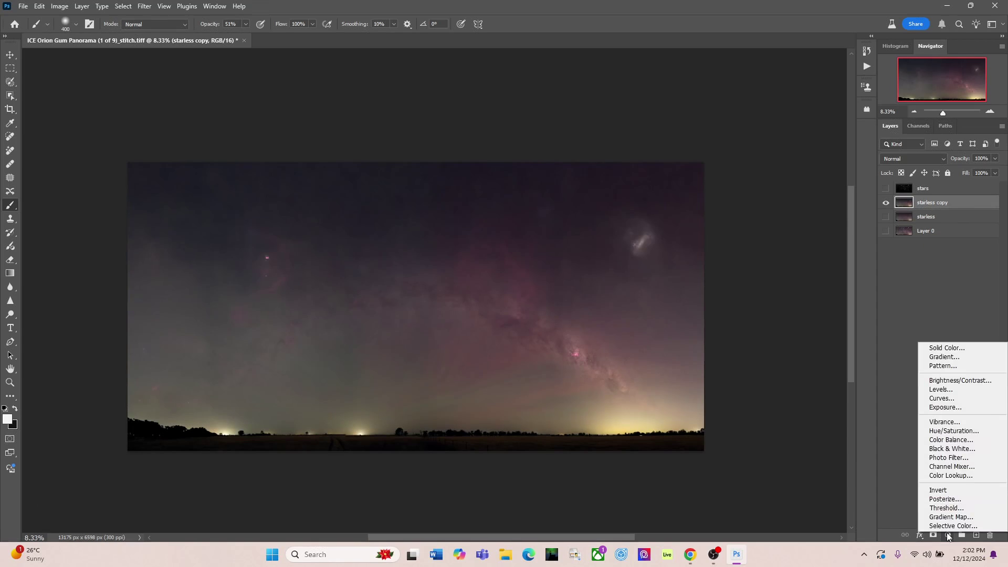
left_click(947, 400)
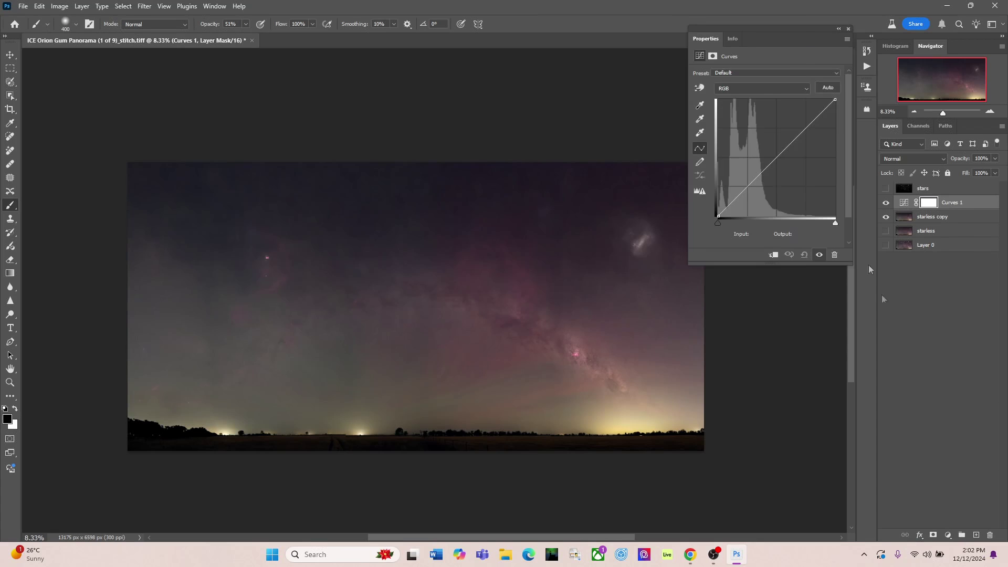
left_click(741, 191)
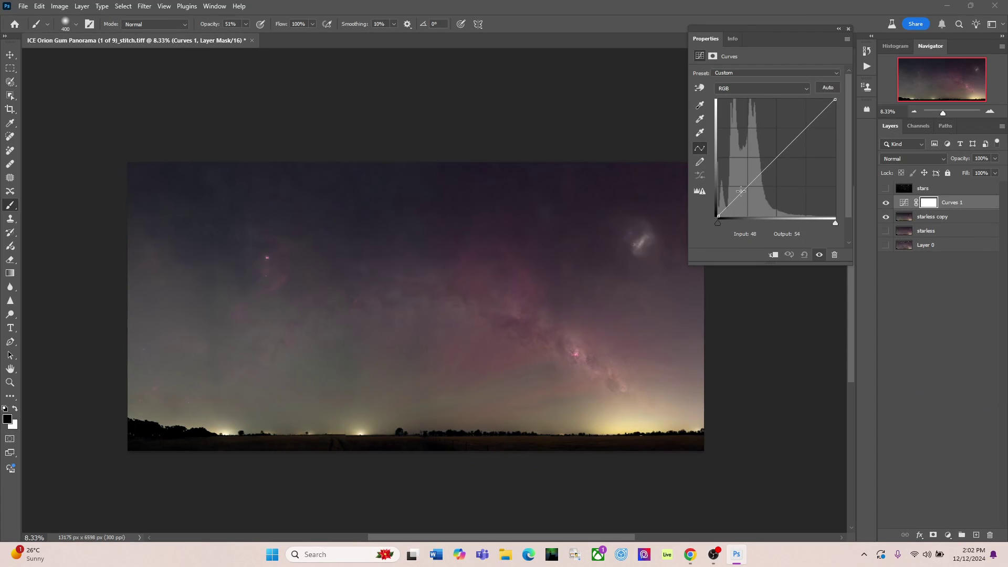
left_click_drag(740, 191, 742, 197)
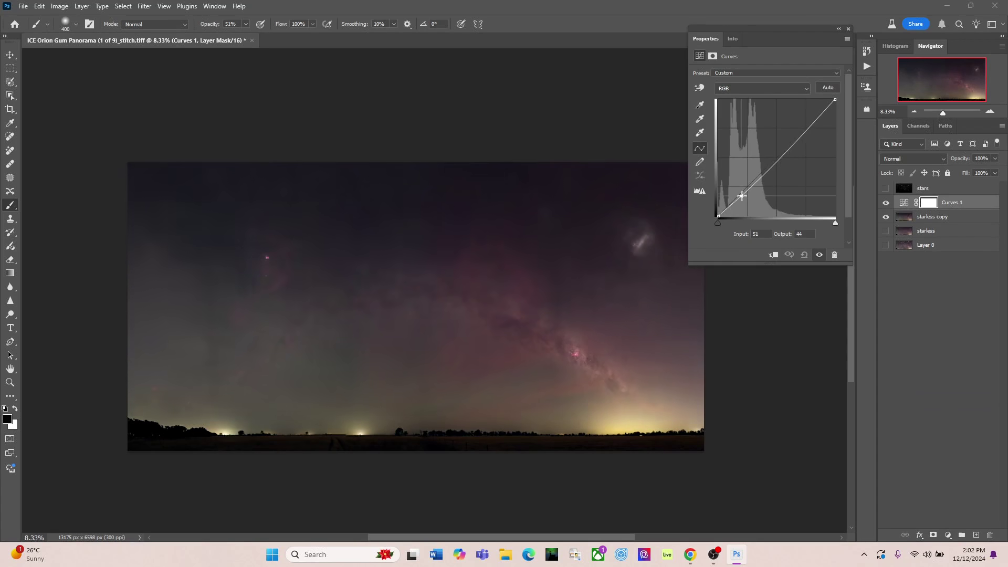
left_click_drag(778, 165, 782, 144)
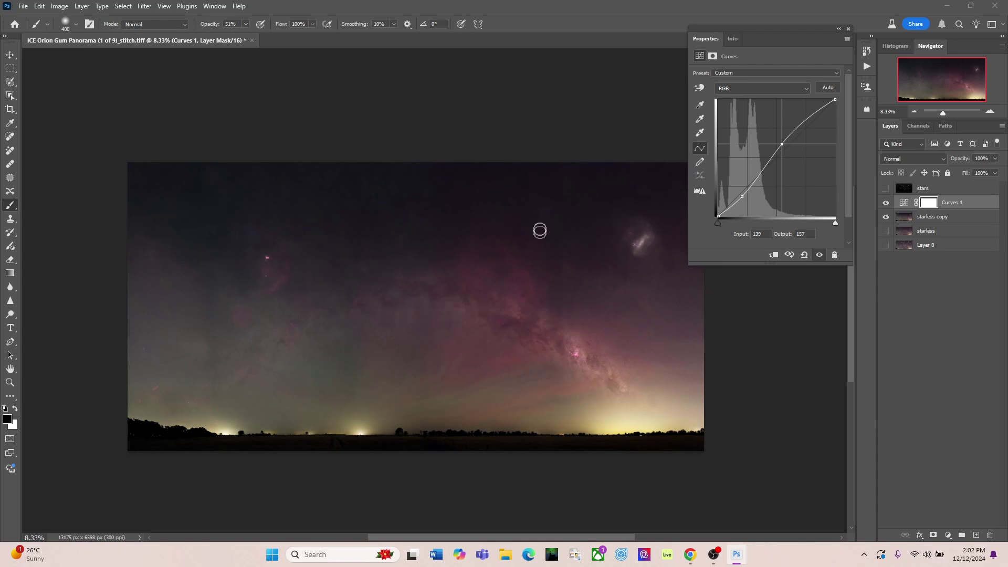
left_click_drag(781, 143, 772, 151)
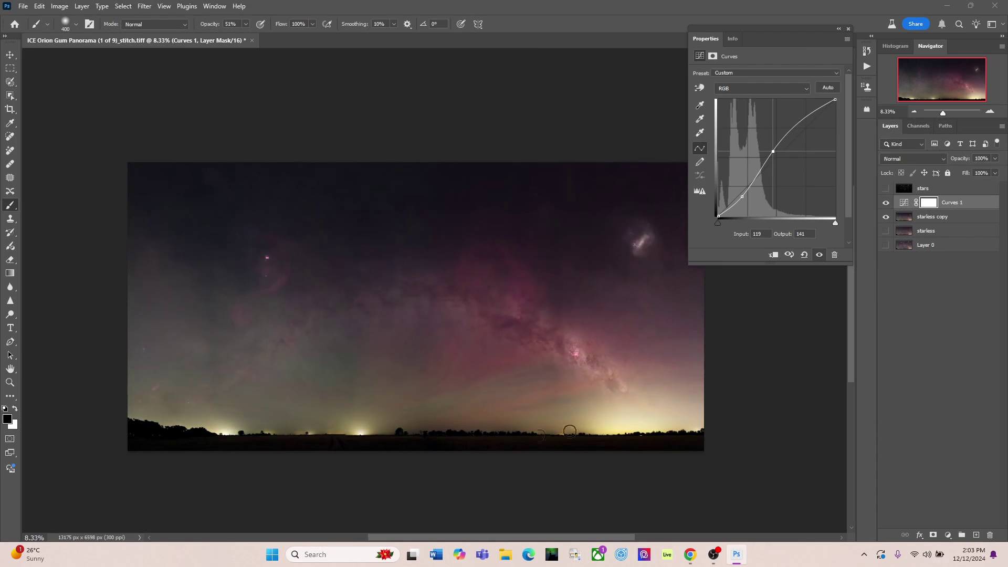
left_click(849, 29)
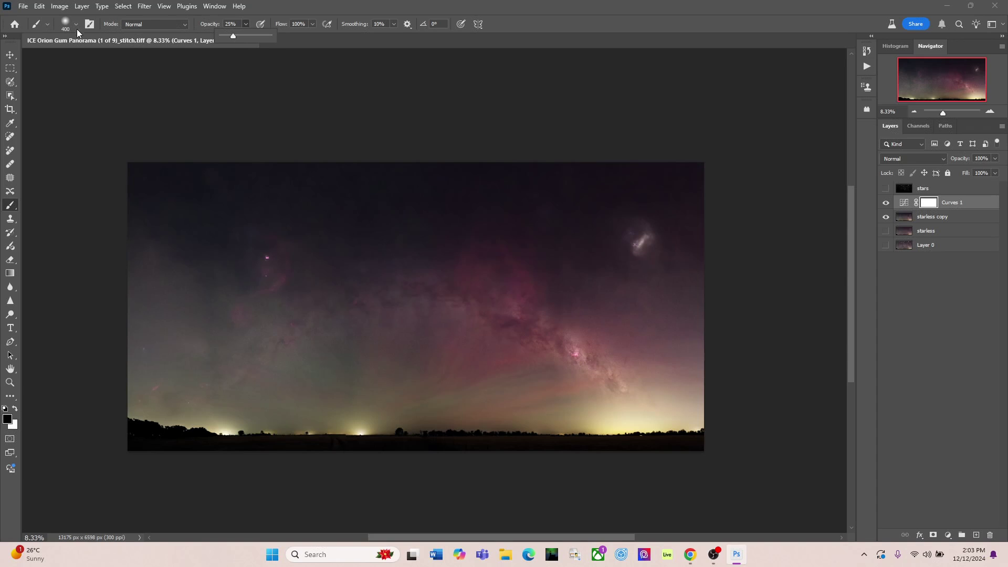
- Paint black on the Curves mask over the glow near the right-hand horizon with a soft 2900 px brush at 25% opacity
left_click(473, 93)
key("bracketright")
key("bracketright")
key("bracketright")
key("bracketright")
key("bracketright")
key("bracketright")
key("bracketright")
key("bracketright")
key("bracketright")
key("bracketright")
key("bracketright")
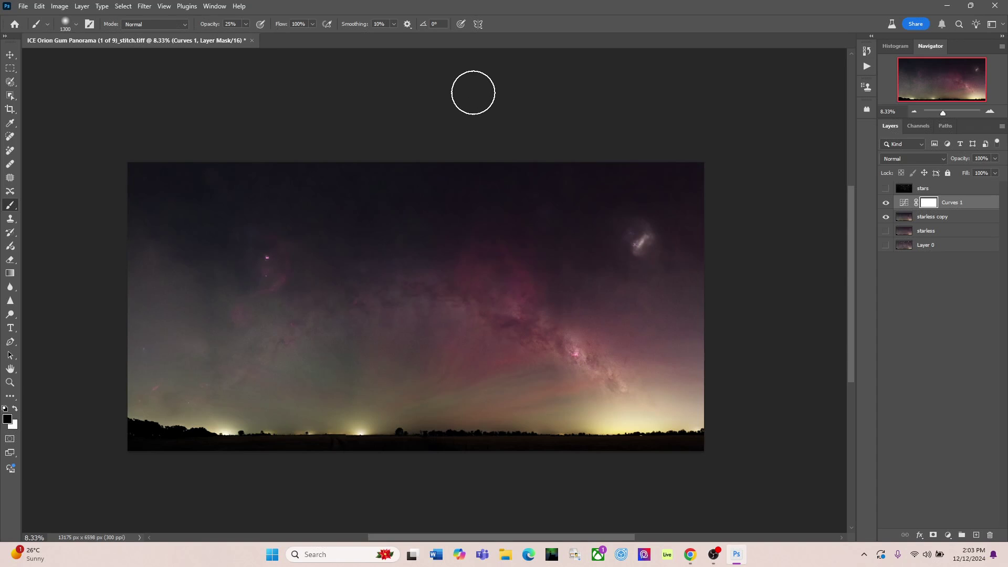
key("bracketright")
key("bracketright")
key("bracketright")
key("bracketright")
key("bracketright")
key("bracketright")
key("bracketright")
key("bracketright")
key("bracketright")
key("bracketright")
key("bracketright")
key("bracketright")
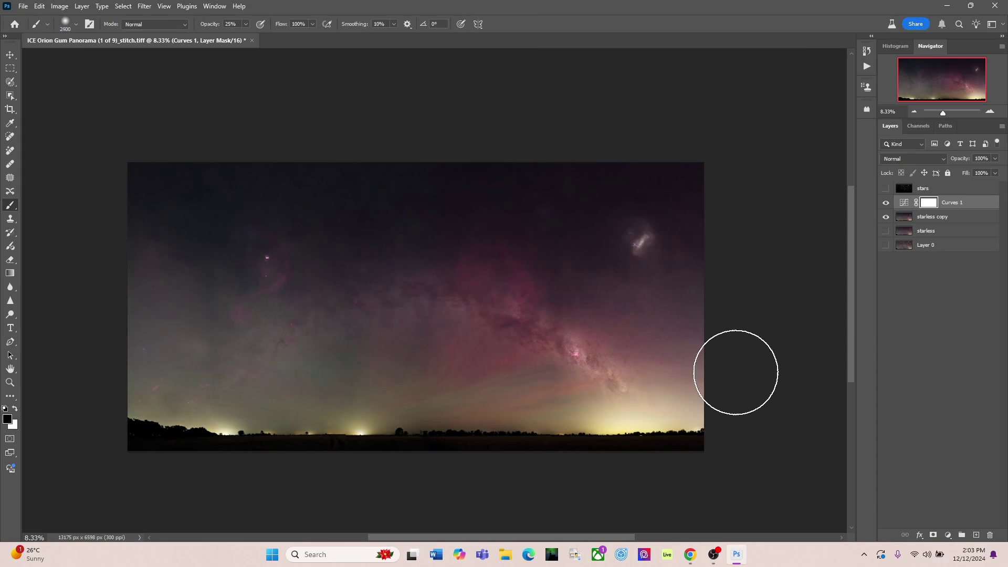
key("bracketright")
key("bracketright")
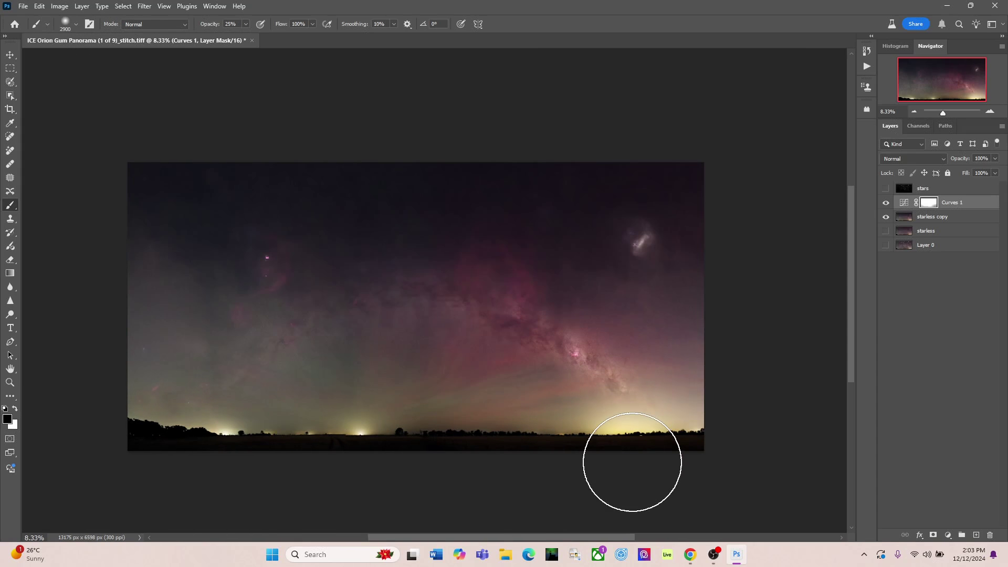
- Enlarge the brush to 3500 px, reduce its opacity to 11%, and lightly mask the Curves effect in the sky
key("bracketright")
key("bracketright")
key("bracketright")
key("bracketright")
key("bracketright")
key("bracketright")
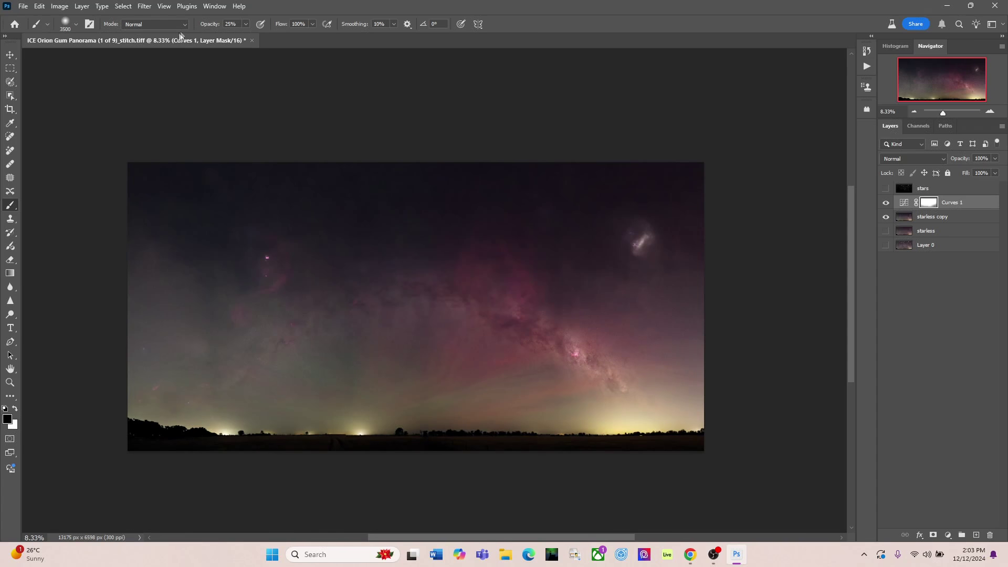
left_click(245, 25)
left_click(736, 158)
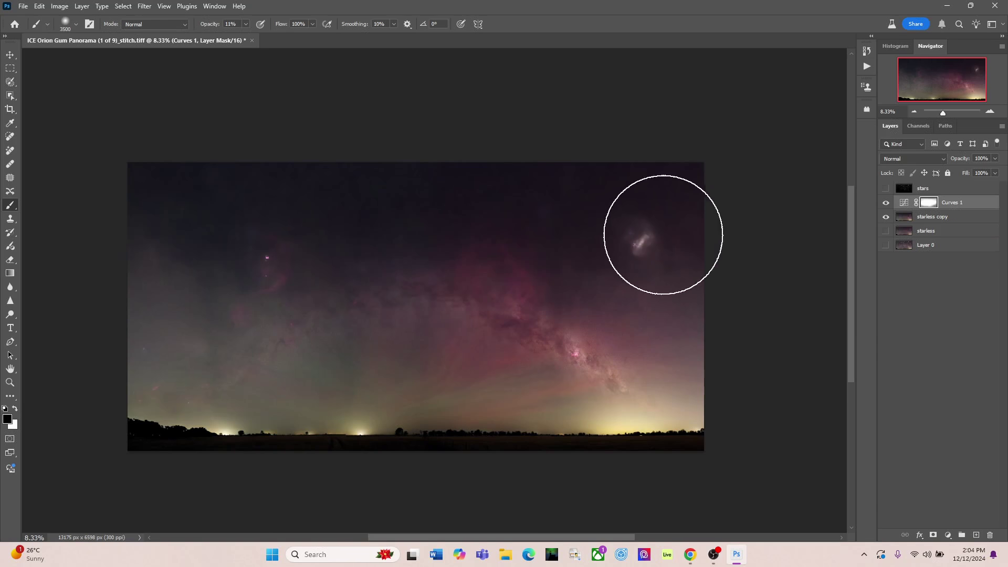
- Mask the Curves effect over the bright pink Orion nebula core with a 50 px black brush at 56% opacity
left_click_drag(943, 112, 952, 112)
left_click_drag(944, 78, 919, 75)
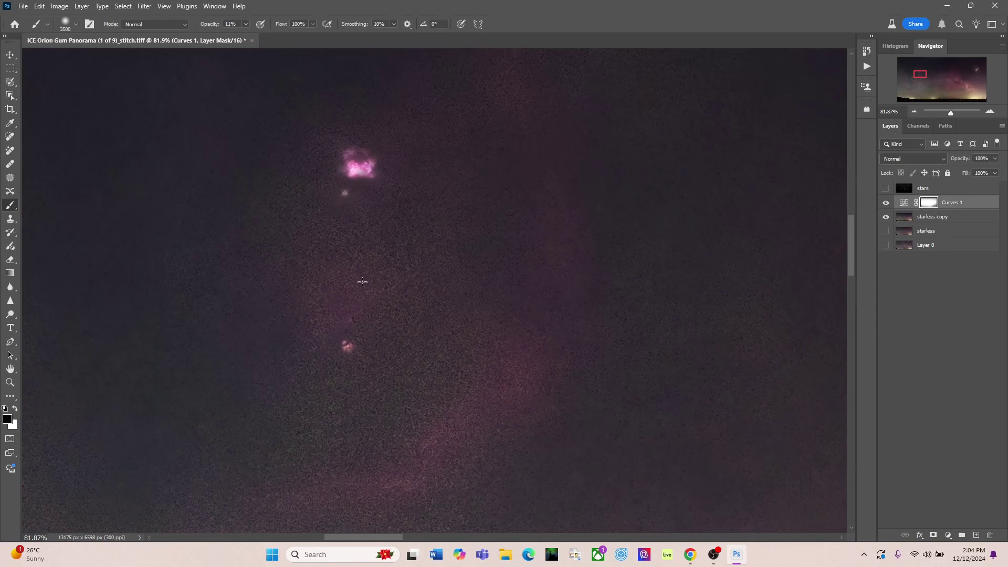
key("bracketleft")
key("bracketleft")
key("bracketleft")
key("bracketleft")
key("bracketleft")
key("bracketleft")
key("bracketleft")
key("bracketleft")
key("bracketleft")
key("bracketleft")
key("bracketleft")
key("bracketleft")
left_click(246, 26)
left_click_drag(245, 36, 268, 36)
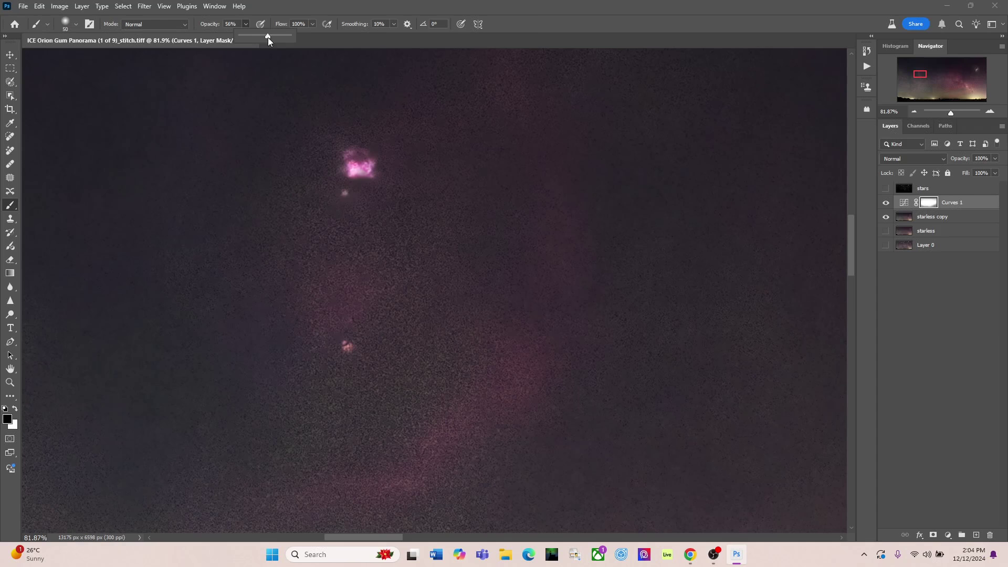
mouse_move(355, 163)
left_mouse_down()
mouse_move(364, 169)
mouse_move(356, 162)
left_mouse_up()
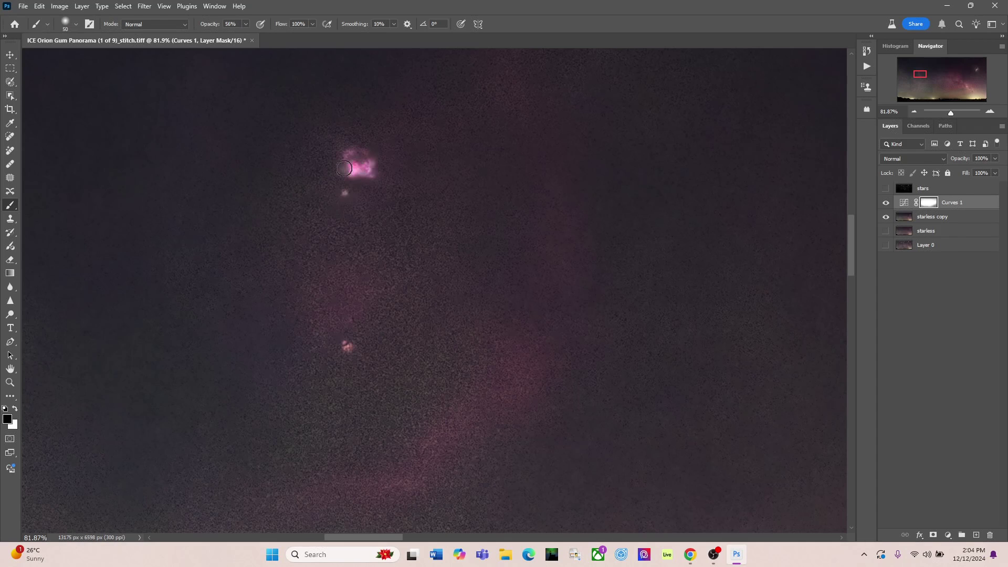
- Mask the Curves effect over the Magellanic Cloud's bright core with a 175 px black brush at 56% opacity
left_click(916, 112)
left_click(916, 112)
left_click(916, 111)
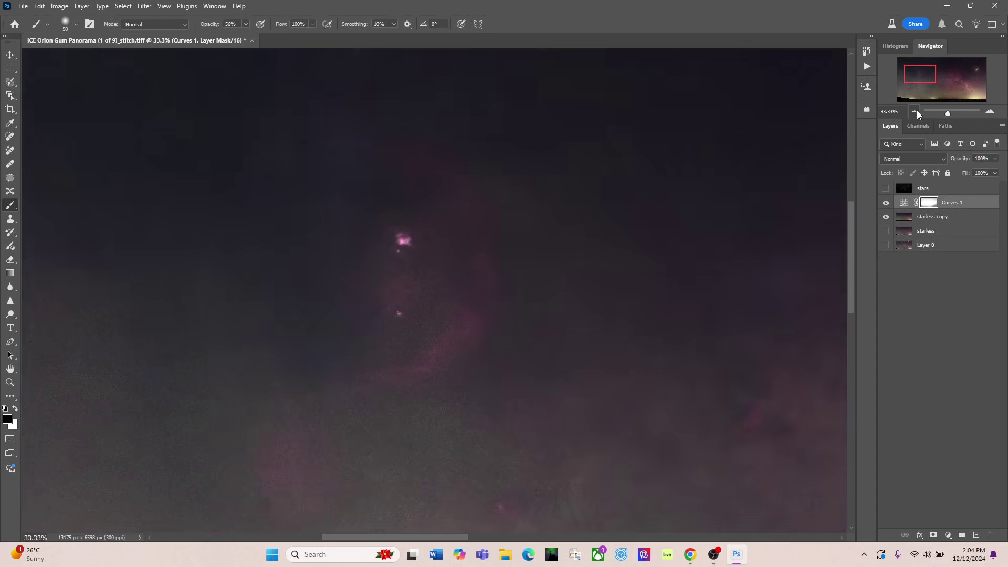
left_click(916, 112)
left_click_drag(923, 73, 968, 70)
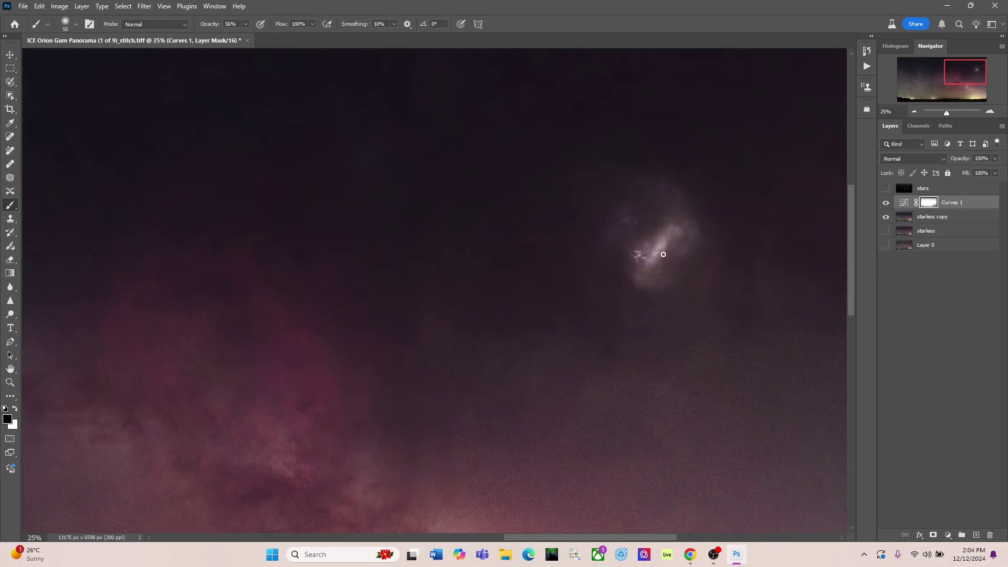
key("bracketright")
key("bracketright")
key("bracketright")
key("bracketright")
mouse_move(649, 255)
left_mouse_down()
mouse_move(639, 257)
mouse_move(668, 266)
mouse_move(673, 229)
left_mouse_up()
- Show the stars layer above the Curves adjustment and set its blend mode to Color Dodge
left_click_drag(947, 112, 927, 85)
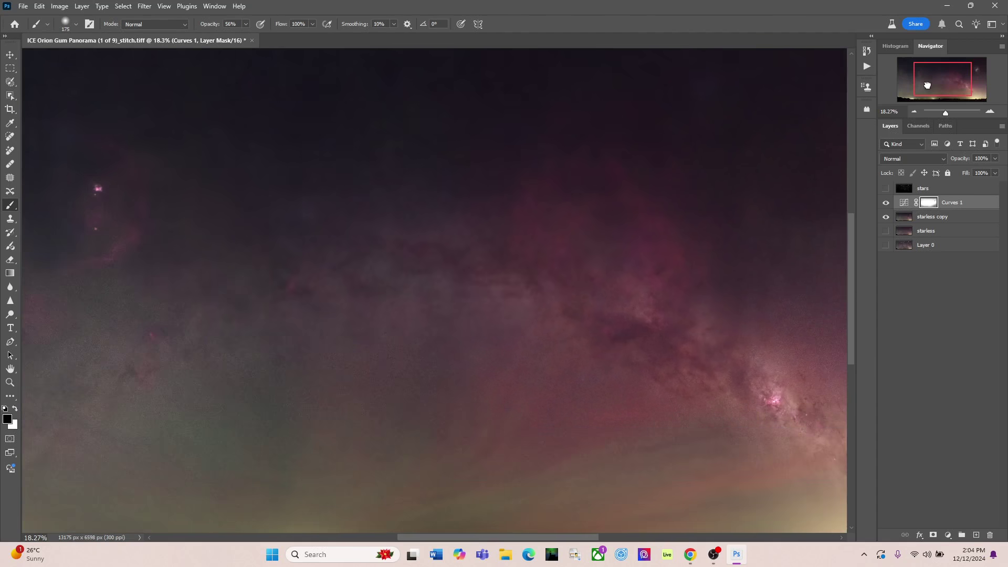
left_click(916, 112)
left_click(915, 111)
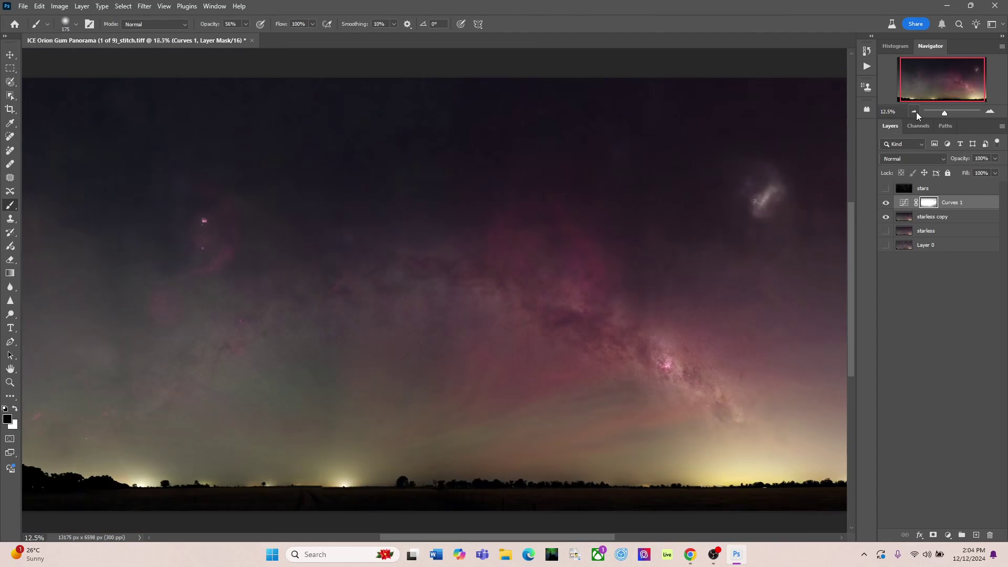
left_click(916, 112)
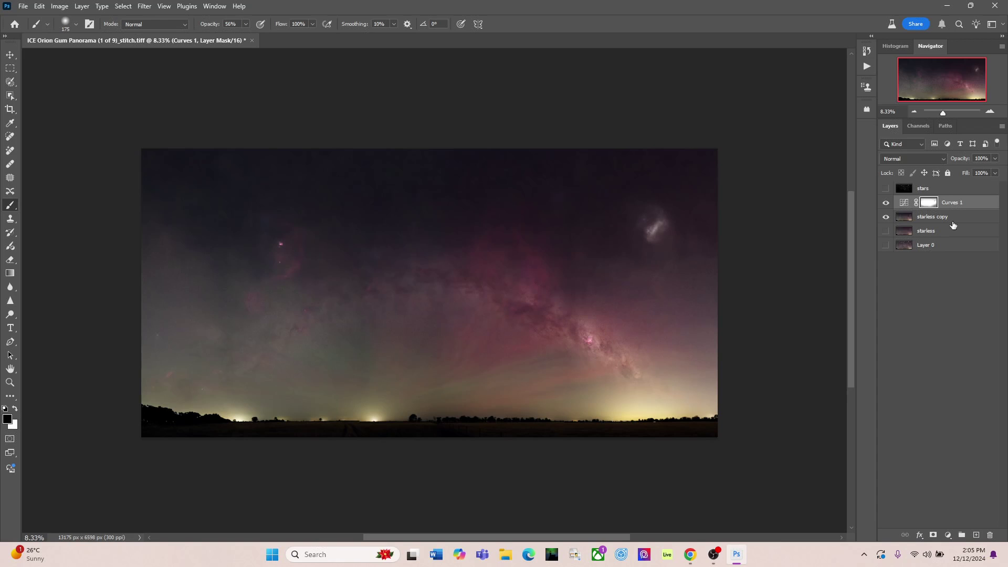
left_click(886, 188)
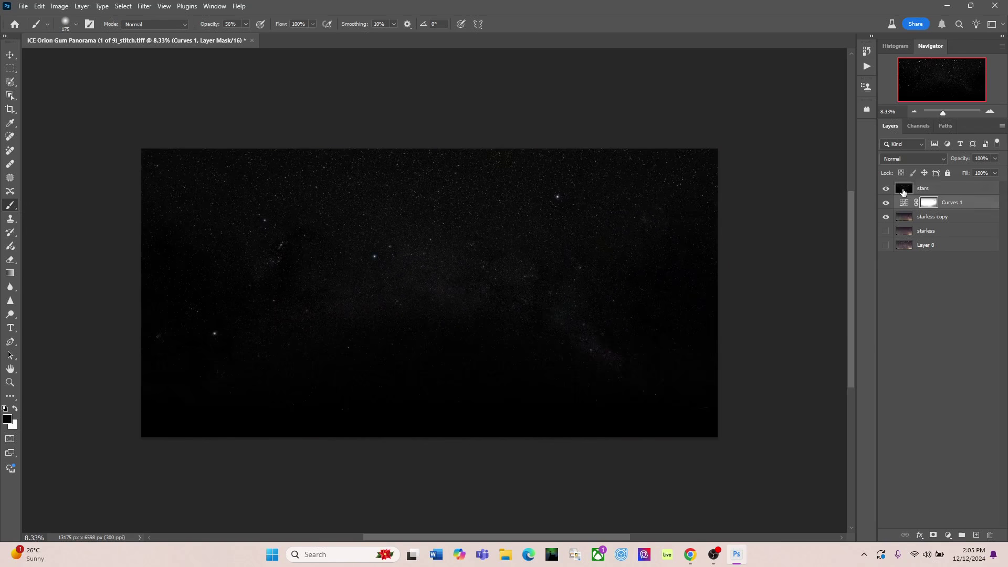
left_click(903, 191)
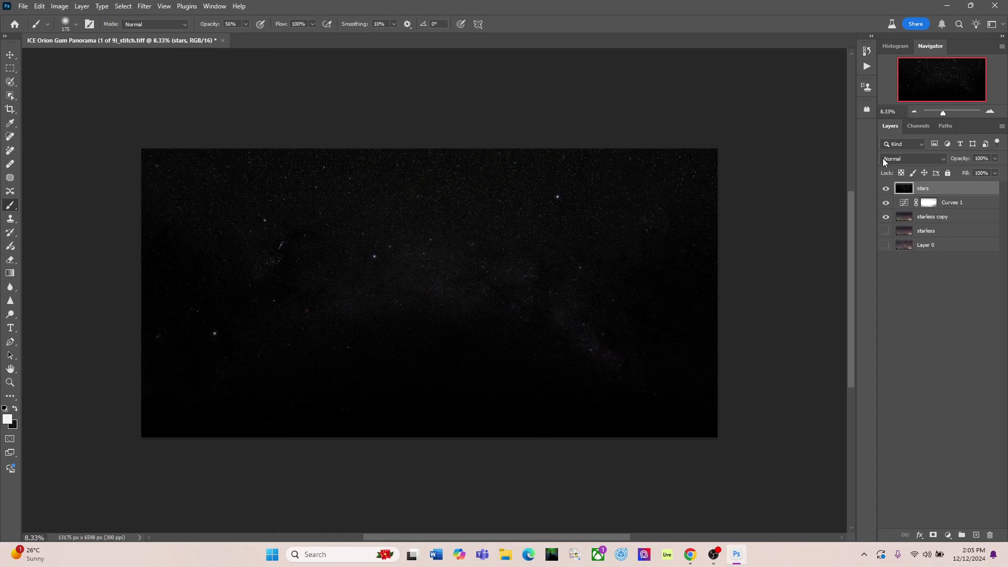
left_click(940, 159)
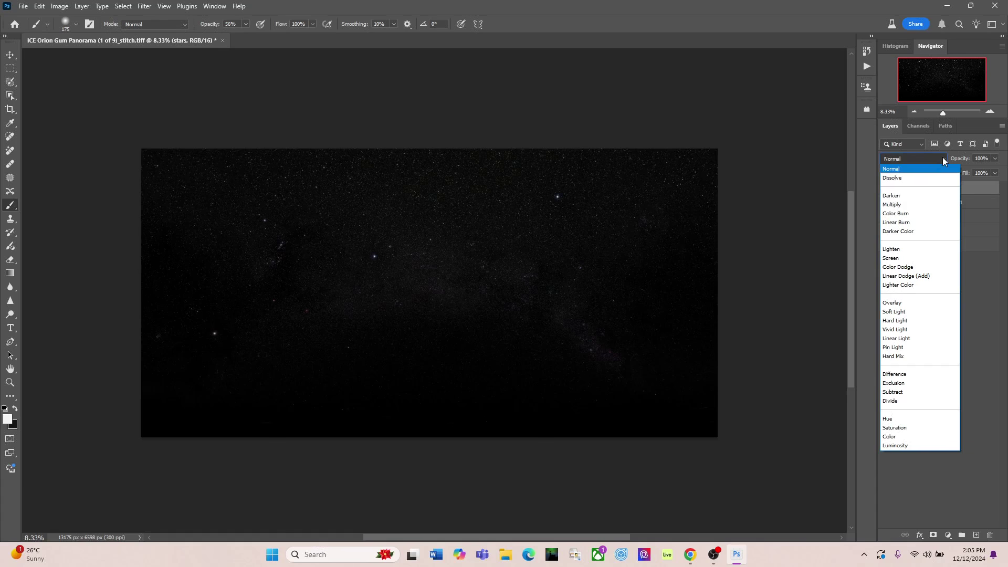
left_click(904, 267)
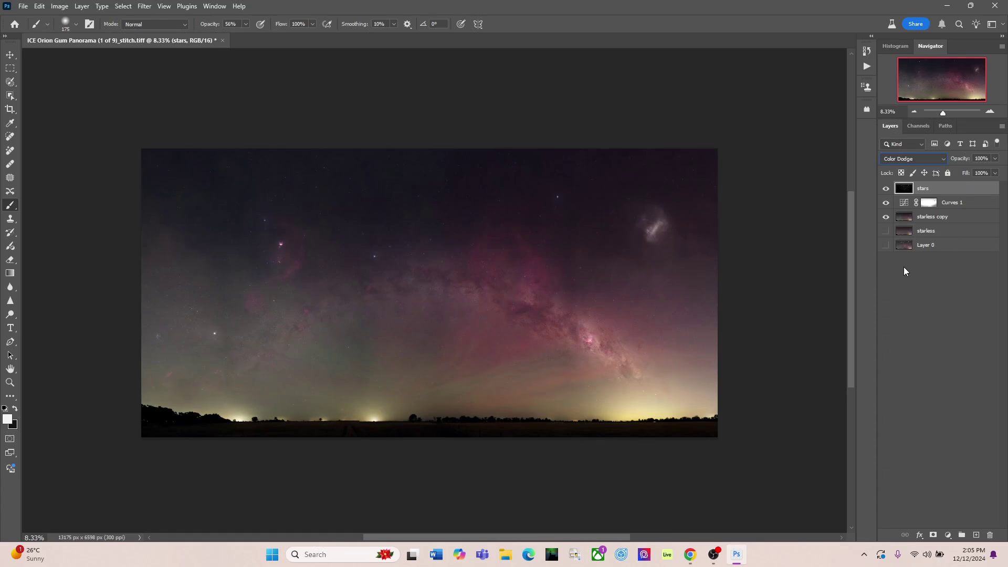
left_click(944, 159)
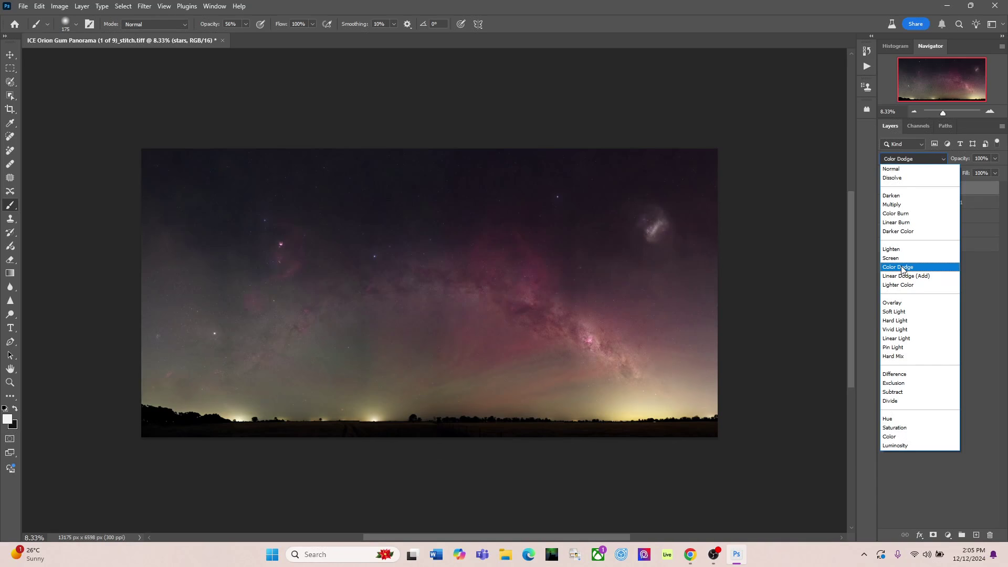
left_click(902, 268)
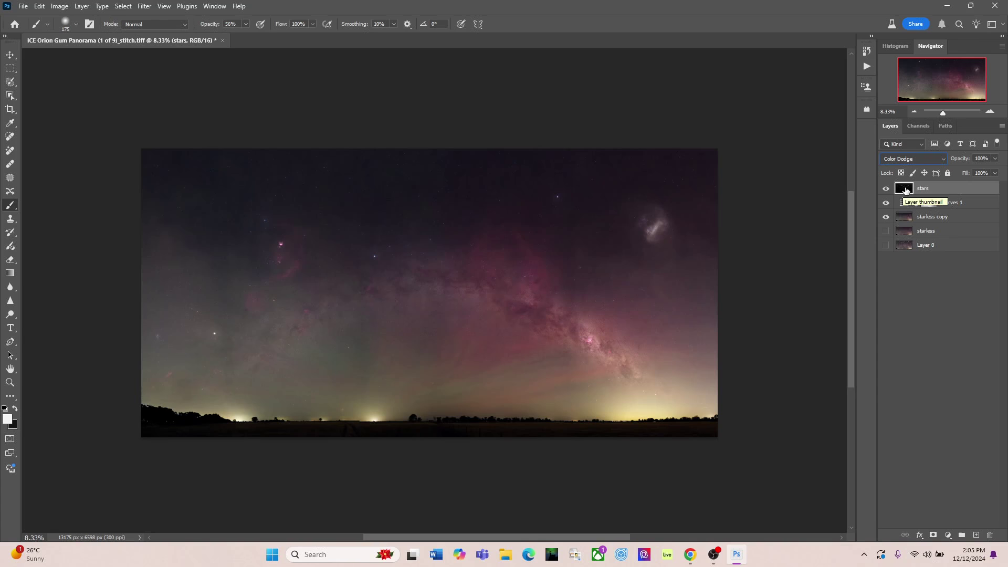
- Duplicate the stars layer as "stars copy" within the same document
left_click(83, 8)
left_click(105, 48)
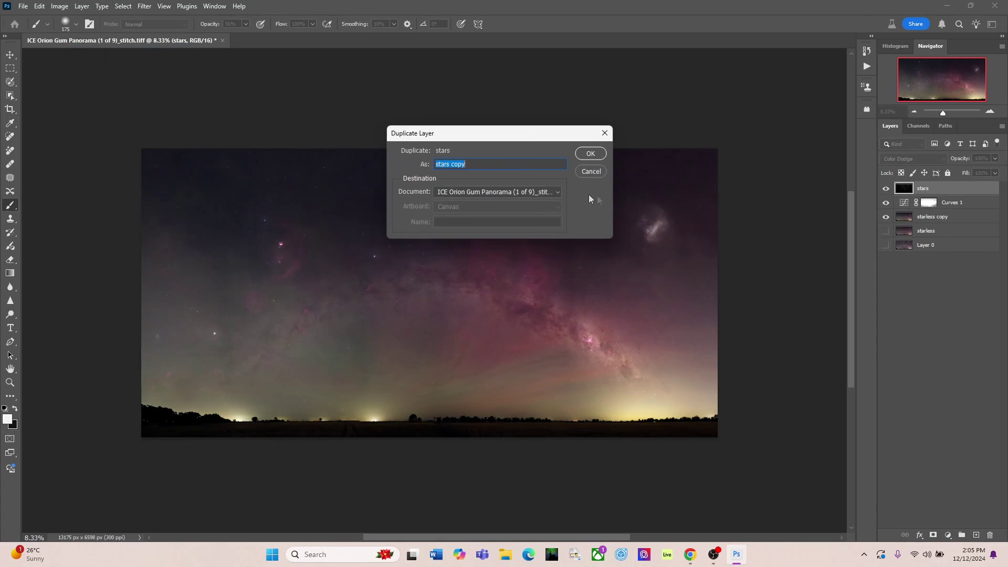
left_click(586, 155)
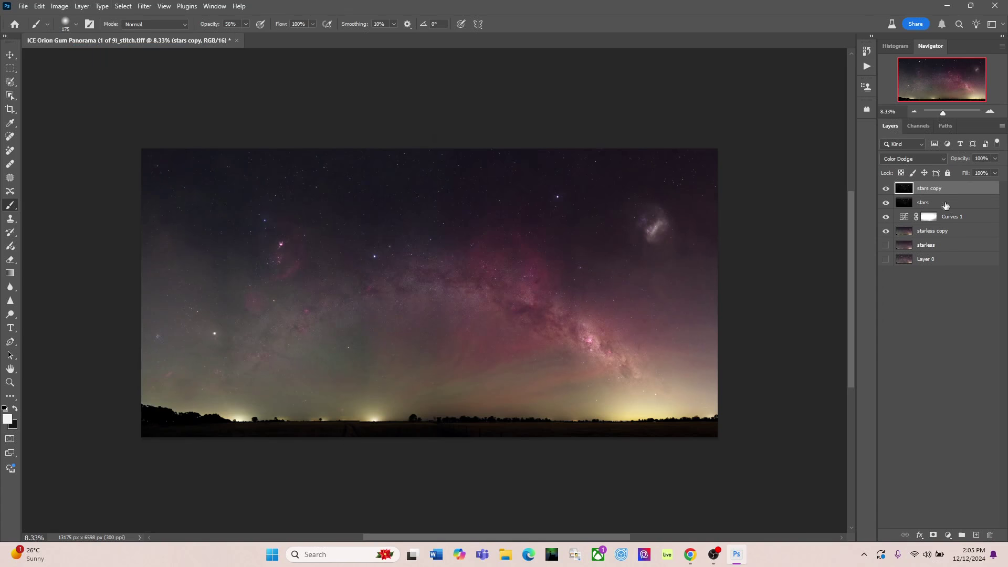
- Add a black layer mask to the stars copy layer and set up a white brush at 100% opacity
left_click(935, 535)
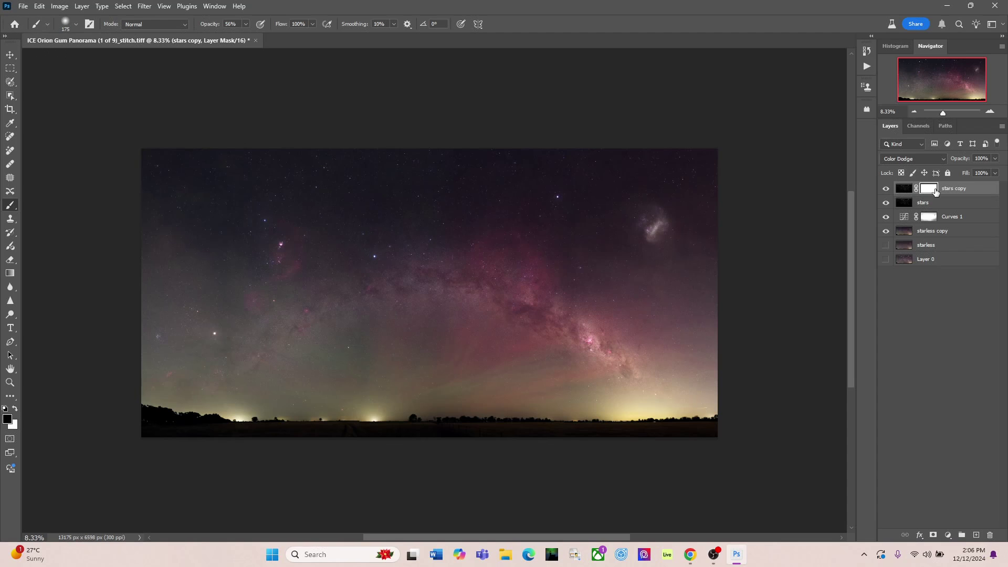
key("ctrl+i")
left_click(15, 411)
left_click(16, 411)
left_click(18, 411)
left_click(247, 24)
left_click_drag(246, 35, 292, 40)
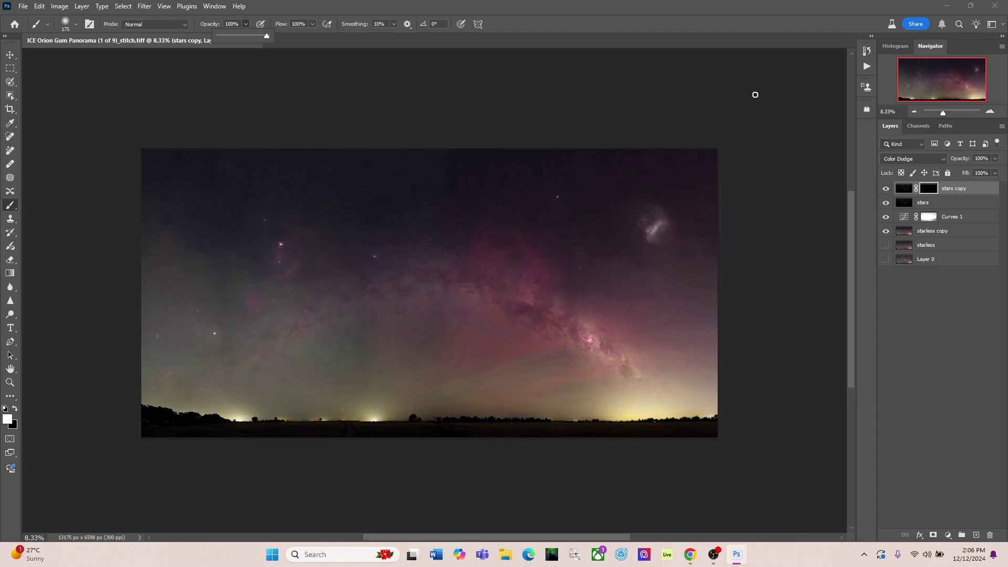
- Paint white on the stars copy mask with a 60 px brush over the brightest stars around and above the Orion nebula
left_click_drag(945, 112, 919, 76)
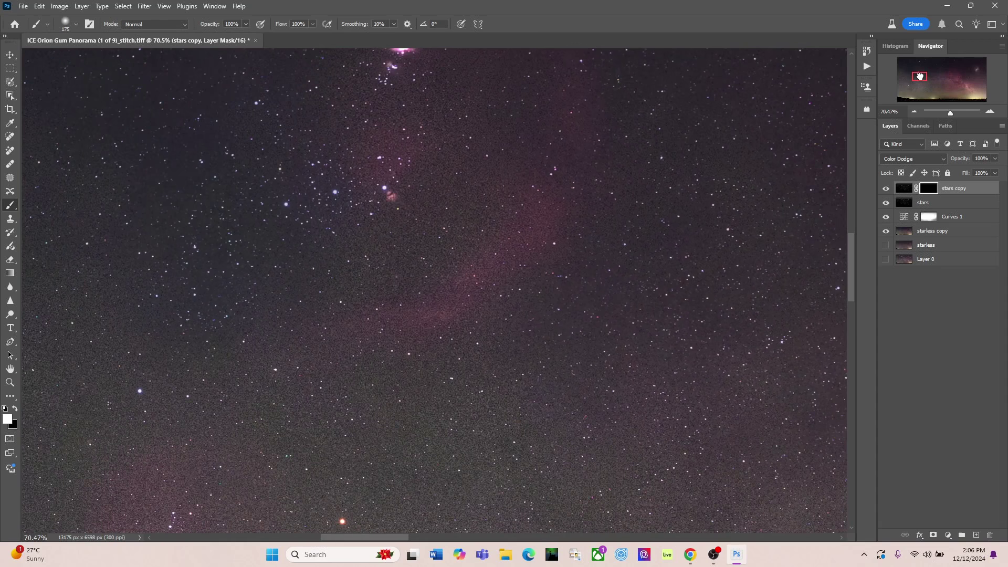
left_click(914, 112)
left_click(914, 112)
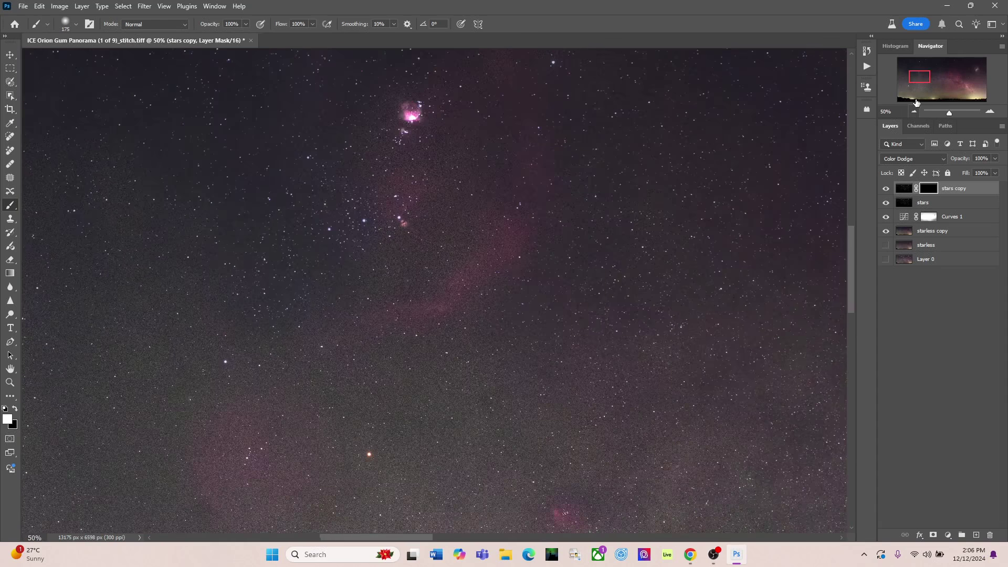
left_click_drag(920, 83, 909, 64)
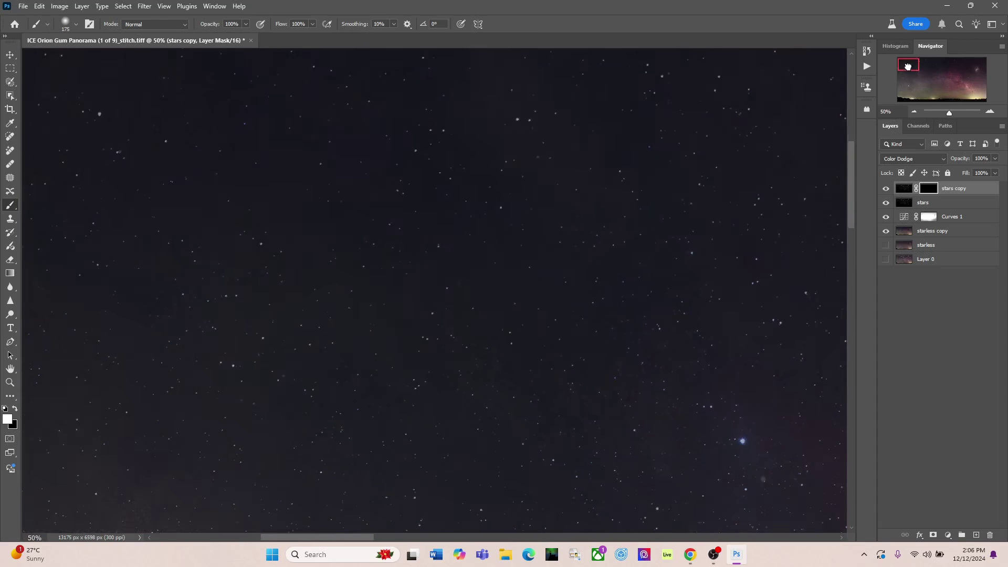
left_click(914, 112)
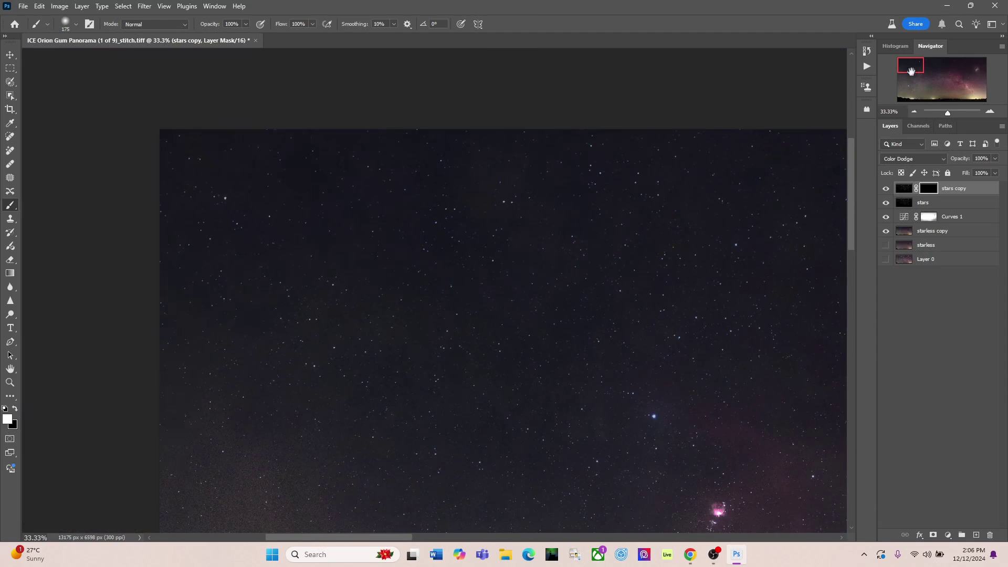
left_click_drag(912, 71, 917, 74)
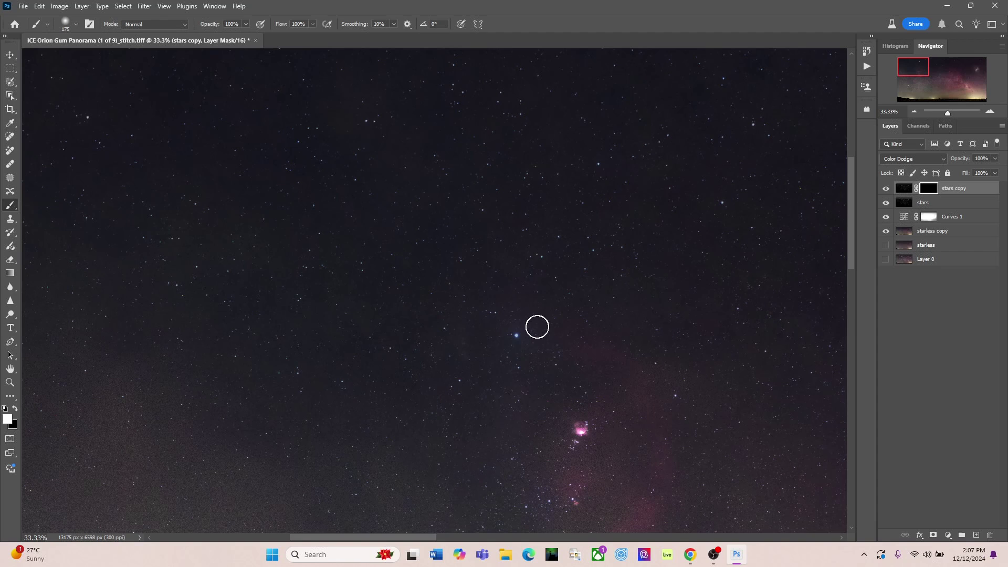
key("bracketleft")
key("bracketleft")
key("bracketleft")
key("bracketleft")
key("bracketleft")
key("bracketleft")
key("bracketleft")
left_click(517, 336)
left_click(571, 485)
left_click(676, 395)
left_click(723, 203)
left_click(754, 124)
left_click(463, 92)
left_click(453, 85)
left_click(86, 116)
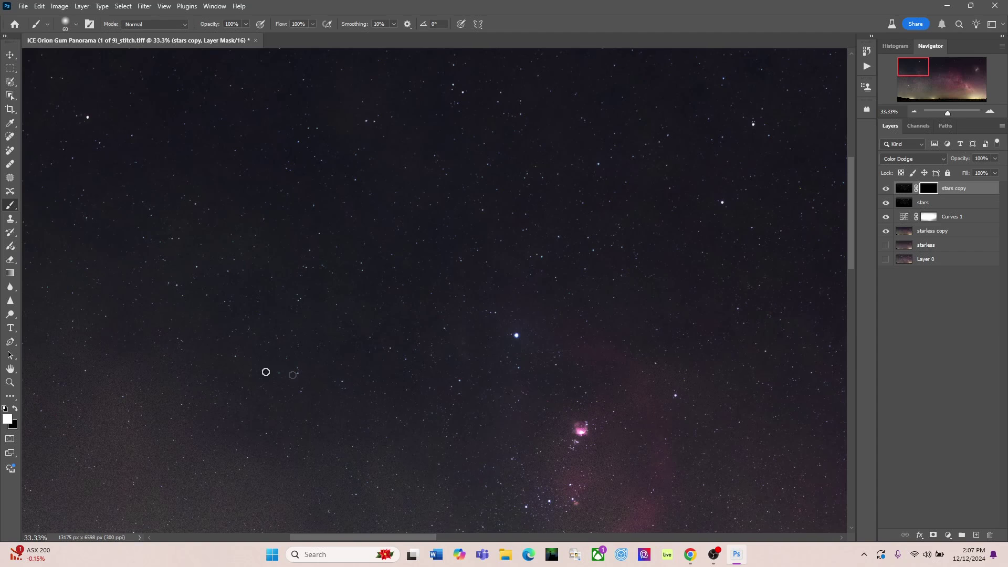
- Paint white on the stars copy mask over the two bright orange stars in the sky below the Orion nebula
scroll(509, 403, "down", 8)
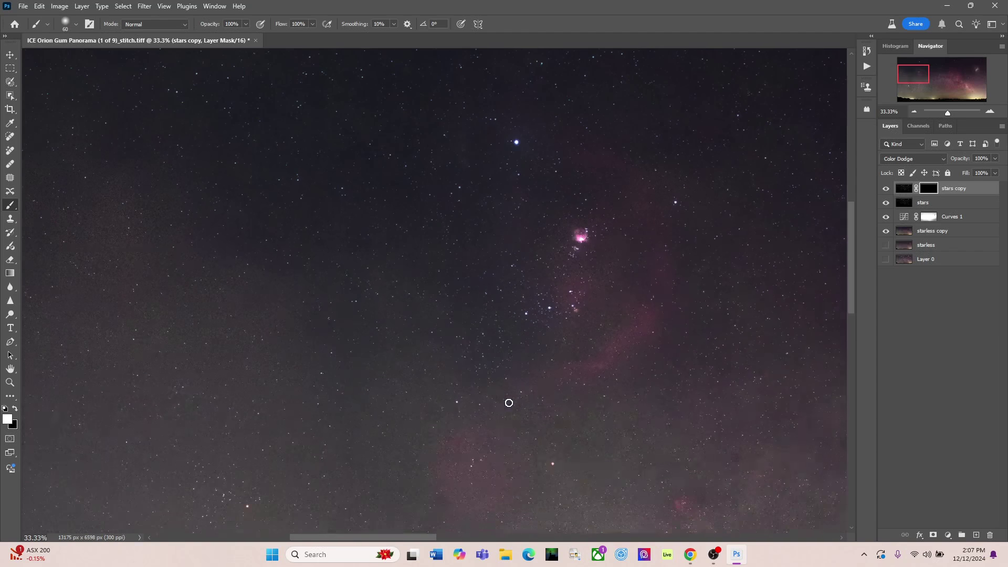
left_click(553, 429)
left_click(248, 474)
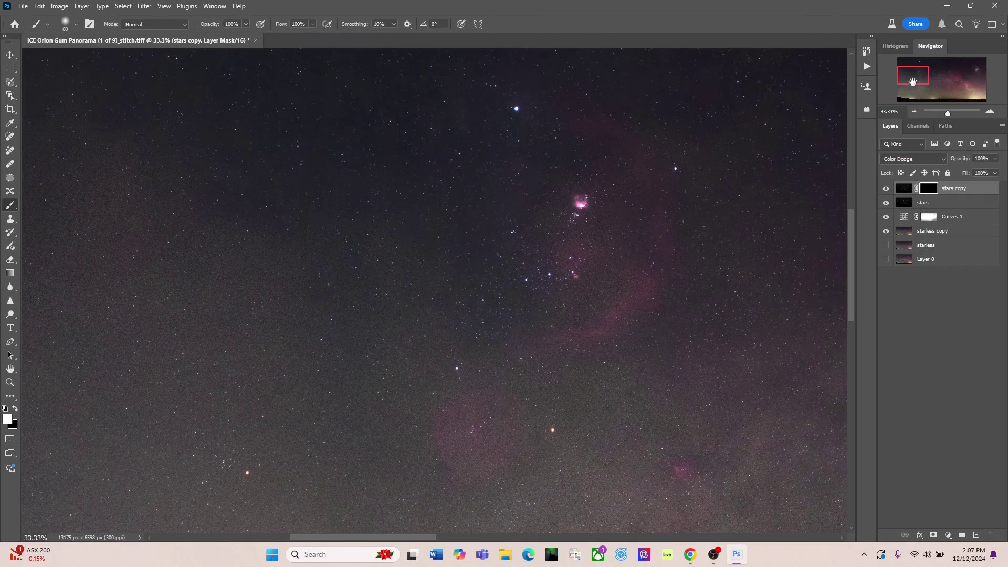
left_click_drag(912, 81, 913, 90)
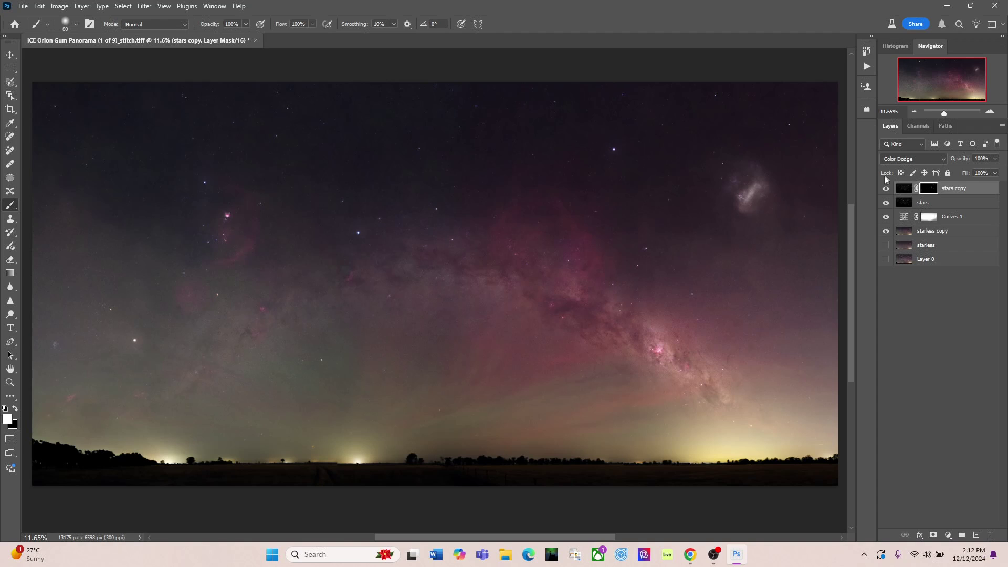
- Duplicate the masked stars copy layer as "stars copy 2" and compare the panorama with all star layers hidden and shown
left_click(905, 189)
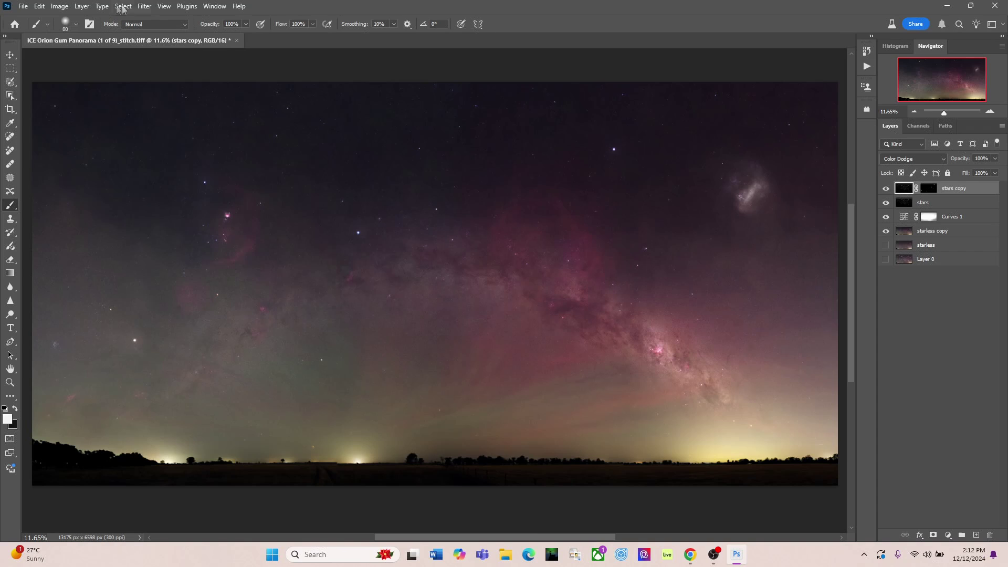
left_click(82, 7)
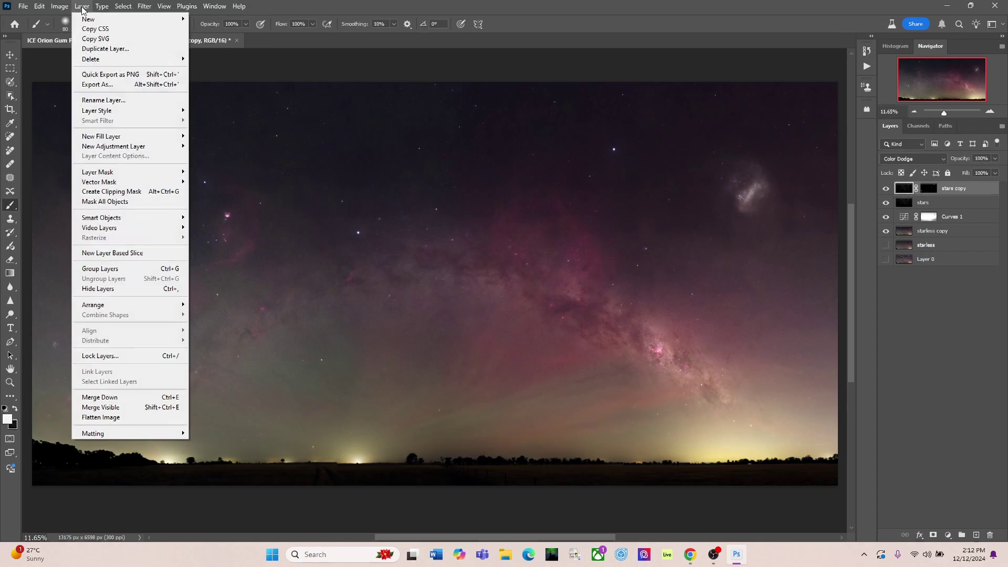
left_click(103, 48)
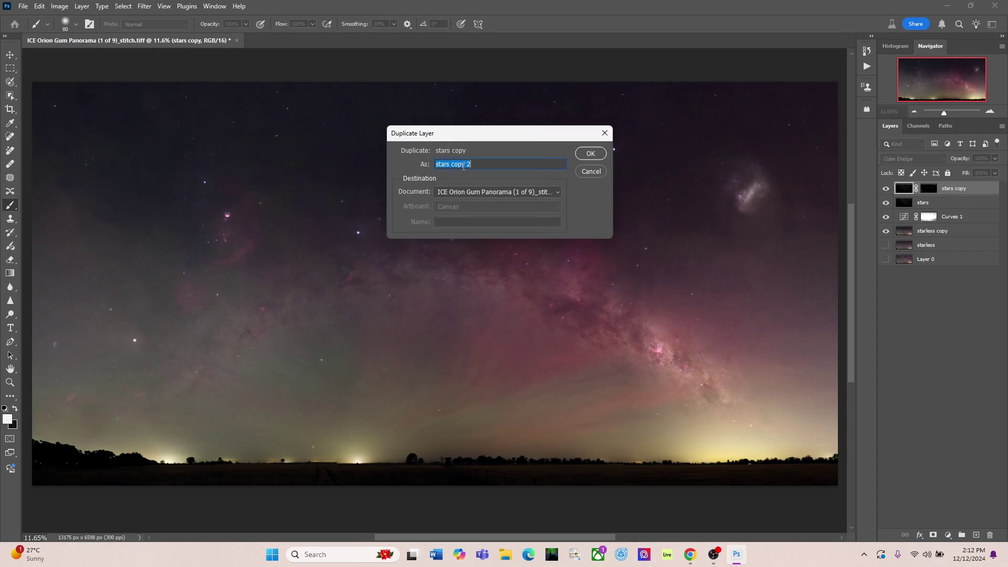
left_click(591, 153)
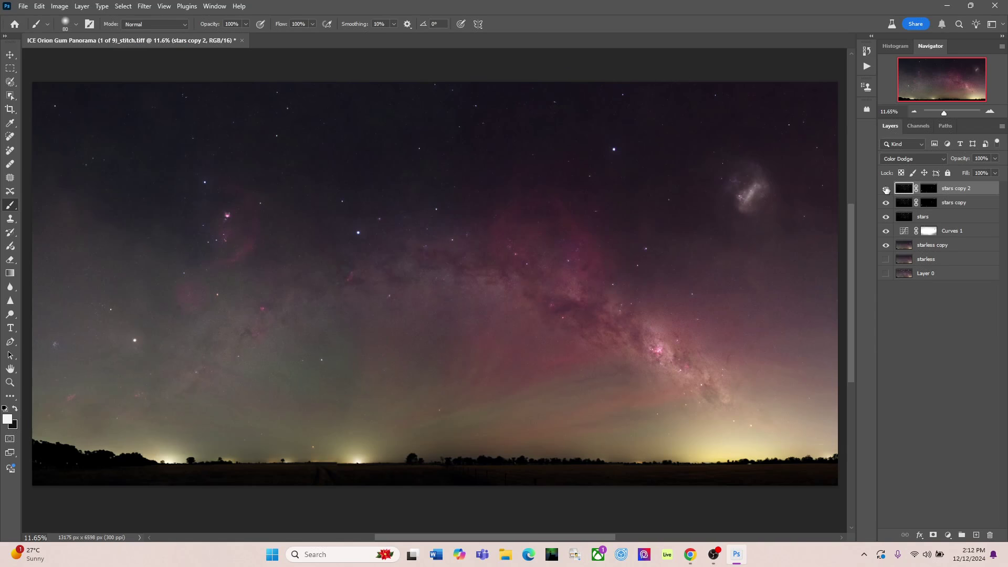
left_click_drag(887, 189, 886, 218)
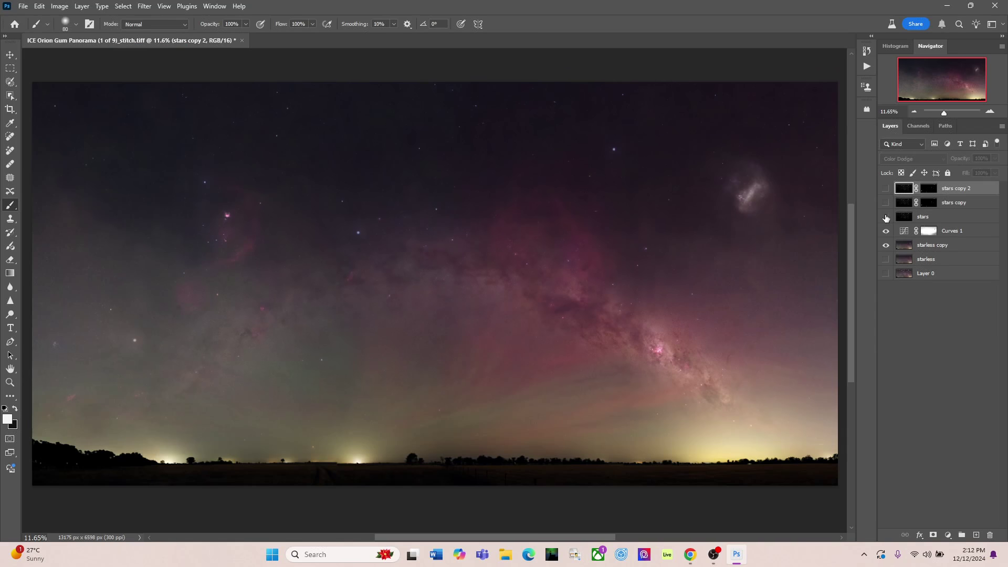
left_click(886, 217)
left_click_drag(887, 207, 886, 191)
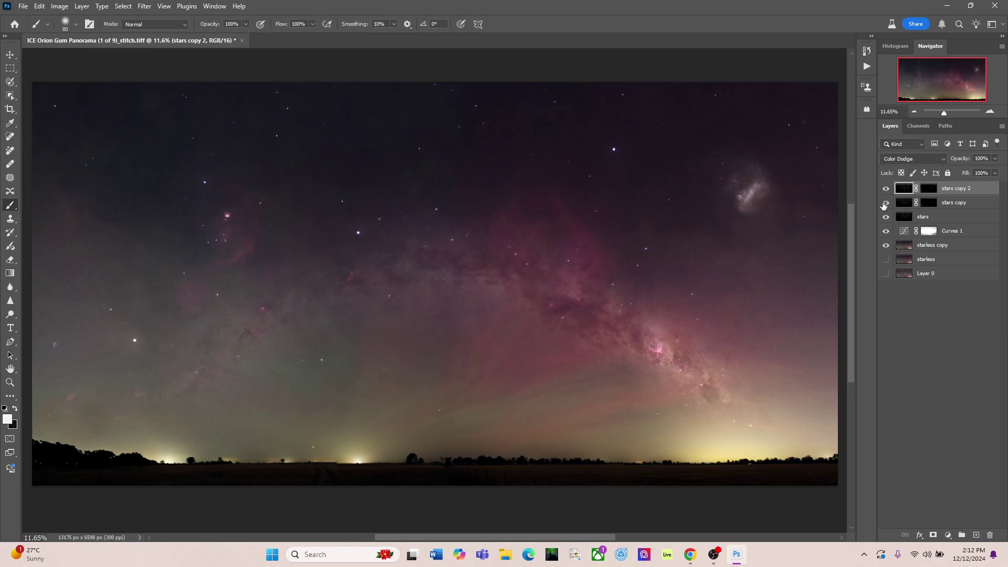
- Hide the three star layers and merge the visible Curves adjustment into the starless copy layer
left_click_drag(886, 191, 887, 220)
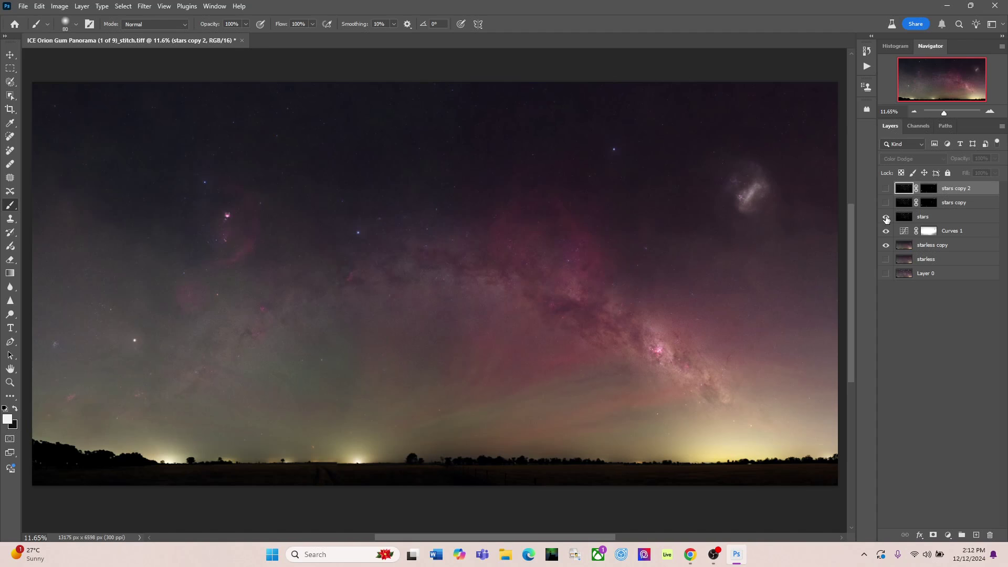
left_click(906, 250)
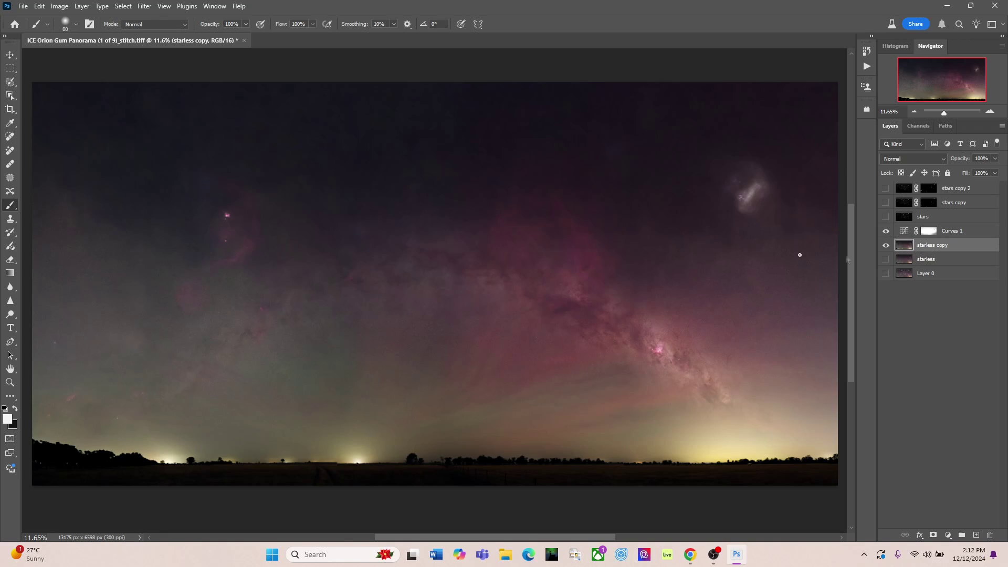
left_click(82, 6)
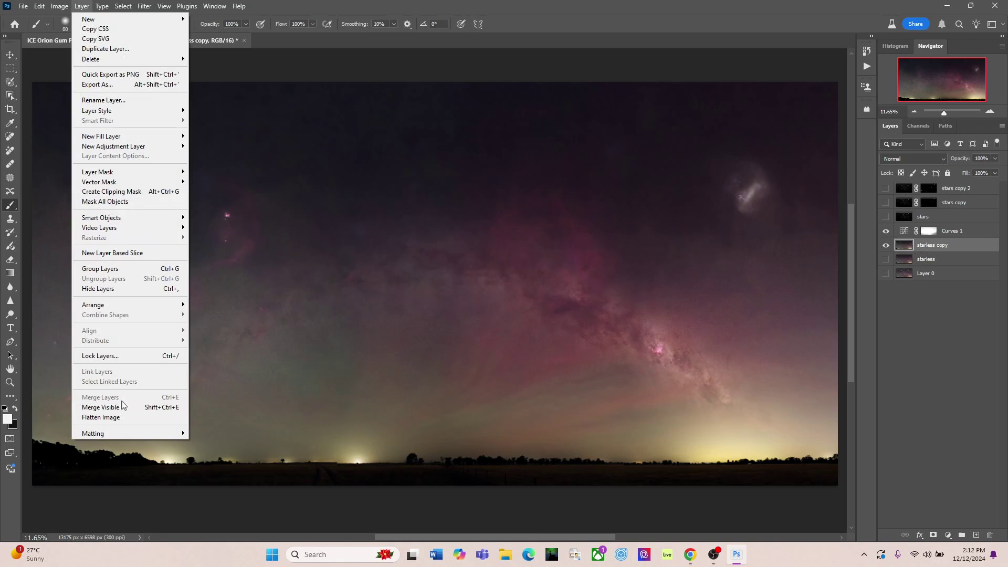
left_click(122, 407)
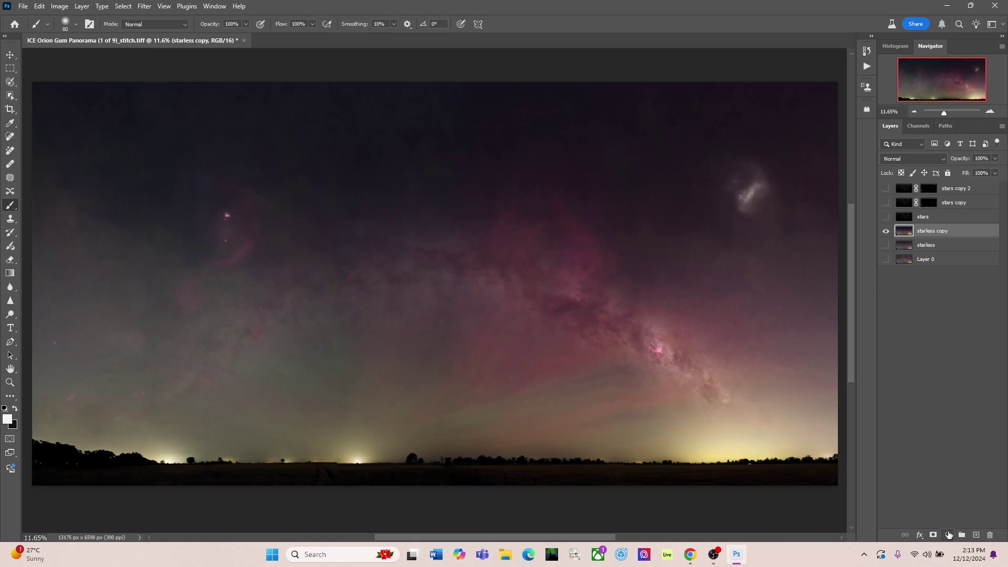
- Add a Curves adjustment above the starless copy and form a contrast curve with its upper point at input 132, output 133
left_click(950, 536)
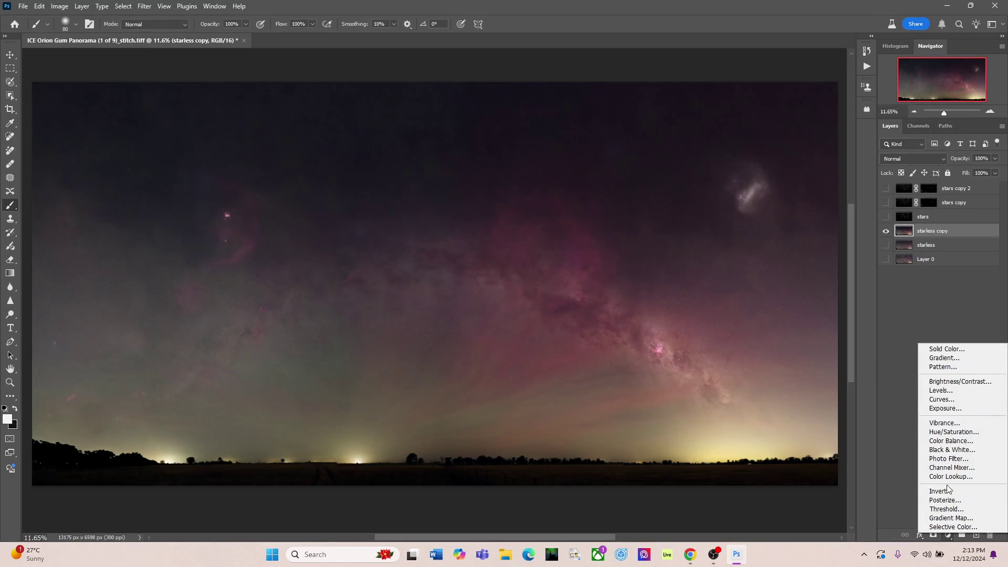
left_click(953, 400)
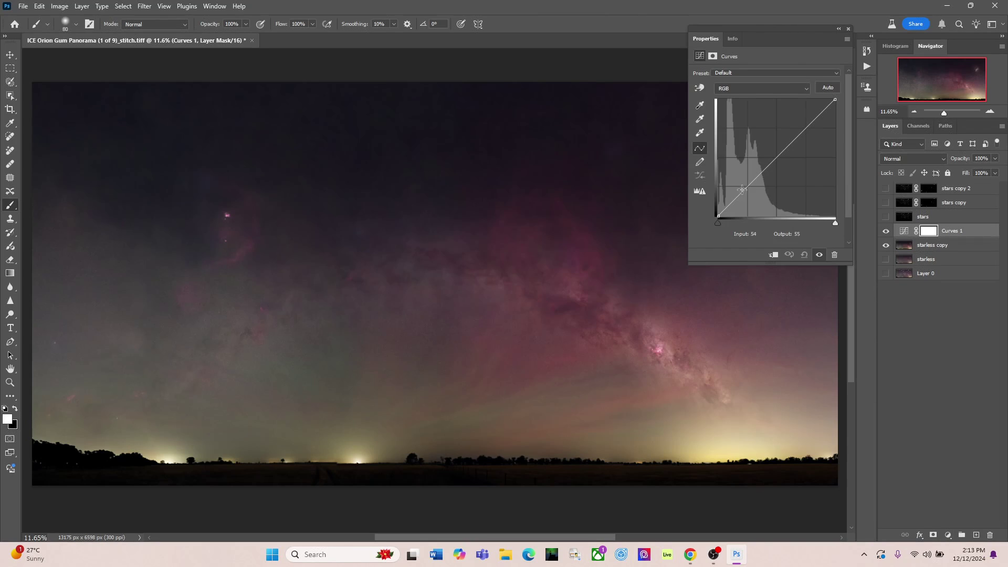
left_click(739, 193)
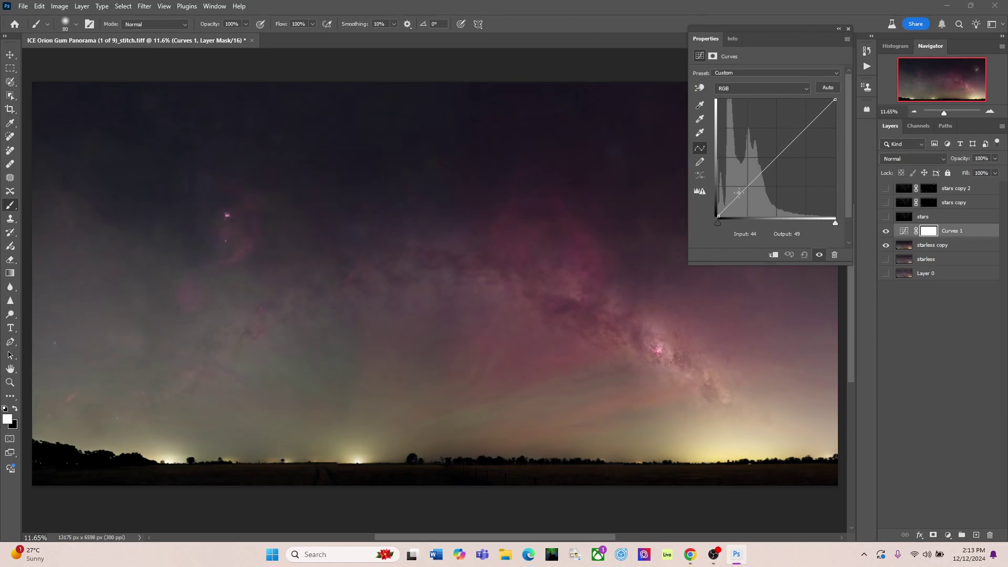
left_click_drag(739, 193, 774, 152)
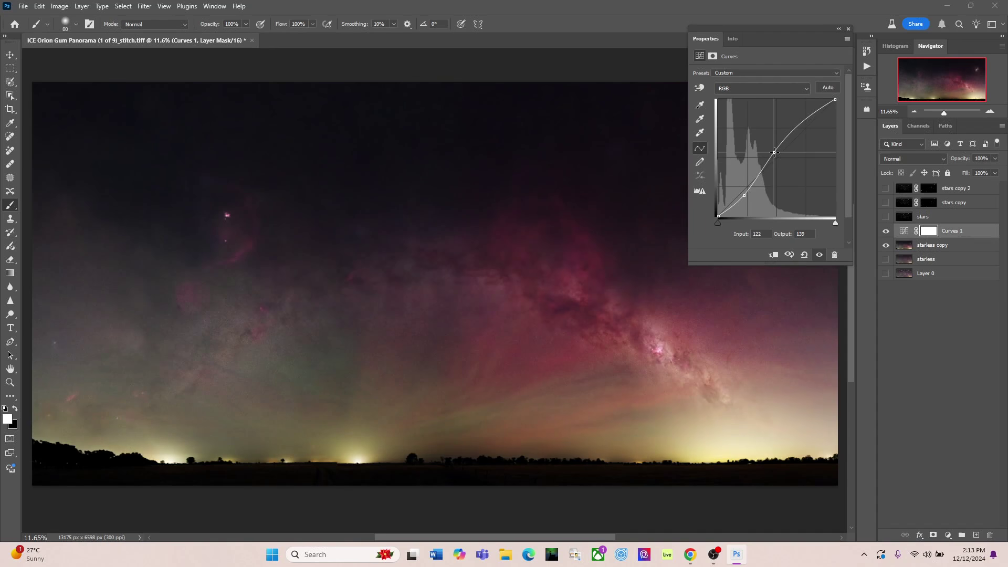
left_click_drag(775, 153, 779, 155)
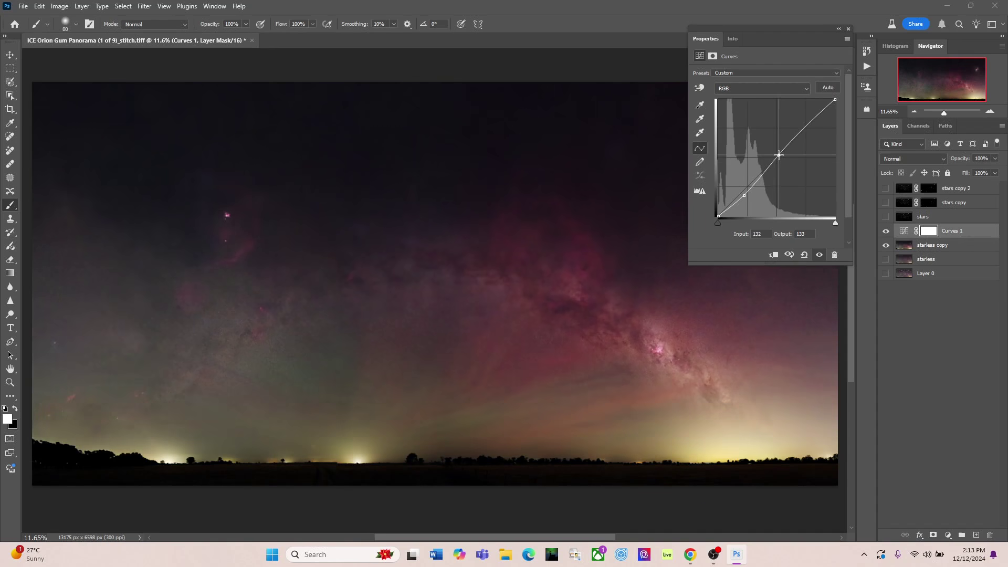
- Raise the lower curve point at input 56 slightly and compare the panorama with the Curves adjustment hidden and shown
left_click(744, 195)
key("Up")
key("Up")
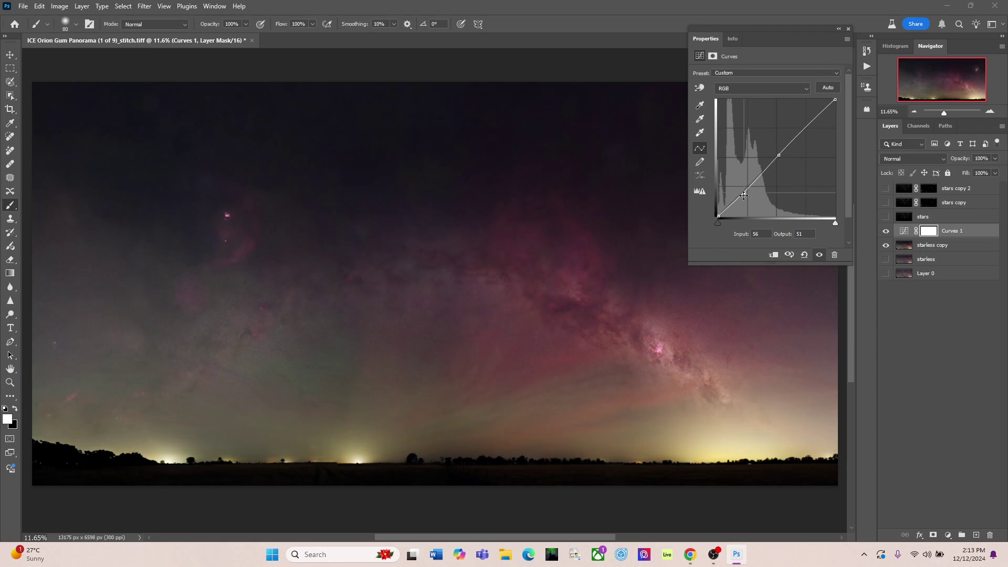
key("Up")
left_click(849, 28)
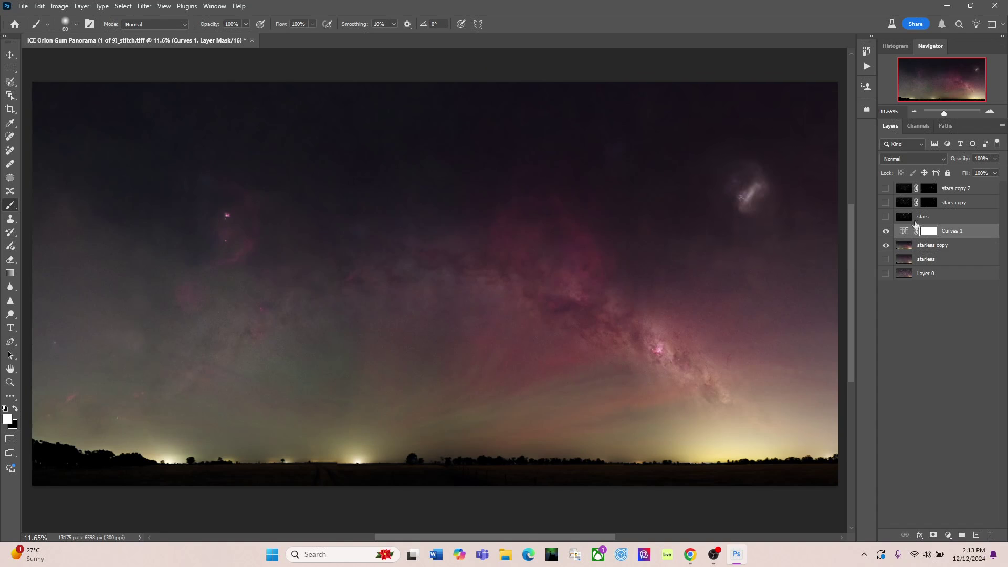
left_click(887, 231)
left_click(887, 231)
- Add a second Curves adjustment with a shadow-range point directly above the starless copy and merge the visible layers
left_click(904, 246)
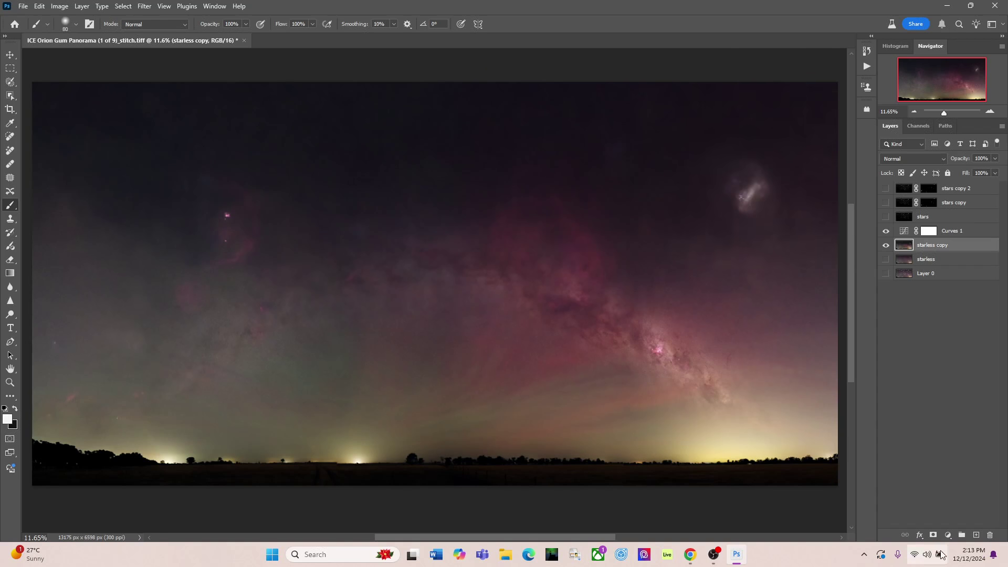
left_click(948, 535)
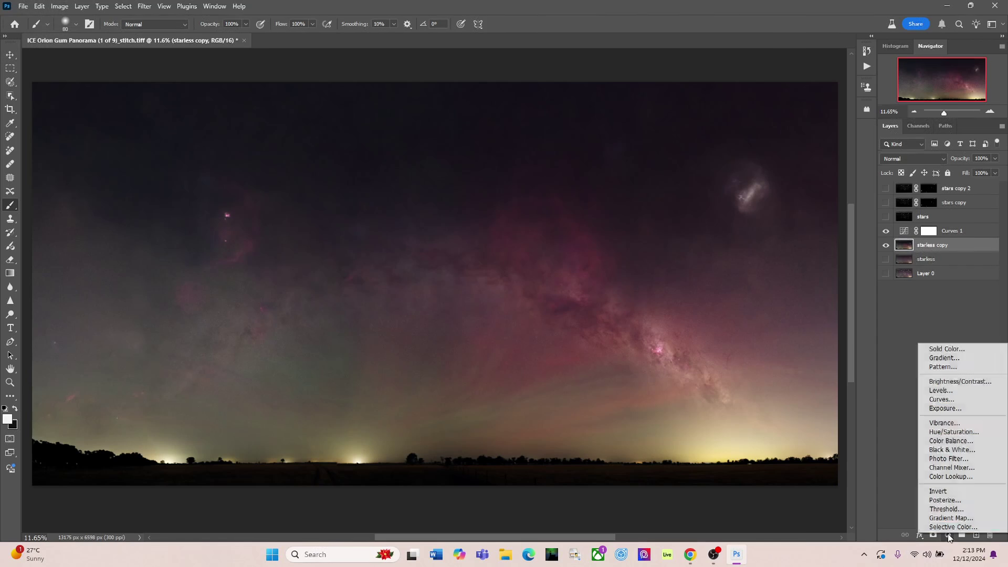
left_click(953, 404)
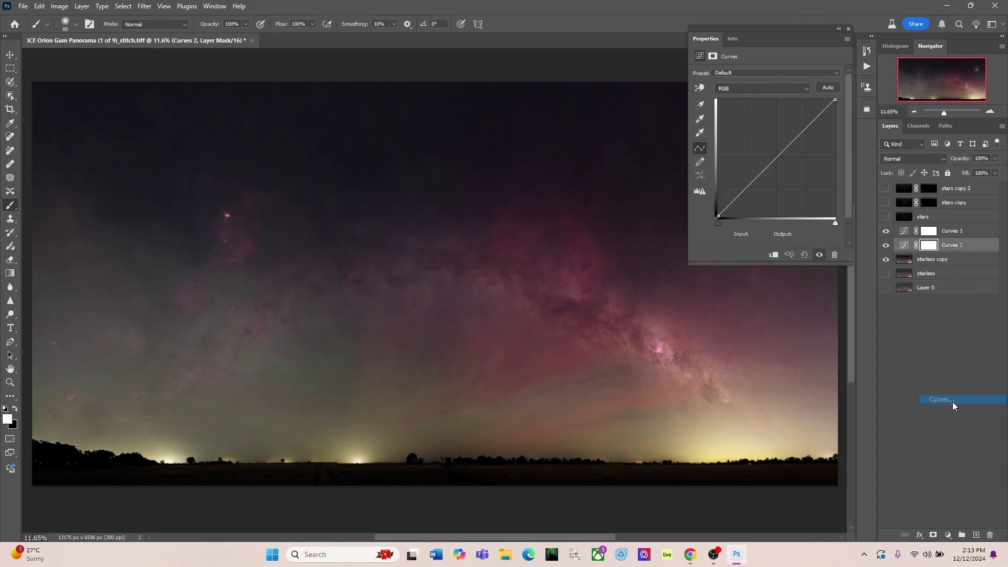
left_click(738, 195)
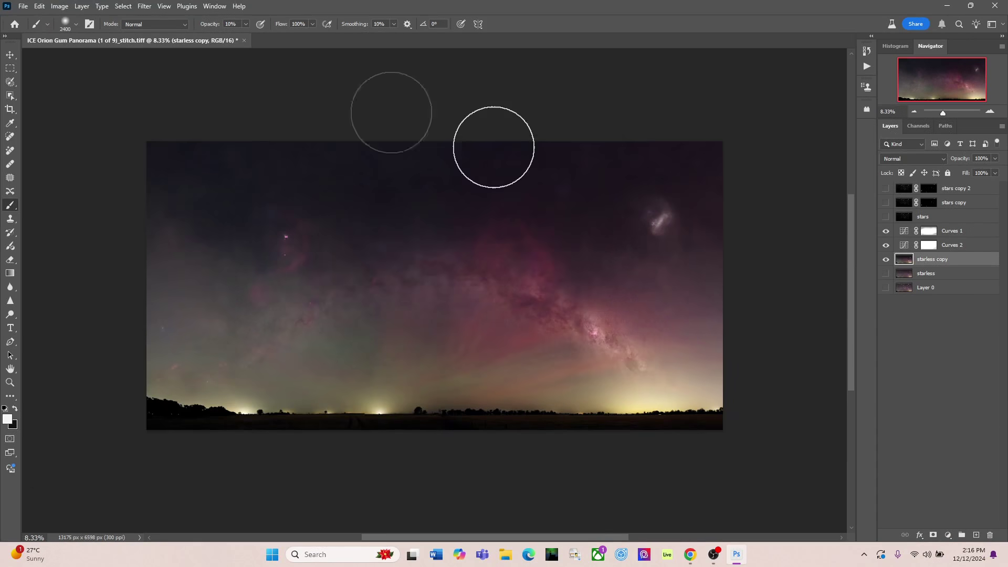
left_click(82, 5)
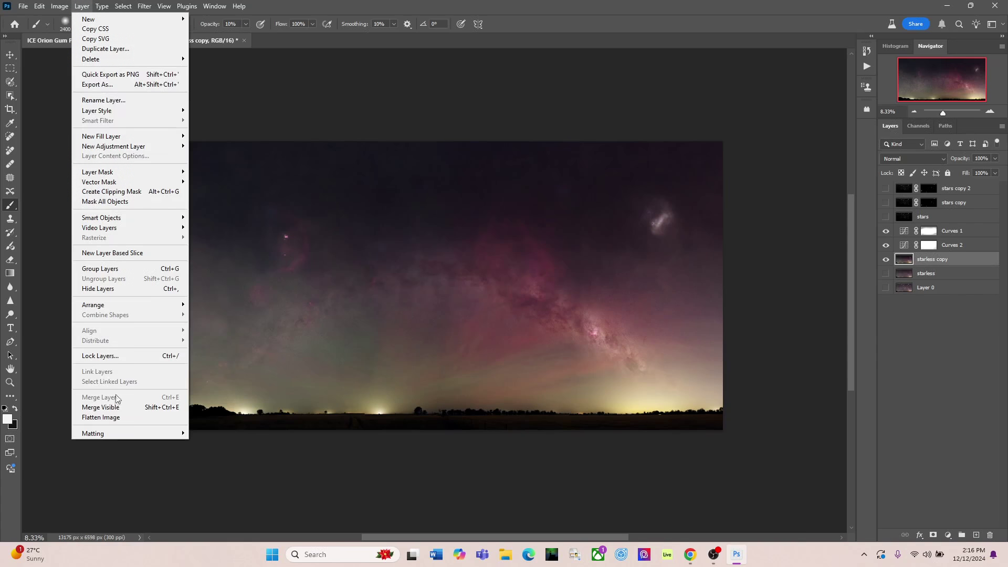
left_click(100, 408)
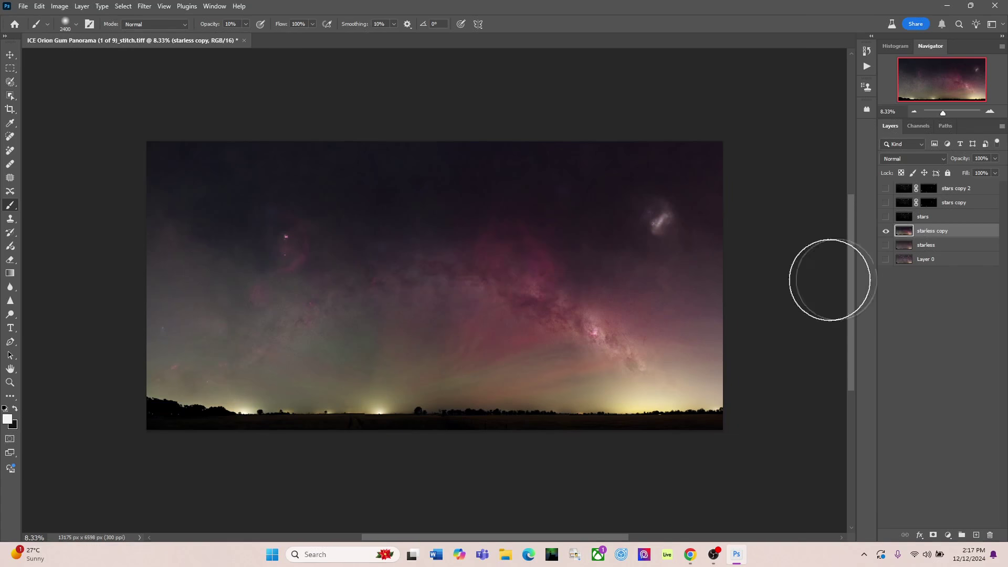
- Examine the noise in the sky of the merged starless copy up close, between the Milky Way arch and the horizon
left_click_drag(943, 115, 932, 90)
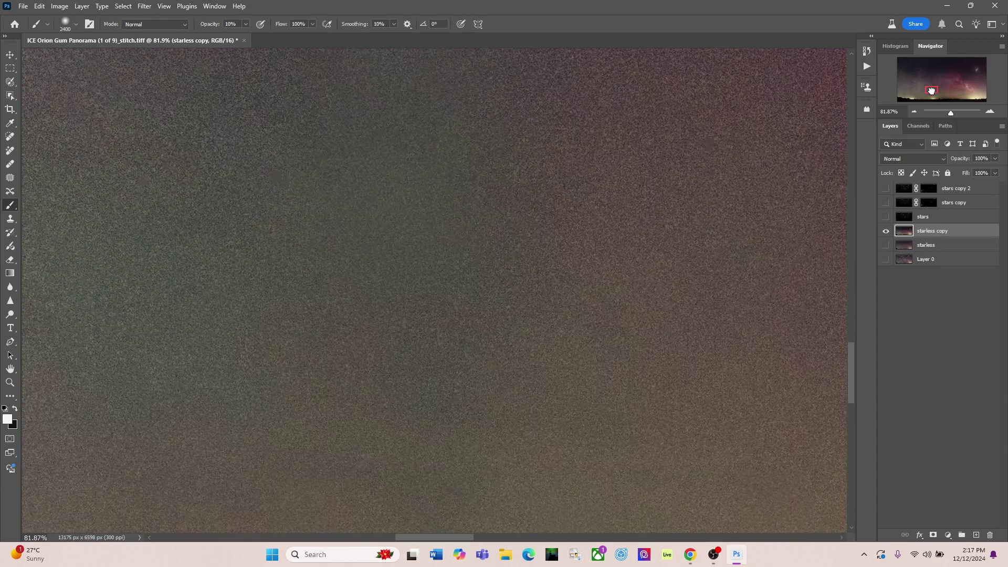
left_click(915, 112)
left_click(916, 112)
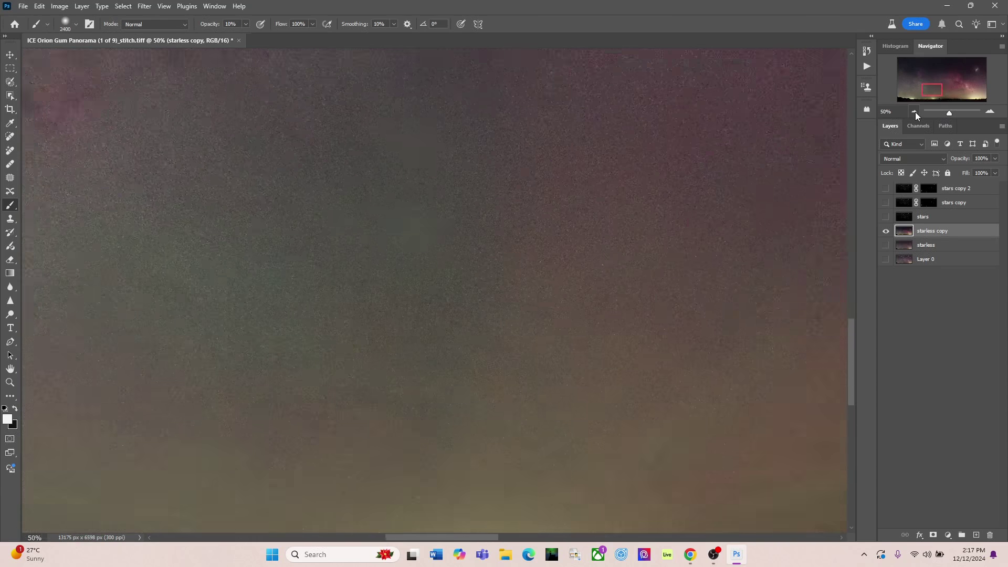
left_click(916, 112)
left_click(916, 111)
left_click(915, 112)
left_click(915, 112)
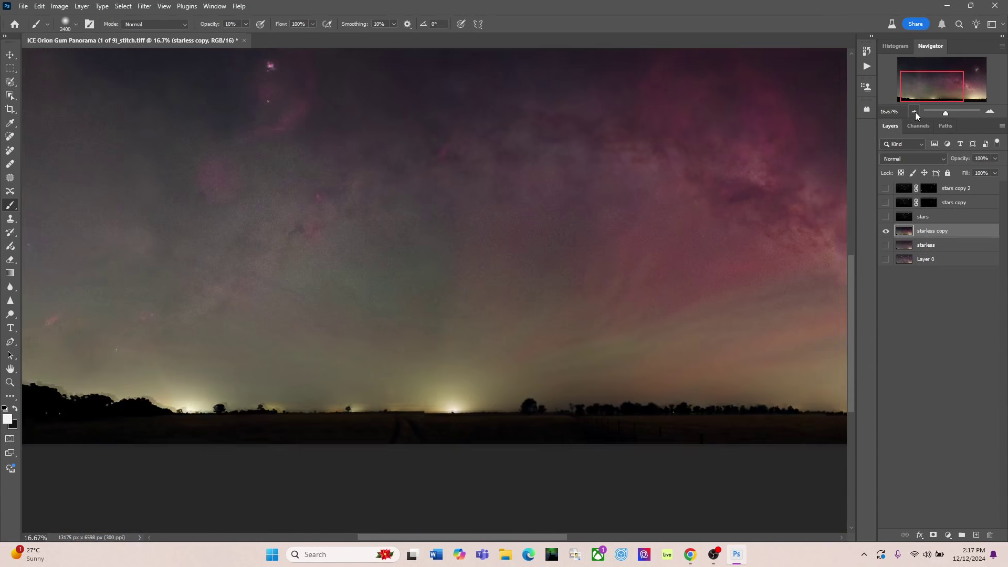
left_click(950, 87)
left_click_drag(950, 87, 952, 86)
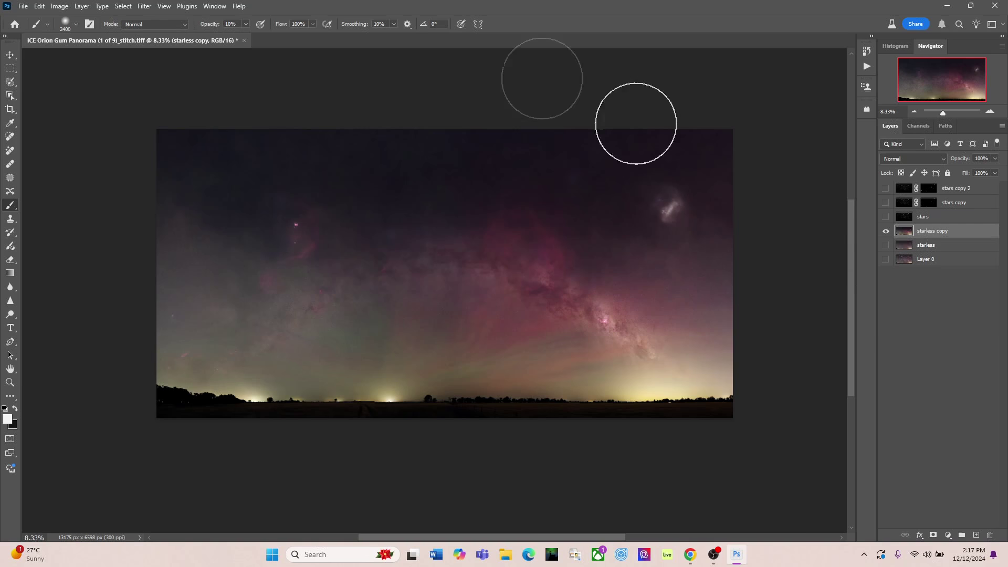
- Denoise the starless copy in Topaz DeNoise AI with the Severe Noise model, Remove Noise 24, Enhance Sharpness 51 and Recover Original Detail 2
left_click(144, 7)
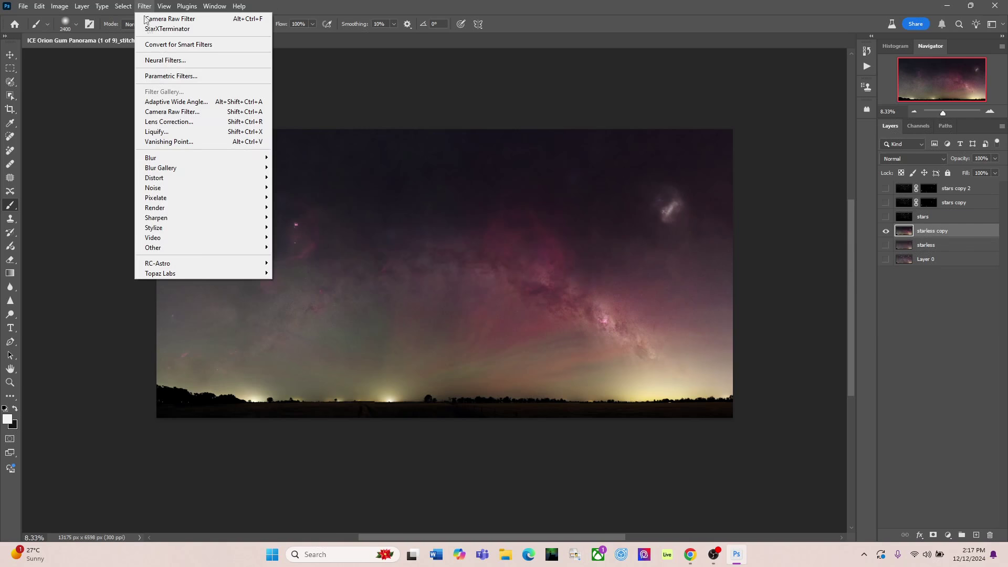
mouse_move(220, 273)
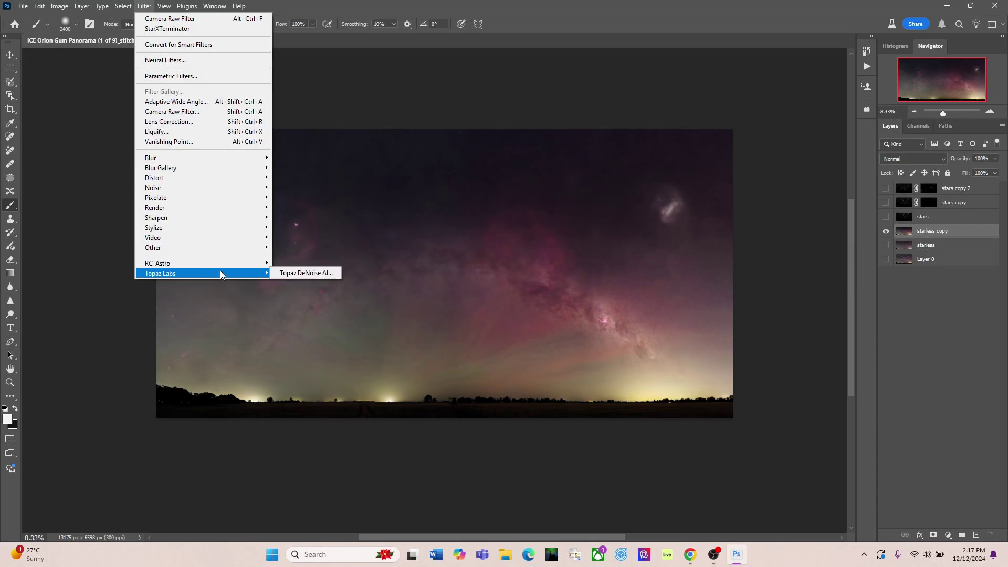
left_click(298, 274)
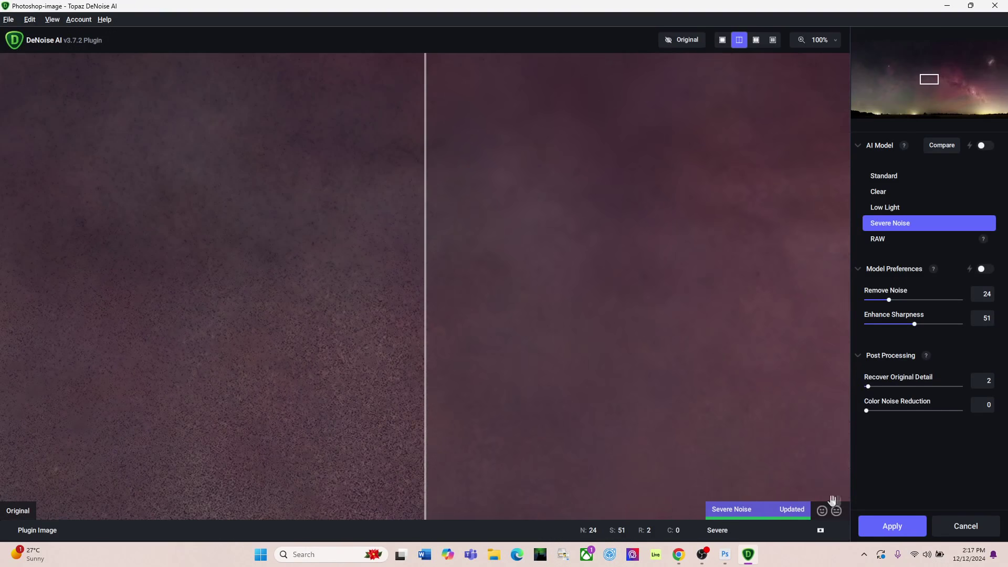
left_click(893, 528)
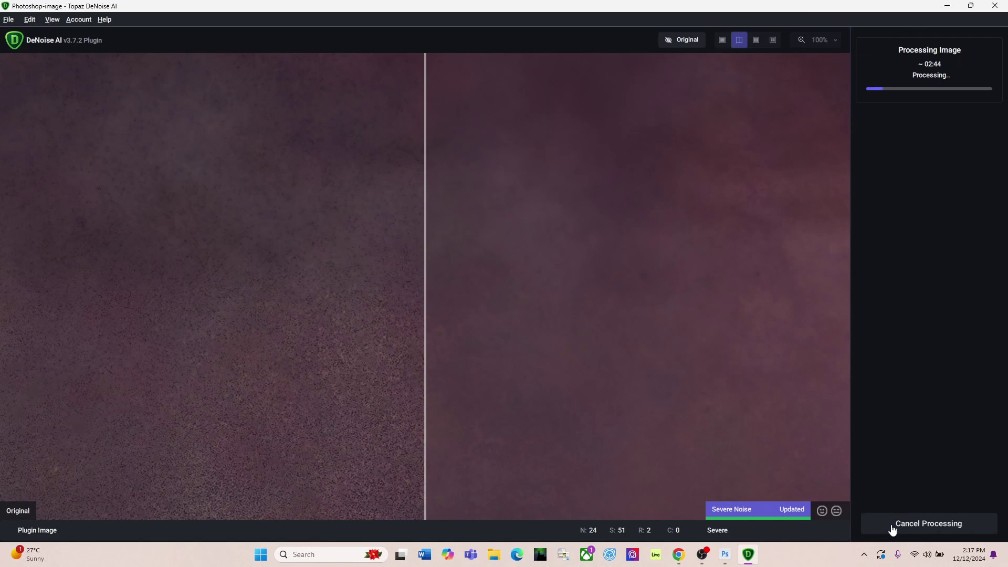
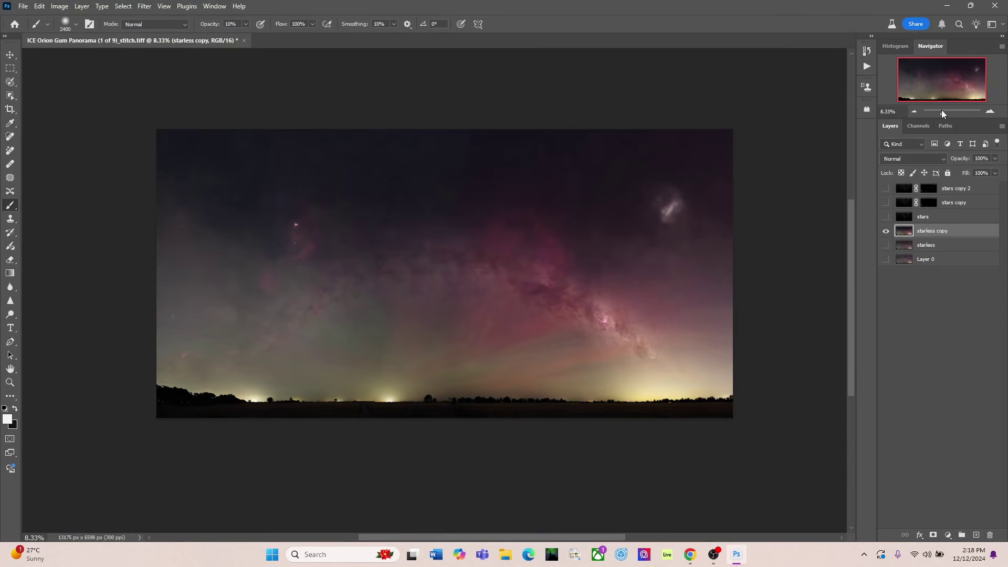
- Check the denoised sky up close and turn the visibility of the three star layers back on
mouse_move(943, 112)
left_mouse_down()
mouse_move(957, 80)
mouse_move(958, 96)
mouse_move(911, 77)
mouse_move(904, 88)
mouse_move(946, 93)
left_mouse_up()
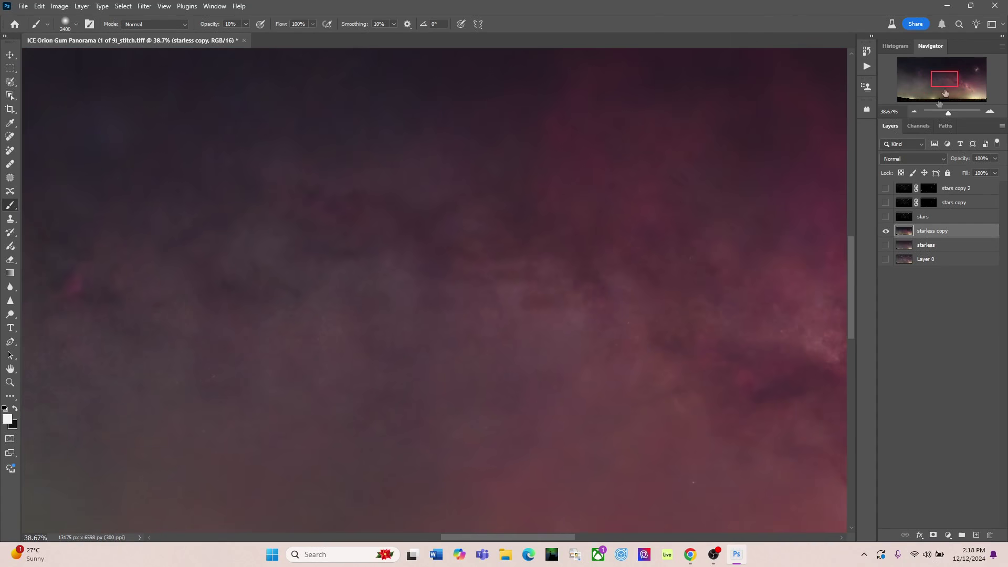
left_click(915, 112)
left_click(916, 111)
left_click(915, 111)
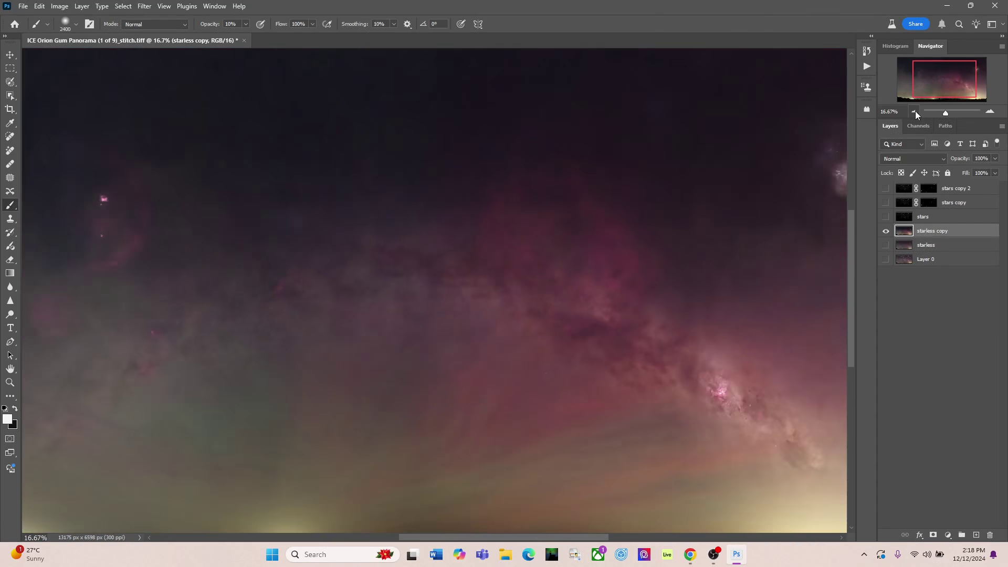
left_click(916, 111)
left_click(915, 112)
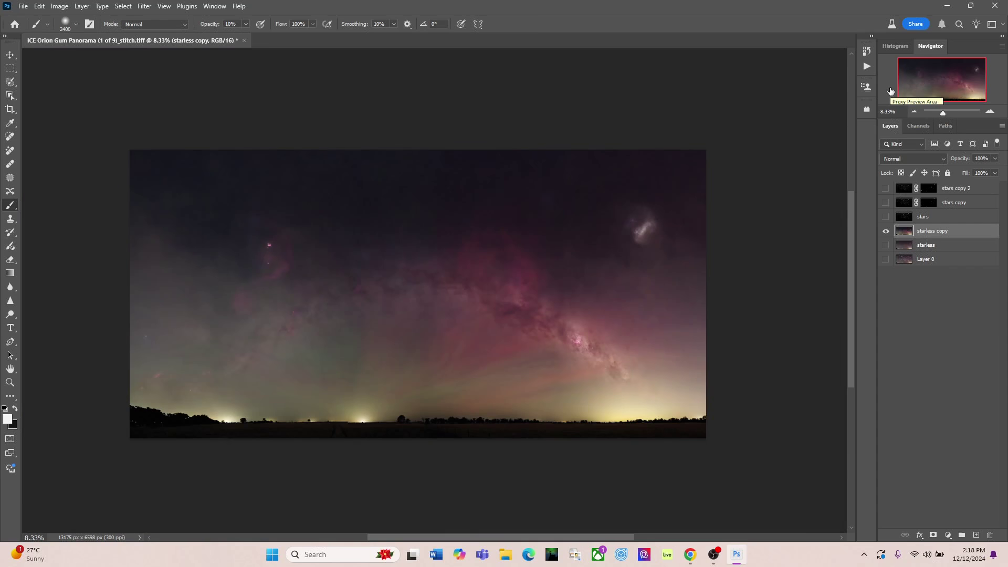
left_click(887, 188)
left_click(887, 203)
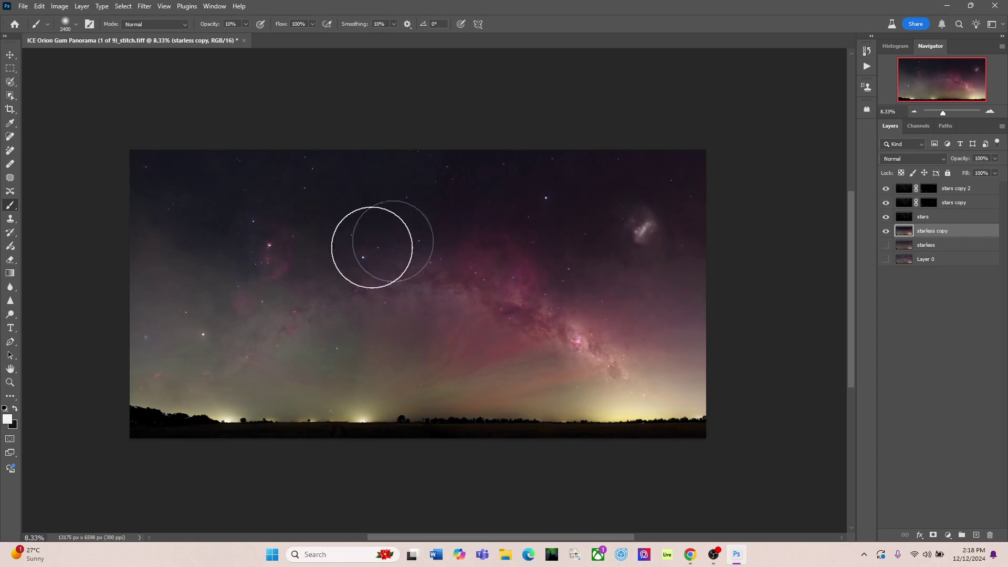
- Stamp all visible layers into a new merged layer above stars copy 2 and hide every other layer
left_click(904, 191)
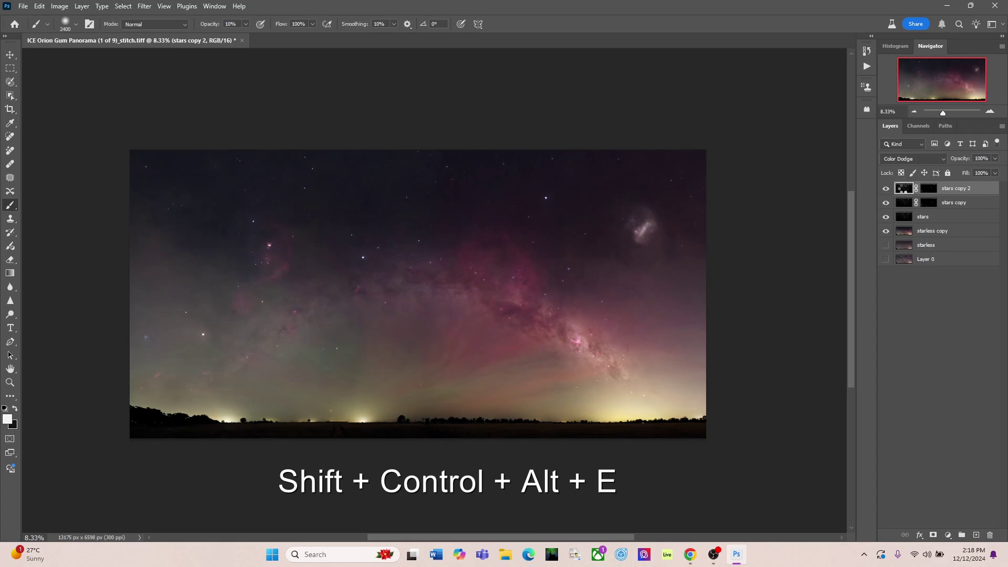
key("ctrl+shift+alt+e")
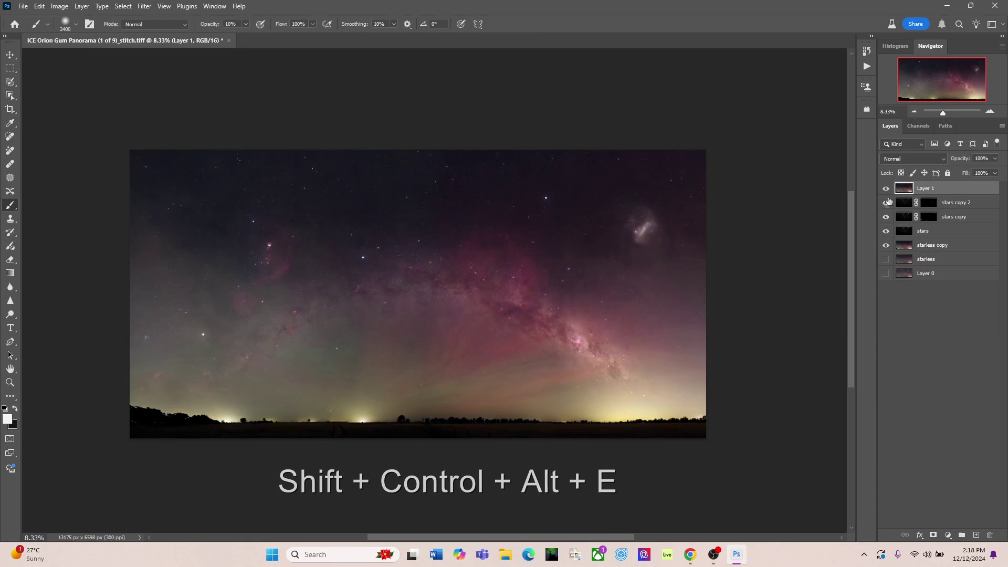
left_click(887, 189, "alt")
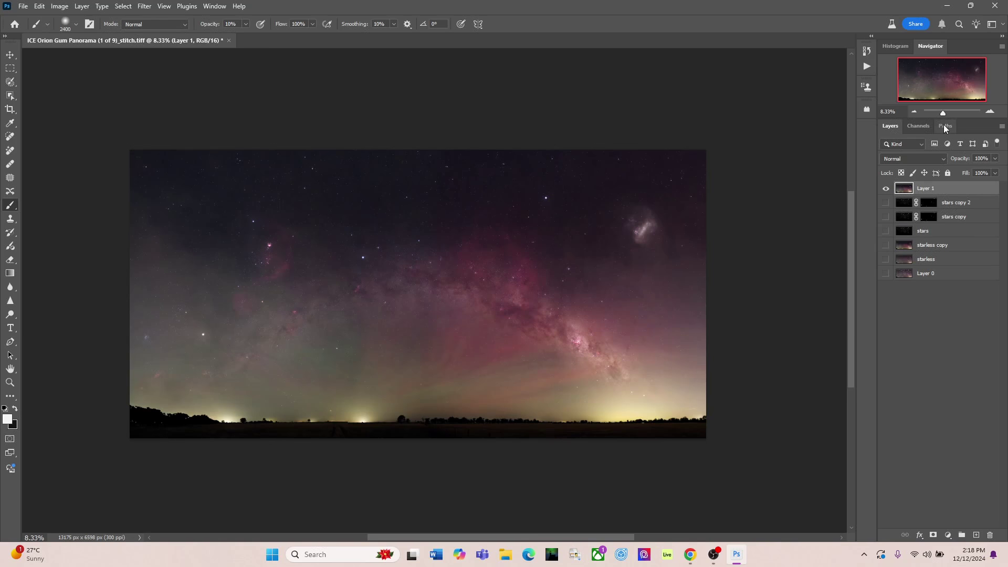
- Examine the stars of the stamped layer up close in the Milky Way arch and around the Orion nebula
left_click_drag(944, 111, 952, 115)
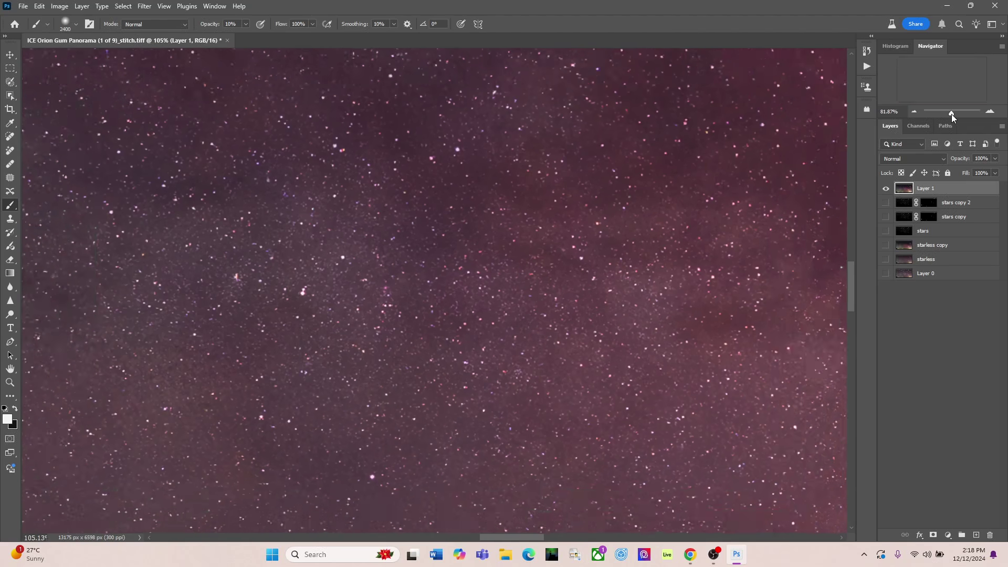
left_click_drag(948, 80, 923, 75)
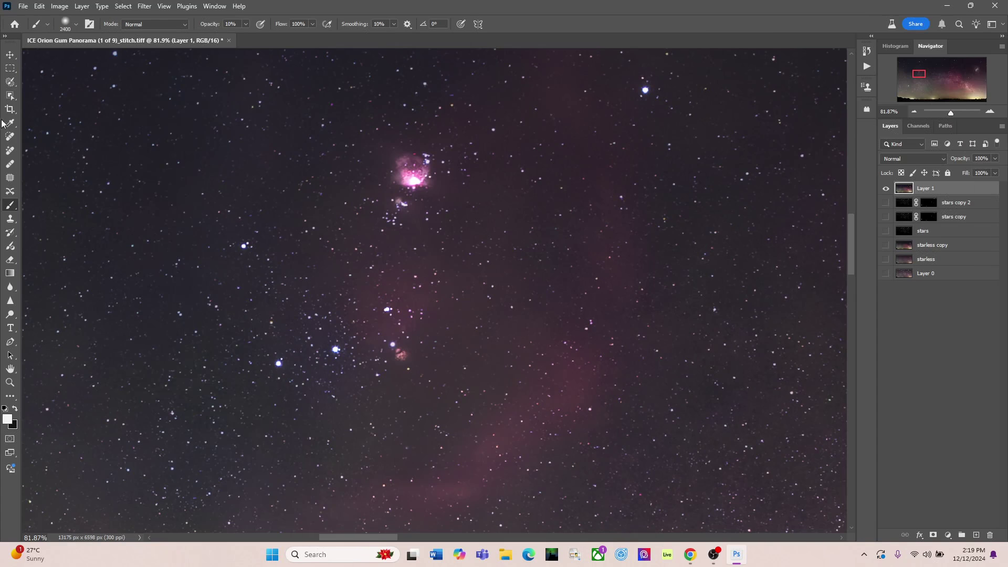
key("v")
key("ctrl+minus")
key("ctrl+minus")
key("ctrl+minus")
key("ctrl+minus")
key("ctrl+minus")
key("ctrl+minus")
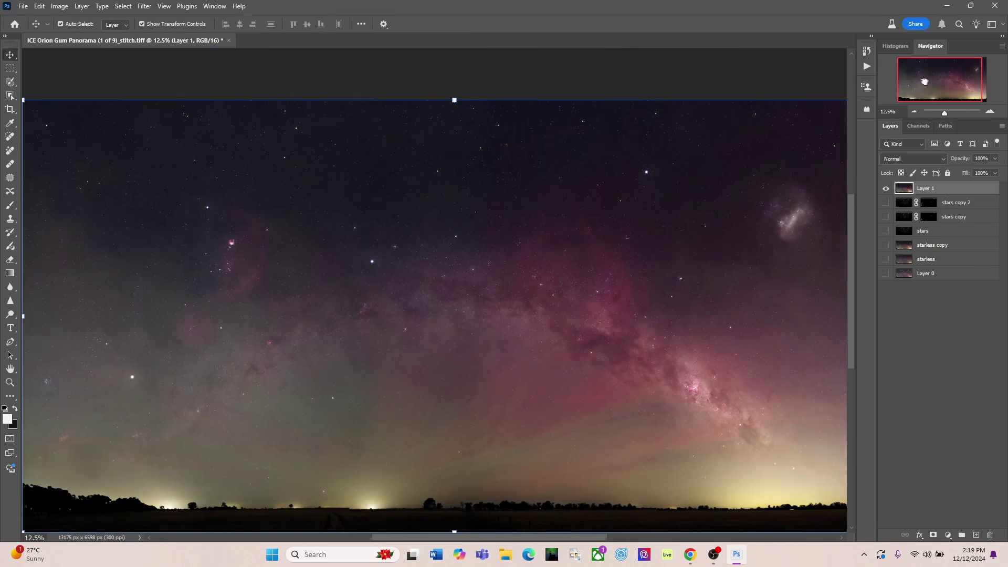
- Switch to the Brush tool and reduce the brush size to 1000 px
left_click(11, 204)
key("bracketleft")
key("bracketleft")
key("bracketleft")
key("bracketleft")
key("bracketleft")
key("bracketleft")
key("bracketleft")
key("bracketleft")
key("bracketleft")
key("bracketleft")
key("bracketleft")
key("bracketleft")
key("bracketleft")
key("bracketleft")
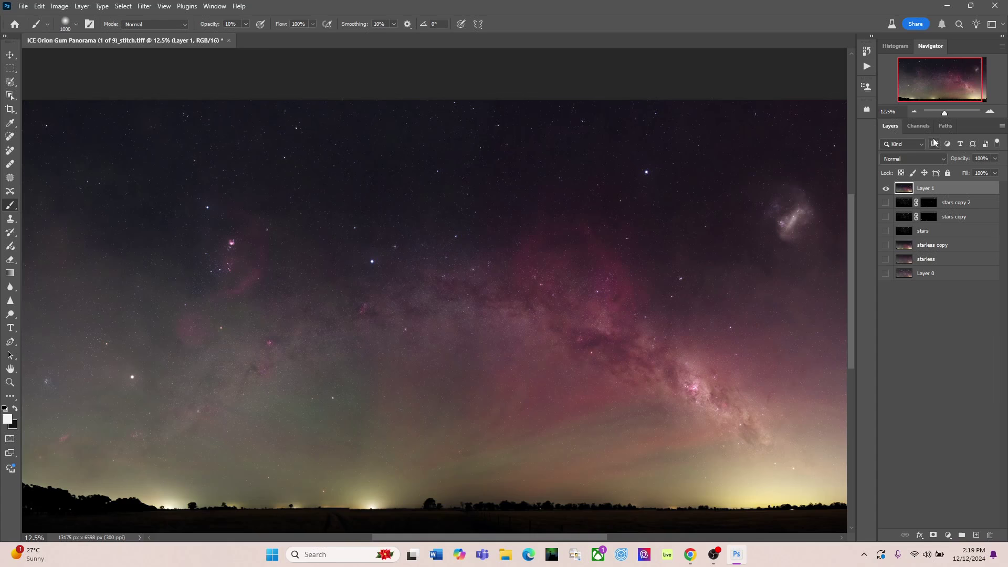
left_click_drag(965, 87, 969, 87)
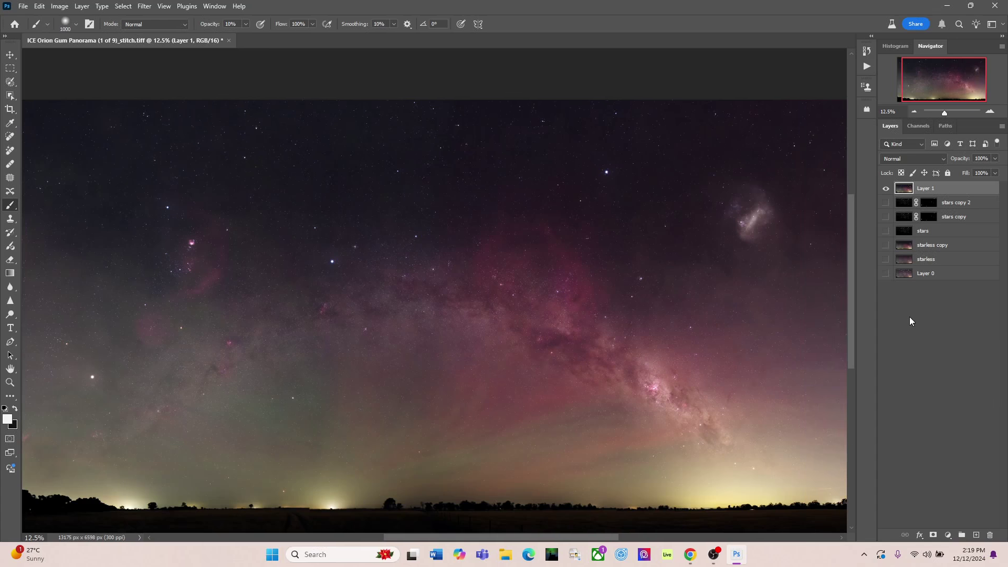
left_click(914, 111)
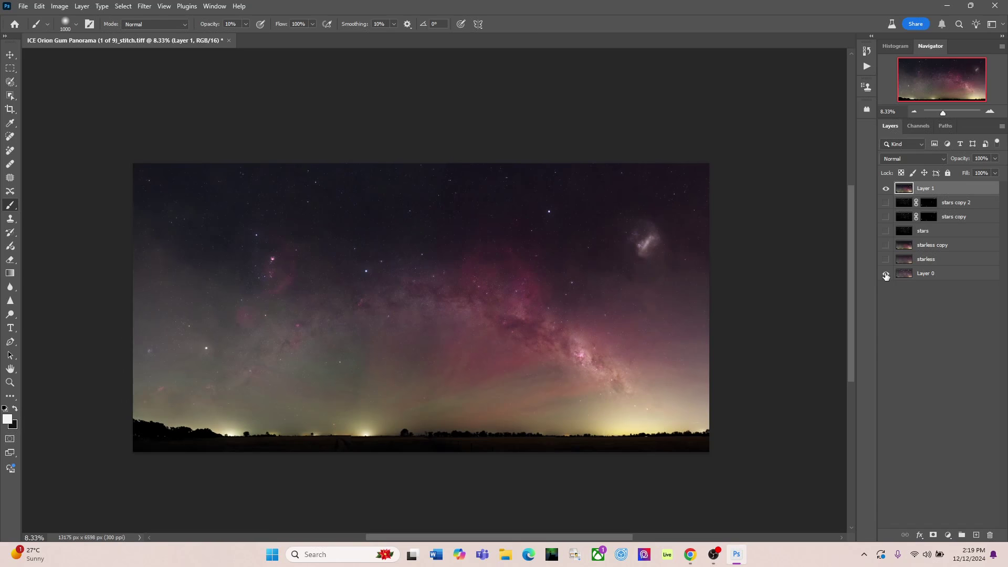
- Compare the stamped Layer 1 with the original Layer 0 by toggling its visibility, and hide Layer 0 again
left_click(886, 189)
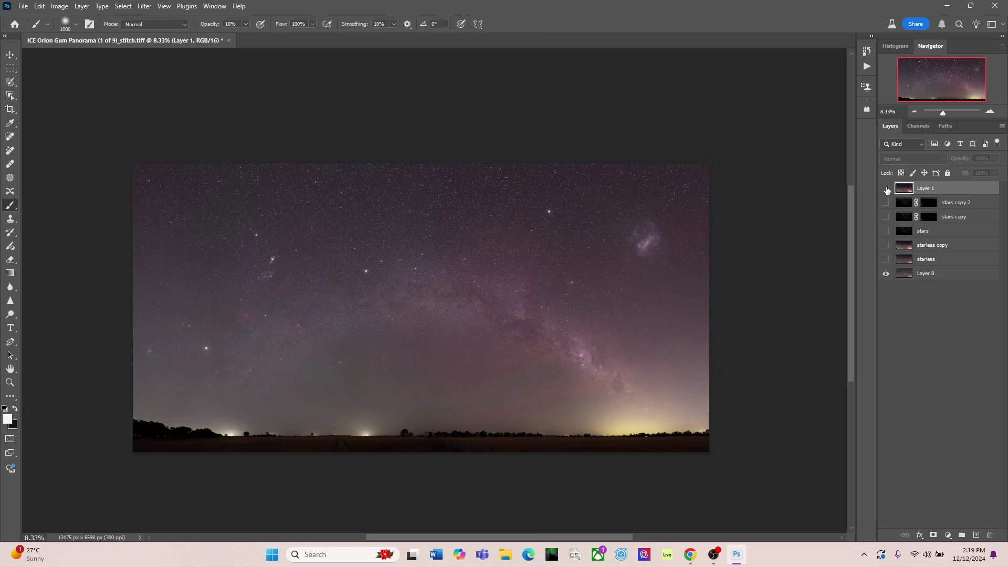
left_click(887, 190)
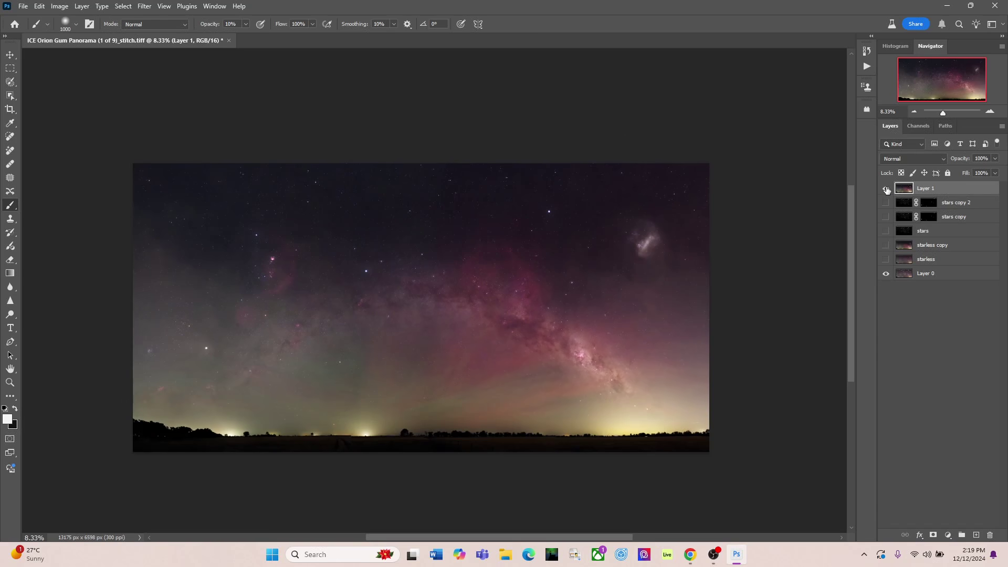
left_click(887, 189)
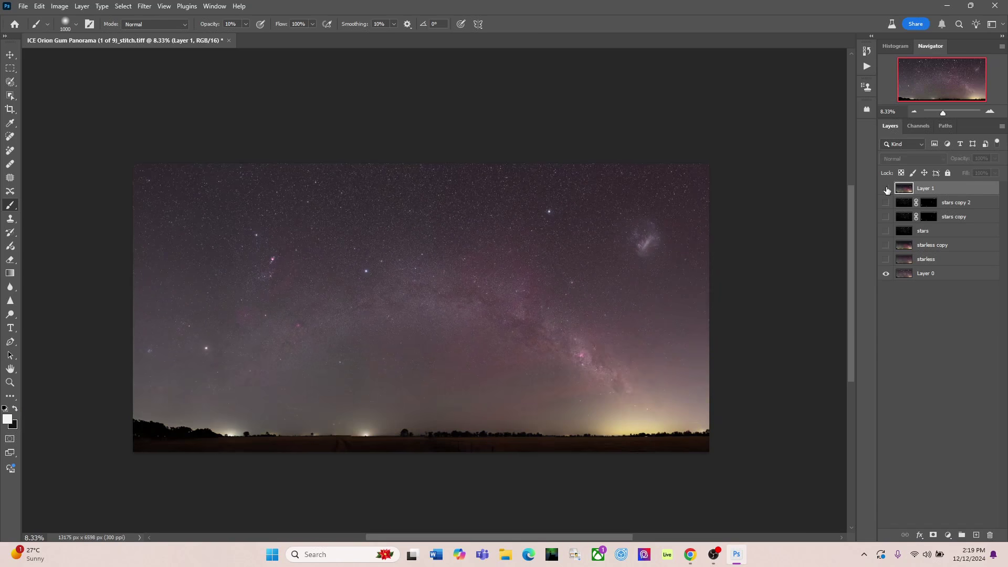
left_click(887, 189)
left_click(886, 274)
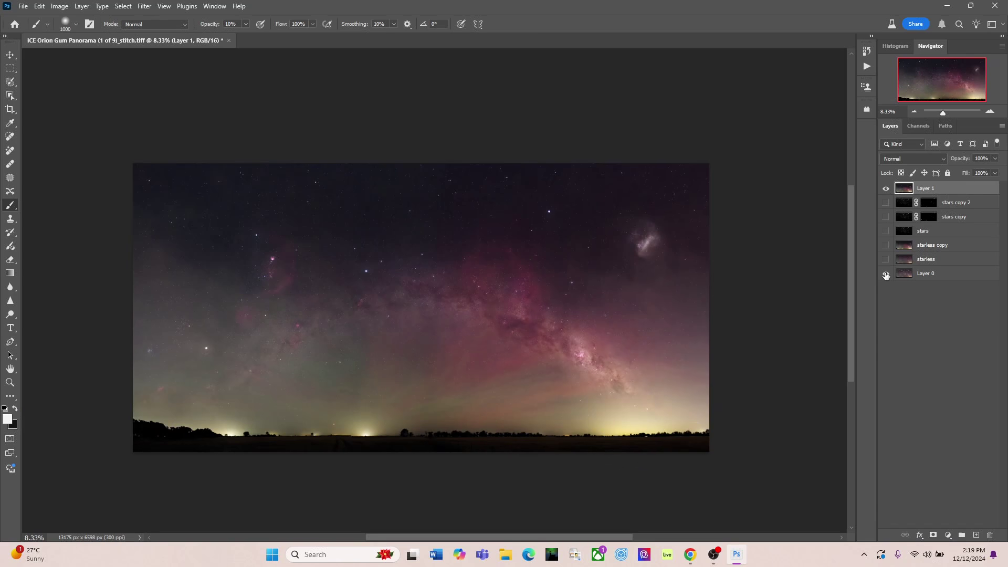
- Flatten the image, discarding the hidden layers, and quit Photoshop with the changes to the panorama saved
left_click(83, 6)
left_click(119, 418)
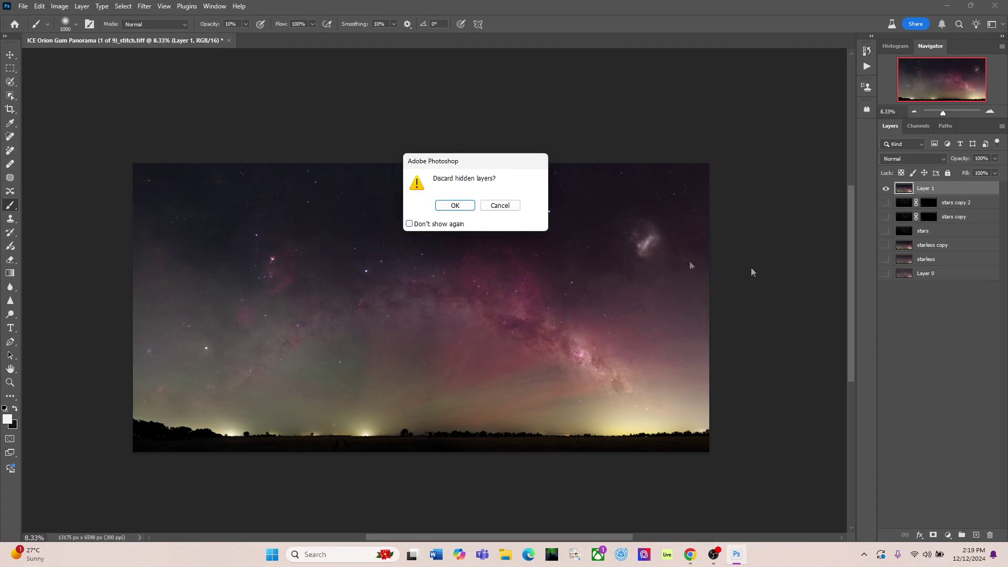
left_click(455, 206)
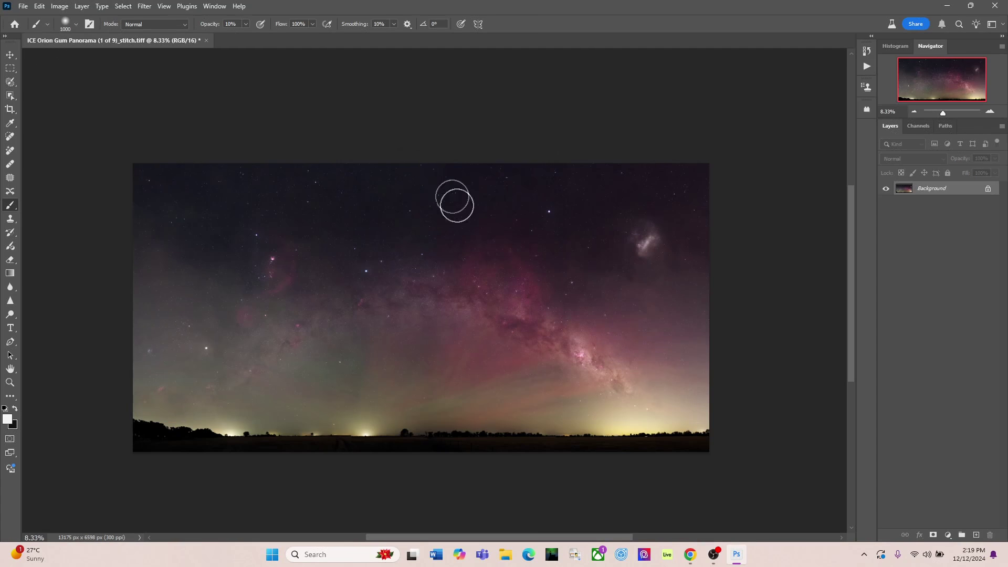
left_click(995, 7)
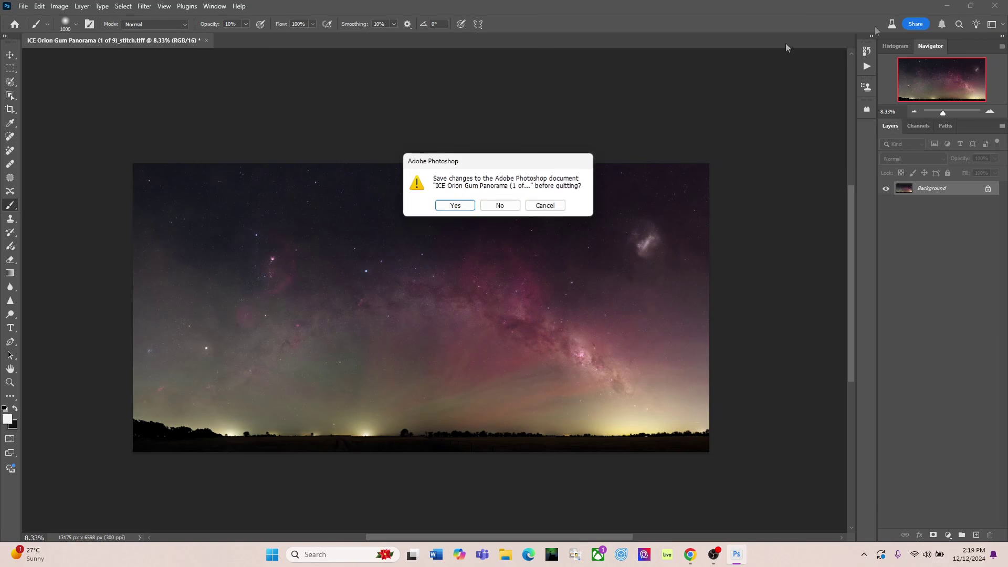
left_click(454, 206)
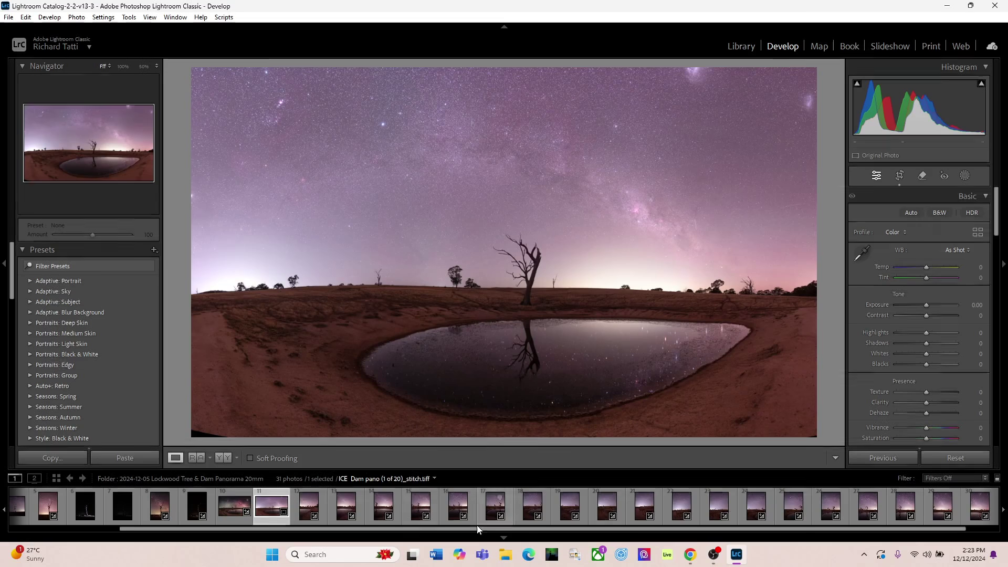
- Send ICE Dam pano (1 of 20)_stitch.tiff from Lightroom Classic to Adobe Photoshop (Beta) for editing
right_click(270, 510)
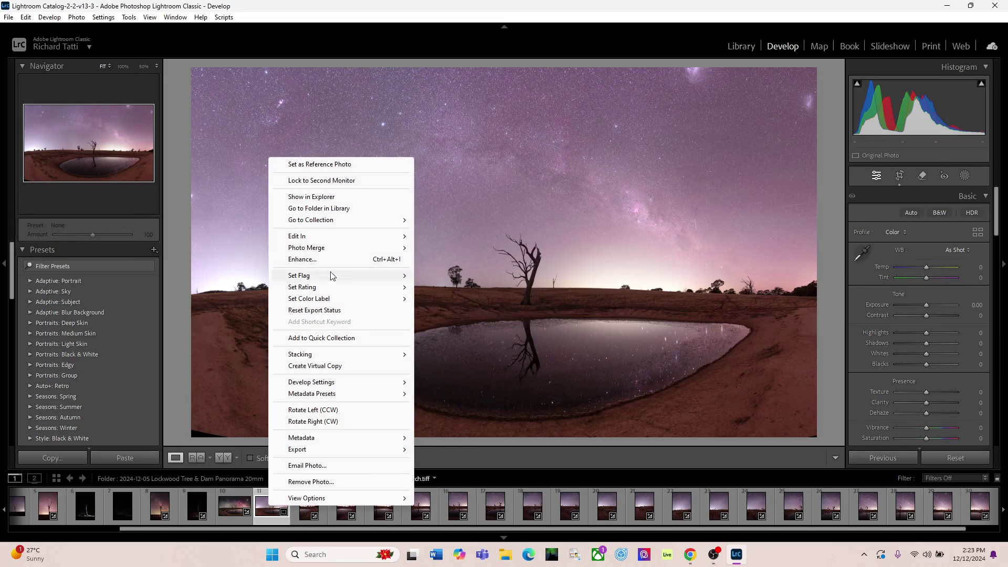
mouse_move(327, 240)
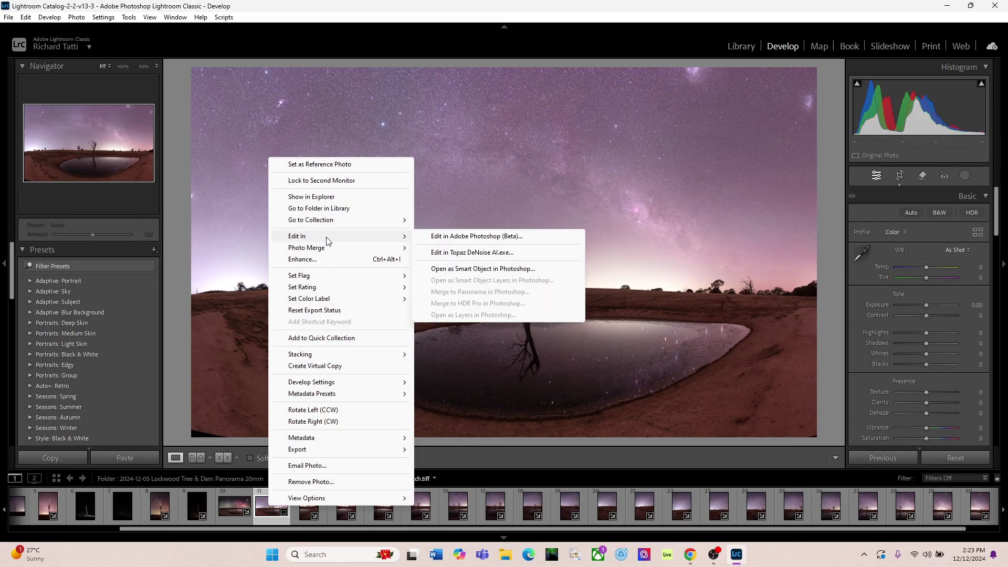
left_click(469, 238)
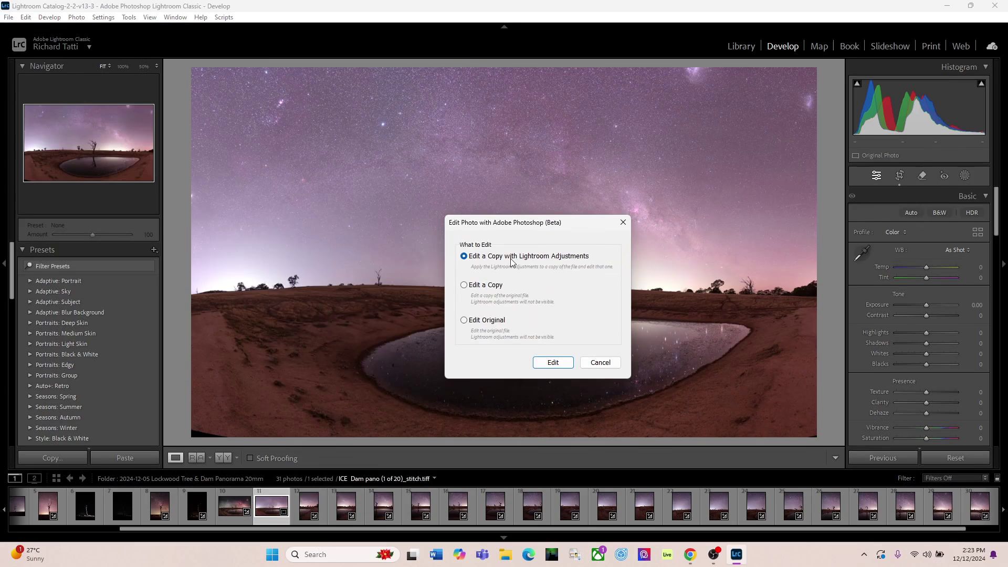
left_click(544, 361)
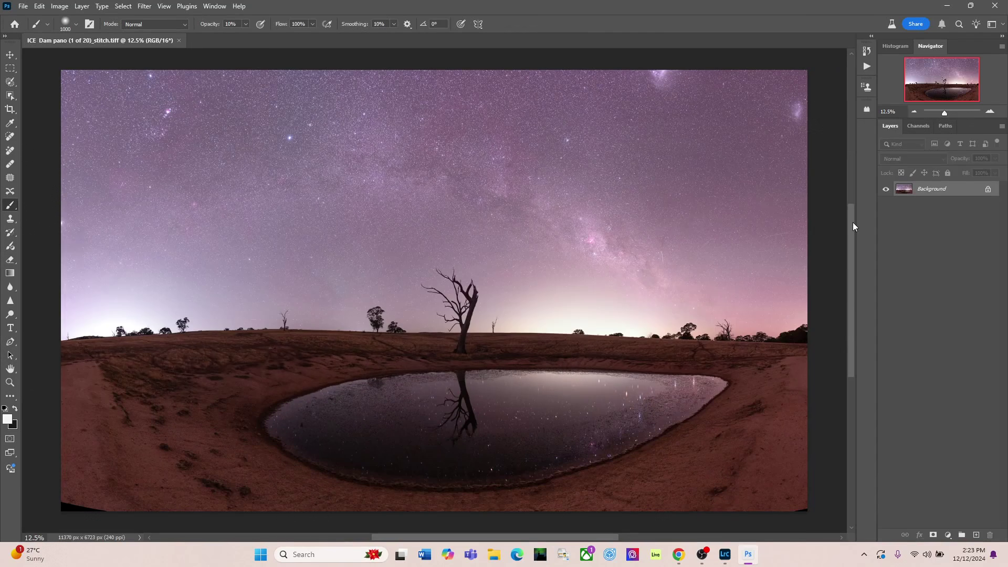
- Unlock the Background layer and set up the Clone Stamp tool with a 300 px brush at 100% opacity
left_click(990, 189)
left_click(916, 113)
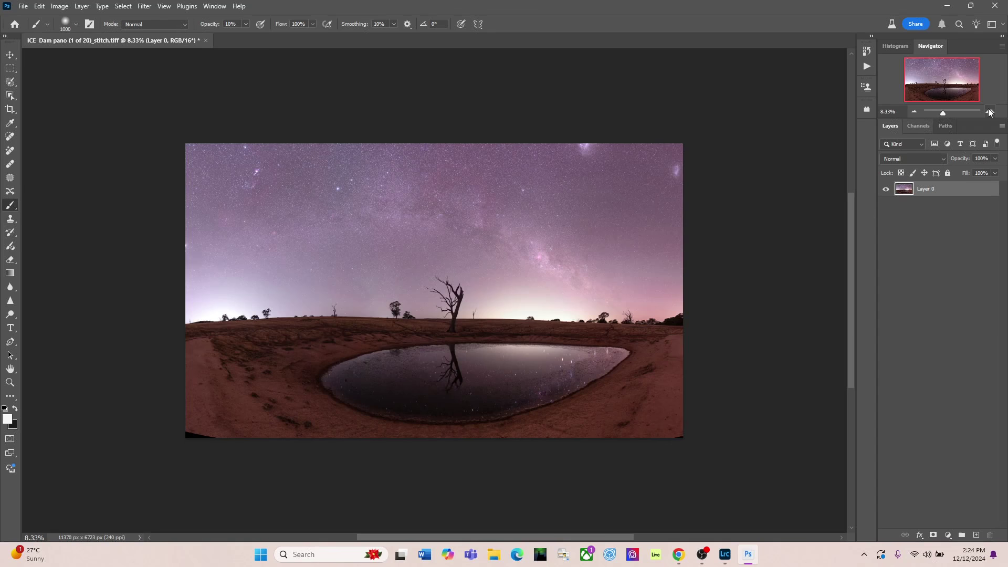
left_click(989, 113)
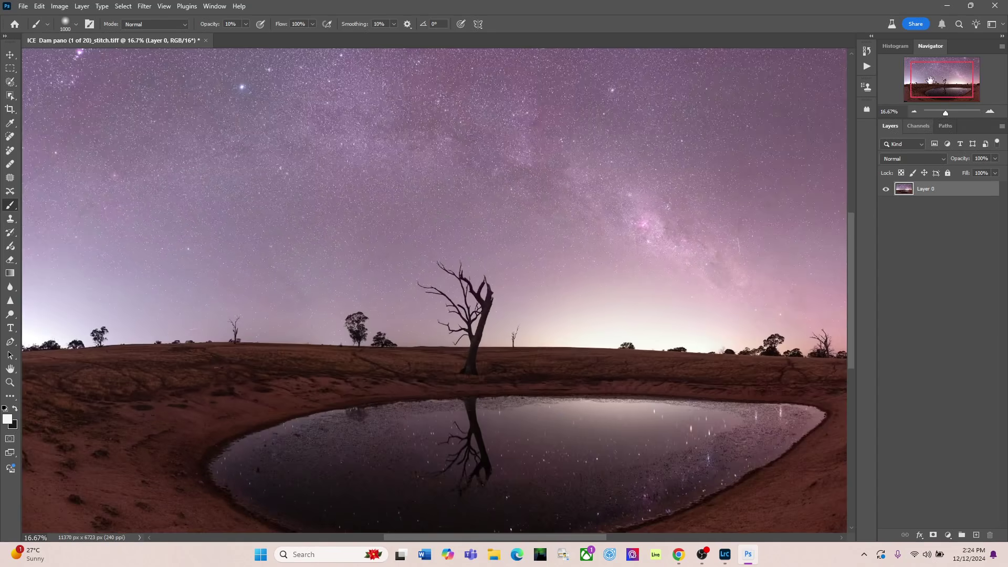
scroll(541, 387, "down", 2)
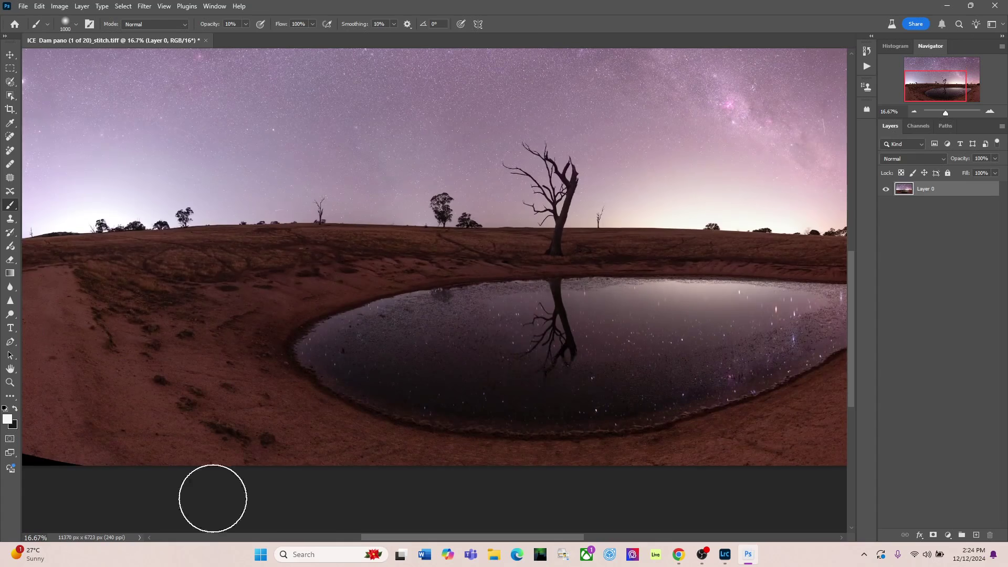
left_click_drag(405, 538, 346, 537)
left_click(10, 219)
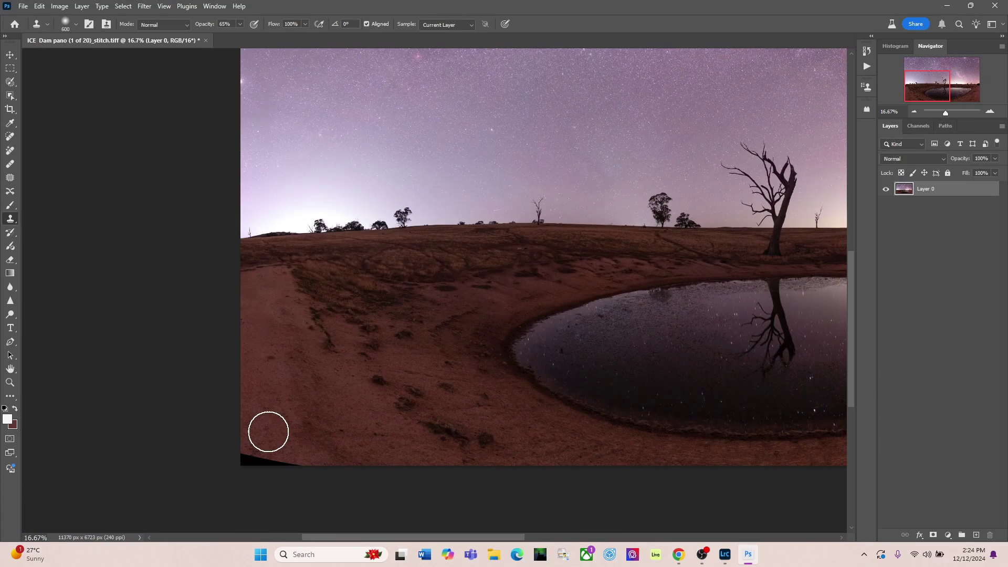
key("bracketleft")
key("bracketleft")
key("bracketleft")
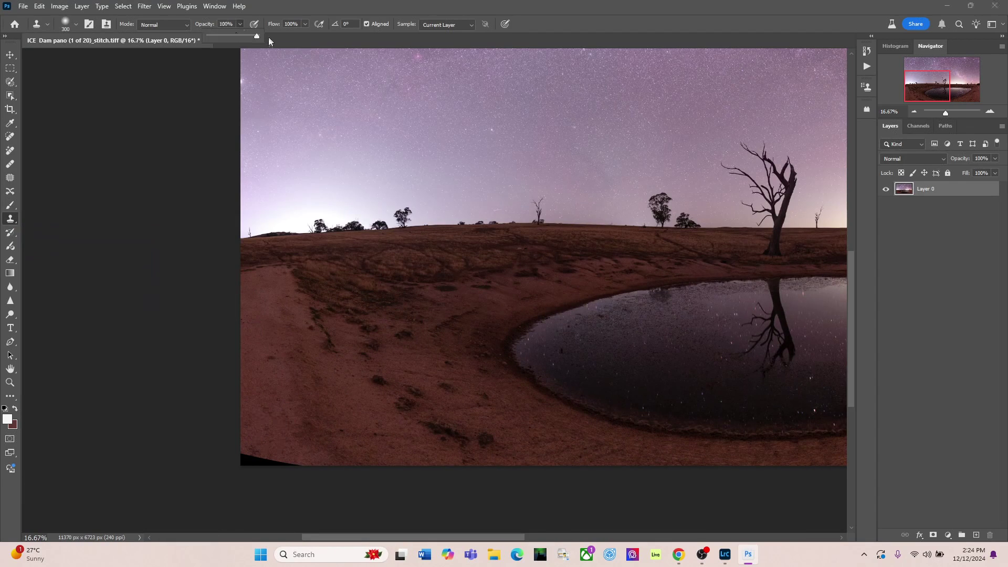
- Clone nearby red ground over the black wedge in the lower-left corner of the dam panorama
left_click(258, 439, "alt")
left_click(259, 439, "alt")
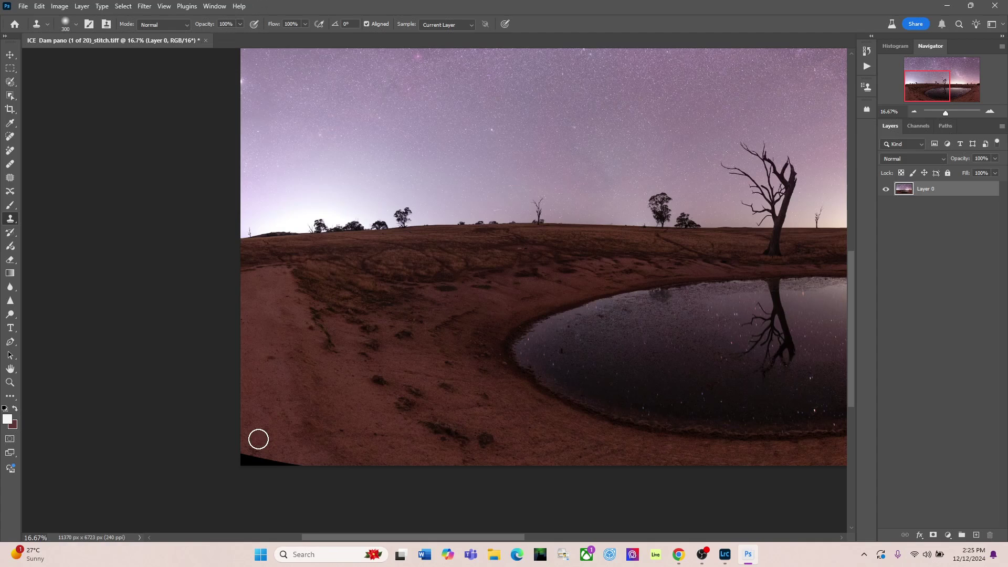
mouse_move(247, 459)
left_mouse_down()
mouse_move(306, 460)
mouse_move(268, 460)
left_mouse_up()
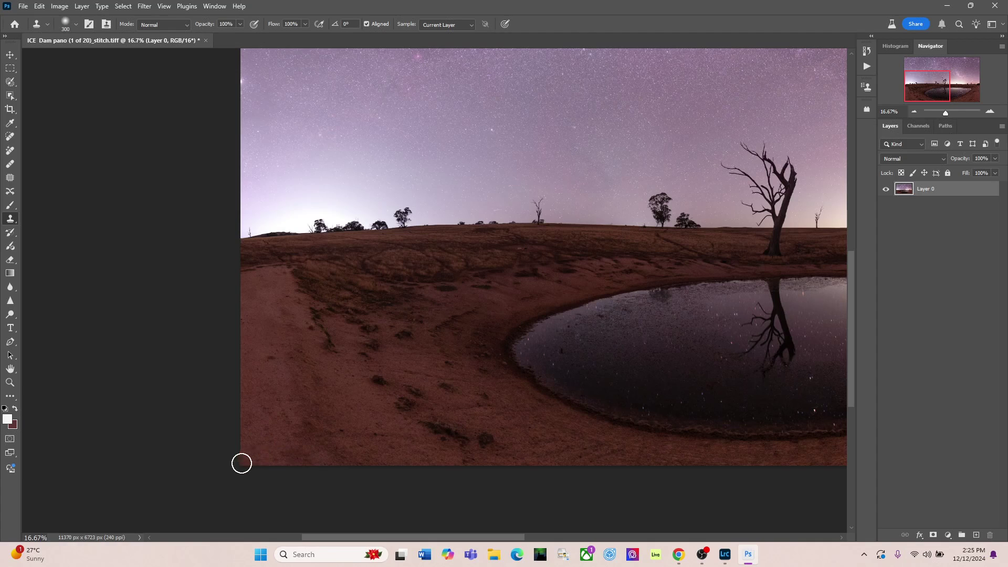
- Clone nearby ground over the small black gap in the lower-right corner of the dam panorama
left_click_drag(927, 89, 948, 87)
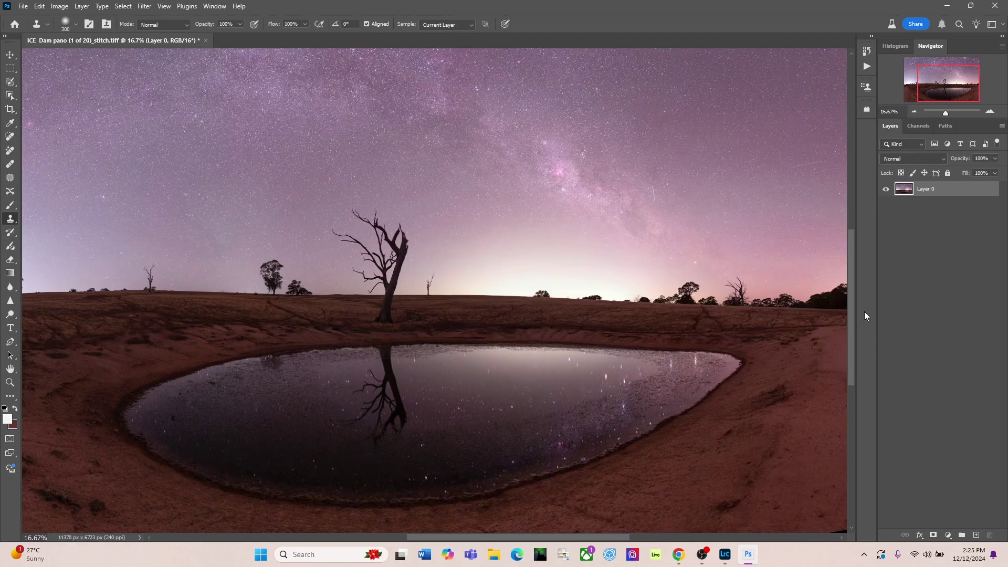
left_click_drag(854, 314, 856, 355)
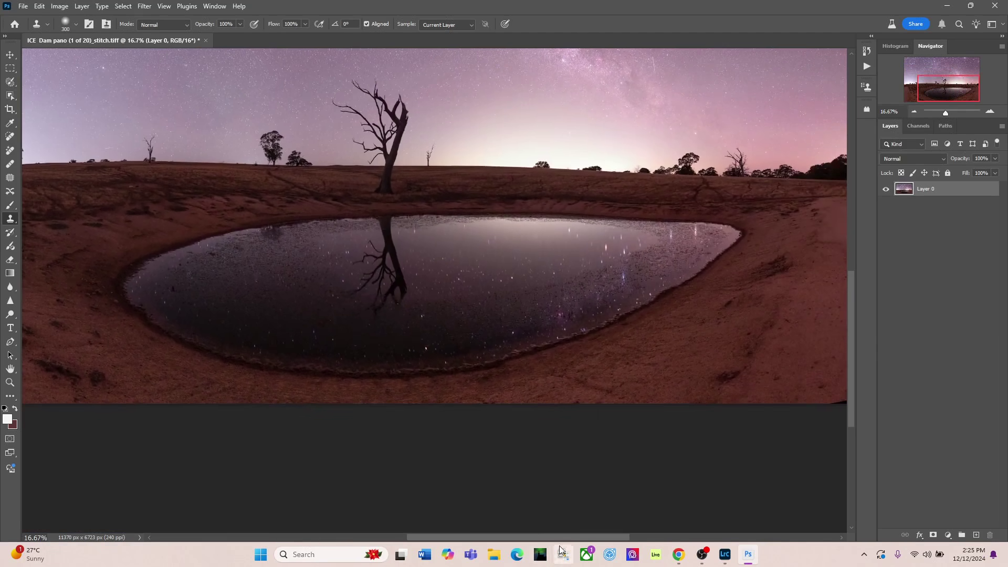
left_click_drag(571, 539, 605, 539)
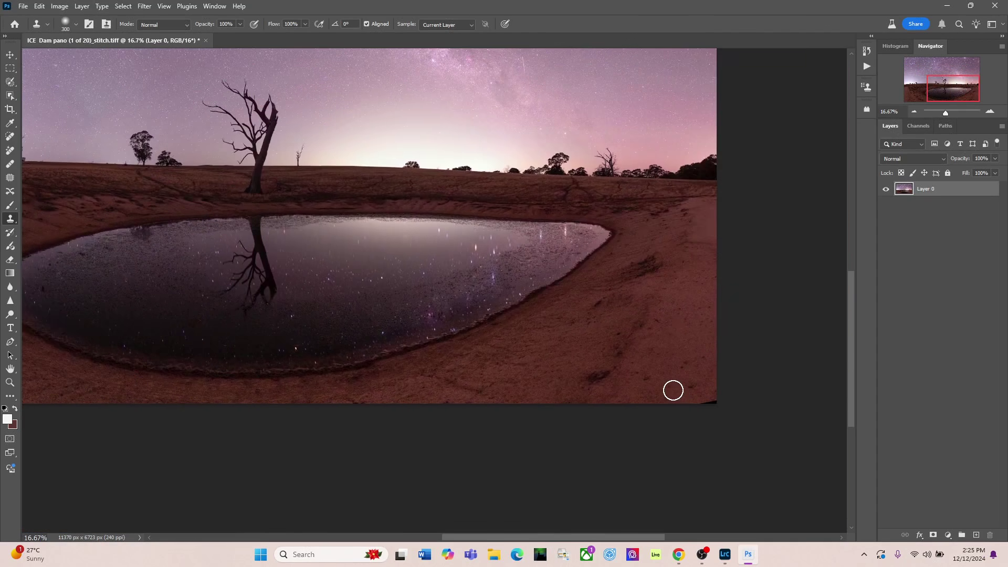
mouse_move(670, 388)
left_mouse_down()
mouse_move(716, 400)
mouse_move(702, 402)
left_mouse_up()
left_click_drag(940, 96, 927, 88)
key("ctrl+minus")
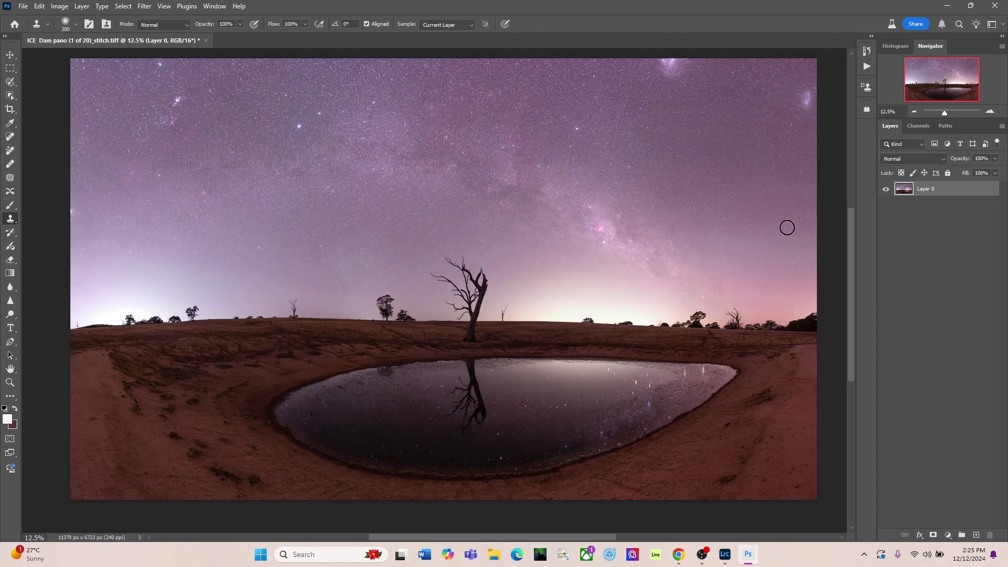
- Replace the sky with the ICE Orion Gum Panorama (1 of 9)_stitch file from the Orion Sky Panorama folder, output to New Layers
left_click(40, 8)
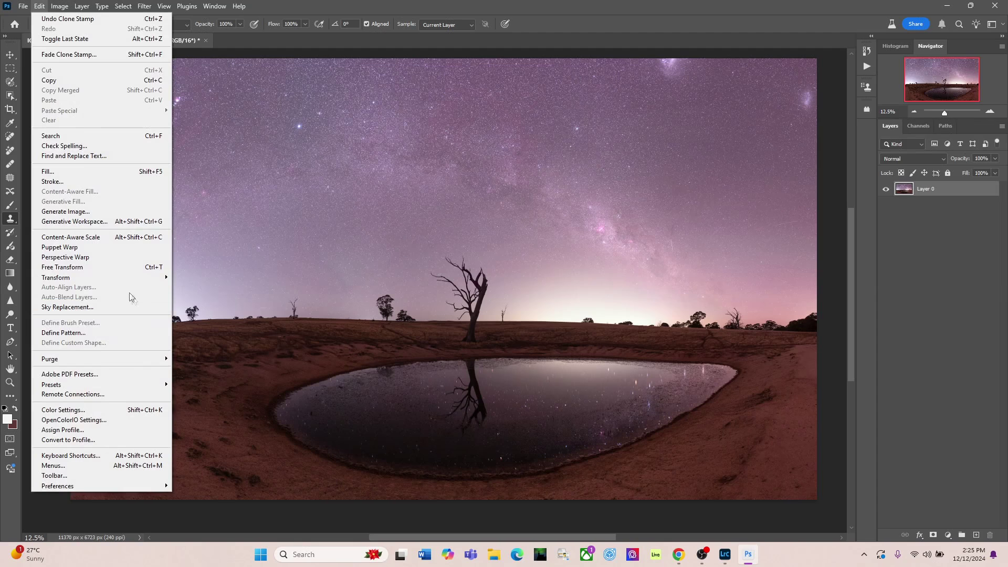
left_click(79, 313)
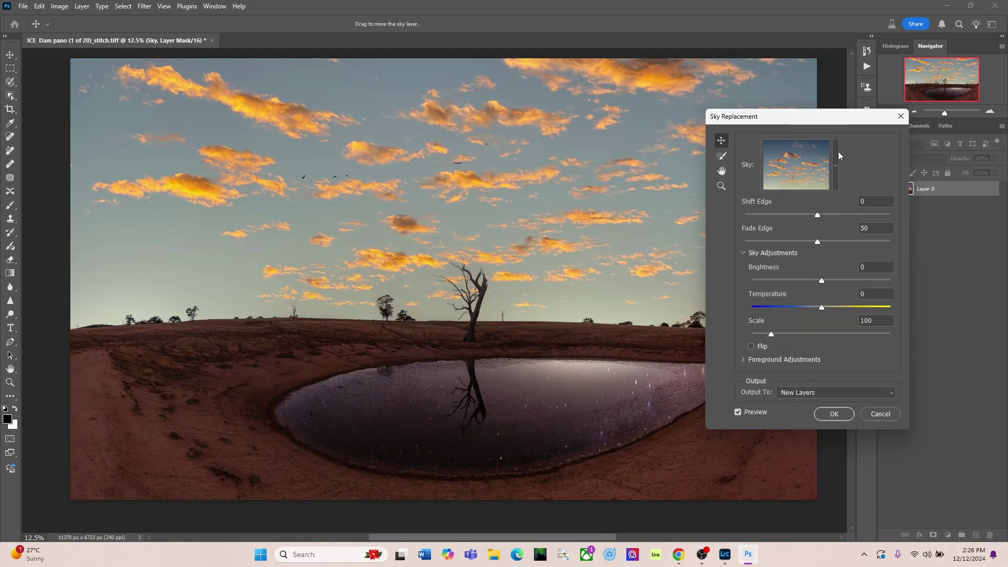
left_click_drag(770, 117, 827, 143)
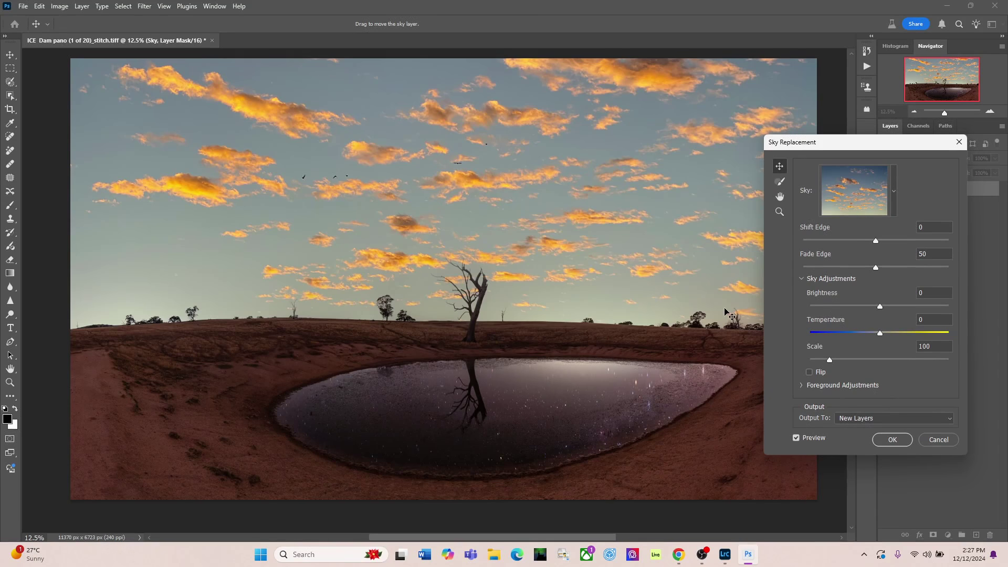
left_click_drag(833, 142, 814, 131)
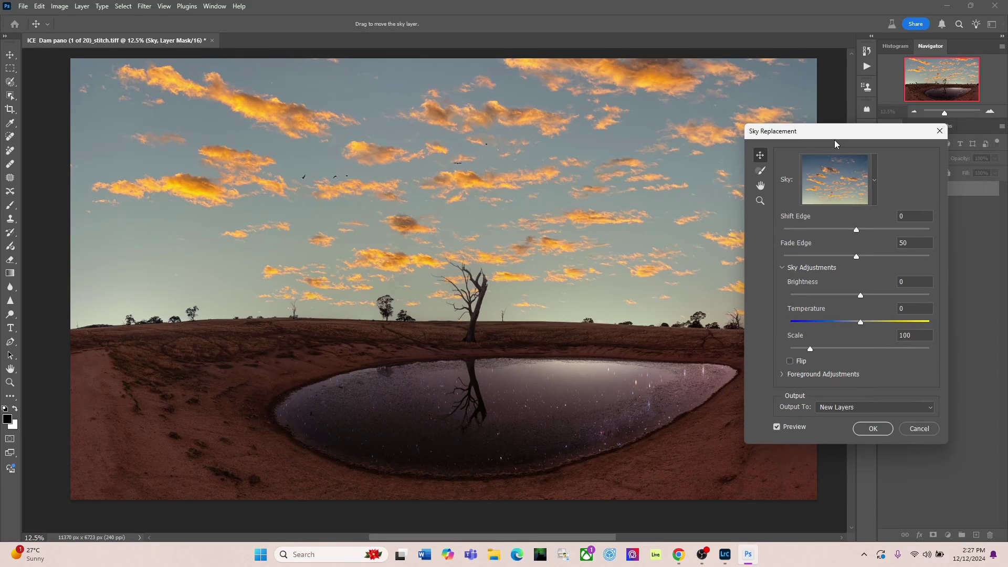
left_click(874, 181)
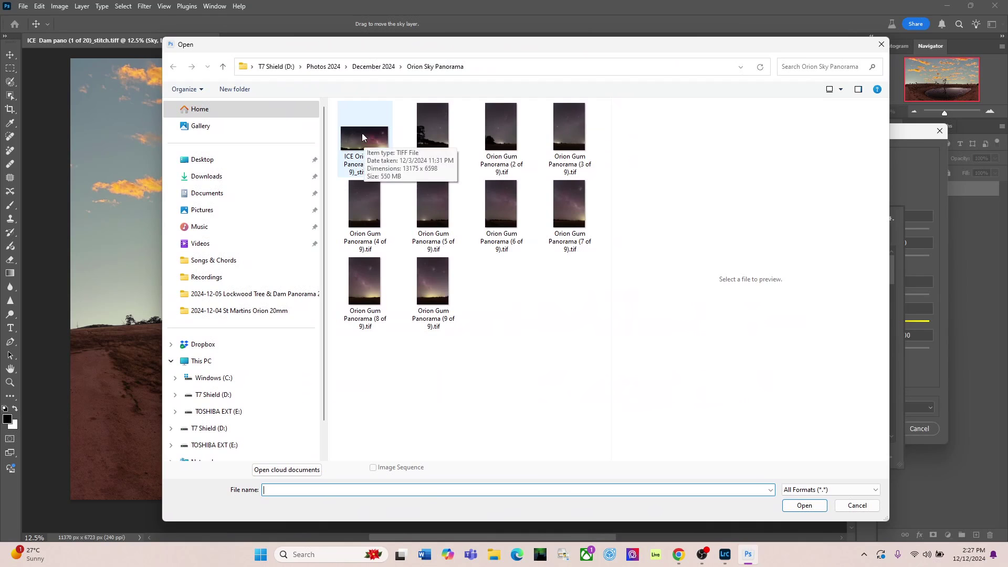
left_click(359, 135)
left_click(795, 502)
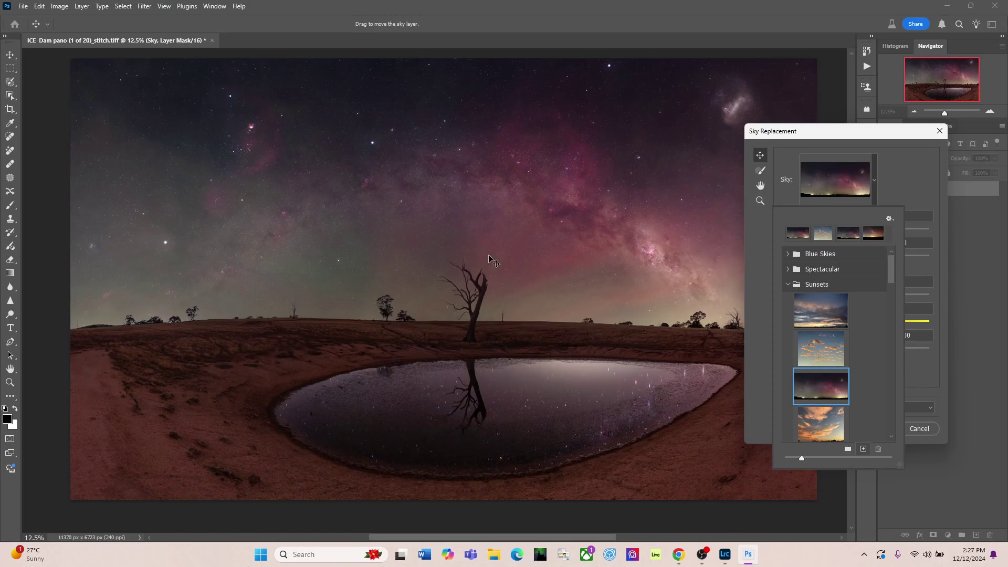
left_click(906, 166)
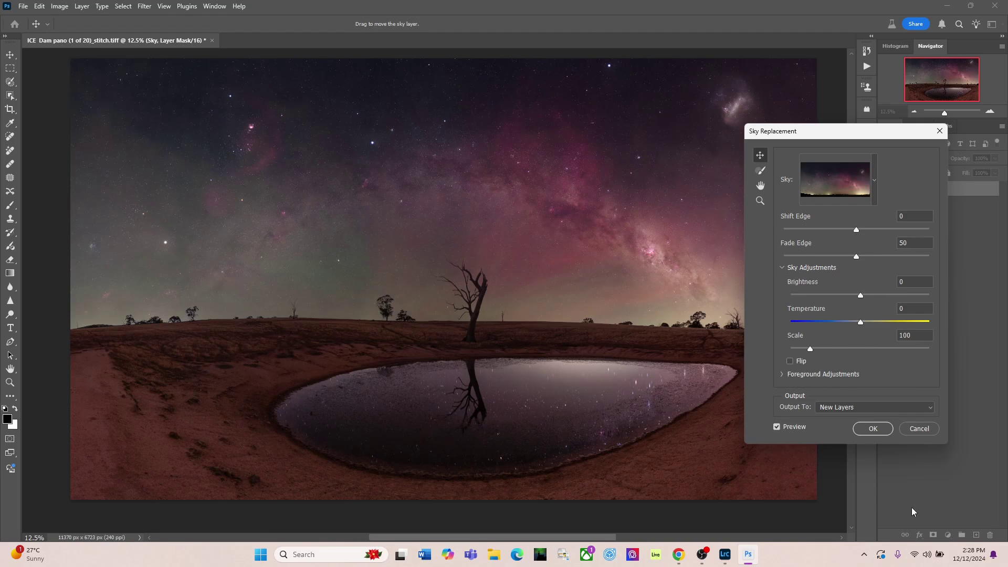
left_click(877, 429)
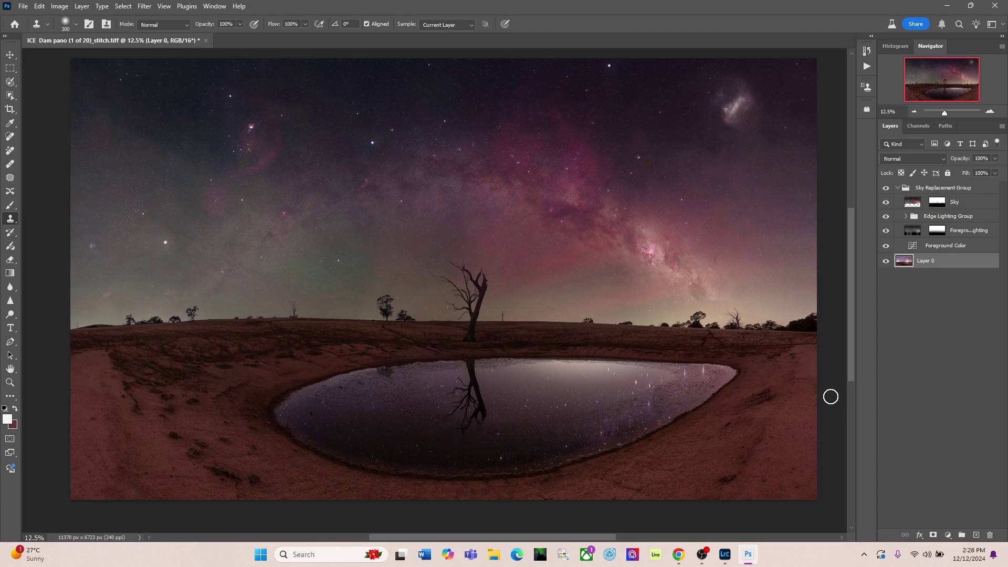
- Compare the dam panorama with and without the Sky Replacement Group
left_click(886, 189)
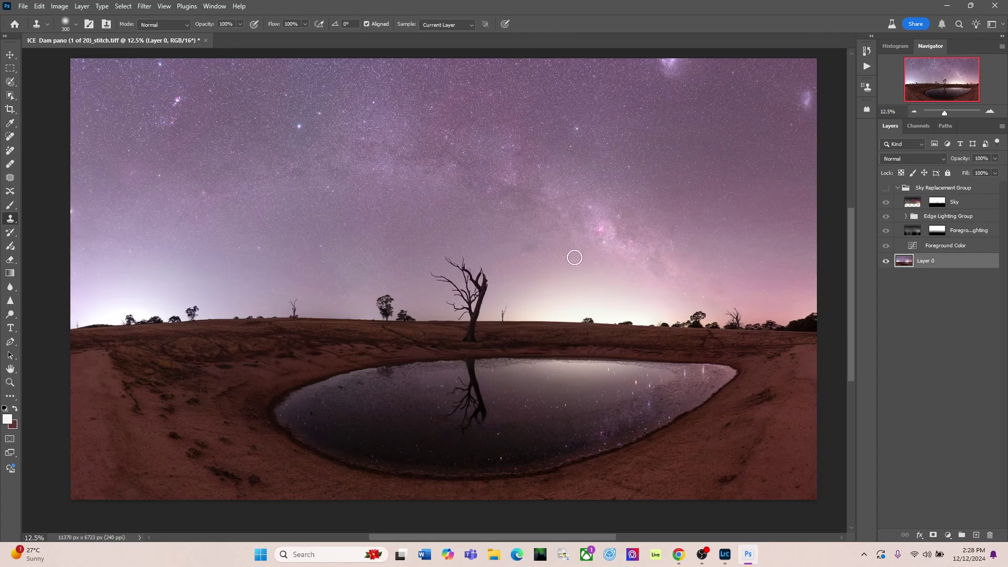
left_click(886, 190)
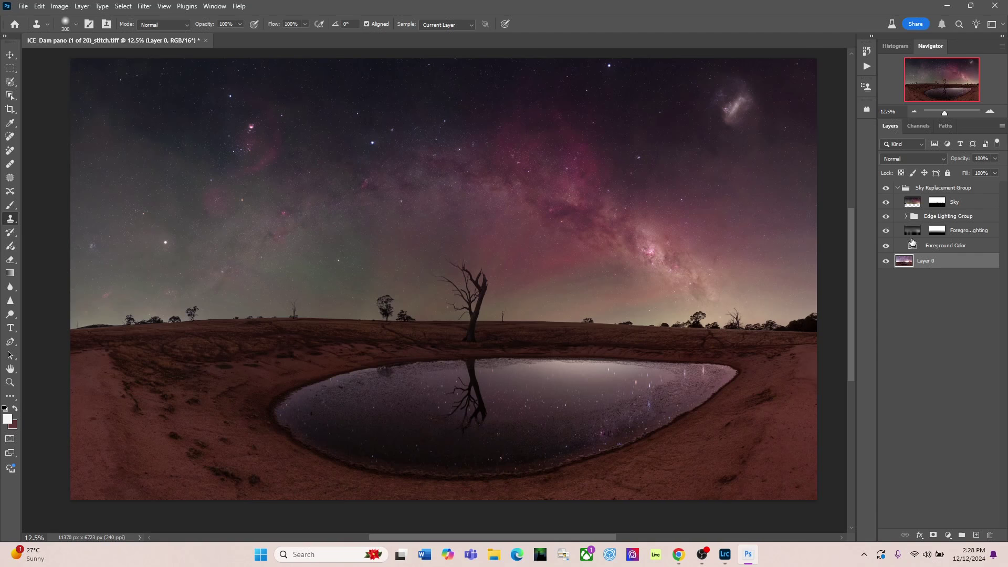
- Hide the Edge Lighting Group inside the Sky Replacement Group and switch to the Brush tool
left_click(887, 216)
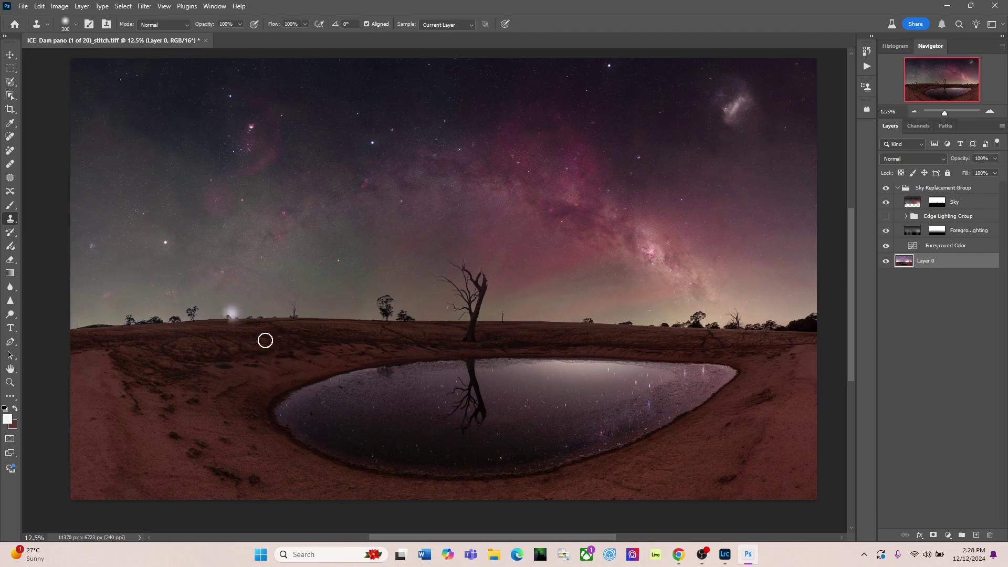
key("b")
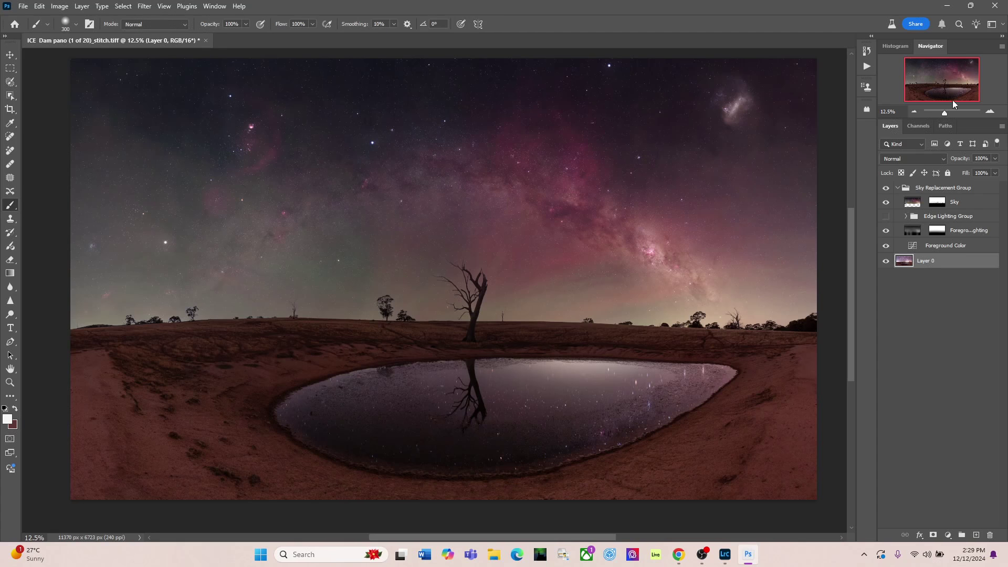
- Select the Sky layer's mask and reduce the brush size to 40 for work on the dead tree
left_click_drag(944, 113, 951, 116)
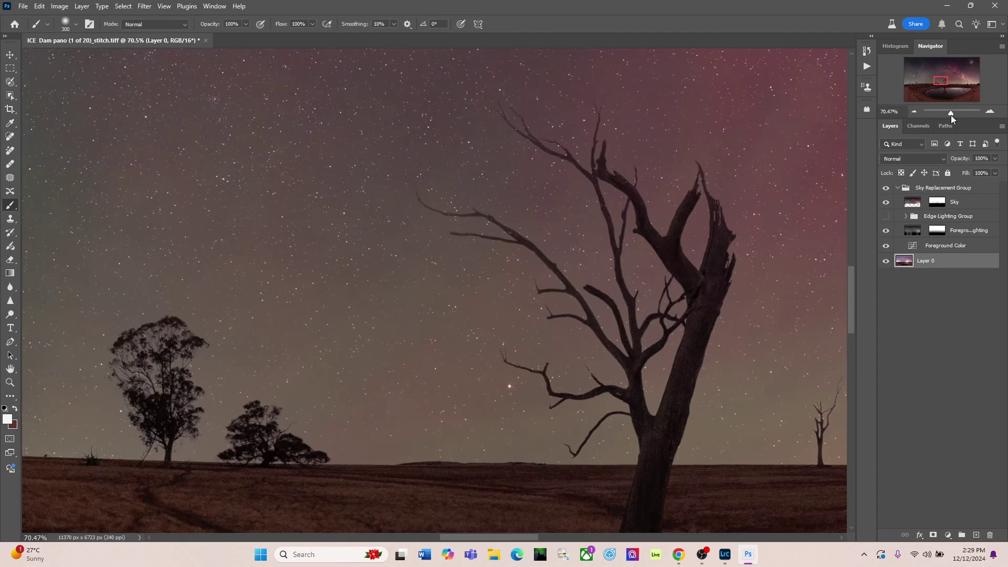
left_click_drag(941, 79, 944, 79)
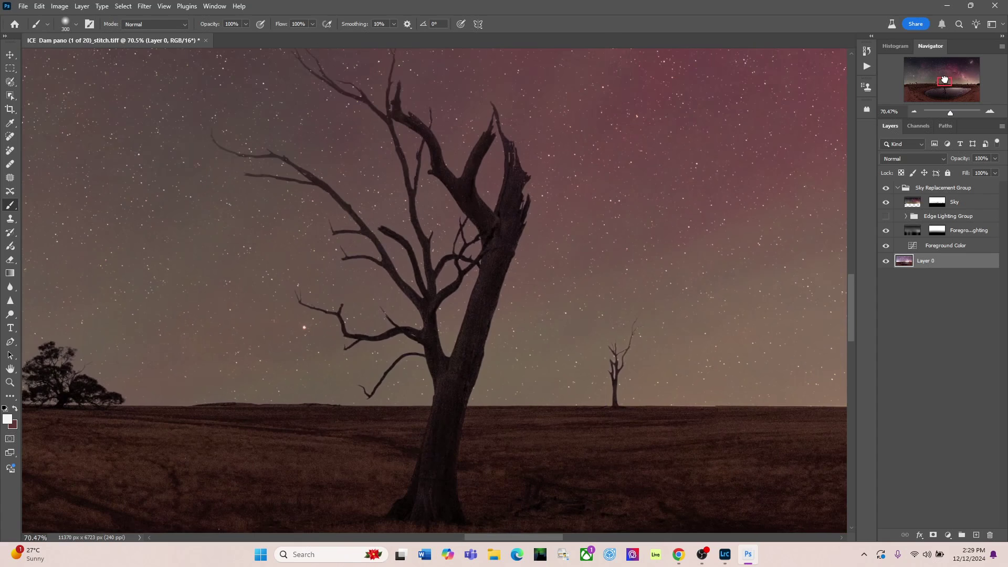
left_click(938, 203)
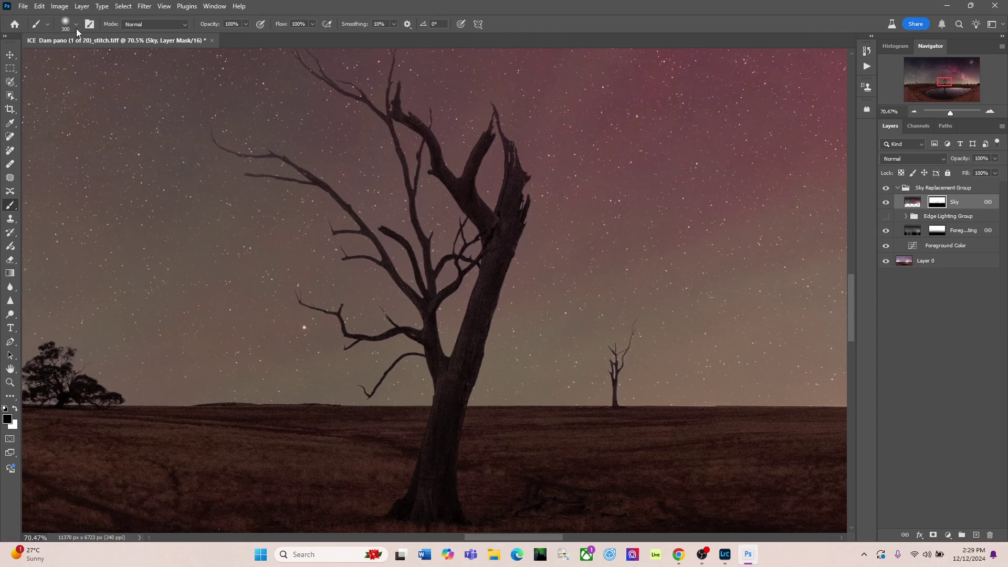
key("bracketleft")
key("bracketleft")
key("bracketleft")
key("bracketleft")
key("bracketleft")
key("bracketleft")
key("bracketleft")
key("bracketleft")
key("bracketleft")
key("bracketleft")
key("bracketleft")
key("bracketleft")
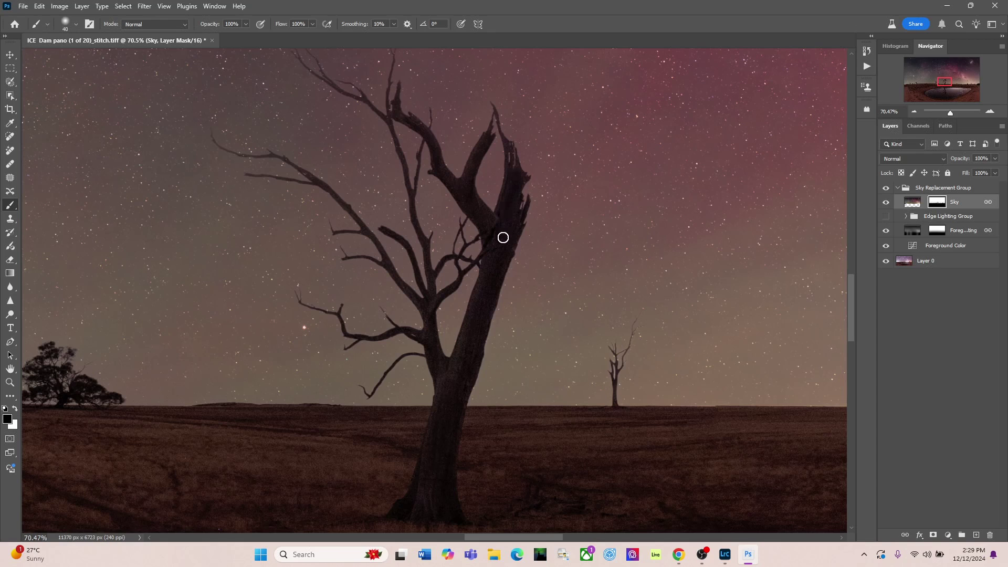
- Reduce the mask brush size further to 20 for detail work on the dead tree's upper trunk
left_click(990, 112)
left_click(991, 112)
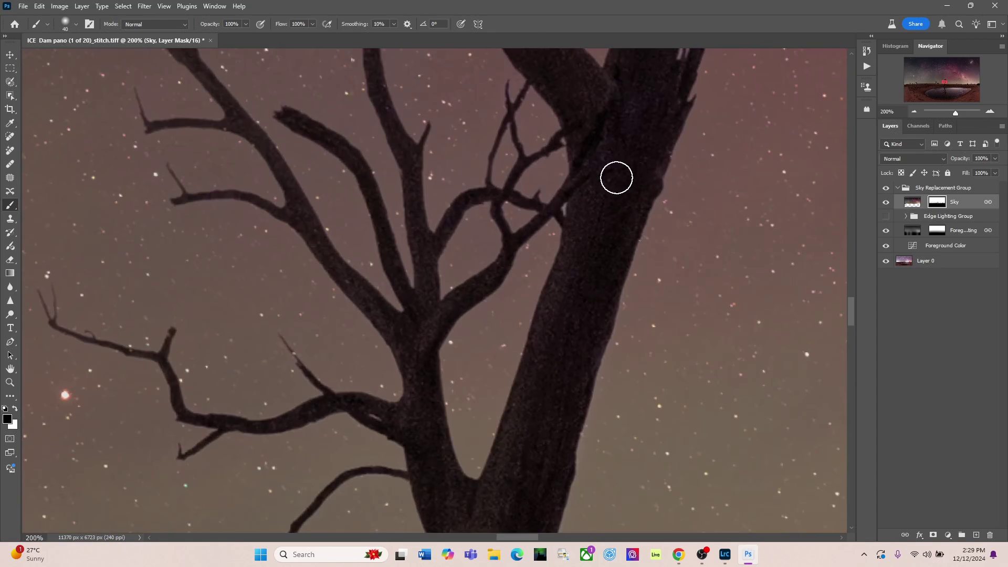
scroll(617, 178, "up", 5)
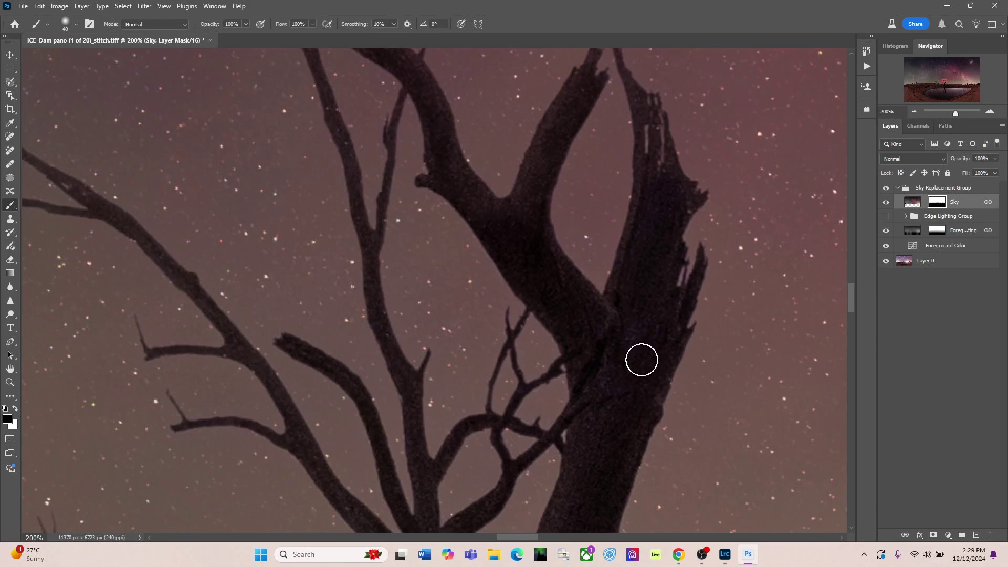
key("bracketleft")
key("bracketleft")
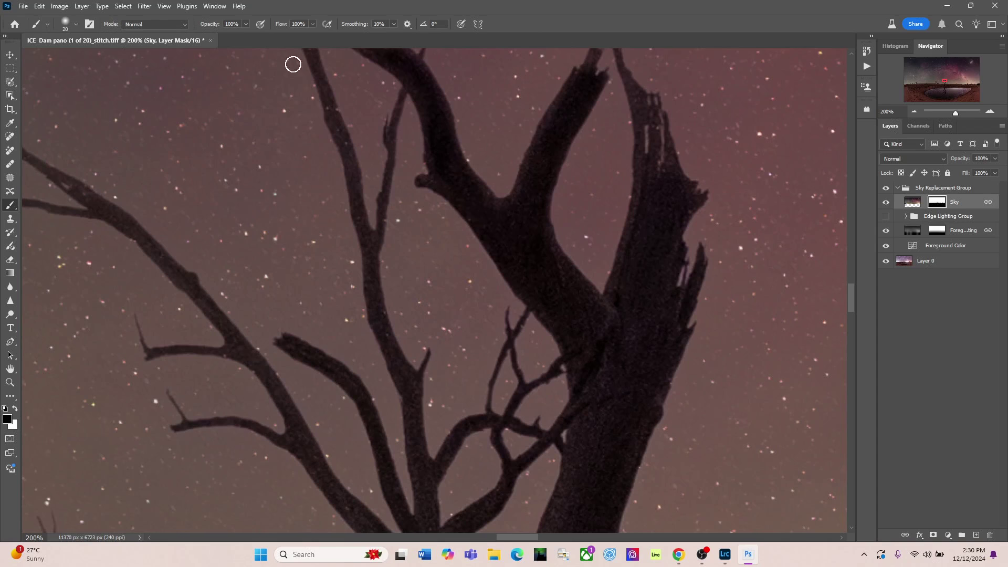
left_click(39, 6)
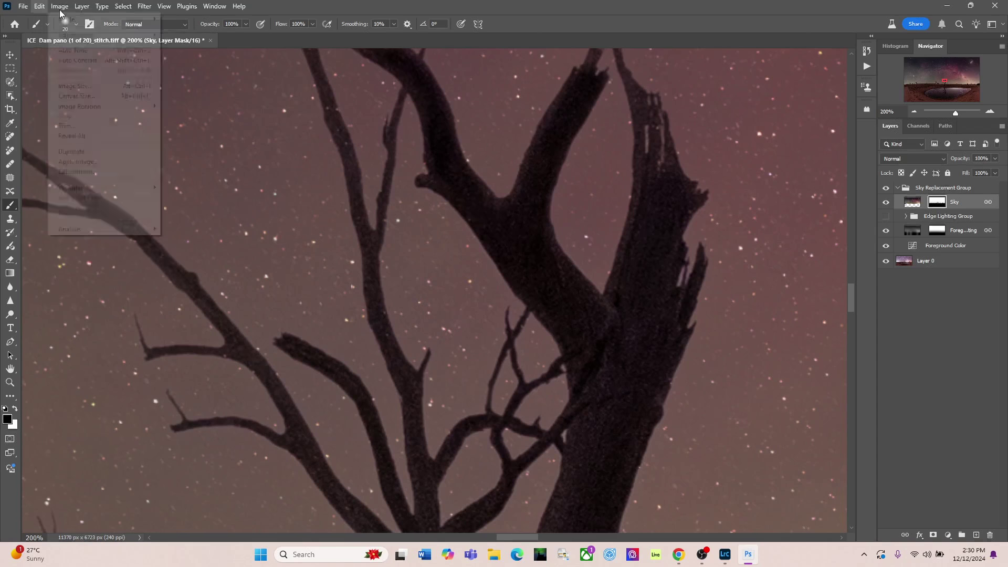
left_click(214, 6)
left_click(402, 12)
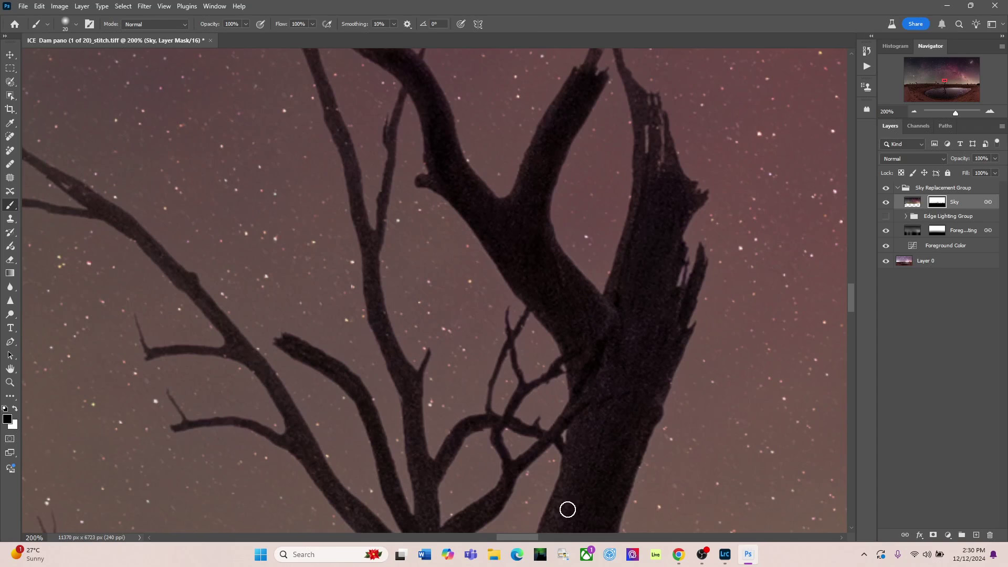
- Inspect the sky blend around the dead tree, the horizon and the dam, and across the whole panorama
scroll(620, 379, "down", 5)
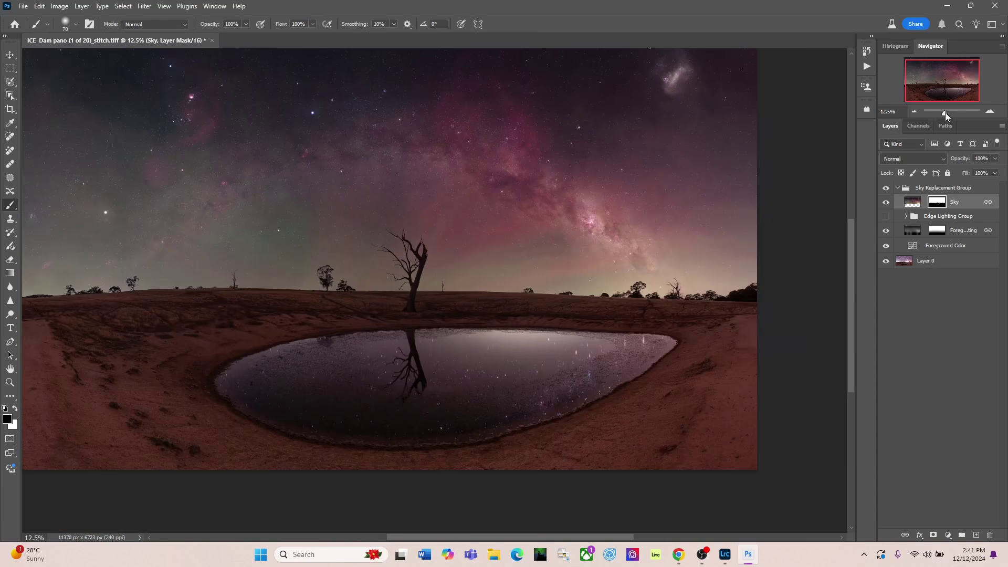
left_click_drag(946, 112, 950, 112)
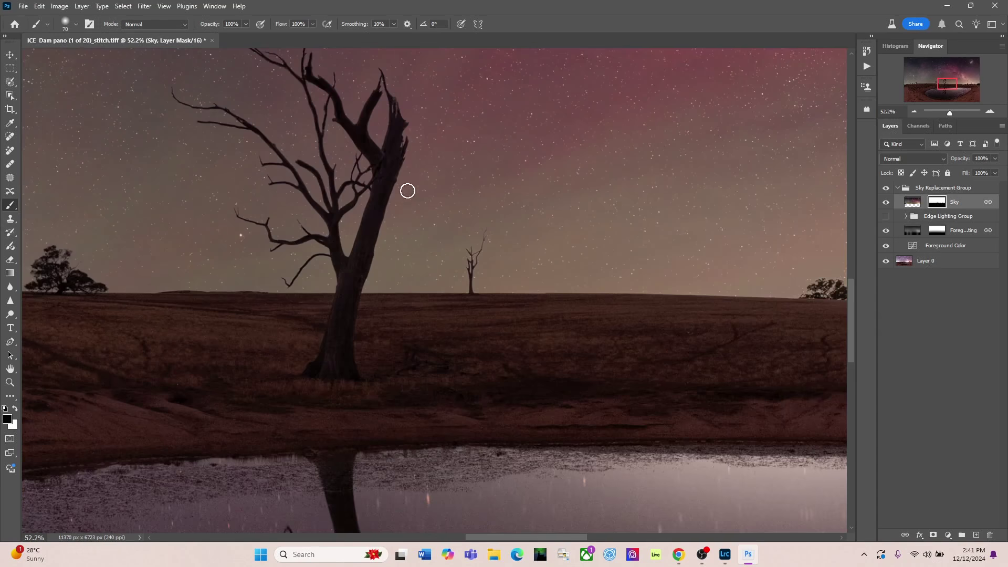
scroll(414, 282, "up", 3)
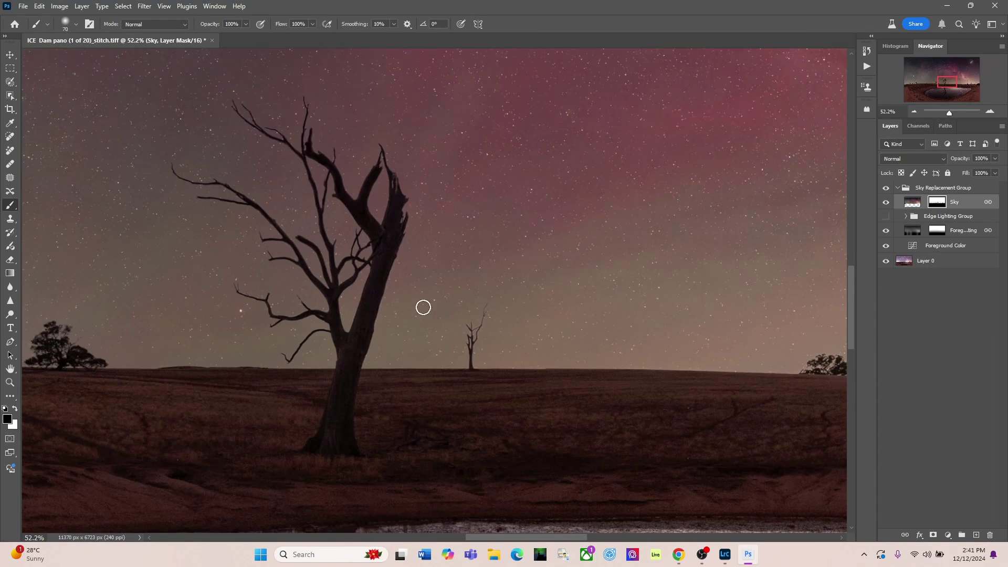
mouse_move(956, 83)
left_mouse_down()
mouse_move(982, 85)
mouse_move(912, 92)
mouse_move(955, 90)
left_mouse_up()
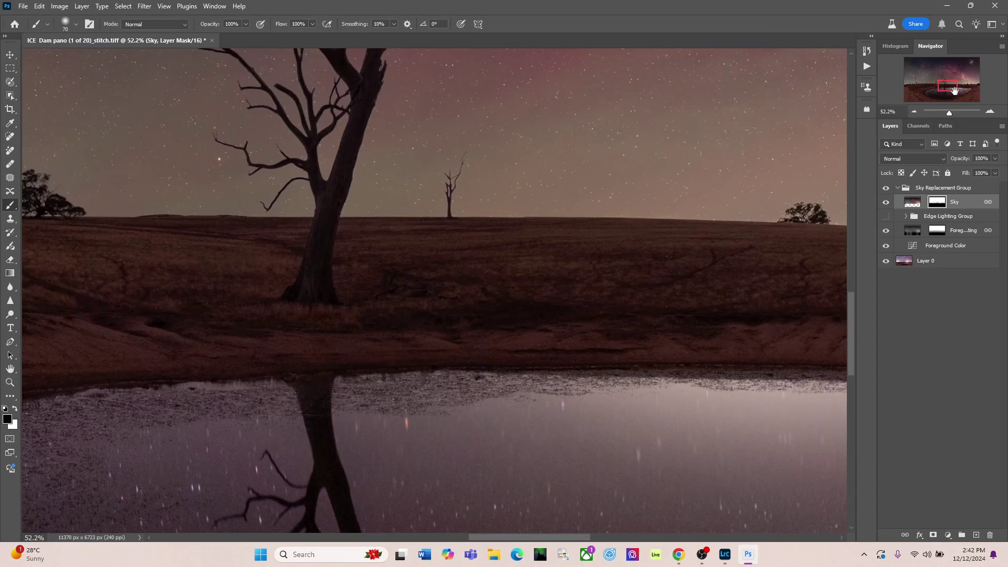
left_click(914, 112)
left_click(914, 113)
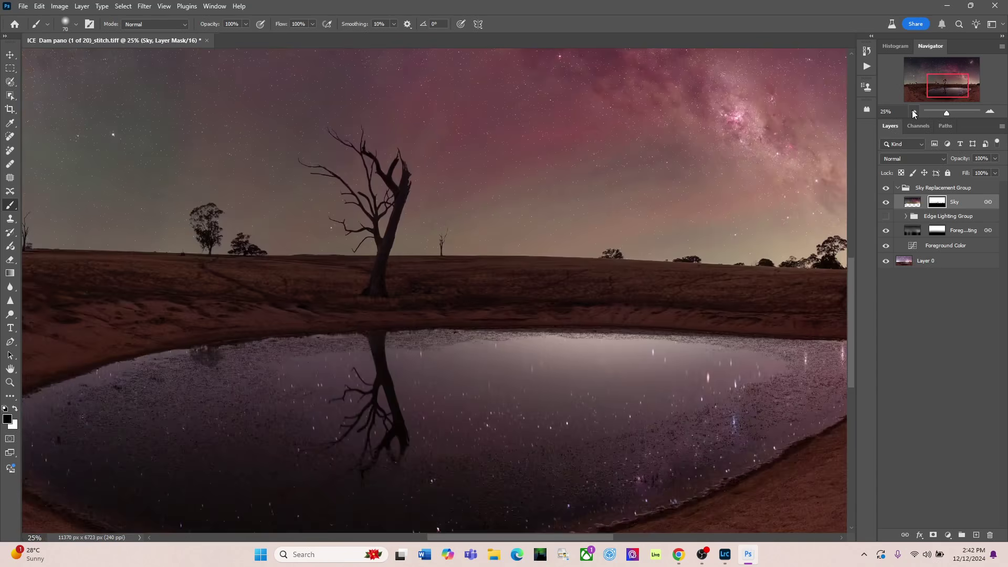
left_click(914, 113)
left_click(914, 113)
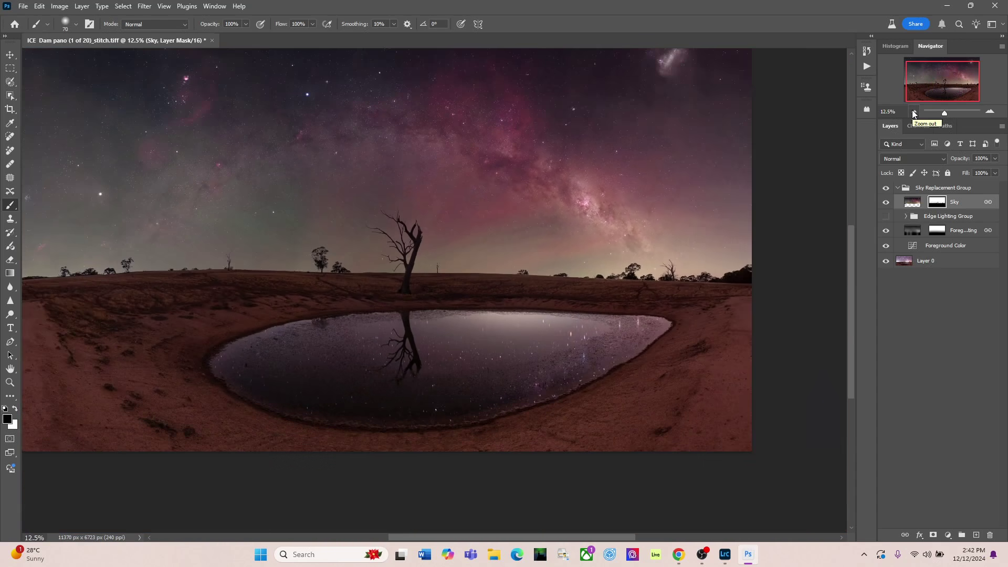
scroll(795, 363, "up", 2)
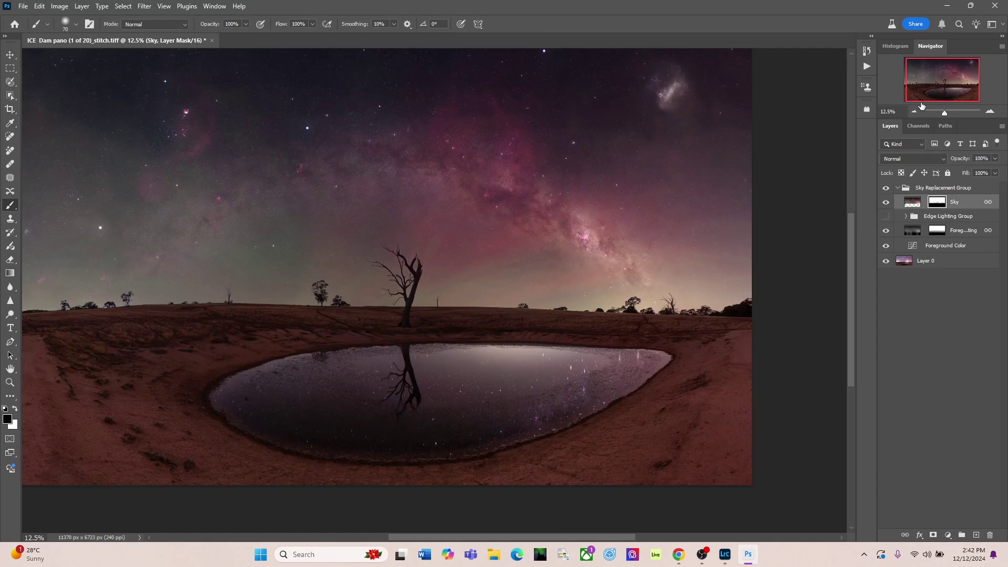
left_click(915, 112)
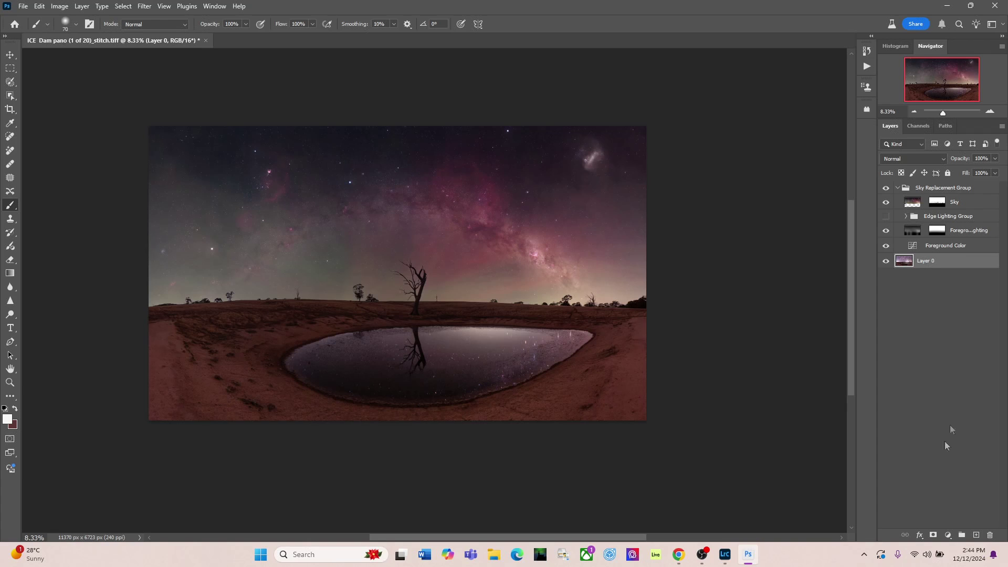
- Add a Color Balance adjustment above Layer 0, shift its midtones towards cyan with Yellow-Blue at +2, and switch its tone to Highlights
left_click(948, 535)
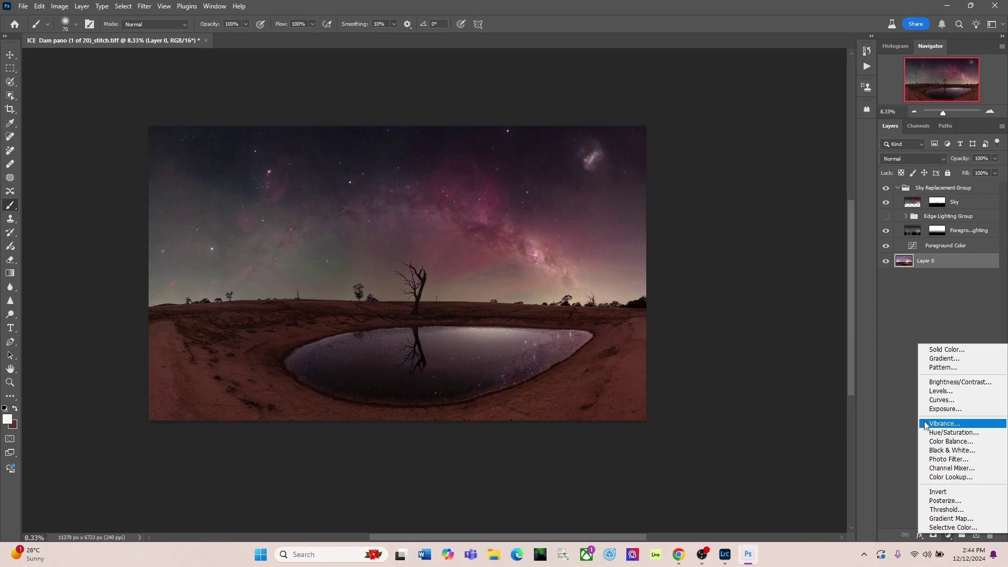
left_click(951, 442)
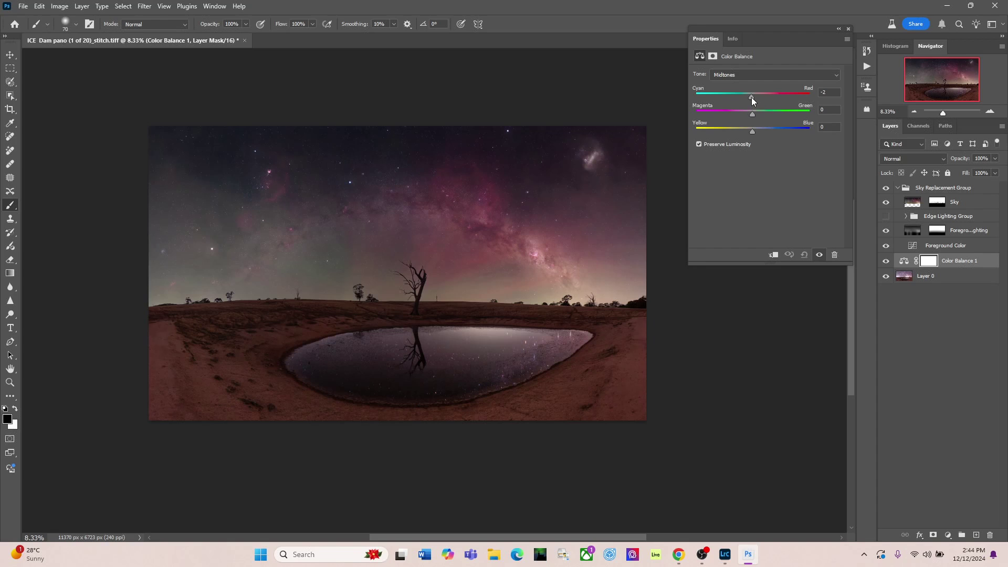
left_click_drag(751, 98, 749, 98)
left_click_drag(746, 97, 748, 96)
left_click(836, 75)
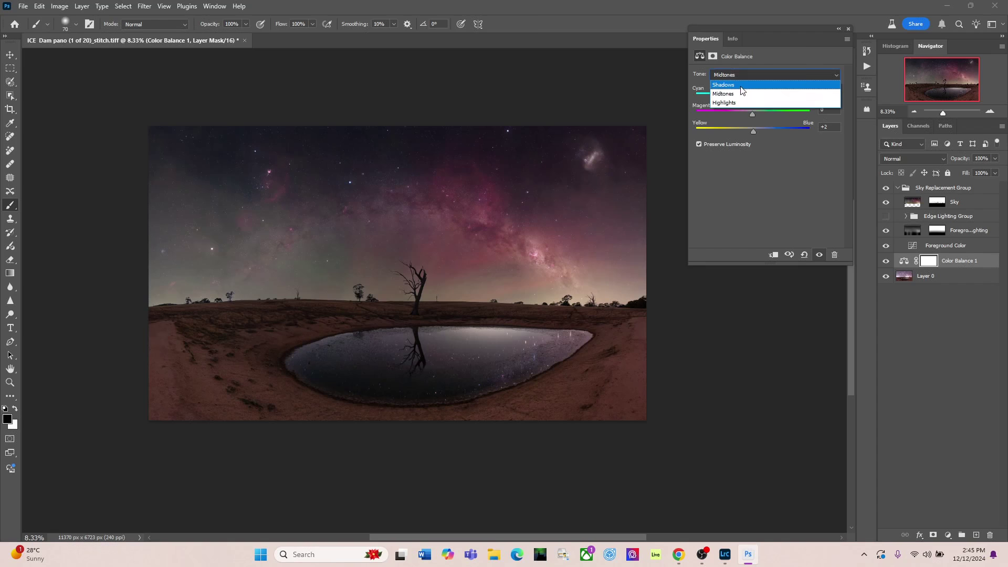
left_click(730, 103)
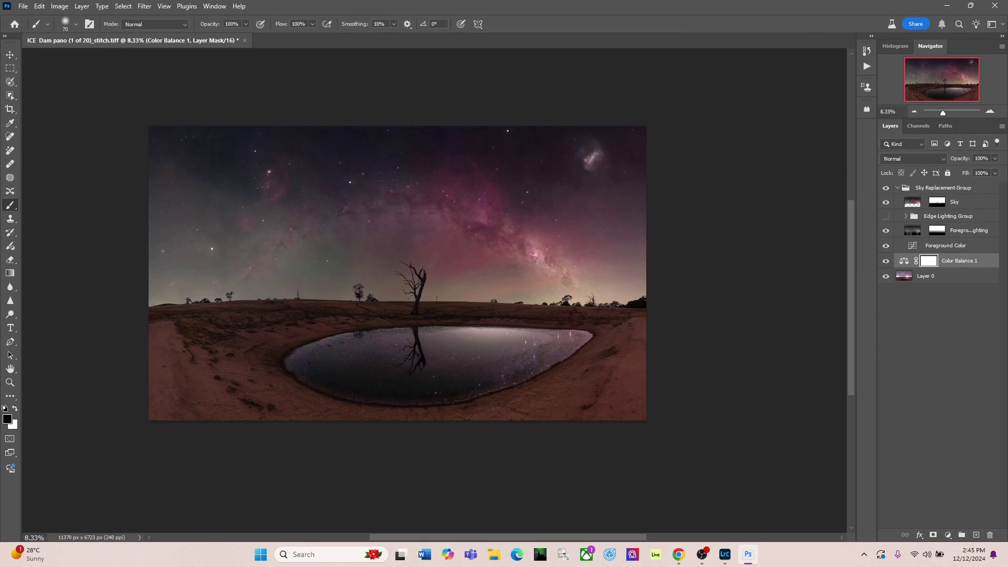
- Compare the dam panorama with and without the Color Balance 1 adjustment
left_click(887, 262)
left_click(886, 262)
left_click(886, 262)
left_click(887, 262)
left_click(887, 262)
left_click(886, 262)
left_click(887, 262)
left_click(991, 113)
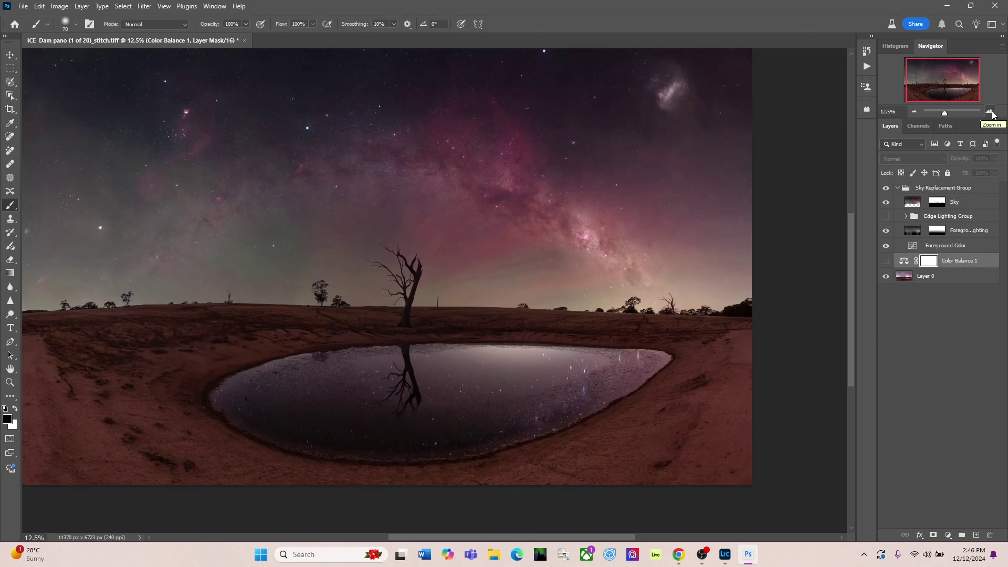
left_click_drag(950, 87, 948, 85)
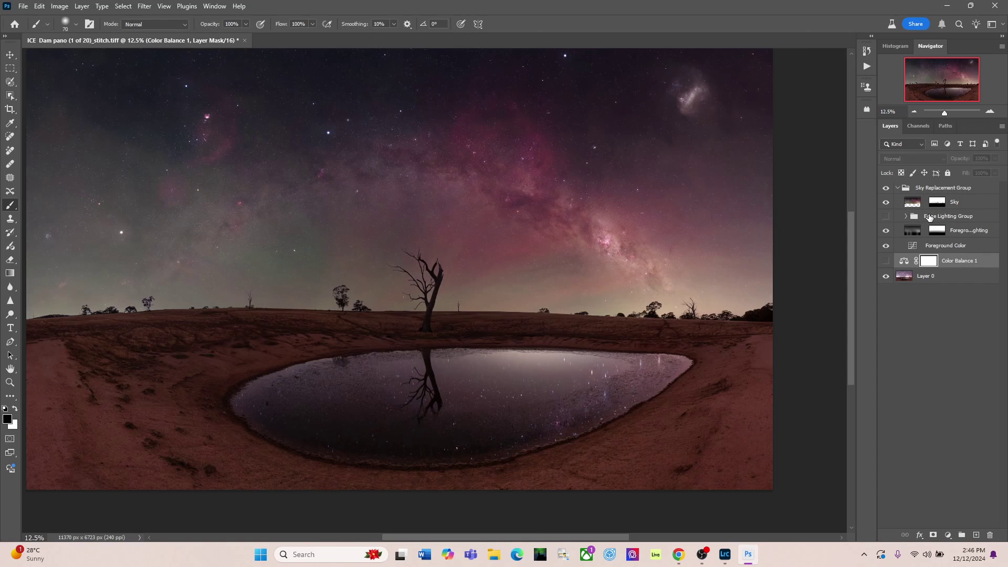
- Inspect the color-balanced ground and water along the dam's edge and around the dead tree
scroll(596, 173, "up", 5)
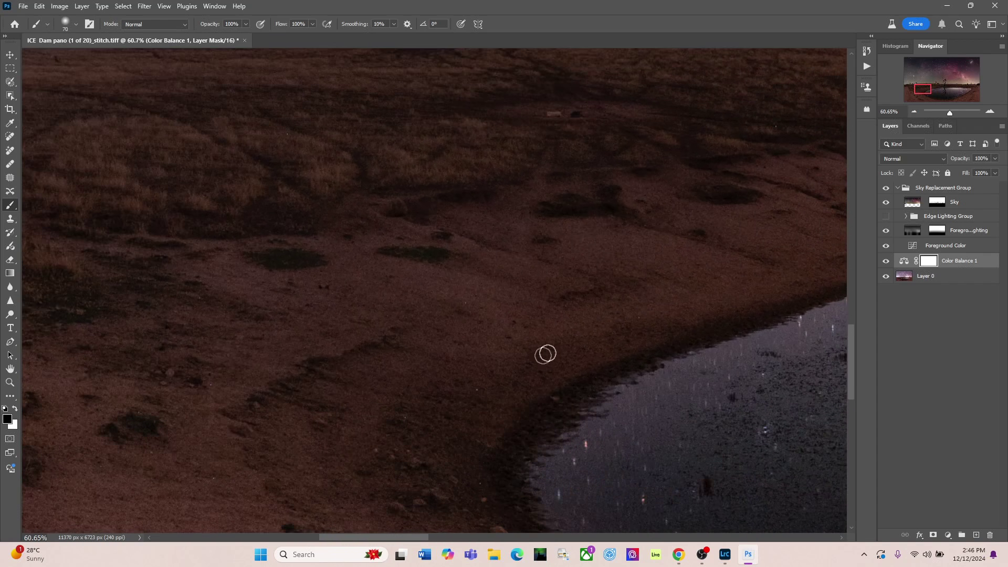
left_click_drag(927, 94, 948, 89)
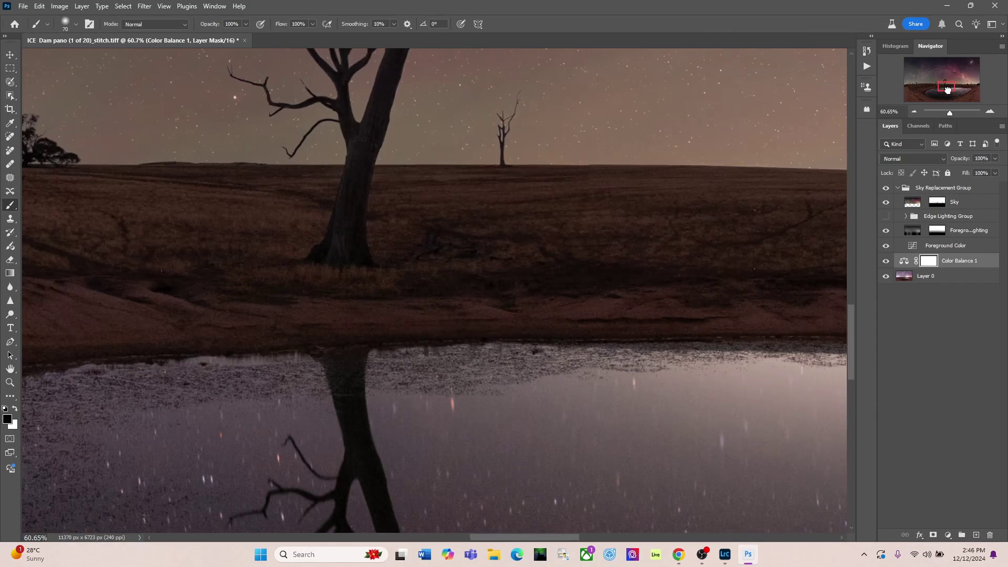
left_click(914, 111)
left_click(914, 110)
left_click(914, 111)
left_click(914, 111)
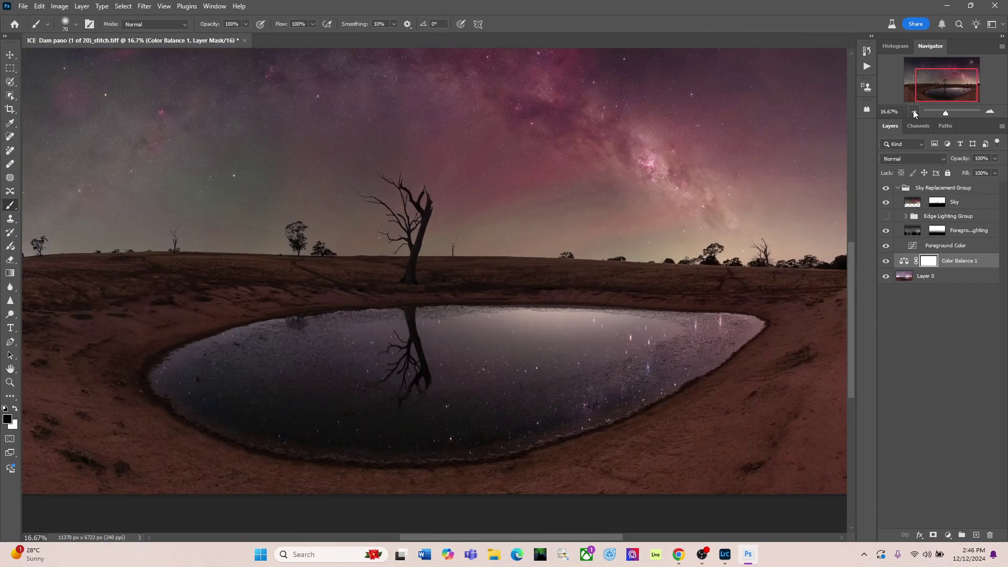
left_click(914, 110)
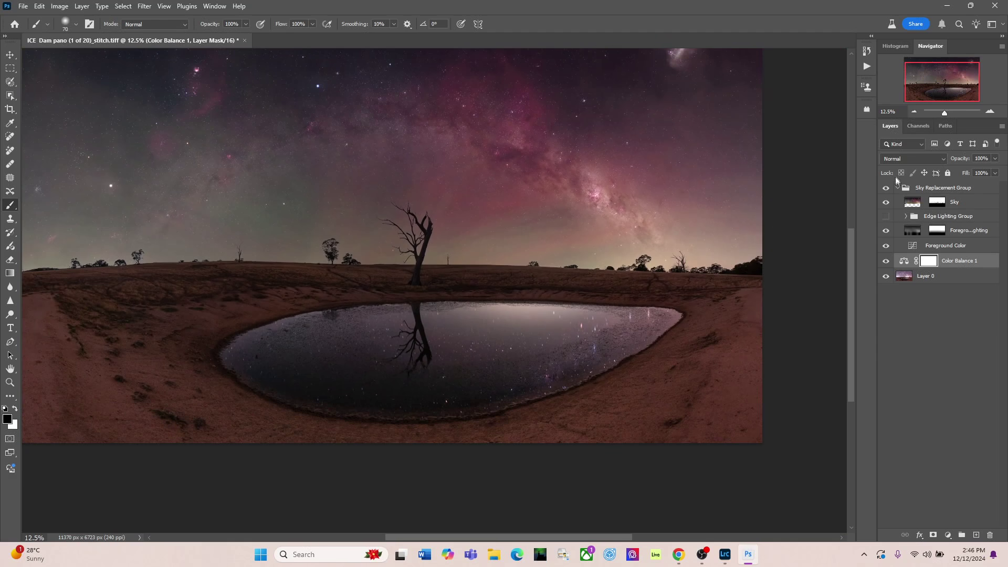
- Merge Color Balance 1 into Layer 0 with Merge Visible while the Sky Replacement Group is hidden, and show the group again
left_click(886, 190)
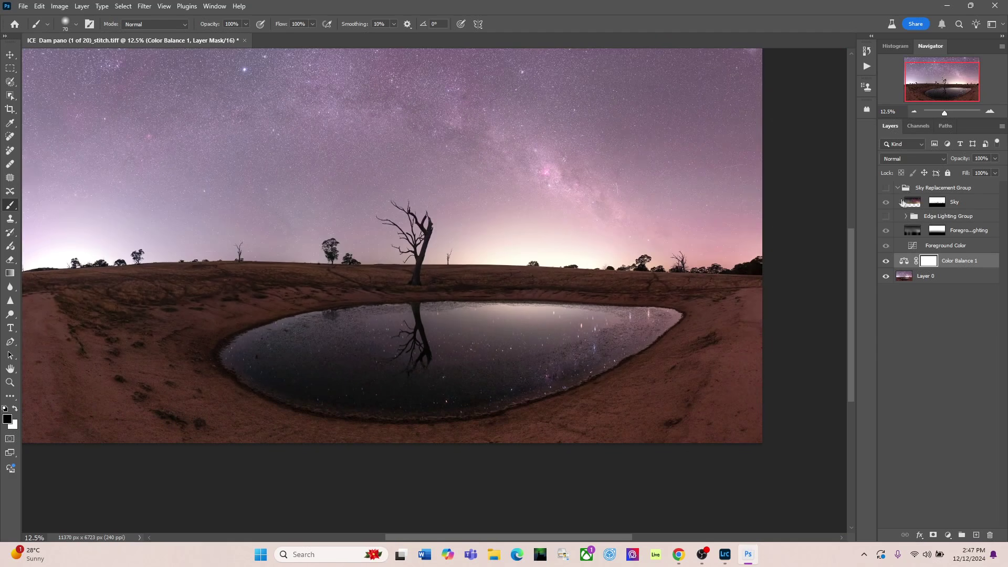
left_click(908, 277)
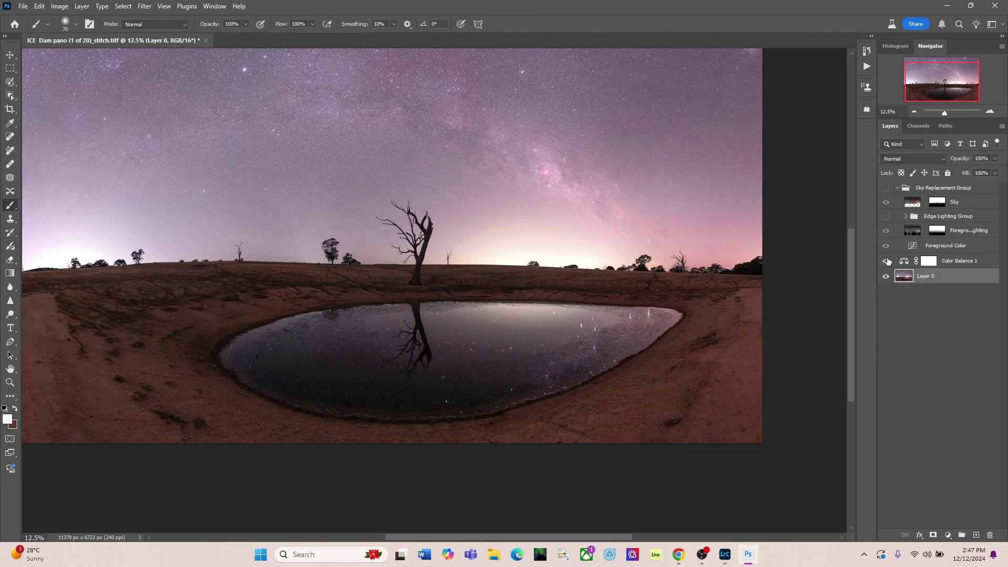
left_click(82, 6)
left_click(109, 407)
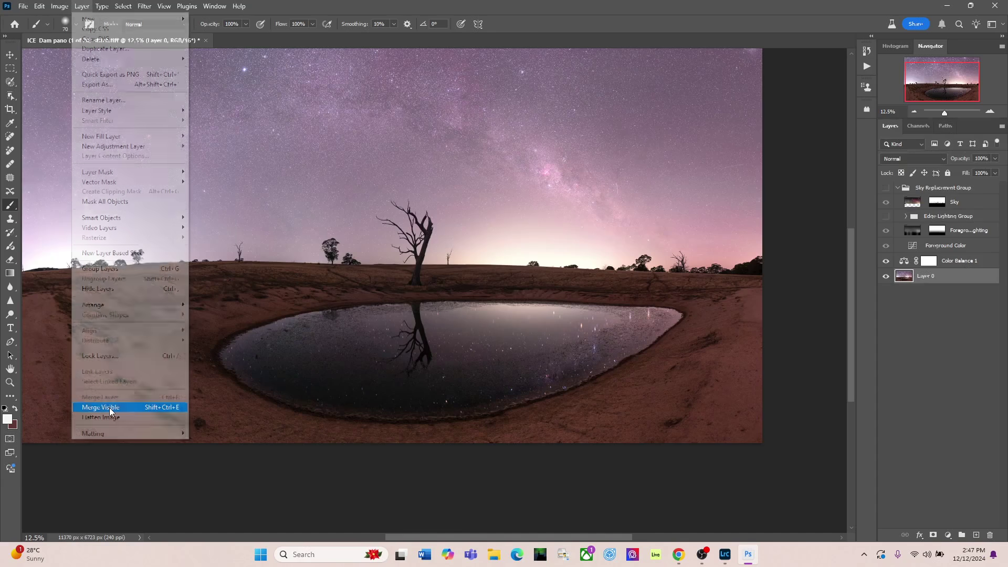
left_click(887, 189)
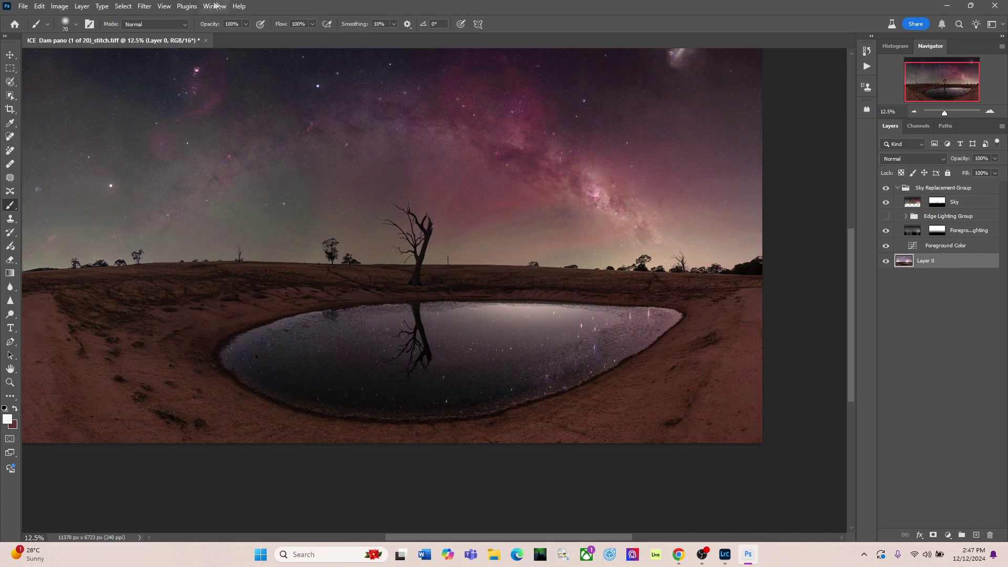
- Denoise Layer 0 with Topaz DeNoise AI using the Severe Noise model, Remove Noise 24, Enhance Sharpness 51 and Recover Original Detail 2
left_click(145, 7)
mouse_move(213, 264)
left_click(307, 263)
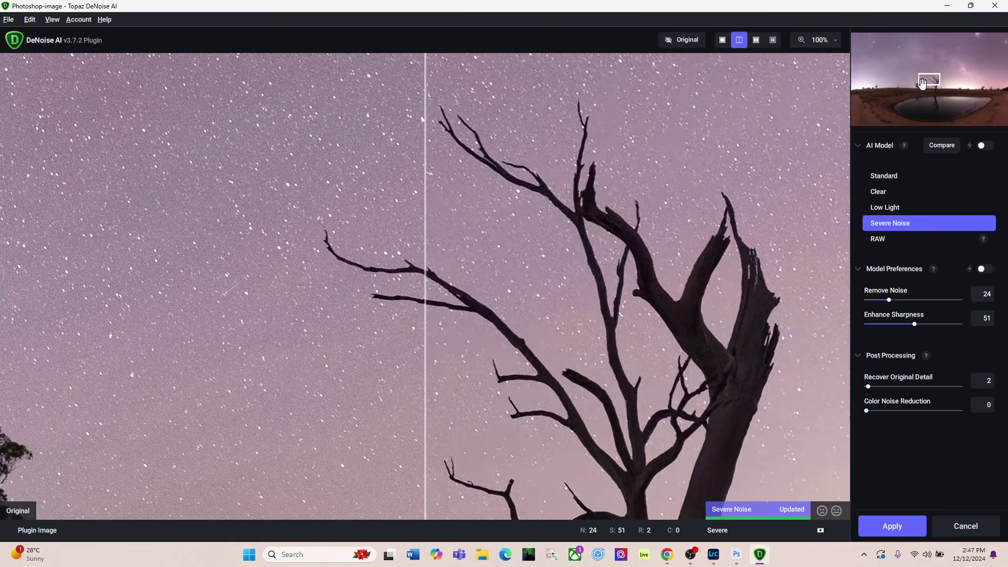
mouse_move(928, 83)
left_mouse_down()
mouse_move(920, 101)
mouse_move(923, 93)
left_mouse_up()
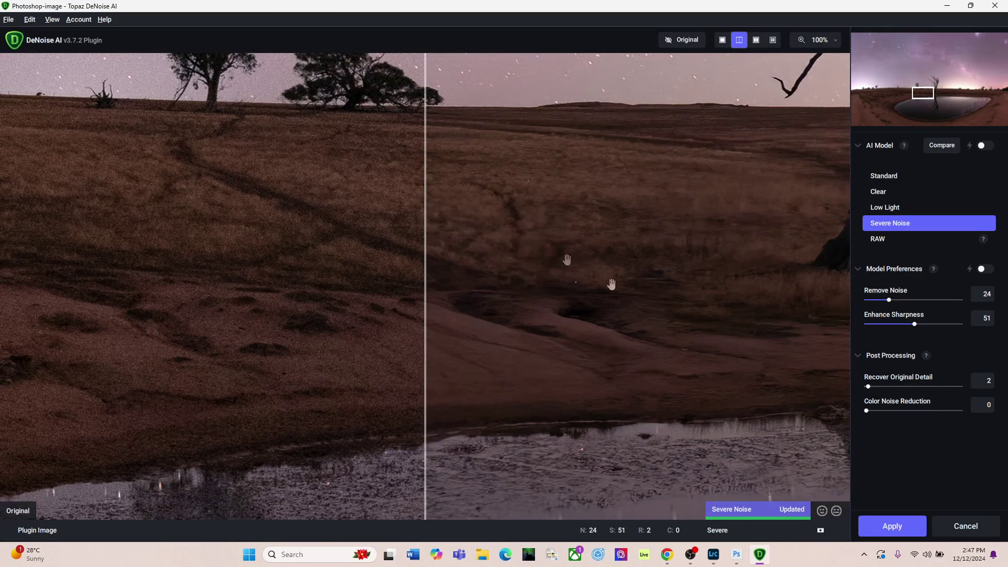
left_click(907, 531)
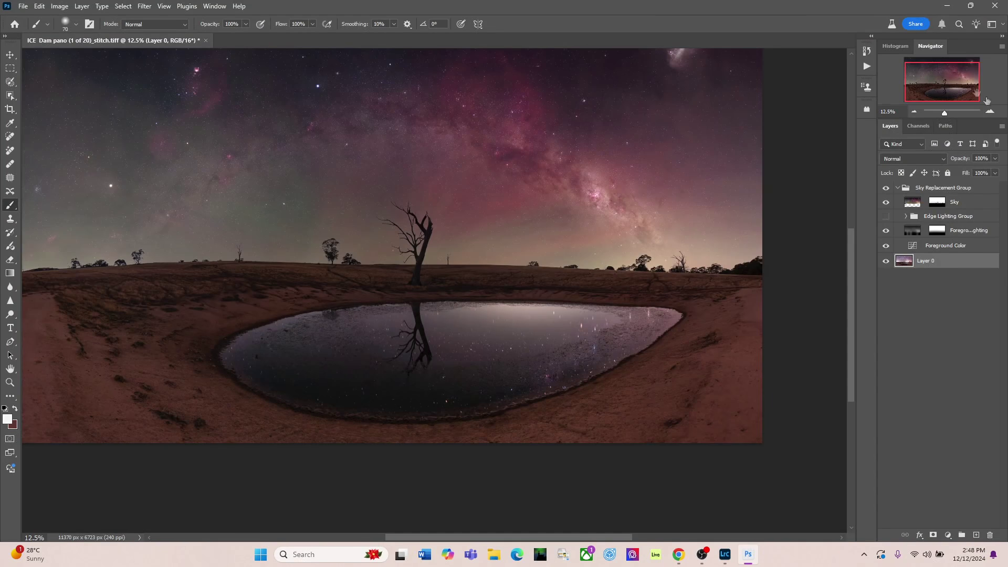
left_click(915, 112)
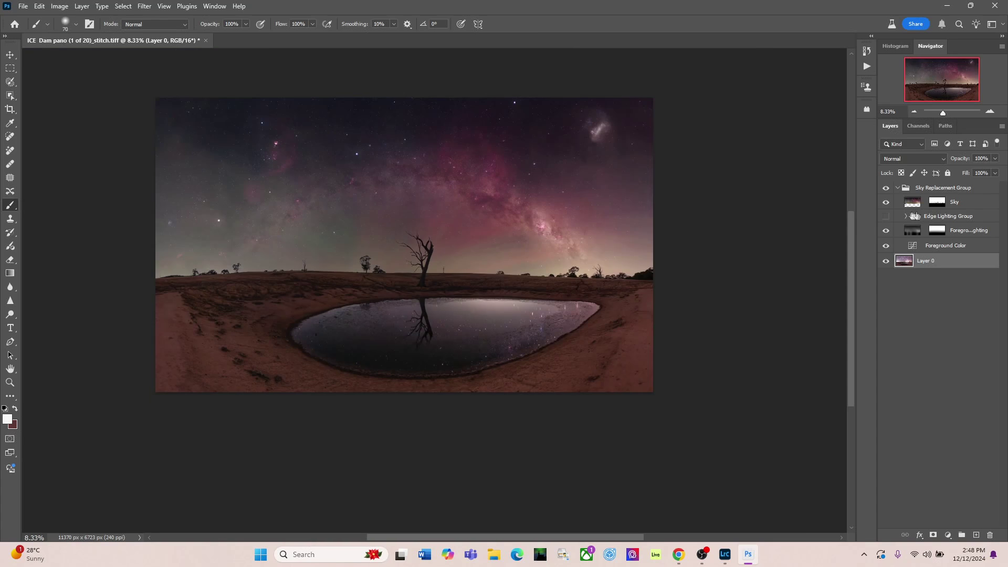
- Compare the panorama with and without the Foreground Lighting layer
left_click(886, 232)
left_click(887, 232)
left_click(887, 232)
left_click(888, 232)
- Flatten the dam panorama into a single Background layer, and save the changes while quitting Photoshop
left_click(82, 7)
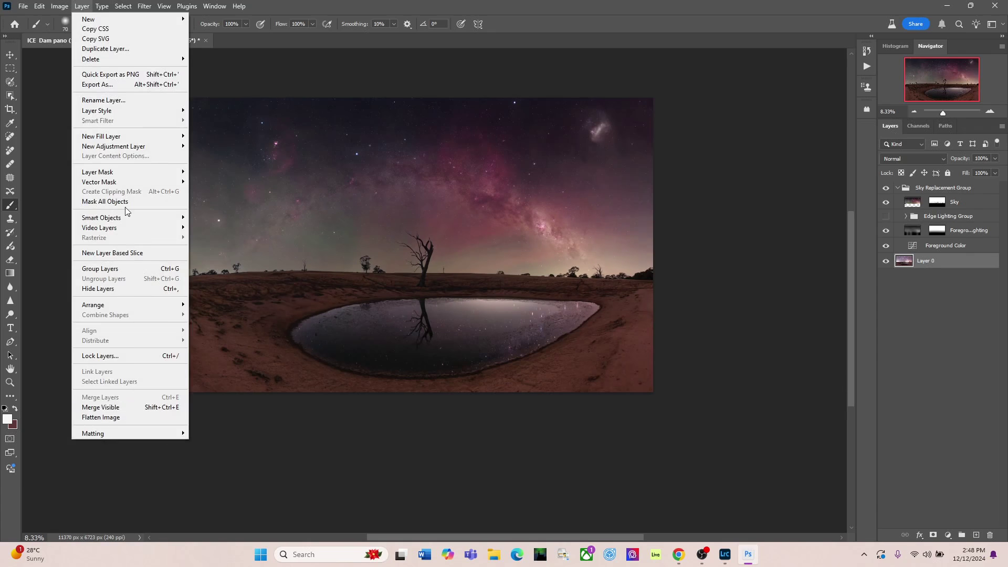
left_click(125, 419)
left_click(465, 206)
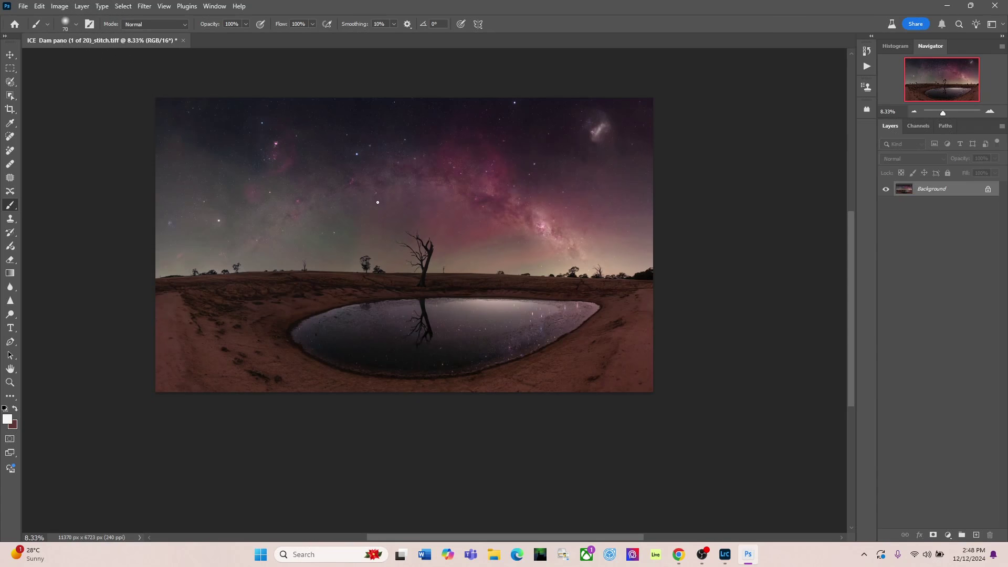
left_click(994, 6)
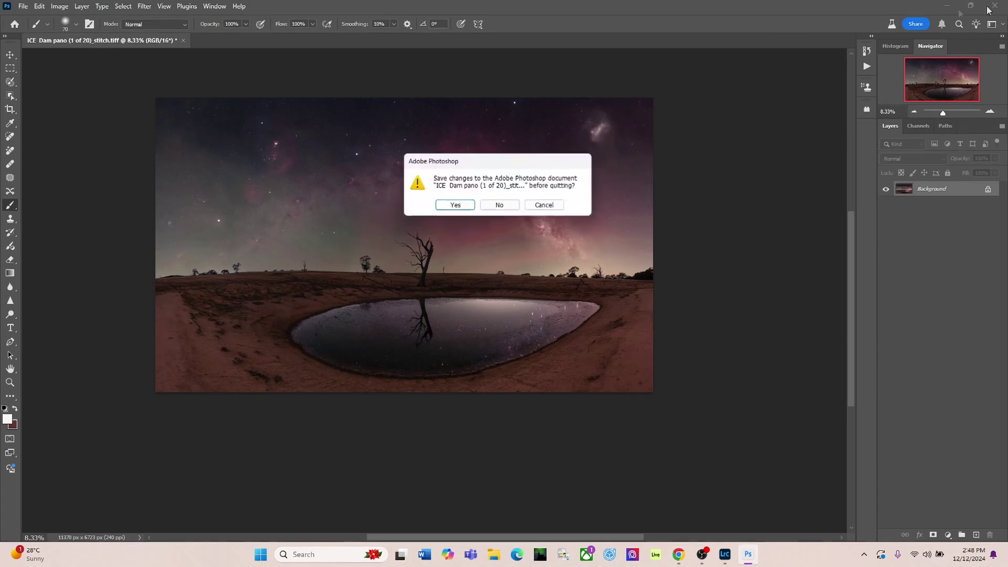
left_click(456, 205)
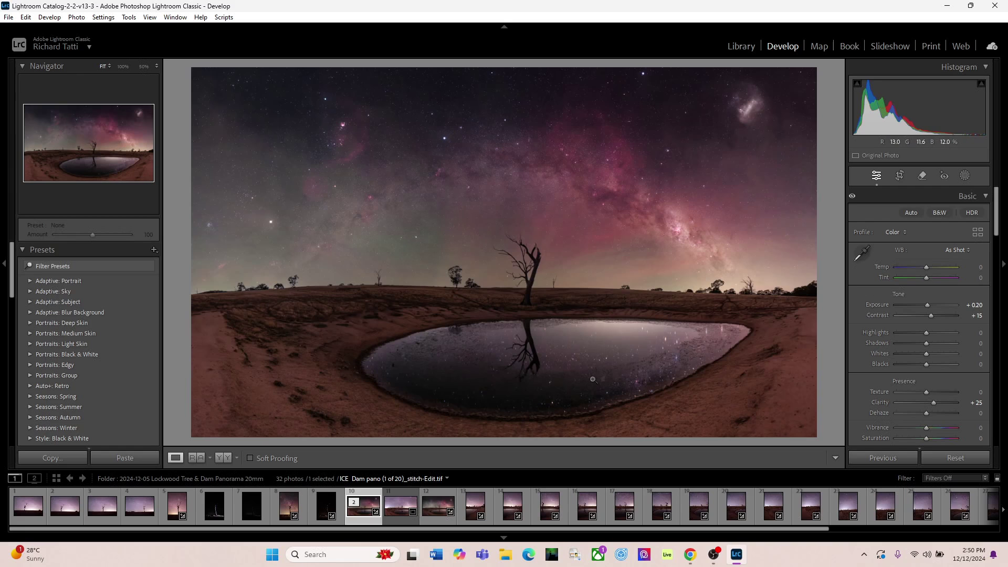
- In Lightroom Classic, paint a new brush mask over the dam's water with Temp 2 and Tint −8
left_click(965, 175)
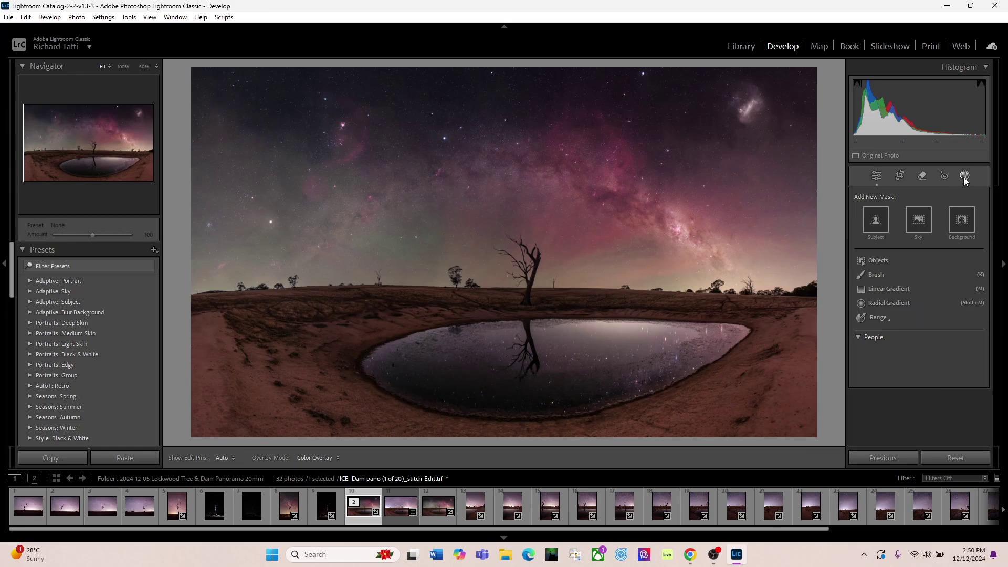
left_click(877, 274)
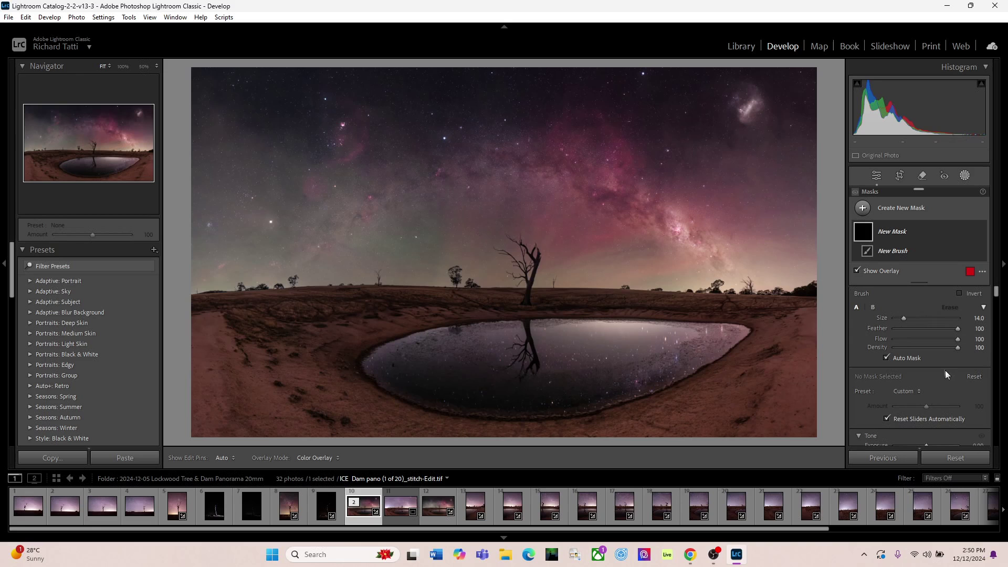
scroll(939, 314, "down", 4)
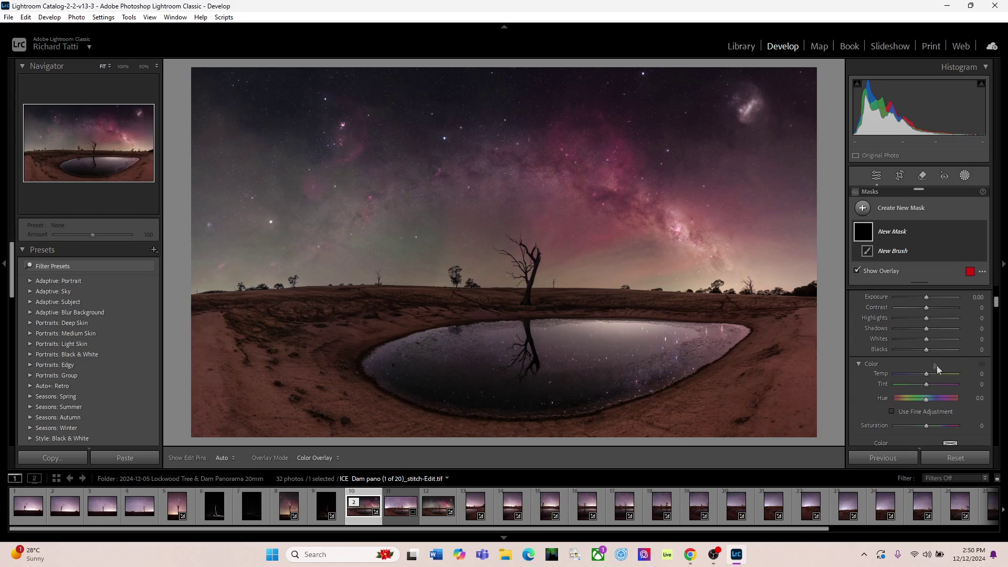
left_click_drag(926, 383, 925, 385)
key("h")
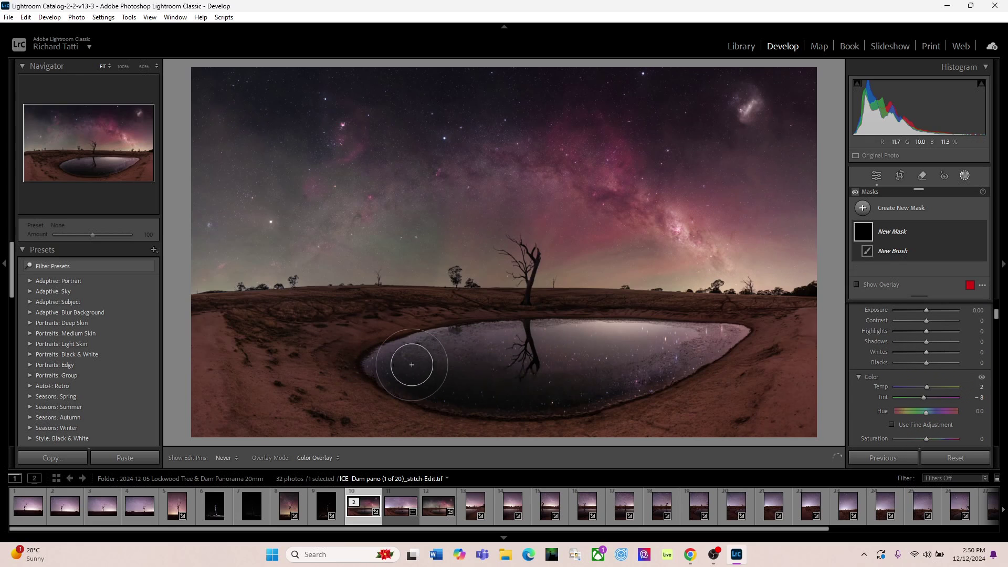
key("h")
left_click_drag(626, 368, 657, 336)
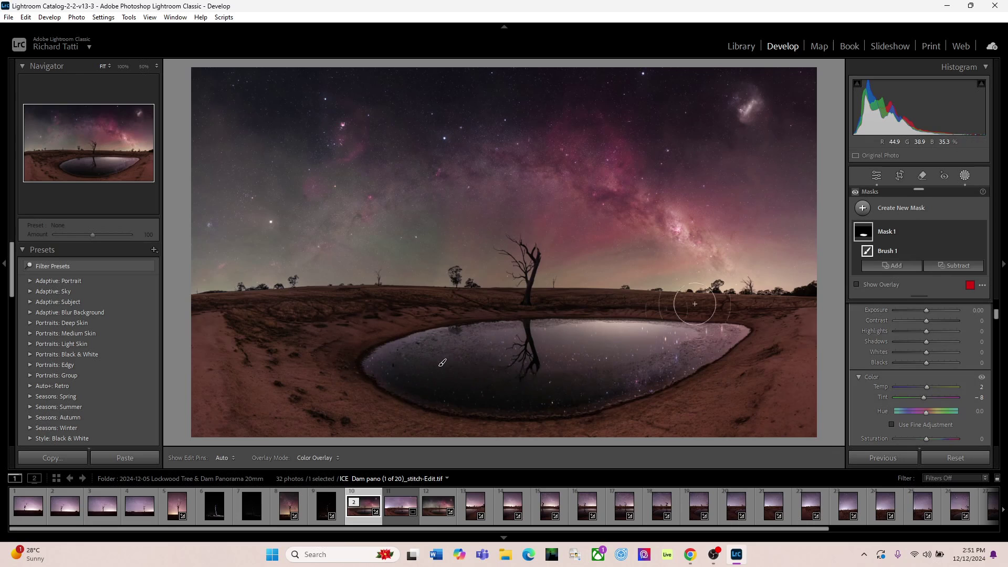
key("h")
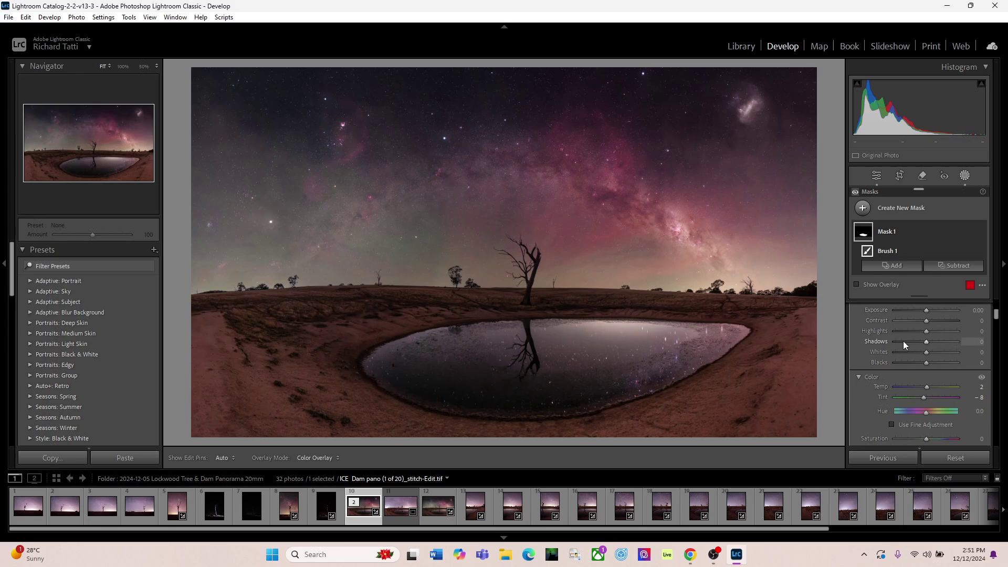
key("h")
- Set the water mask's Exposure to 0.30, Temp to 8 and Tint to −17, and check its coverage with the overlay
left_click(927, 309)
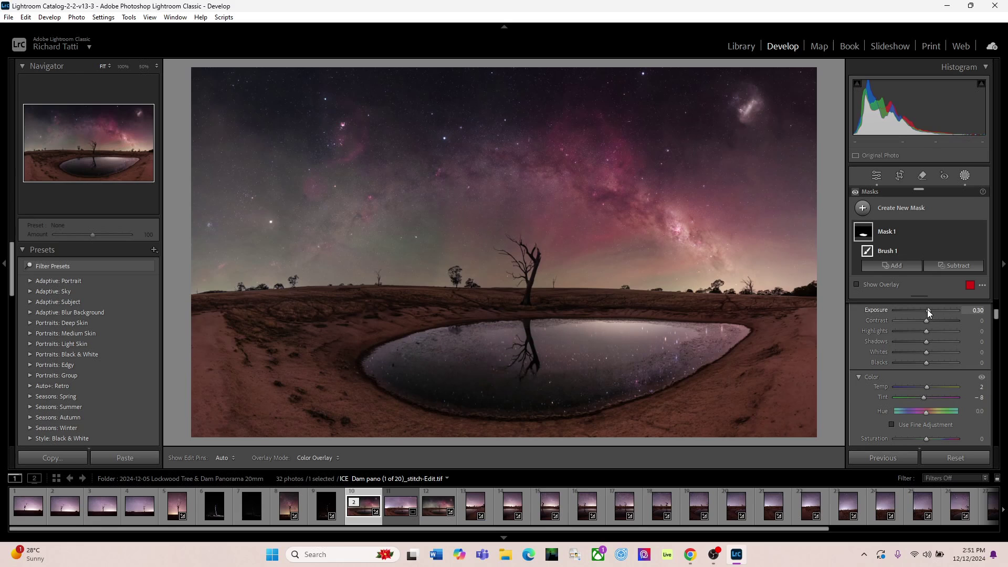
left_click(857, 284)
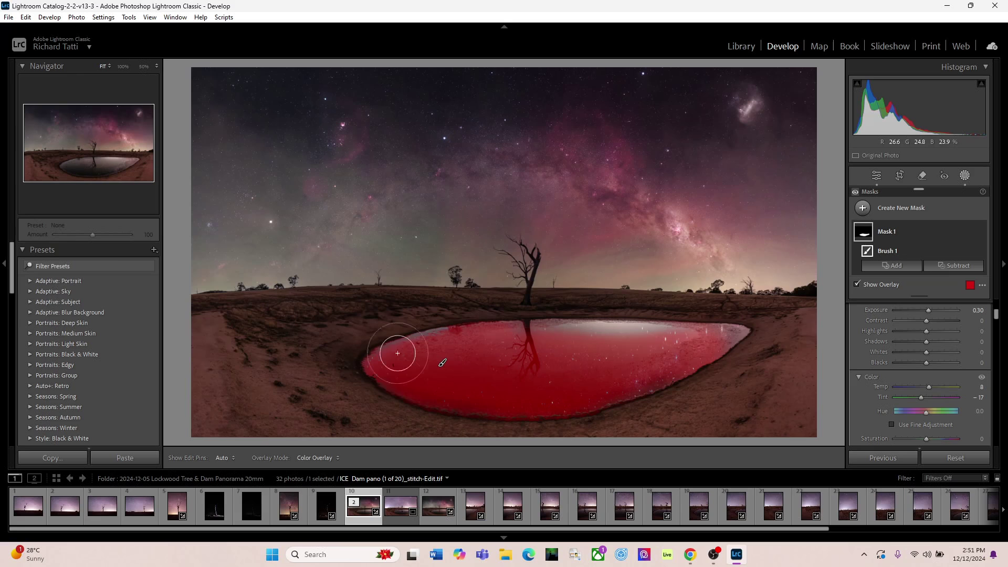
left_click(857, 285)
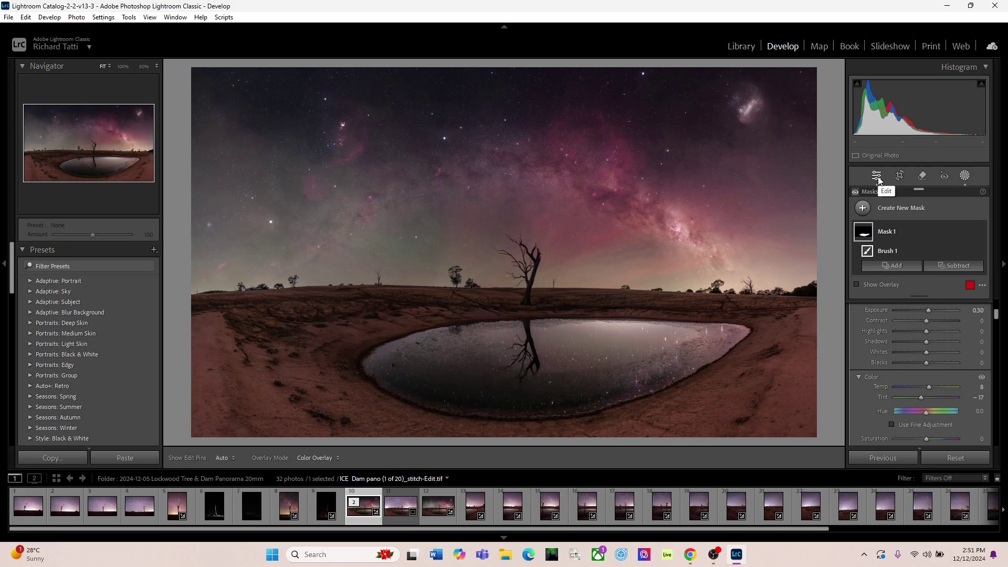
- Add a diagonal linear gradient mask over the photo's lower-right ground and set its Exposure to −0.50
left_click(863, 209)
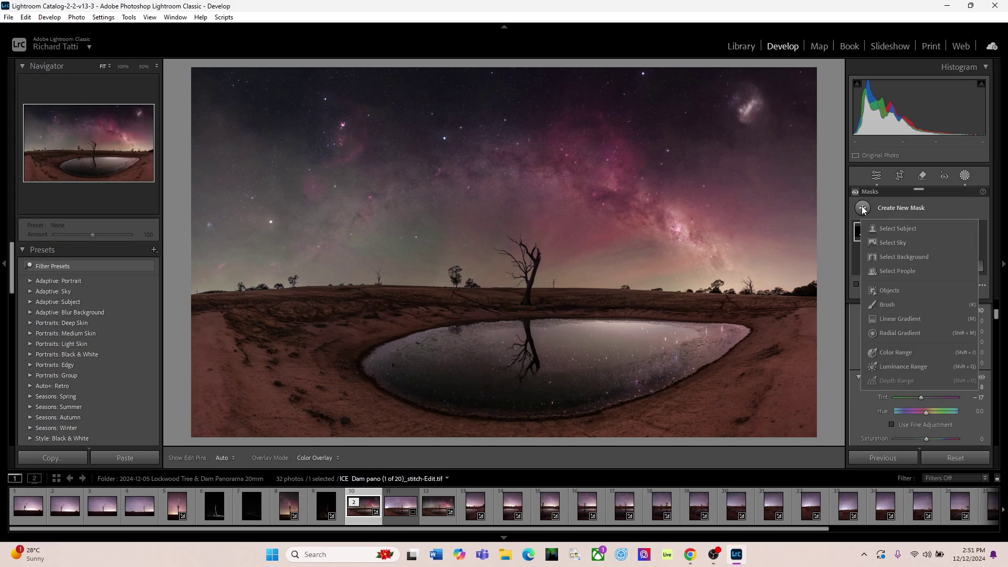
left_click(891, 319)
left_click_drag(792, 432, 719, 287)
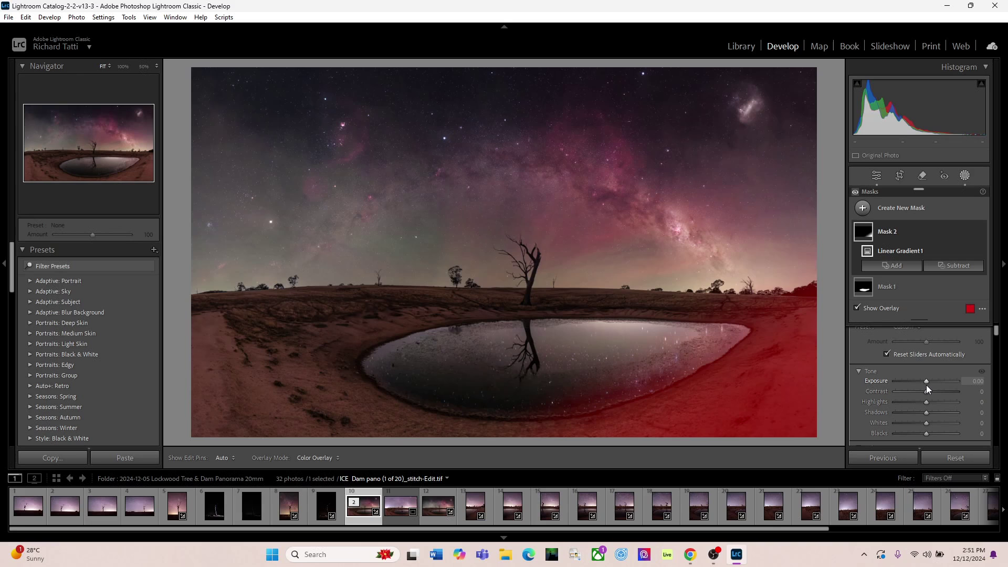
key("o")
scroll(926, 381, "down", 3)
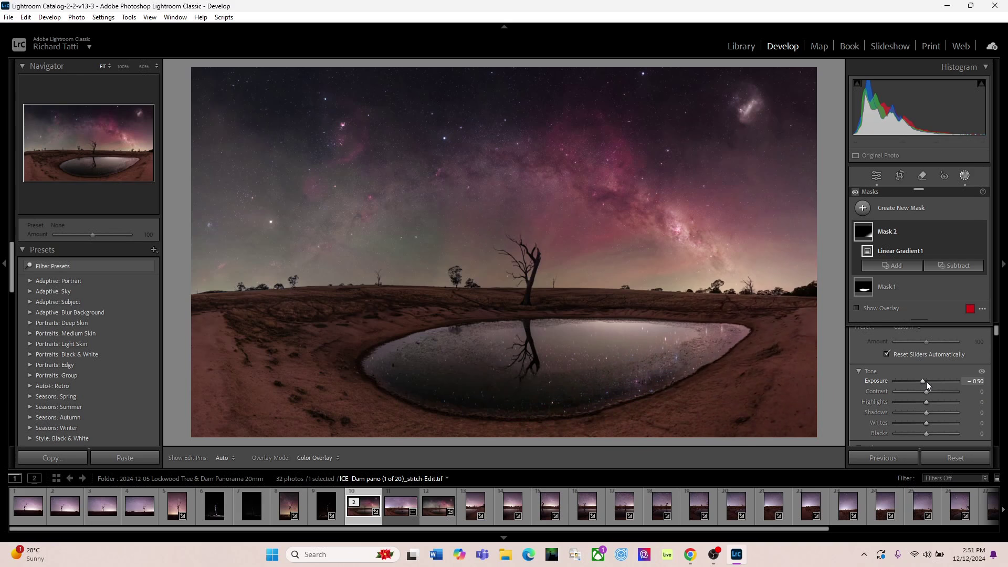
- Add a diagonal linear gradient mask over the photo's lower-left ground and set its Exposure to −1.29
left_click(867, 212)
left_click(896, 322)
left_click_drag(200, 419, 330, 270)
left_click_drag(925, 380, 915, 384)
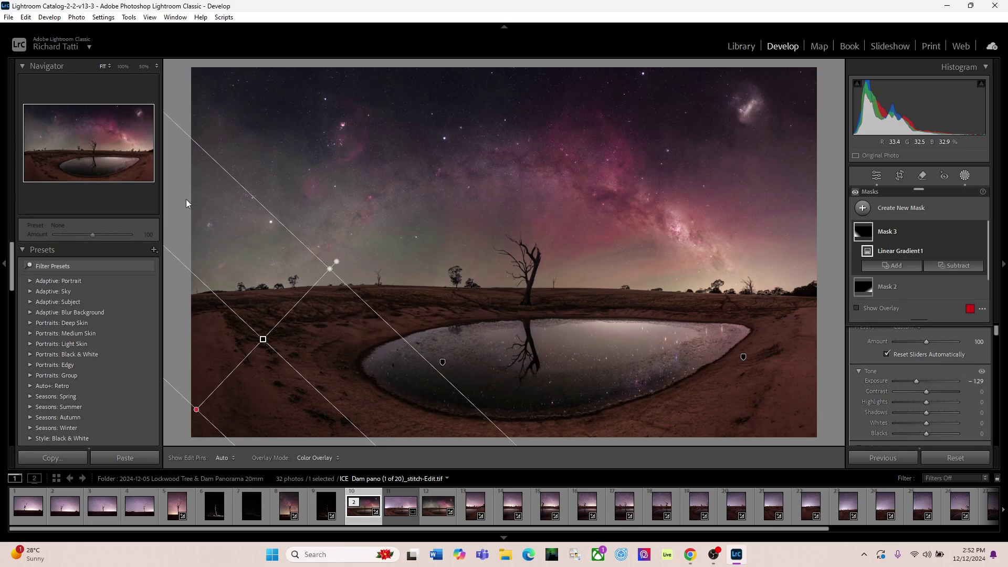
- Subtract the sky above the horizon from the lower-left gradient mask with a brush
left_click(857, 309)
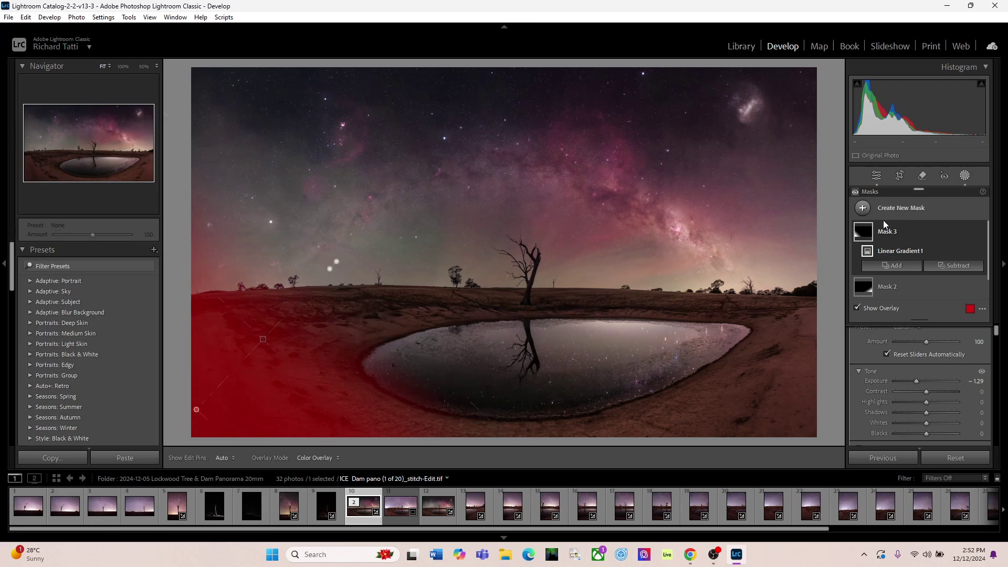
left_click(950, 267)
left_click(933, 368)
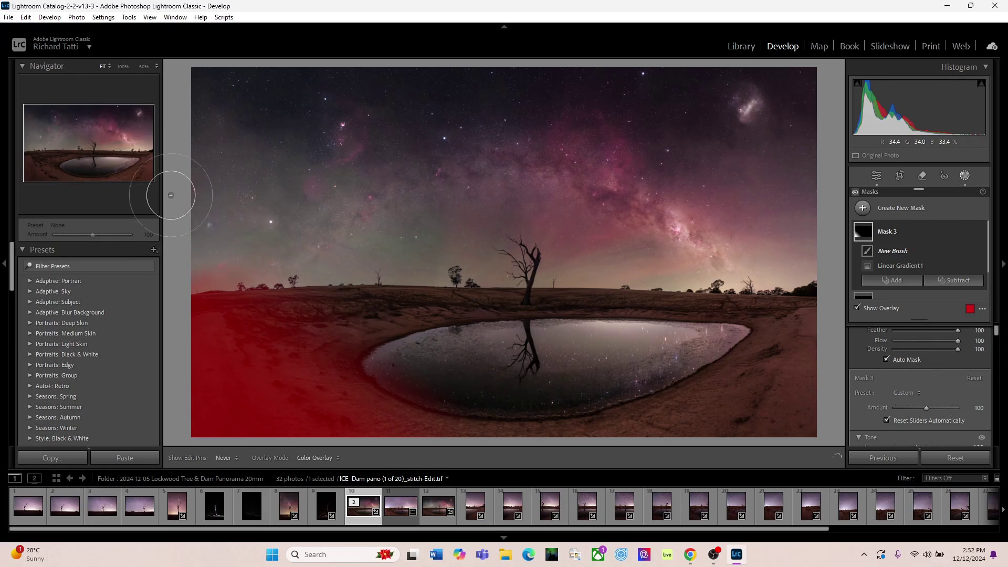
left_click_drag(169, 225, 282, 236)
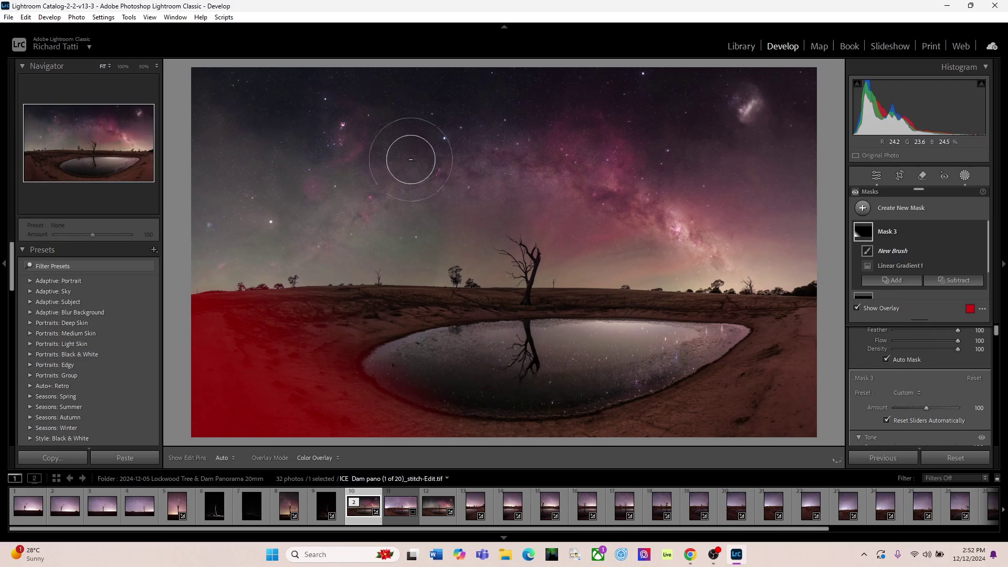
left_click(912, 250)
- Subtract the sky above the horizon from the lower-right gradient mask, Mask 2, with a brush
scroll(944, 233, "down", 2)
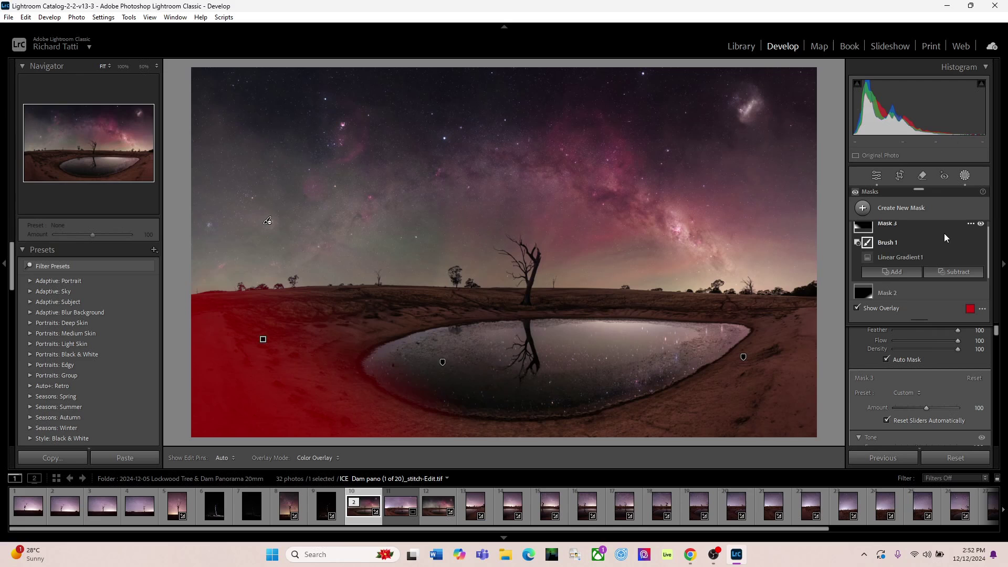
left_click(863, 287)
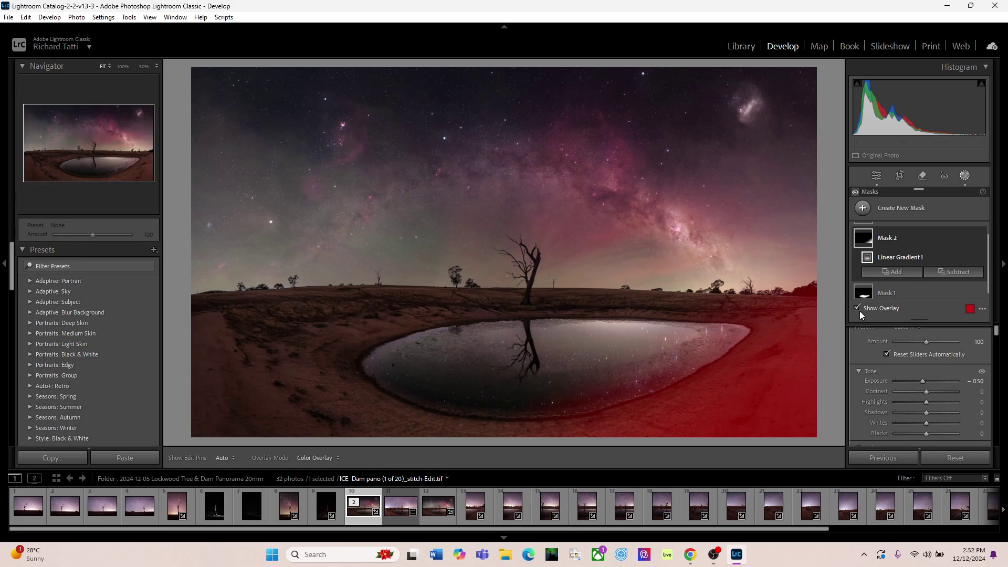
left_click(953, 271)
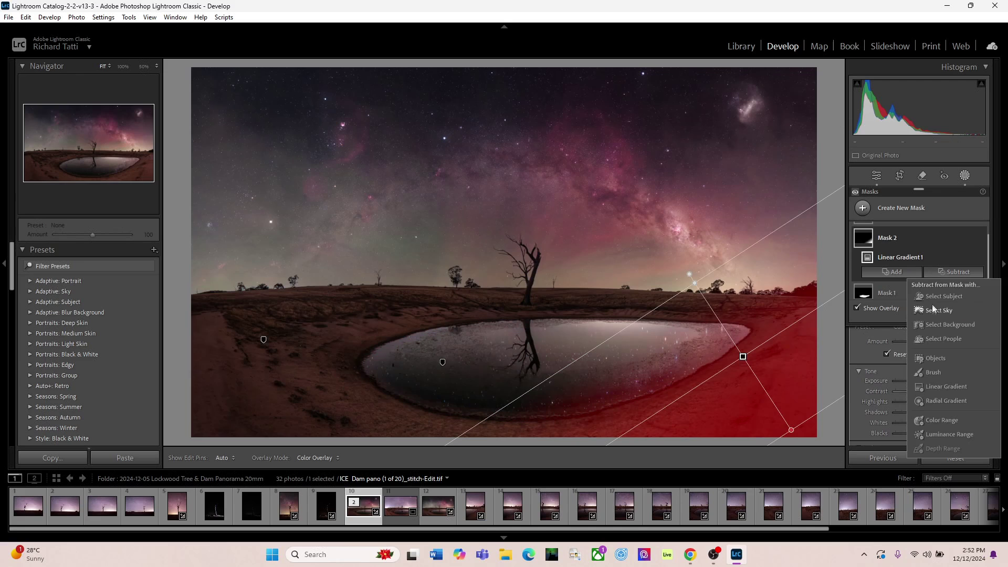
left_click(933, 372)
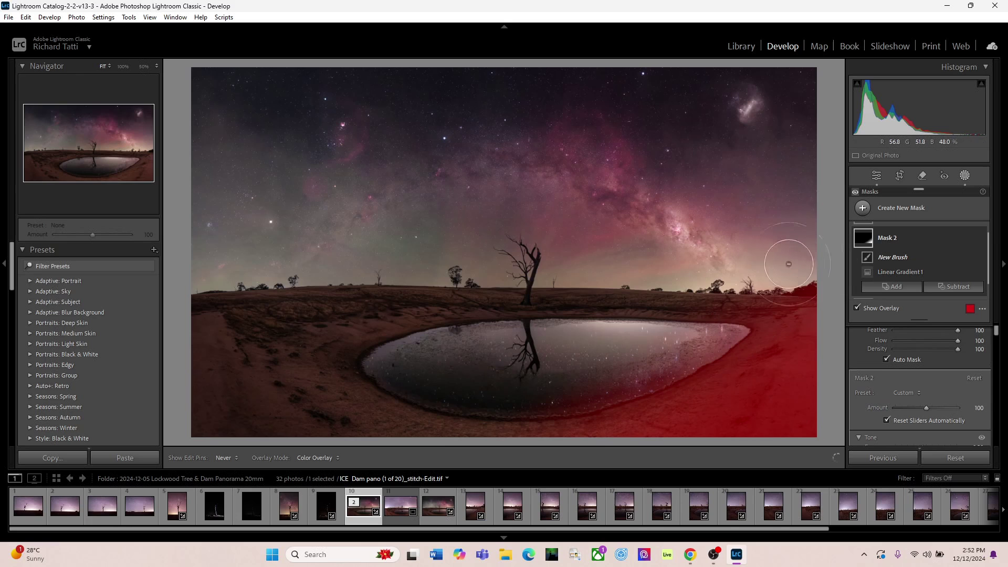
mouse_move(688, 263)
left_mouse_down()
mouse_move(702, 243)
mouse_move(702, 190)
mouse_move(629, 200)
left_mouse_up()
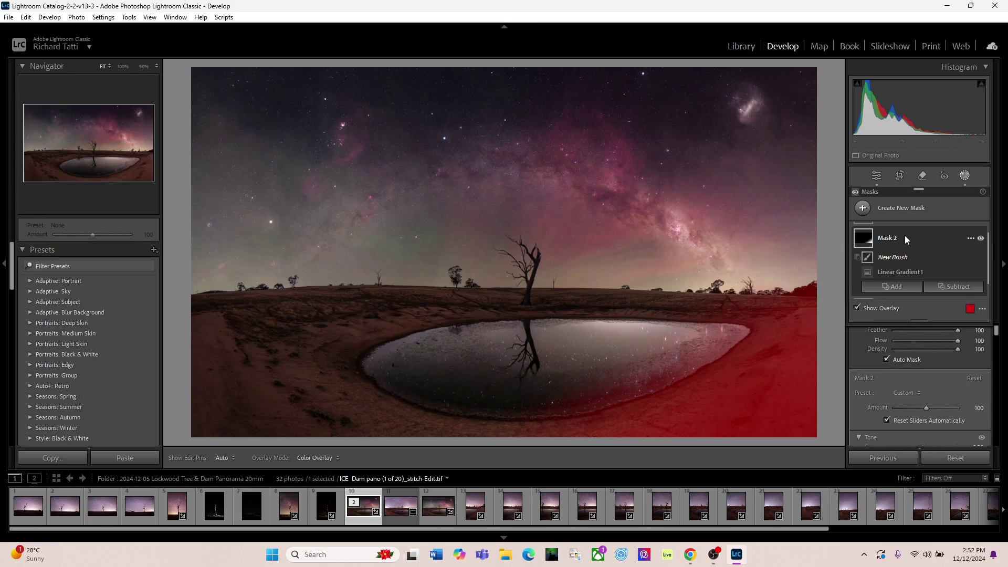
- Set the whole photo's Exposure to +0.40 and reset its Clarity to 0
left_click(874, 175)
key("Up")
key("Up")
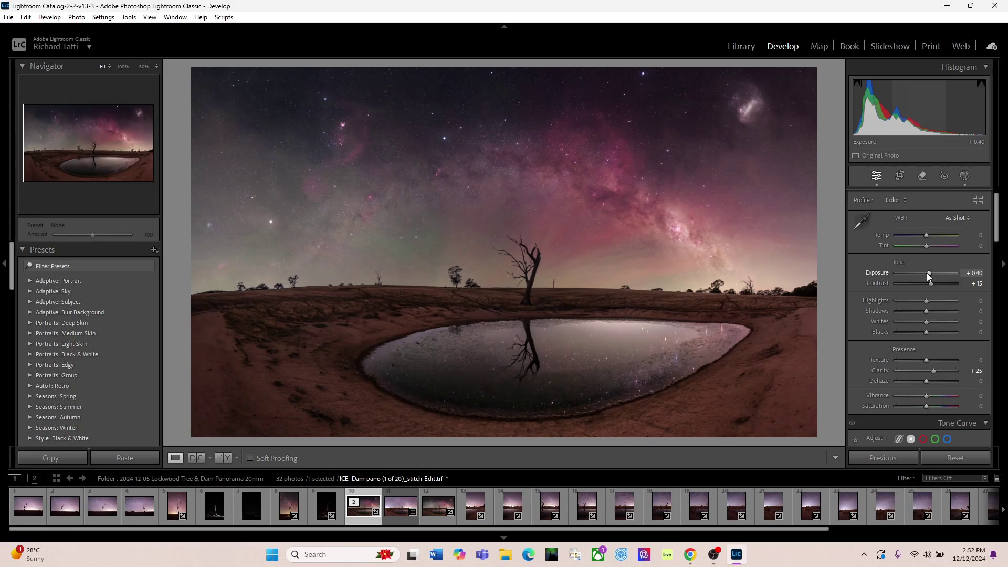
double_click(881, 370)
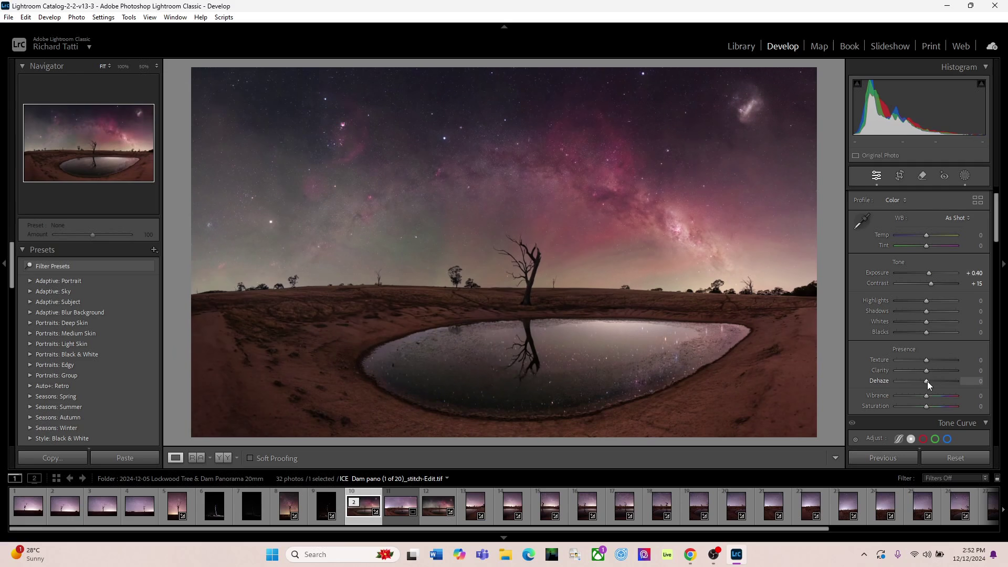
- Set the whole photo's Dehaze to +15 and warm its white balance to Temp +5
key("Up")
key("Up")
key("Up")
key("Up")
key("Down")
key("Down")
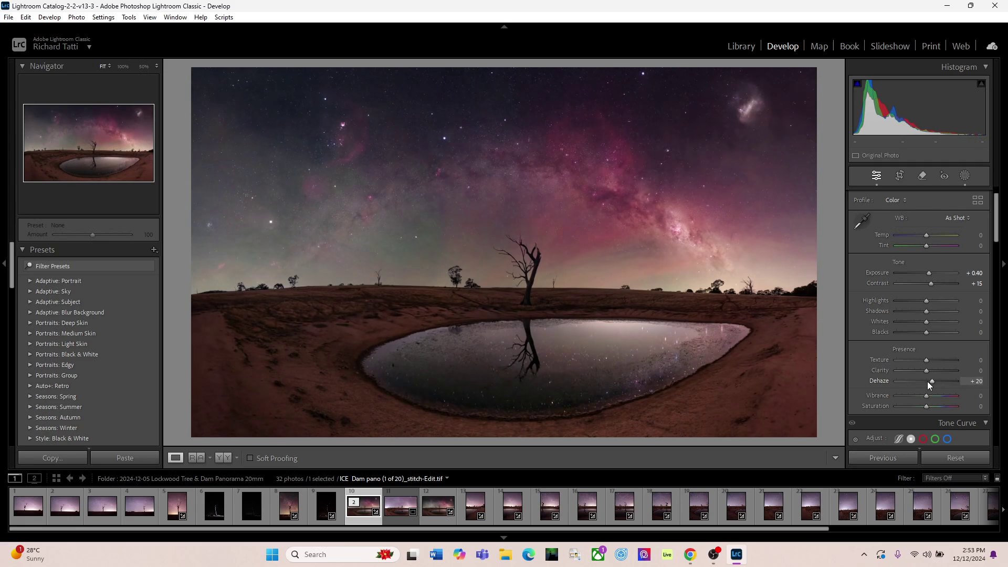
key("Up")
key("Up")
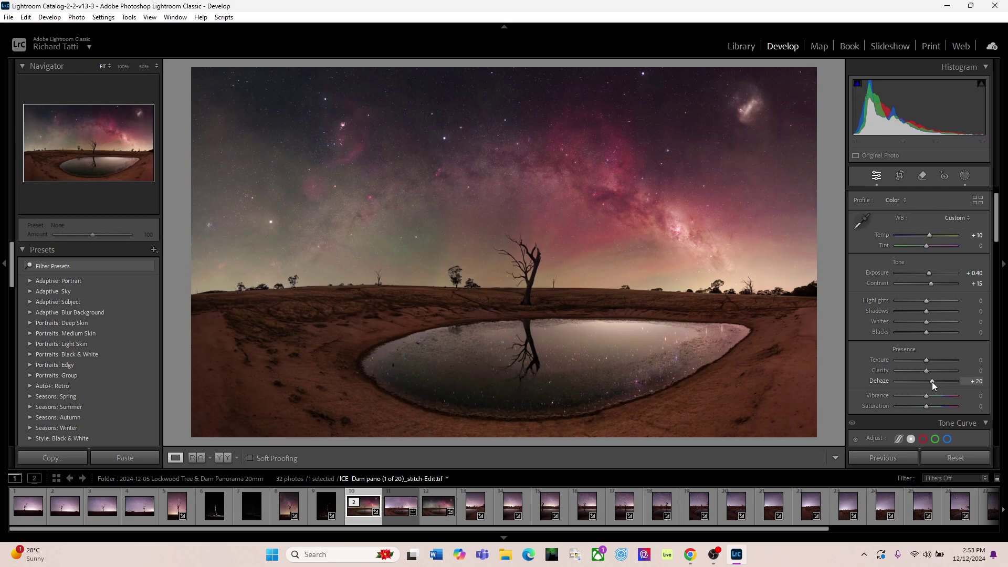
key("Down")
key("Down")
- Create a new brush mask for the dam's foreground and set its Clarity to 24
left_click(965, 176)
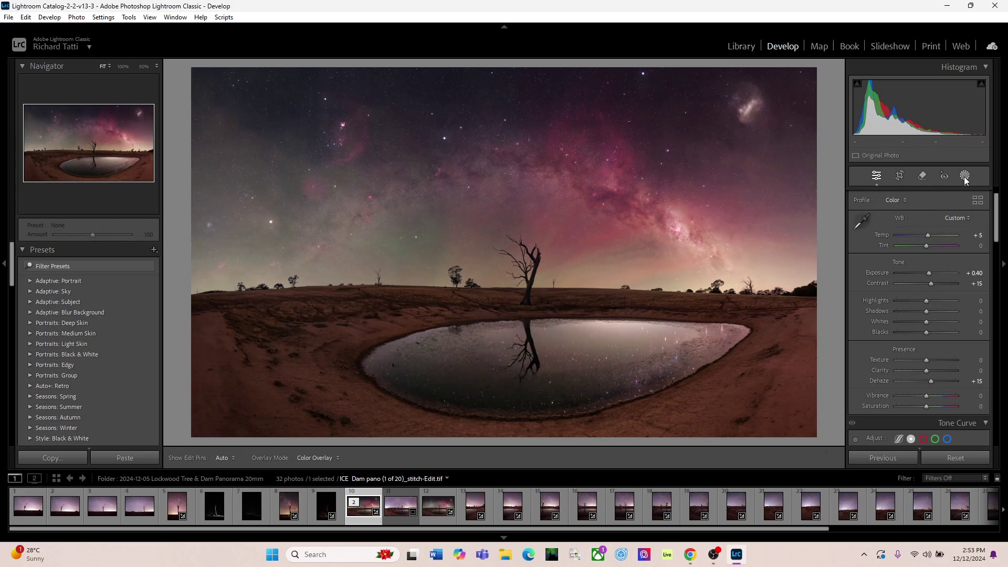
left_click(865, 208)
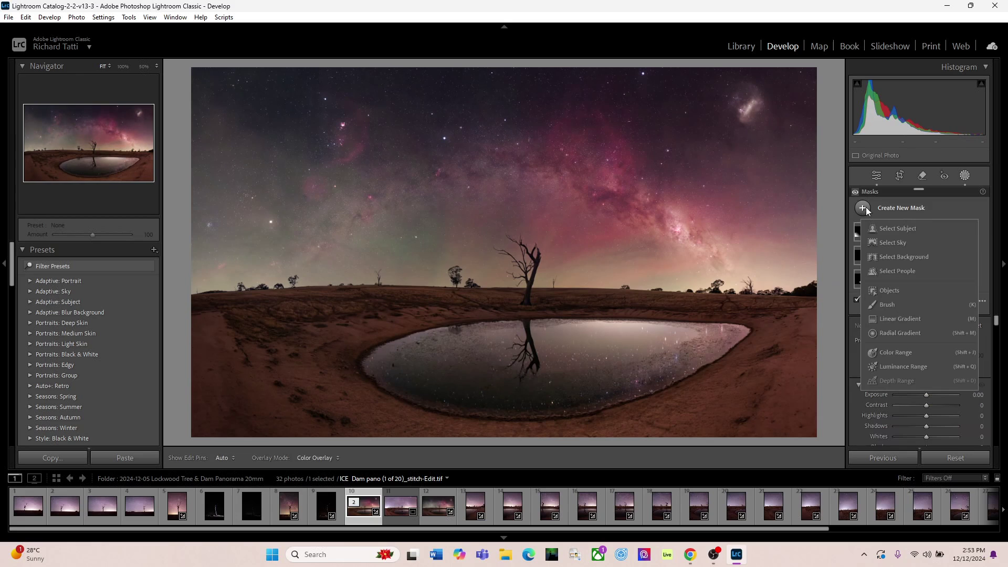
left_click(887, 308)
scroll(909, 358, "down", 2)
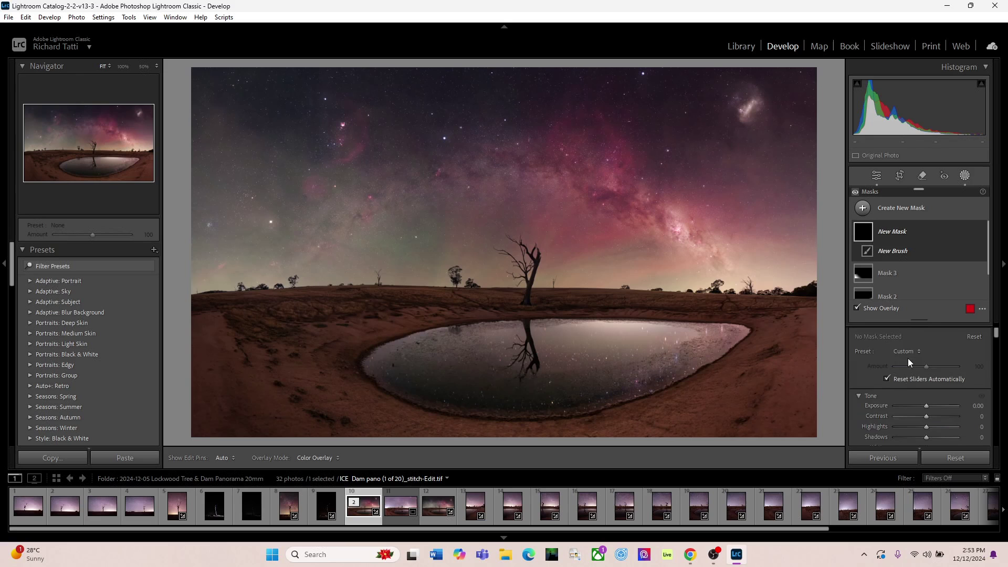
scroll(908, 358, "down", 3)
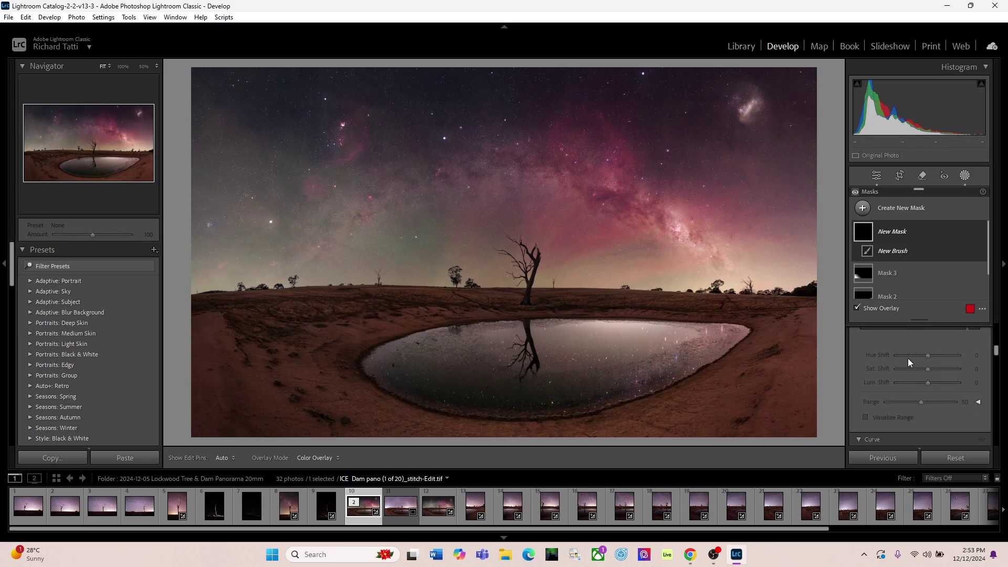
scroll(909, 359, "down", 4)
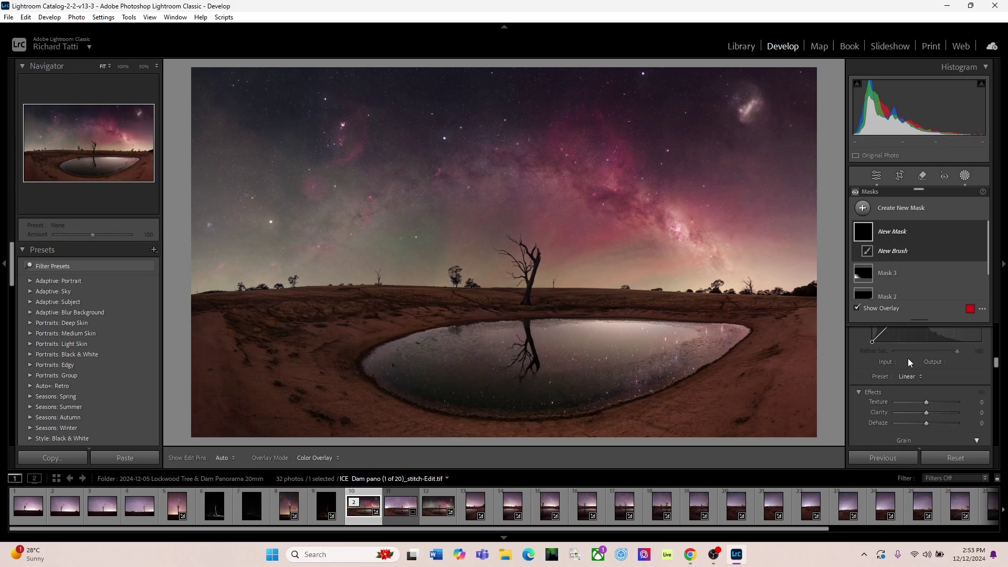
left_click_drag(926, 414, 932, 414)
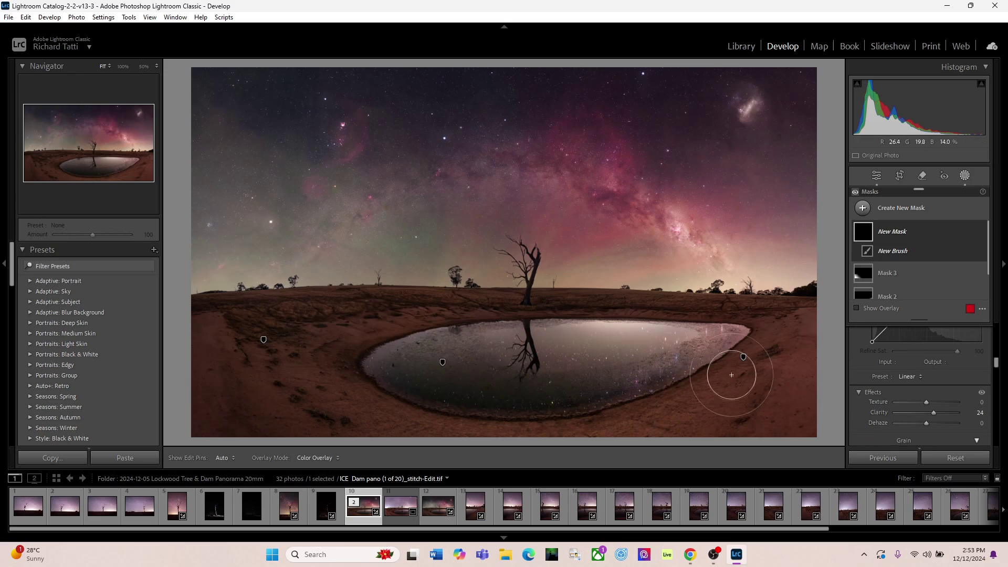
- Paint the Clarity mask over the ground and water below the horizon, using the overlay to fill the missed far bank
key("h")
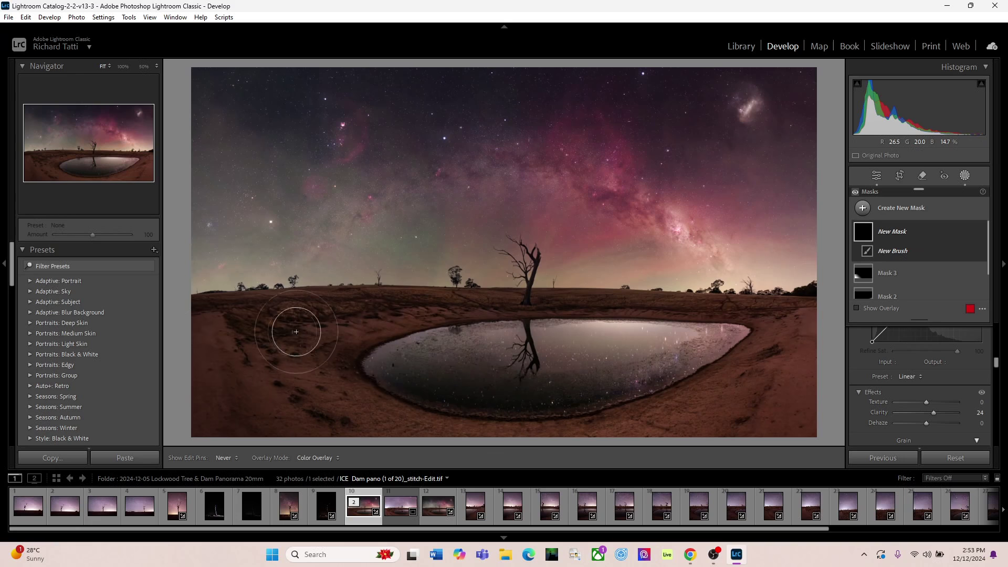
key("h")
left_click(827, 285)
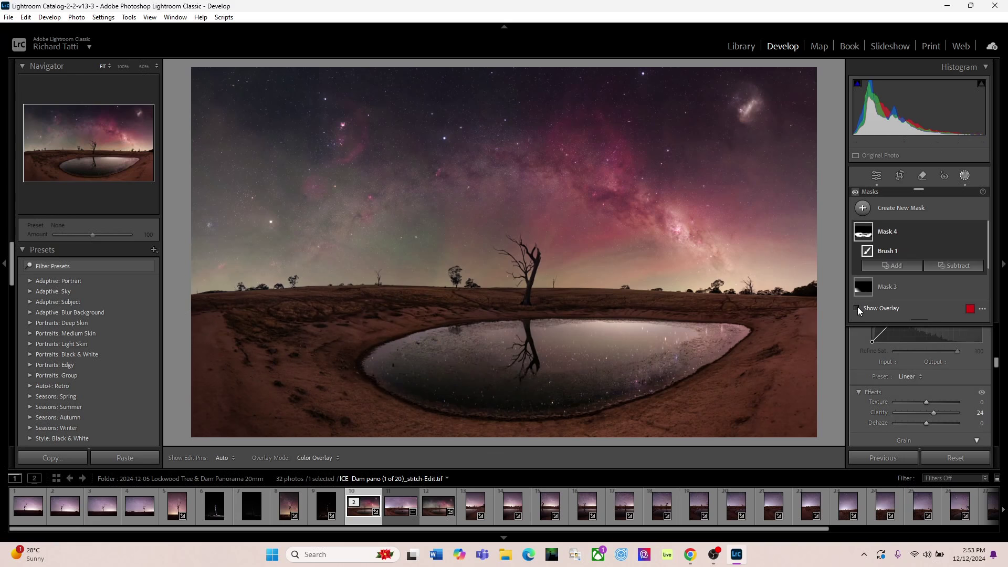
left_click(857, 309)
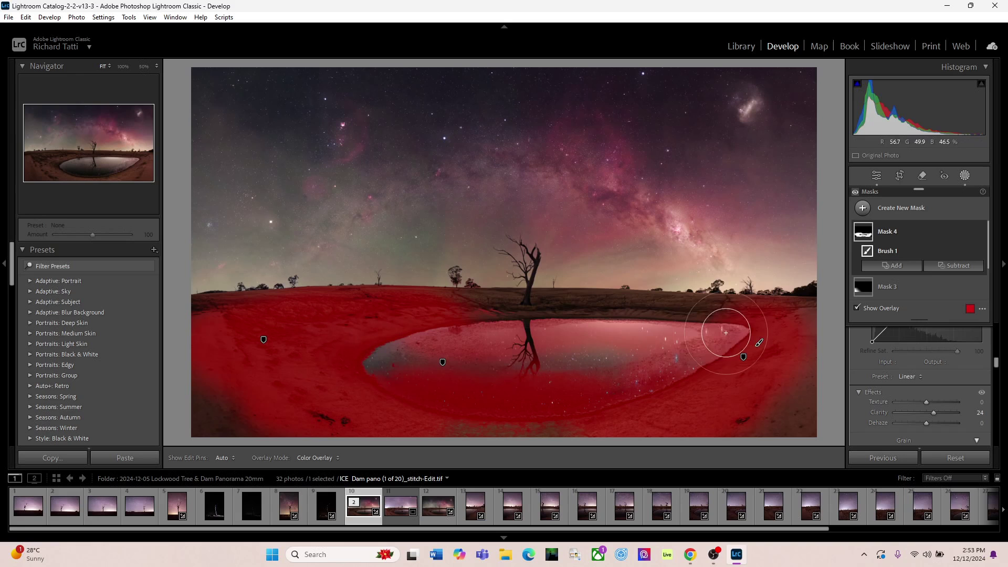
left_click_drag(710, 317, 461, 315)
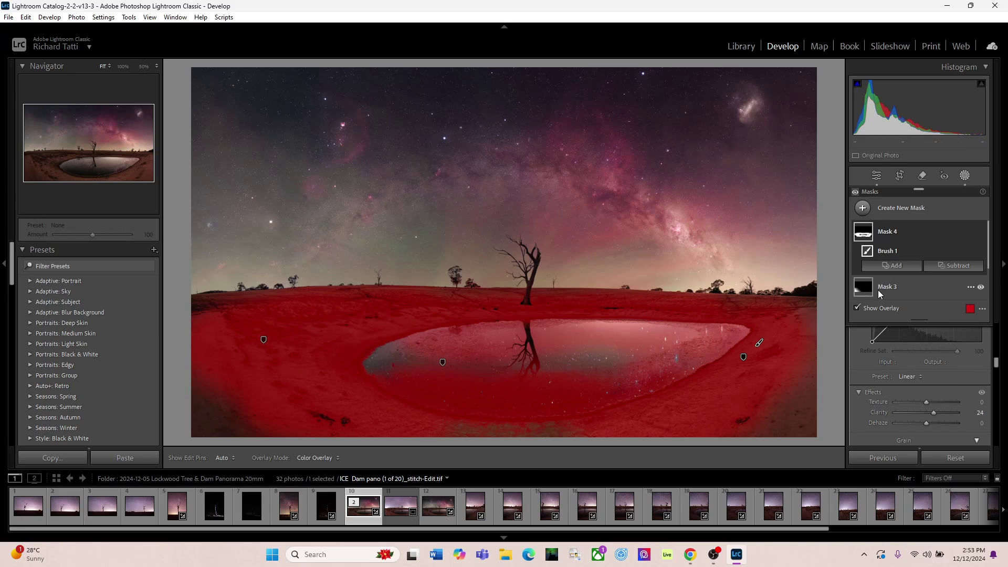
left_click(856, 308)
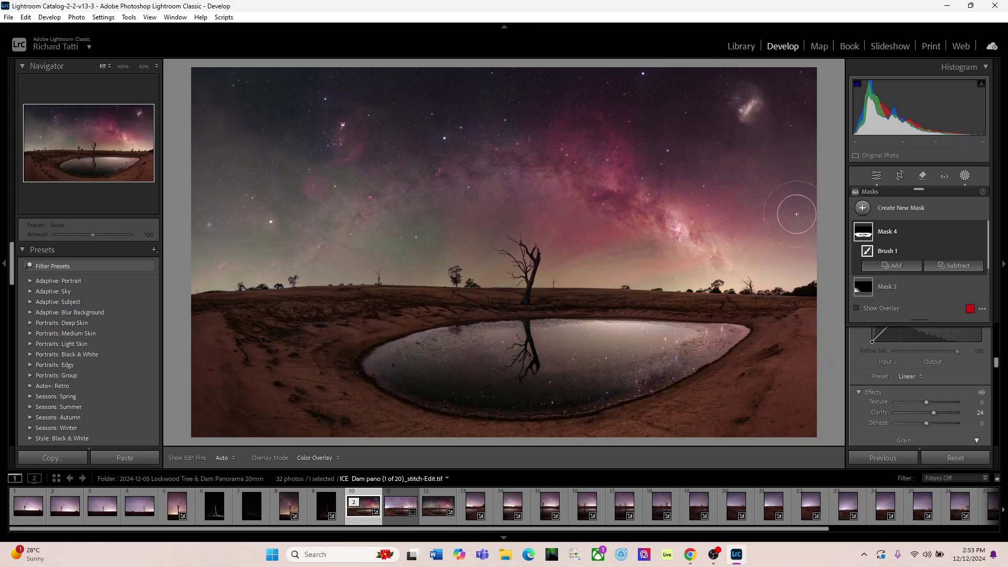
left_click(877, 176)
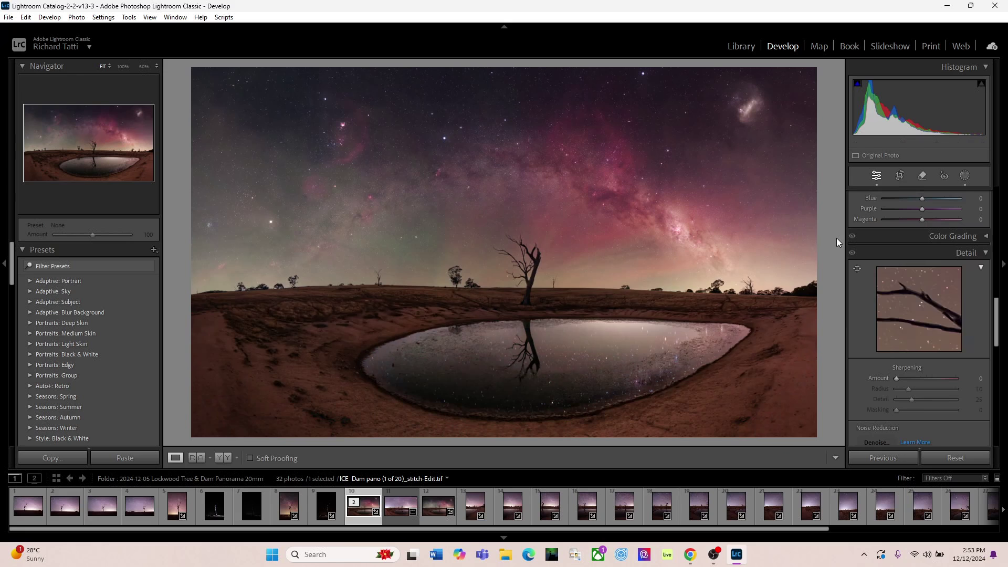
- Examine the panorama full screen, then inspect the central tree, horizon trees and far bank up close
key("f")
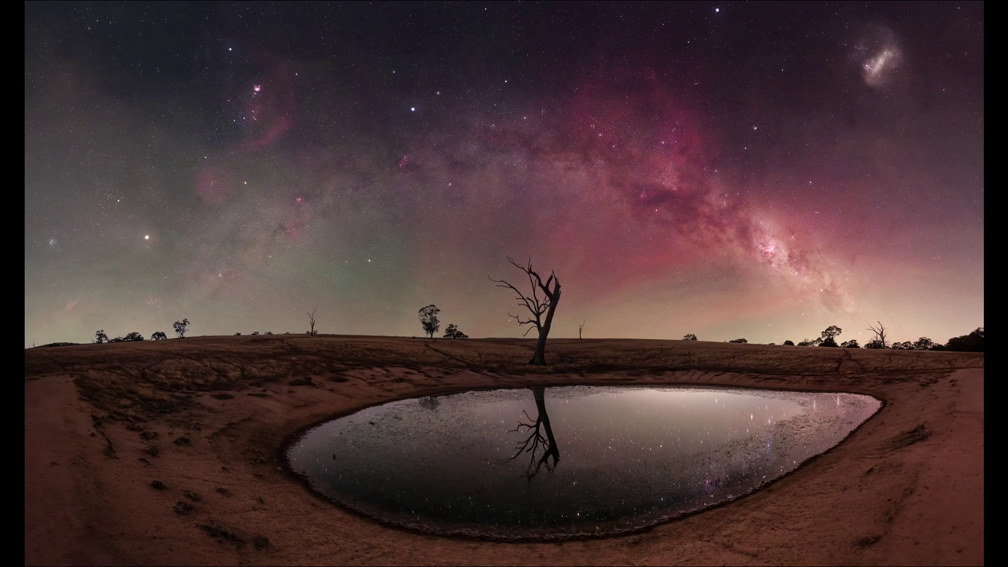
key("f")
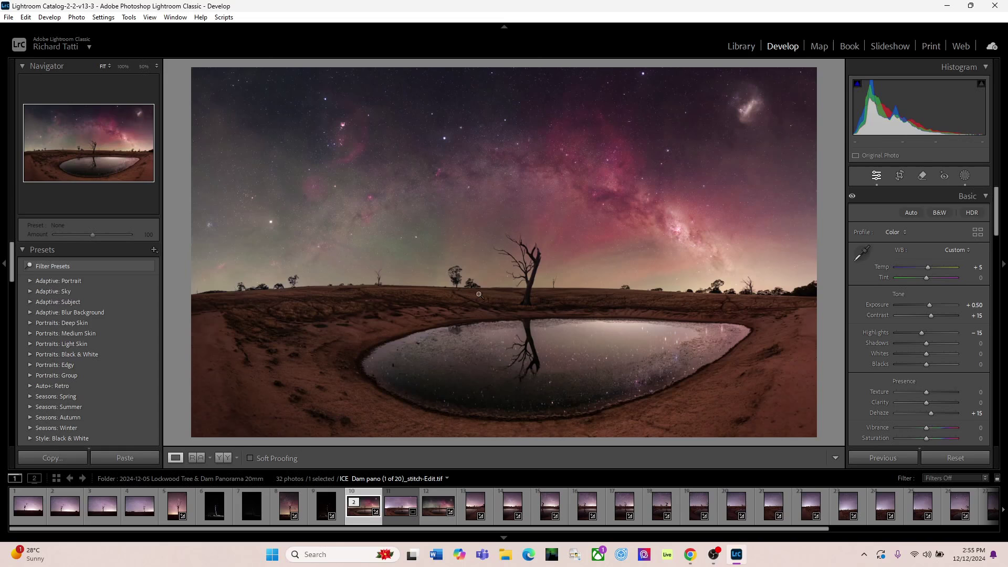
left_click(528, 298)
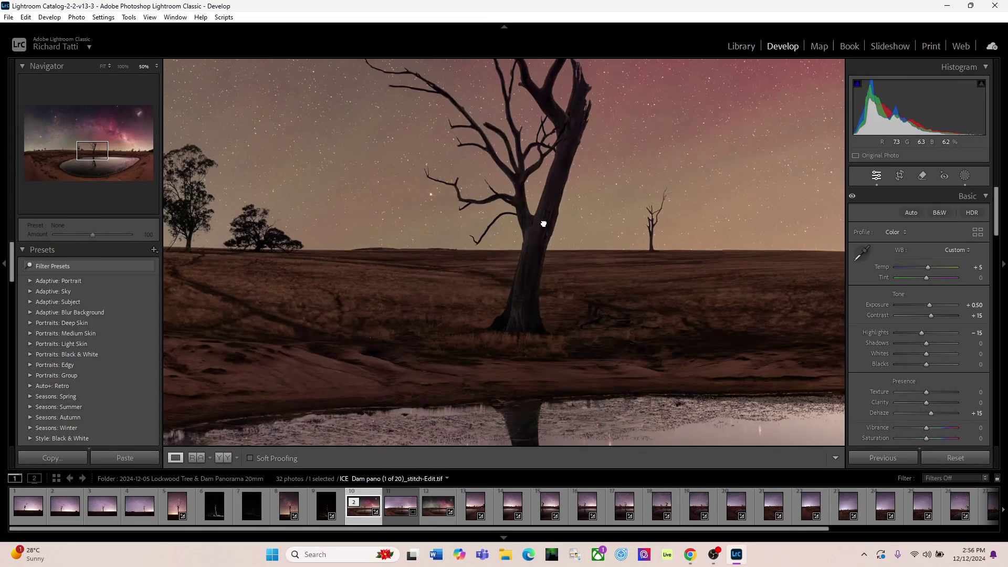
left_click_drag(543, 223, 547, 342)
left_click(547, 346)
left_click(468, 293)
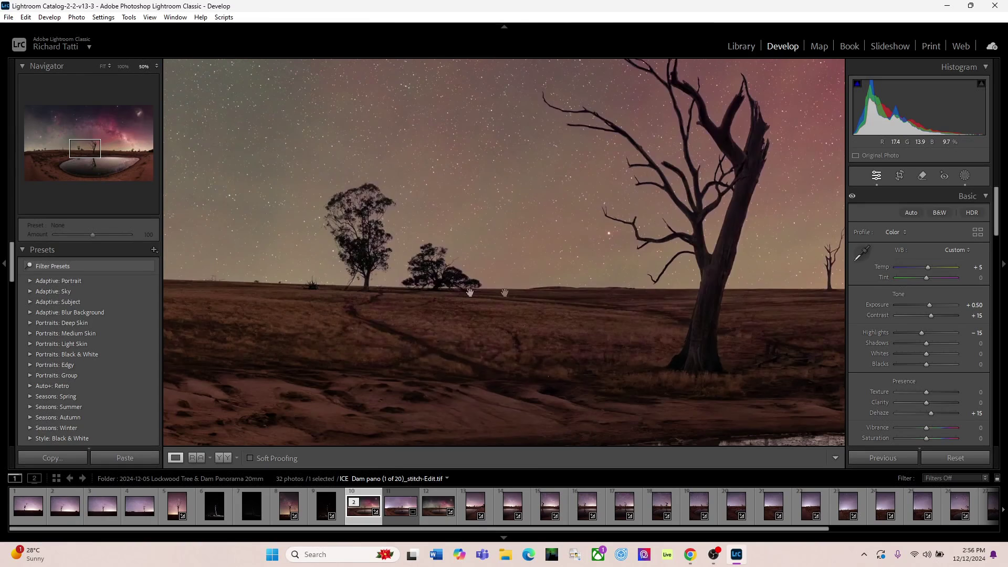
left_click_drag(364, 294, 676, 270)
left_click_drag(301, 273, 232, 259)
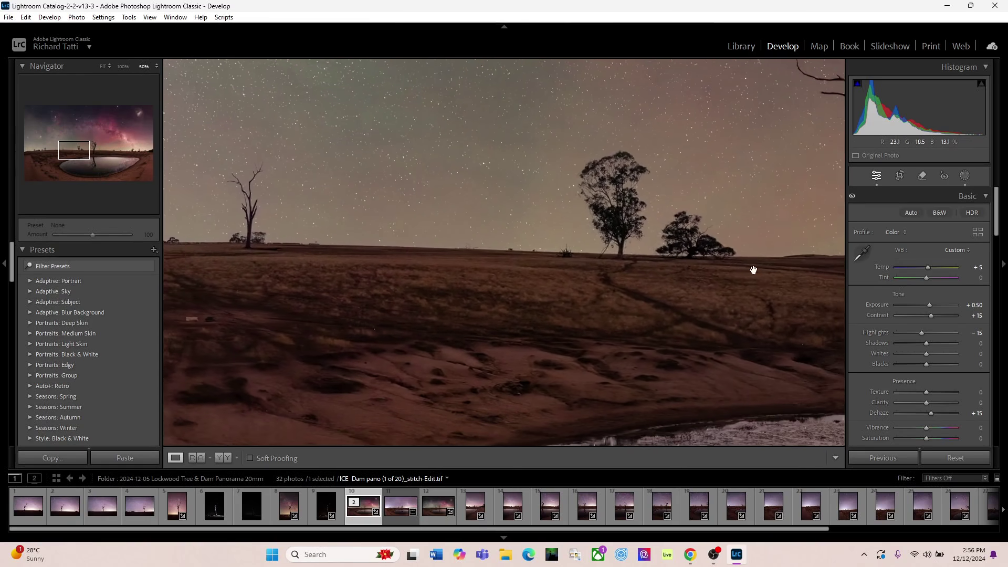
left_click_drag(754, 270, 239, 255)
left_click_drag(641, 265, 361, 218)
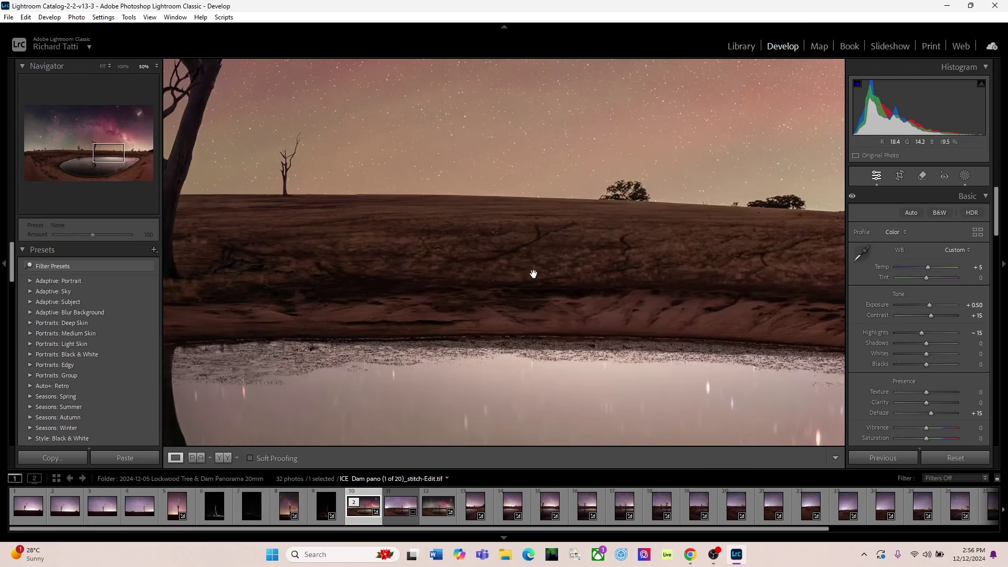
left_click_drag(531, 272, 522, 186)
left_click_drag(639, 187, 267, 256)
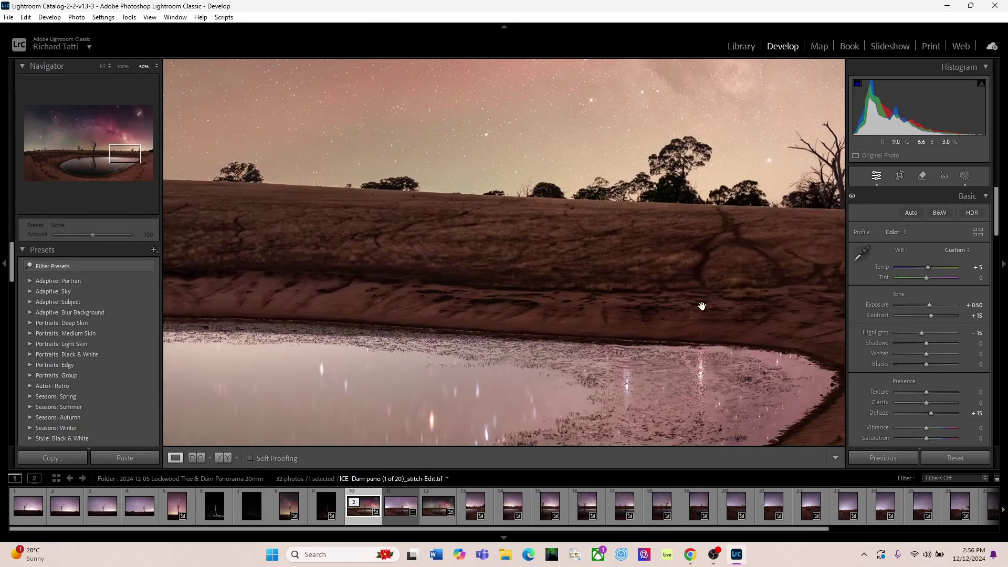
- Examine the star and tree reflections in the water and the near bank up close, then return to the whole image
left_click_drag(702, 306, 699, 158)
left_click_drag(262, 202, 553, 205)
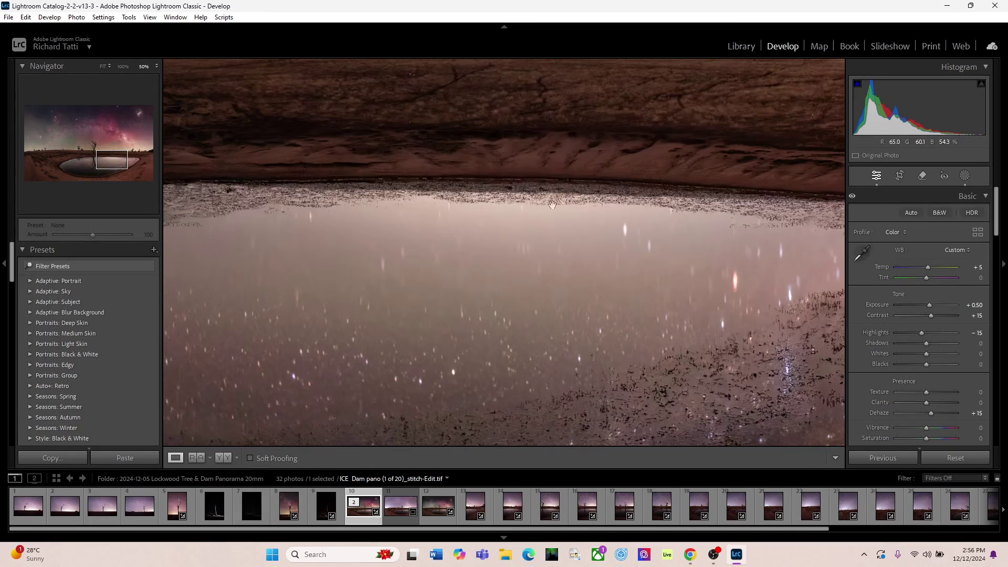
left_click_drag(293, 278, 656, 208)
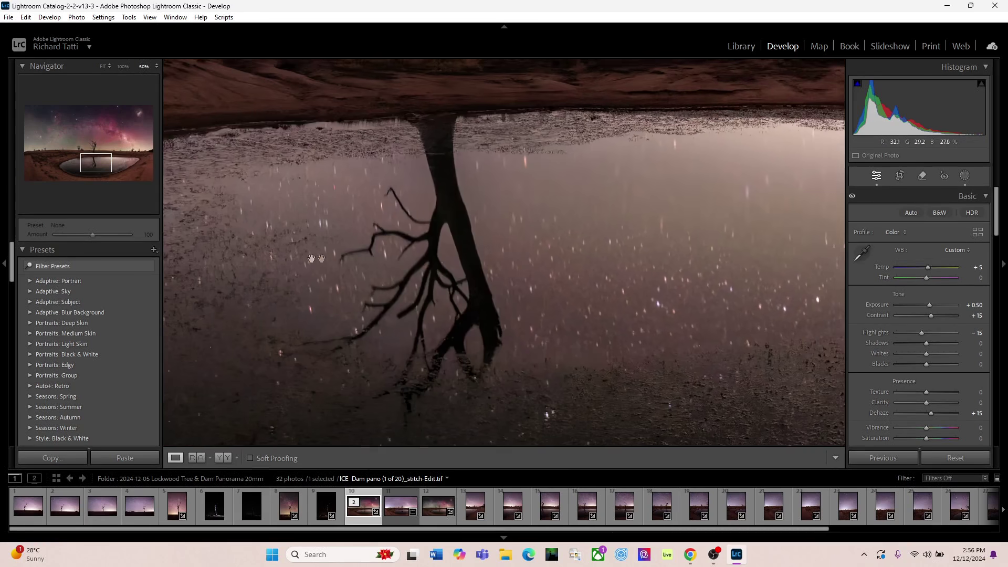
left_click_drag(317, 259, 493, 209)
left_click_drag(366, 264, 409, 171)
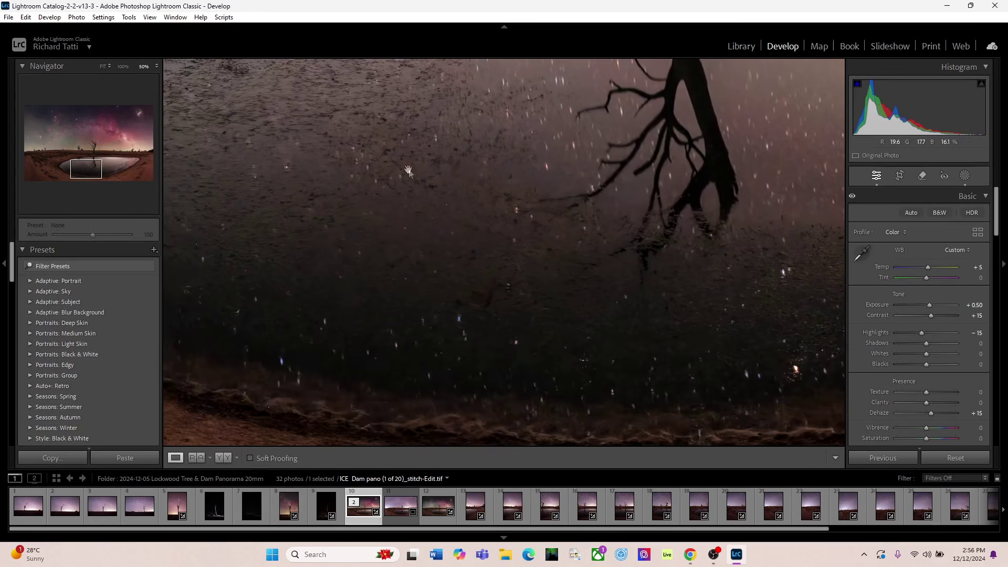
left_click_drag(652, 304, 428, 228)
left_click_drag(376, 169, 405, 259)
left_click_drag(646, 225, 428, 200)
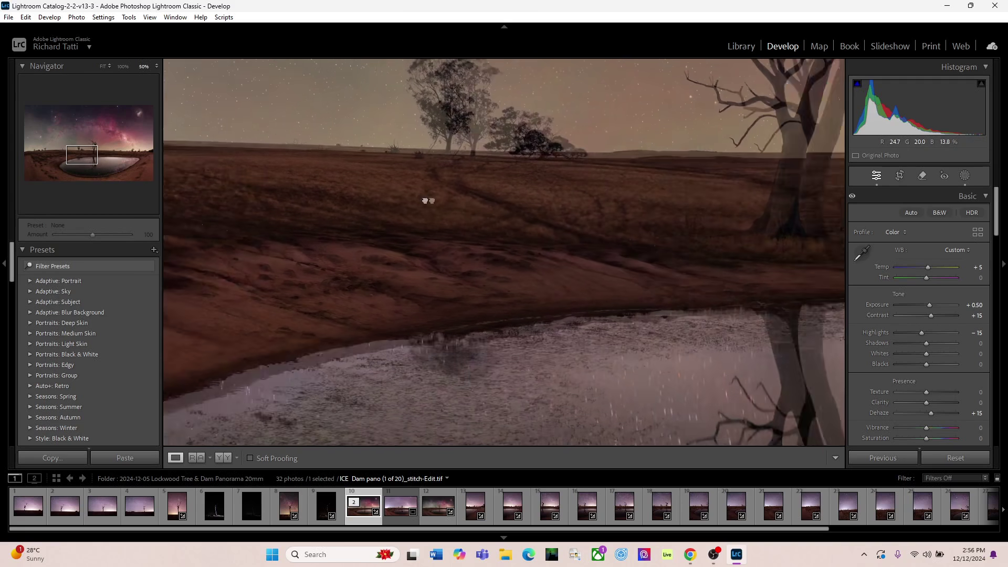
left_click(576, 240)
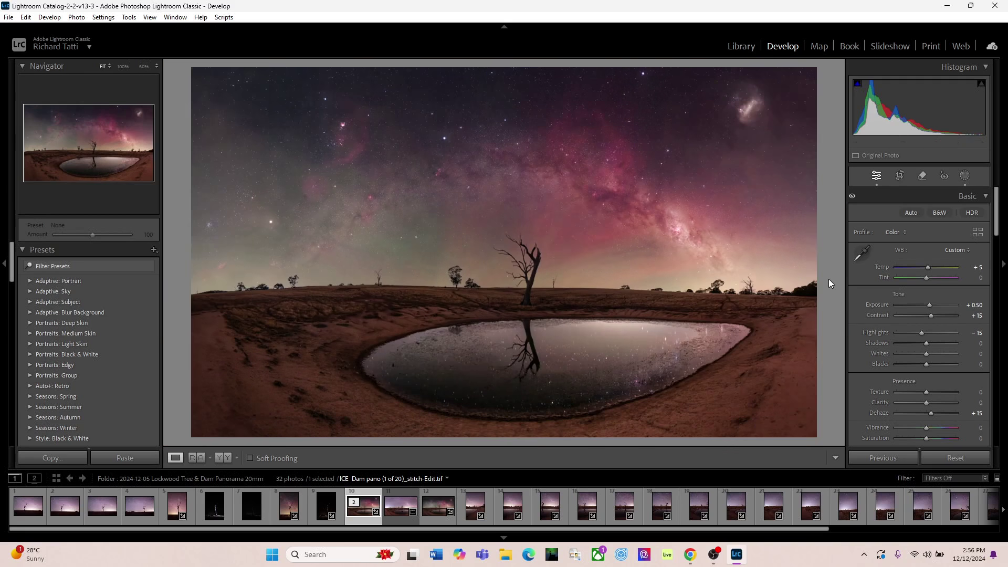
- Compare the finished panorama with the earlier purple-sky version, then view the finished one full screen
left_click(398, 511)
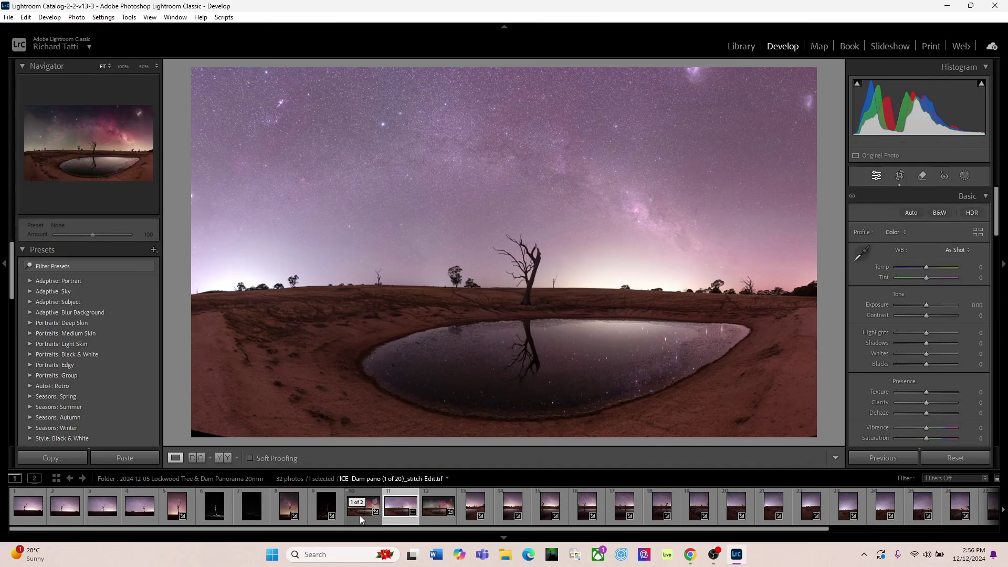
left_click(361, 513)
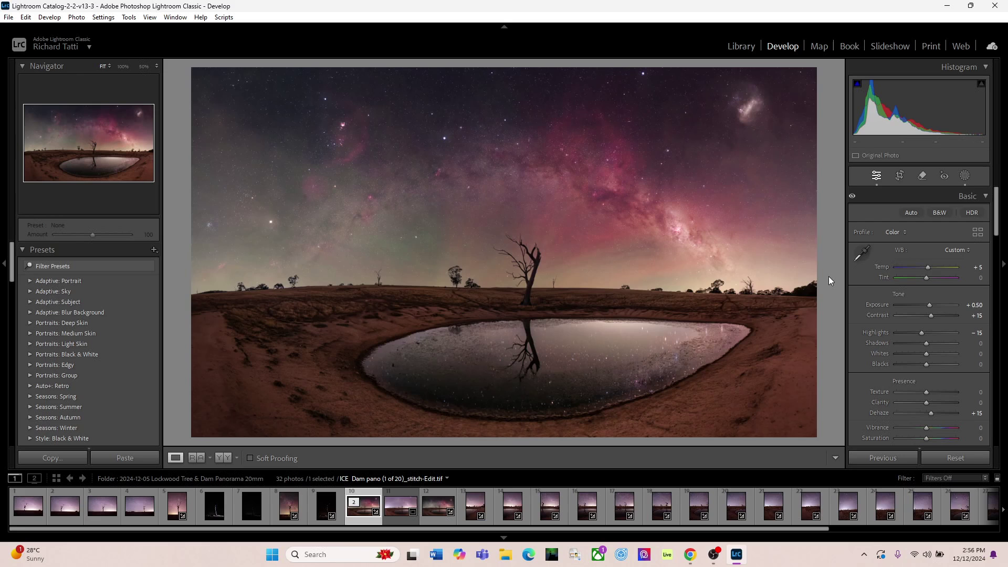
key("f")
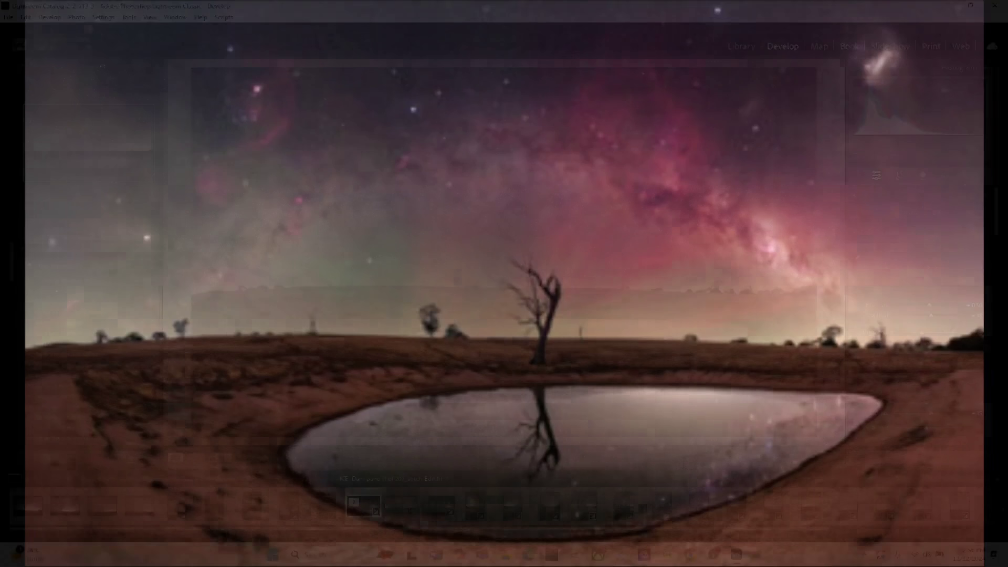